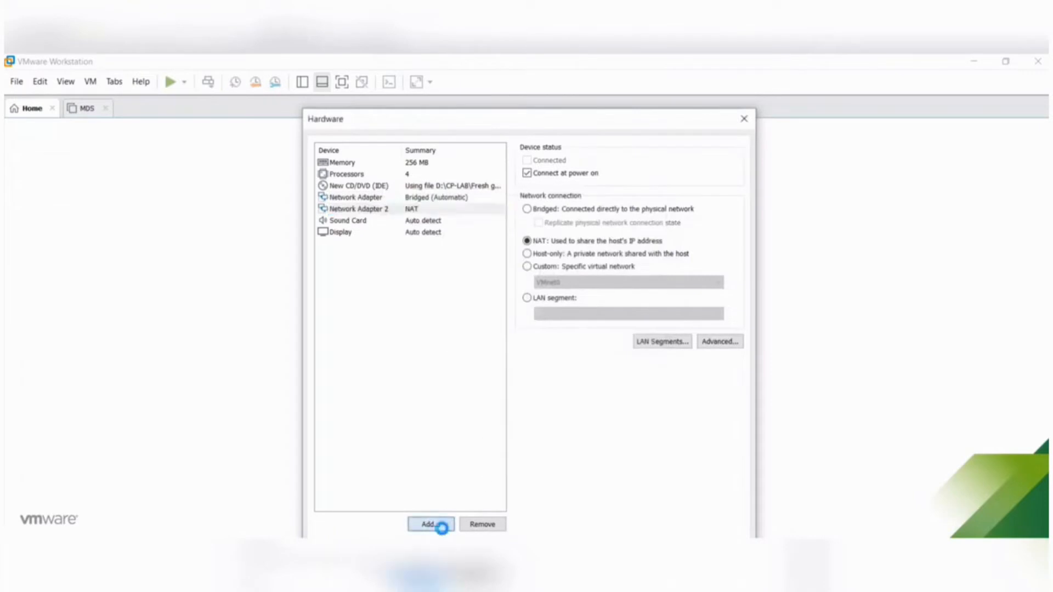
- Add two more network adapters to the new virtual machine's hardware
{"action": "left_click", "coordinate": [435, 297]}
{"action": "left_click", "coordinate": [589, 469]}
{"action": "left_click", "coordinate": [398, 232]}
{"action": "left_click", "coordinate": [384, 221]}
{"action": "left_click", "coordinate": [445, 523]}
{"action": "left_click", "coordinate": [438, 297]}
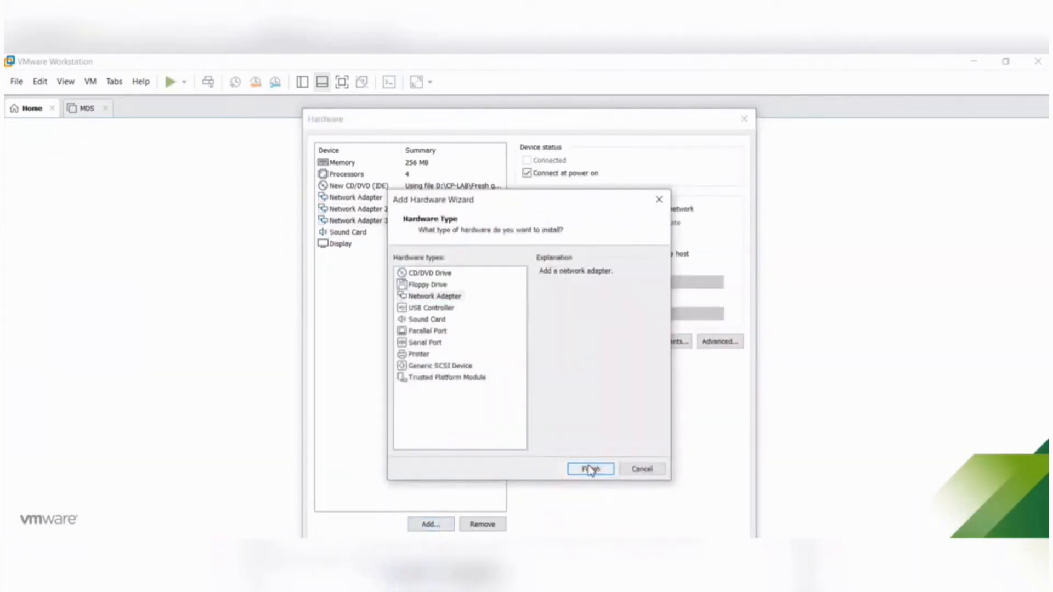
{"action": "left_click", "coordinate": [591, 469]}
- Set Network Adapter 3 and Network Adapter 2 to Bridged with the physical network connection state replicated
{"action": "left_click", "coordinate": [475, 220]}
{"action": "left_click", "coordinate": [527, 209]}
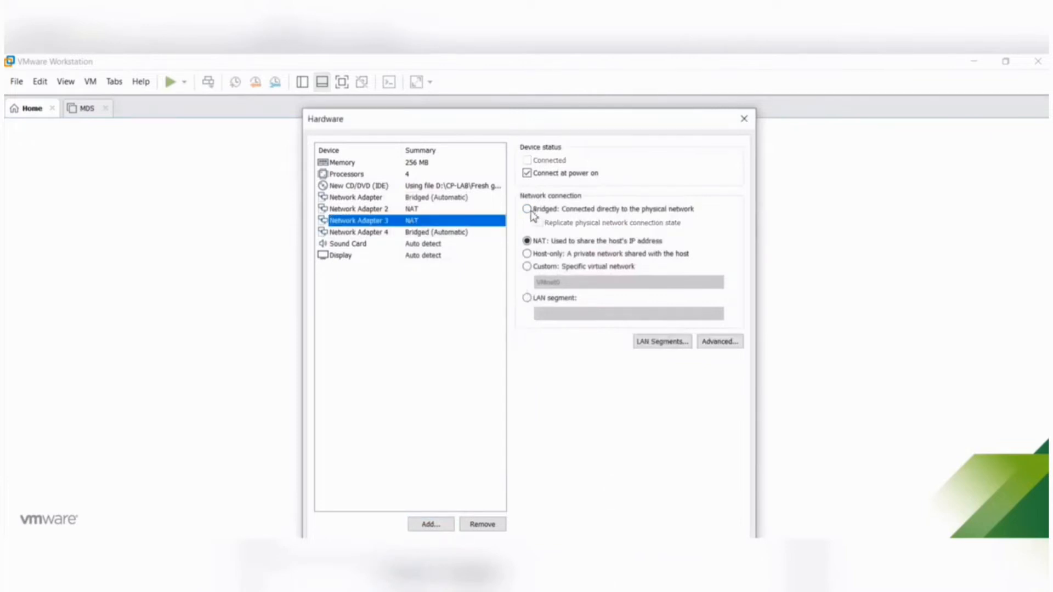
{"action": "left_click", "coordinate": [539, 222]}
{"action": "left_click", "coordinate": [417, 209]}
{"action": "left_click", "coordinate": [527, 209]}
{"action": "left_click", "coordinate": [541, 224]}
- Close the hardware settings, finish creating the GW1 virtual machine and power it on
{"action": "left_click", "coordinate": [719, 554]}
{"action": "left_click", "coordinate": [586, 470]}
{"action": "left_click", "coordinate": [119, 158]}
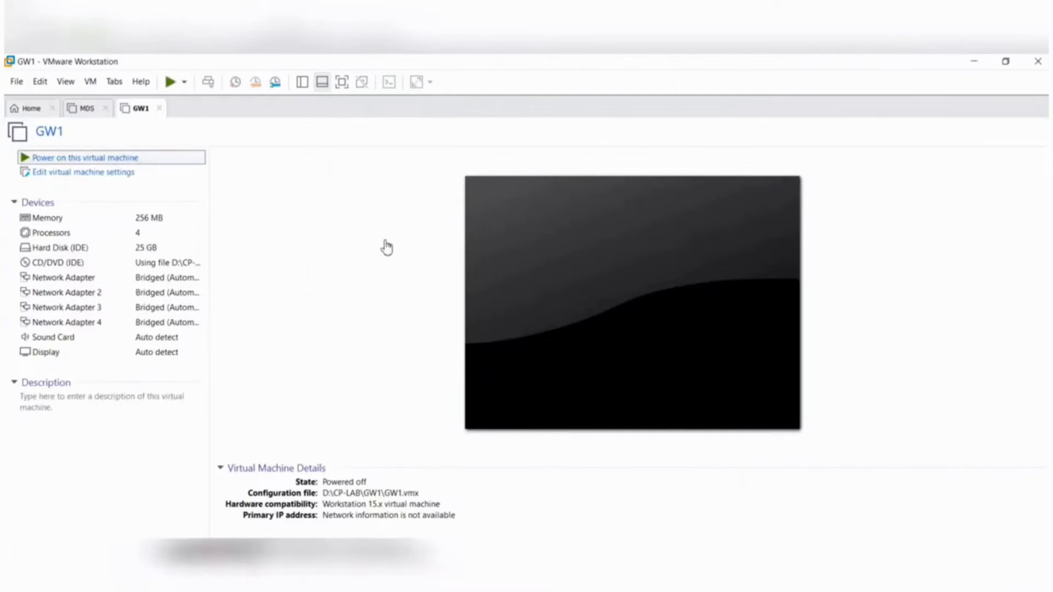
- Start installing Gaia on this system from GW1's boot menu
{"action": "left_click", "coordinate": [405, 256]}
{"action": "key", "text": "Up"}
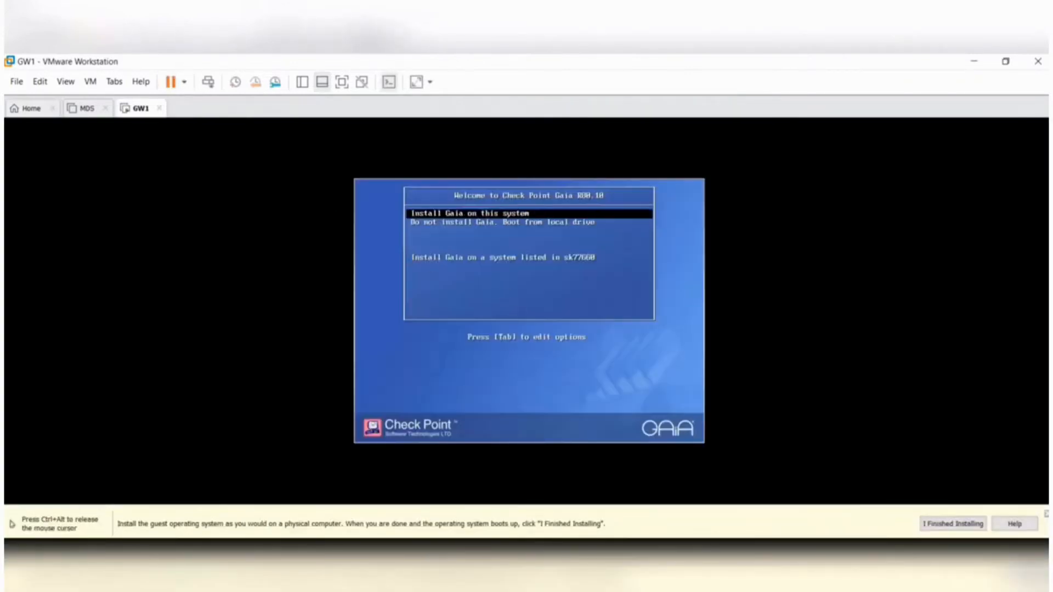
{"action": "key", "text": "Return"}
{"action": "key", "text": "ctrl+alt"}
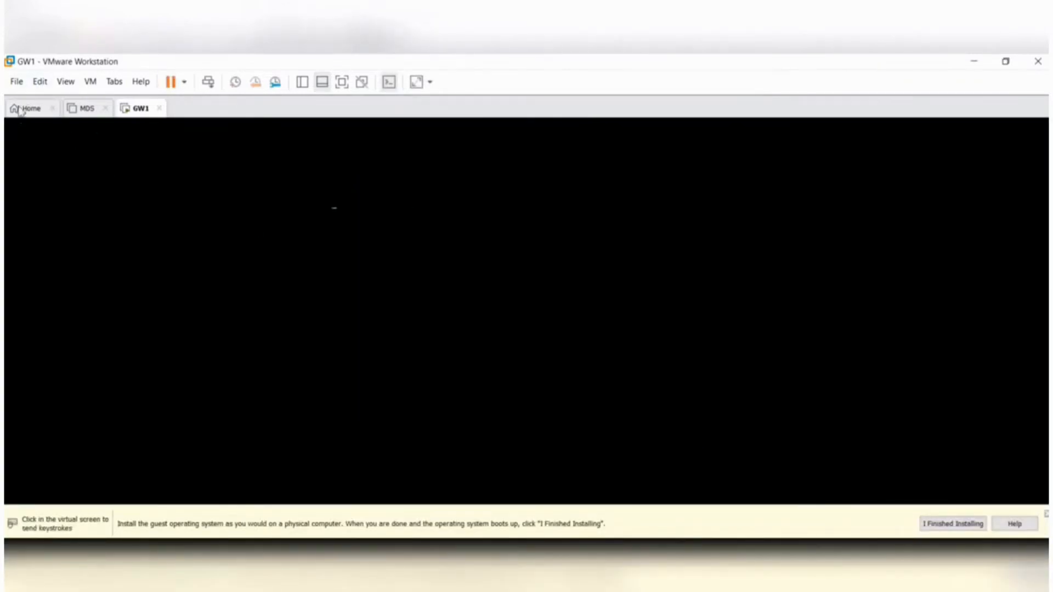
- Begin creating another virtual machine that uses the Check_Point_R80.10_T479_Gaia ISO image as its installer disc
{"action": "left_click", "coordinate": [24, 109]}
{"action": "left_click", "coordinate": [414, 229]}
{"action": "left_click", "coordinate": [584, 470]}
{"action": "left_click", "coordinate": [413, 341]}
{"action": "left_click", "coordinate": [625, 357]}
{"action": "left_click", "coordinate": [596, 342]}
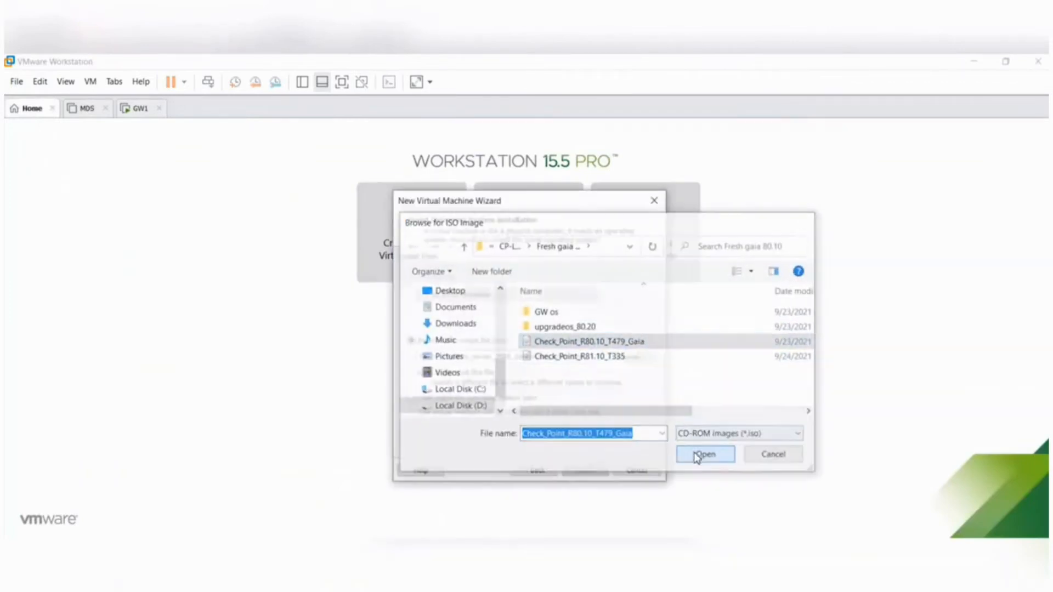
{"action": "left_click", "coordinate": [700, 453]}
{"action": "left_click", "coordinate": [584, 470]}
{"action": "left_click", "coordinate": [584, 470]}
- Name the virtual machine GW2 and store it in a new GW2 folder inside CP-LAB on drive D
{"action": "type", "text": "GW2"}
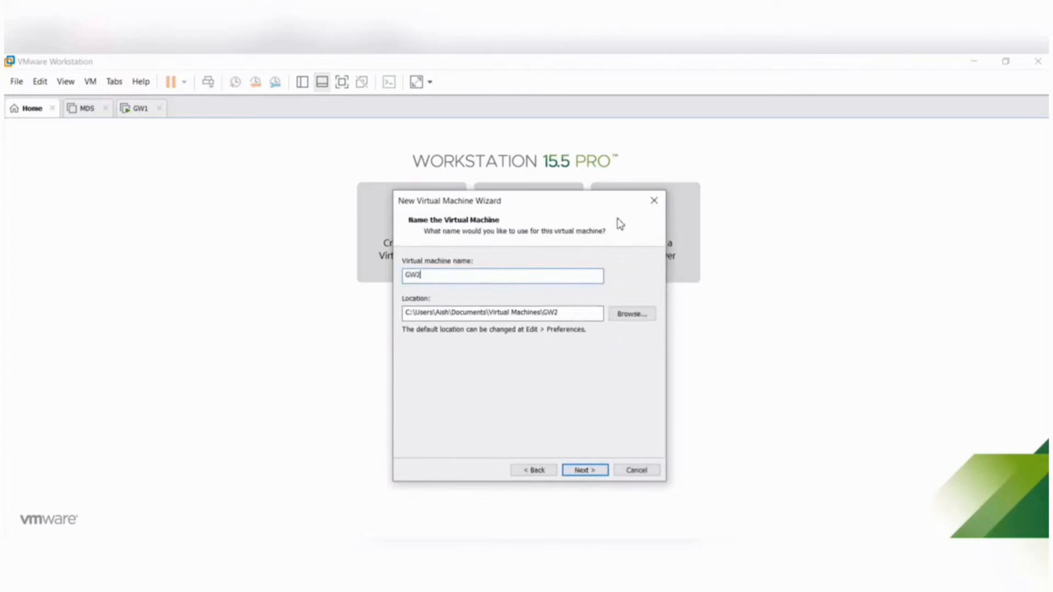
{"action": "left_click", "coordinate": [632, 314]}
{"action": "left_click_drag", "start_coordinate": [615, 313], "coordinate": [620, 383]}
{"action": "left_click", "coordinate": [502, 308]}
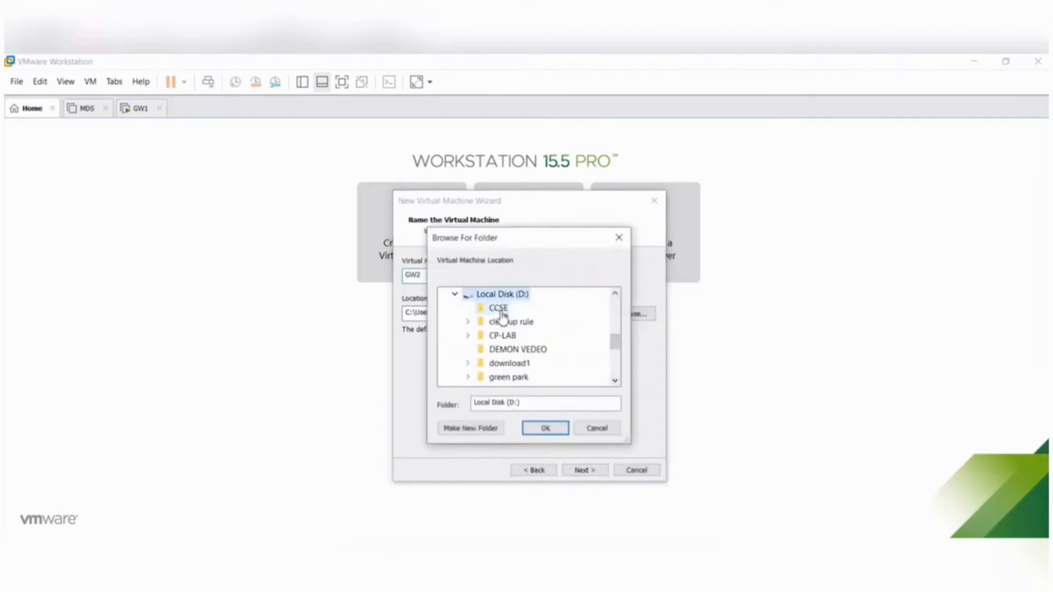
{"action": "left_click", "coordinate": [509, 336]}
{"action": "left_click", "coordinate": [471, 428]}
{"action": "type", "text": "GW2"}
{"action": "key", "text": "Return"}
{"action": "left_click", "coordinate": [509, 365]}
{"action": "left_click", "coordinate": [481, 322]}
{"action": "left_click", "coordinate": [509, 335]}
{"action": "left_click", "coordinate": [545, 428]}
{"action": "left_click", "coordinate": [584, 470]}
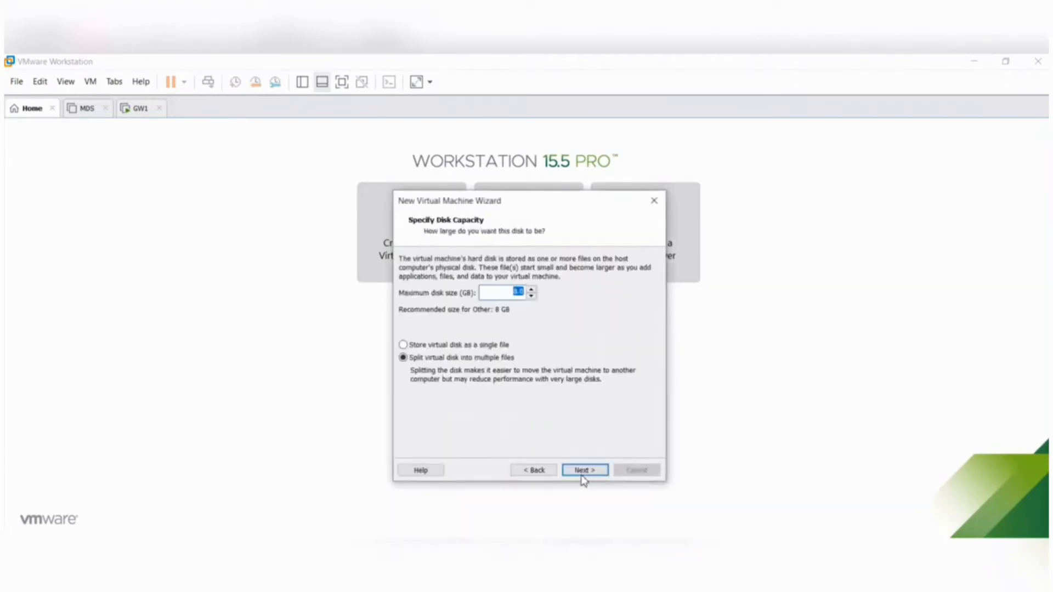
- Set the maximum disk size to 25 GB and assign 2 processors with 2 cores each
{"action": "type", "text": "25"}
{"action": "left_click", "coordinate": [585, 470]}
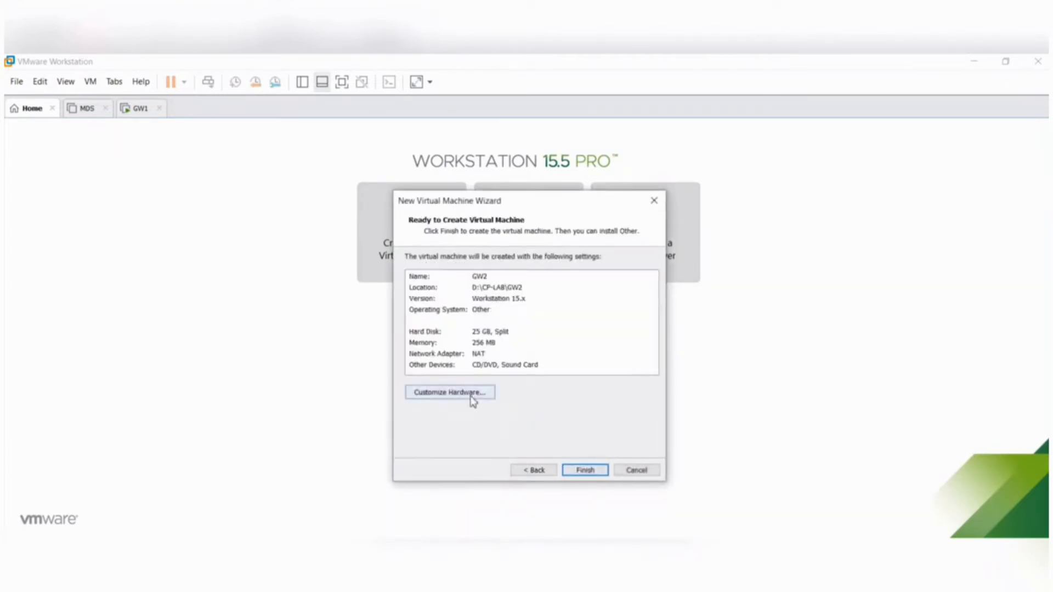
{"action": "left_click", "coordinate": [470, 398]}
{"action": "left_click", "coordinate": [408, 174]}
{"action": "left_click", "coordinate": [678, 165]}
{"action": "left_click", "coordinate": [673, 182]}
{"action": "left_click", "coordinate": [680, 181]}
{"action": "left_click", "coordinate": [665, 200]}
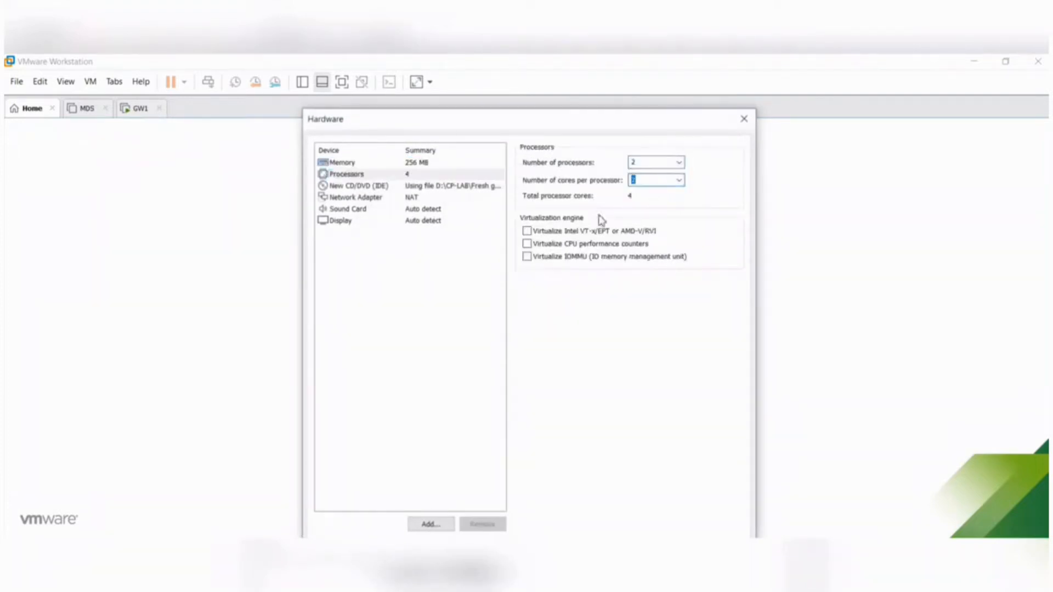
- Set GW2's first network adapter to Bridged and replicate the physical network connection state
{"action": "left_click", "coordinate": [404, 197]}
{"action": "left_click", "coordinate": [526, 209]}
{"action": "left_click", "coordinate": [539, 222]}
{"action": "left_click", "coordinate": [409, 200]}
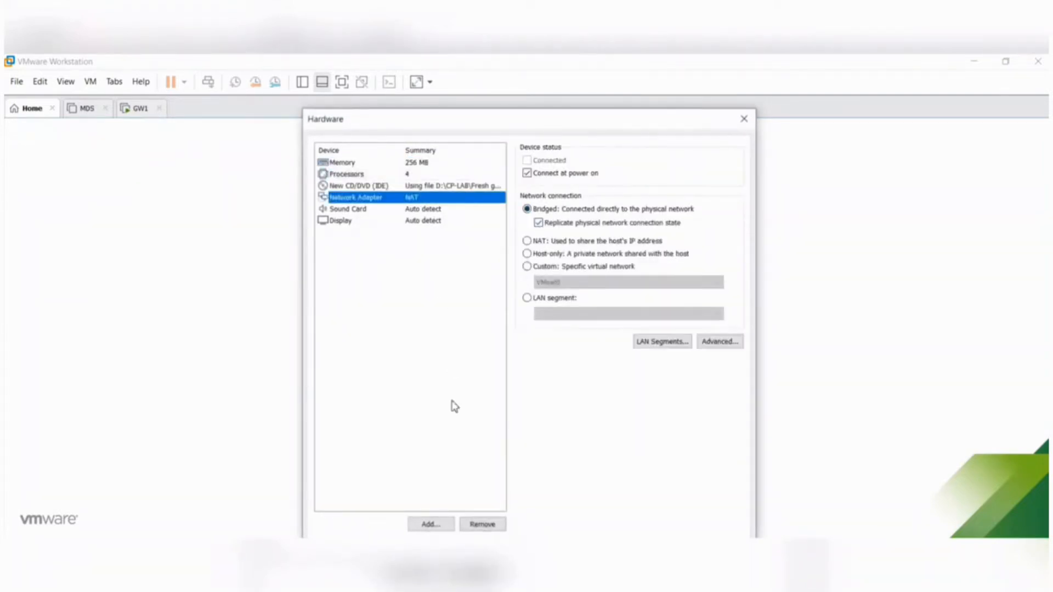
- Add three more network adapters to GW2's hardware
{"action": "left_click", "coordinate": [431, 525]}
{"action": "left_click", "coordinate": [434, 296]}
{"action": "left_click", "coordinate": [590, 469]}
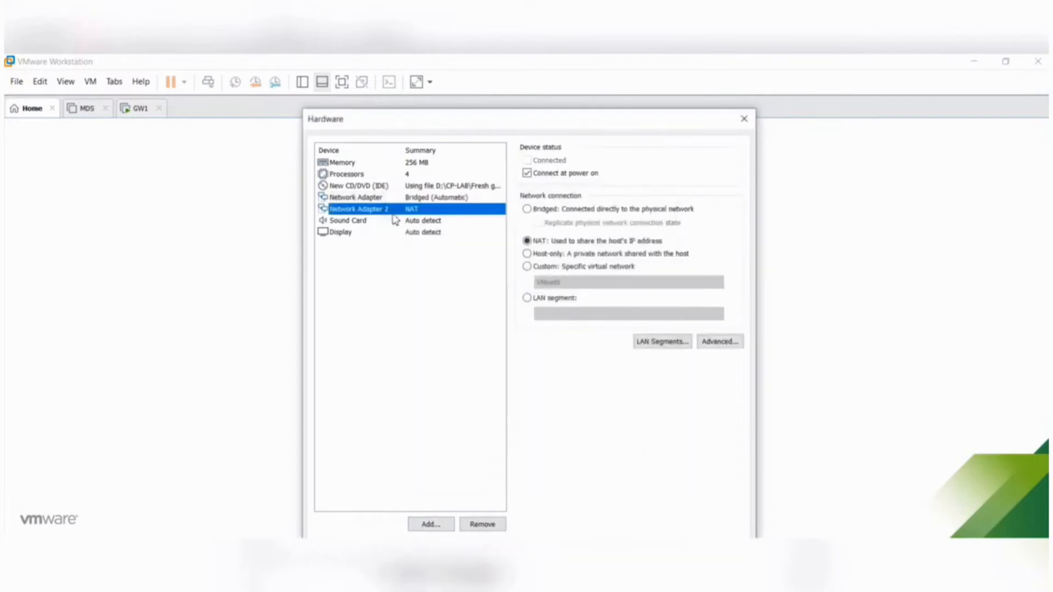
{"action": "left_click", "coordinate": [431, 525]}
{"action": "left_click", "coordinate": [434, 296]}
{"action": "left_click", "coordinate": [591, 469]}
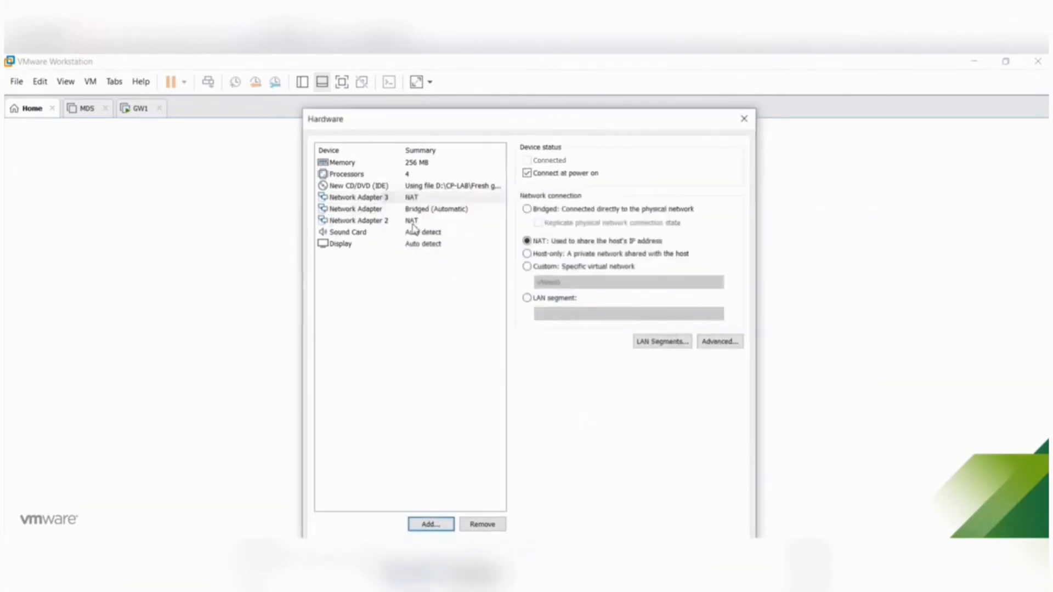
{"action": "left_click", "coordinate": [431, 524]}
{"action": "left_click", "coordinate": [435, 296]}
{"action": "left_click", "coordinate": [591, 469]}
- Set Network Adapters 3, 2 and 4 to Bridged, replicating the physical network connection state
{"action": "left_click", "coordinate": [387, 199]}
{"action": "left_click", "coordinate": [527, 209]}
{"action": "left_click", "coordinate": [406, 220]}
{"action": "left_click", "coordinate": [526, 209]}
{"action": "left_click", "coordinate": [538, 222]}
{"action": "left_click", "coordinate": [391, 232]}
{"action": "left_click", "coordinate": [527, 209]}
{"action": "left_click", "coordinate": [538, 223]}
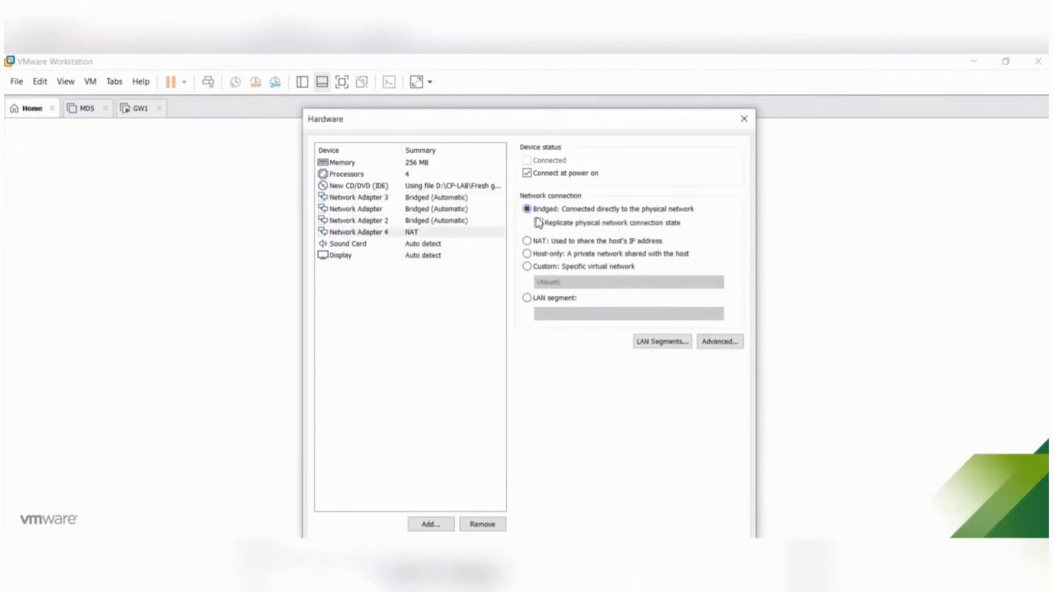
- Close the hardware settings, finish creating the GW2 virtual machine and power it on
{"action": "key", "text": "Escape"}
{"action": "left_click", "coordinate": [583, 467]}
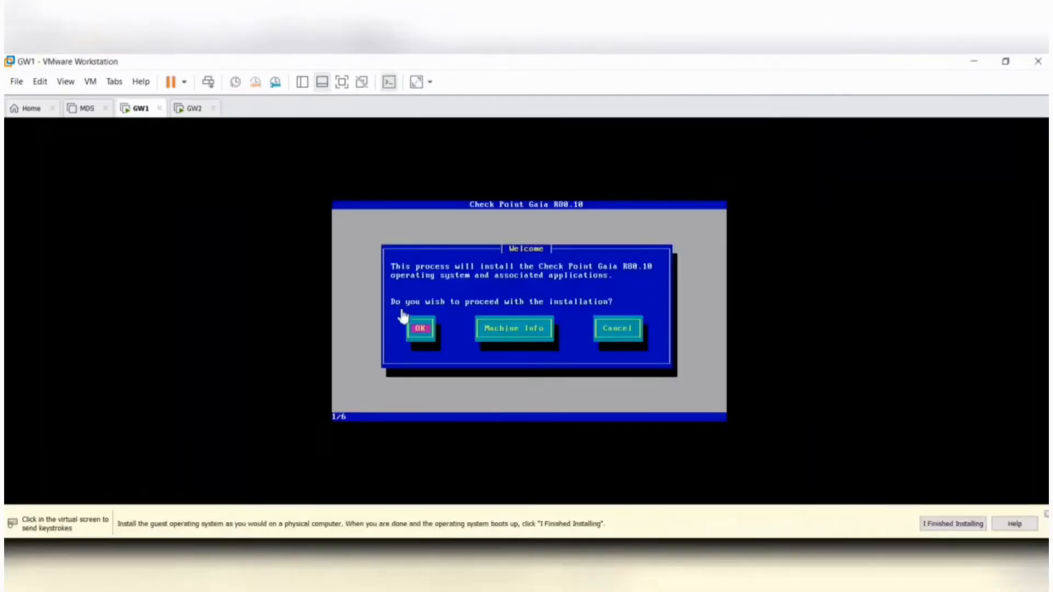
{"action": "key", "text": "Return"}
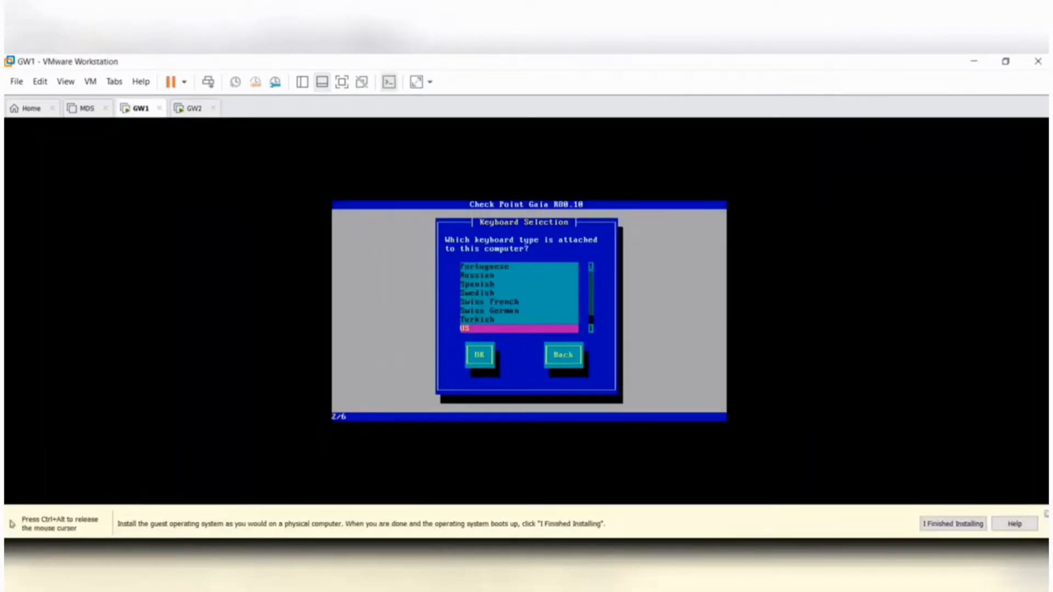
- Accept the US keyboard in GW1's Gaia installer and enter and confirm the admin account password
{"action": "key", "text": "Return"}
{"action": "key", "text": "Return"}
{"action": "type", "text": "****************"}
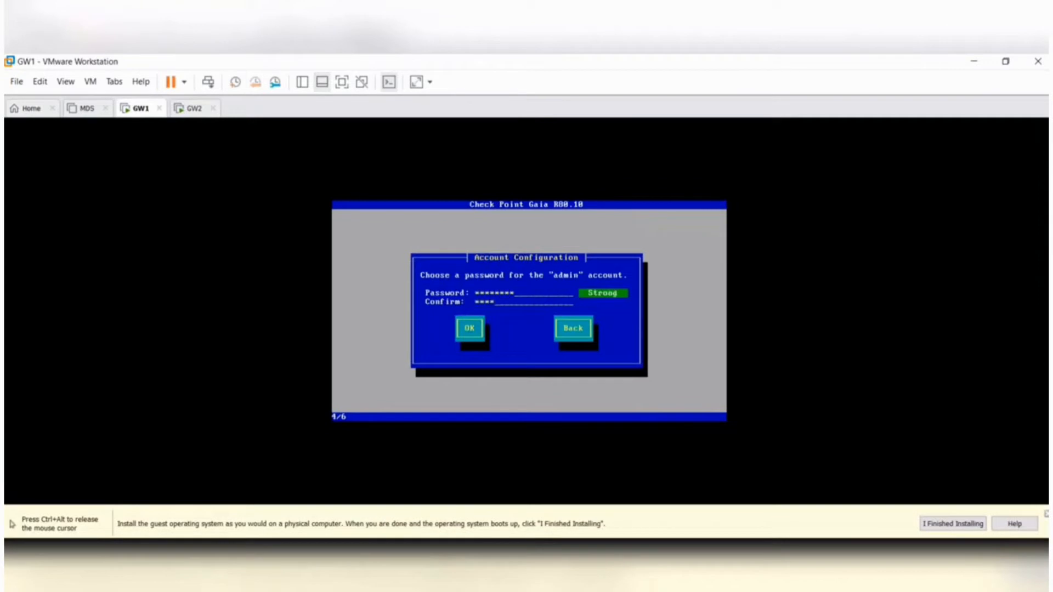
{"action": "key", "text": "Return"}
{"action": "key", "text": "ctrl+alt"}
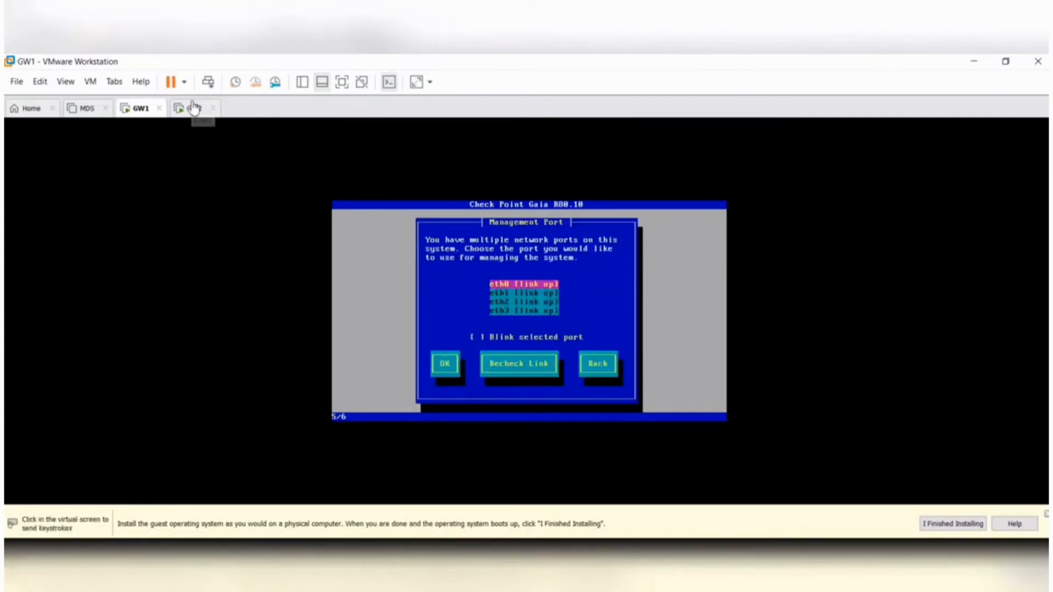
- Switch to GW2 and start installing Gaia from its boot menu
{"action": "left_click", "coordinate": [193, 109]}
{"action": "left_click", "coordinate": [492, 243]}
{"action": "key", "text": "Up"}
{"action": "key", "text": "Return"}
{"action": "key", "text": "ctrl+alt"}
- Return to GW1, choose eth0 as the management port and proceed with the remaining installer screens
{"action": "left_click", "coordinate": [141, 112]}
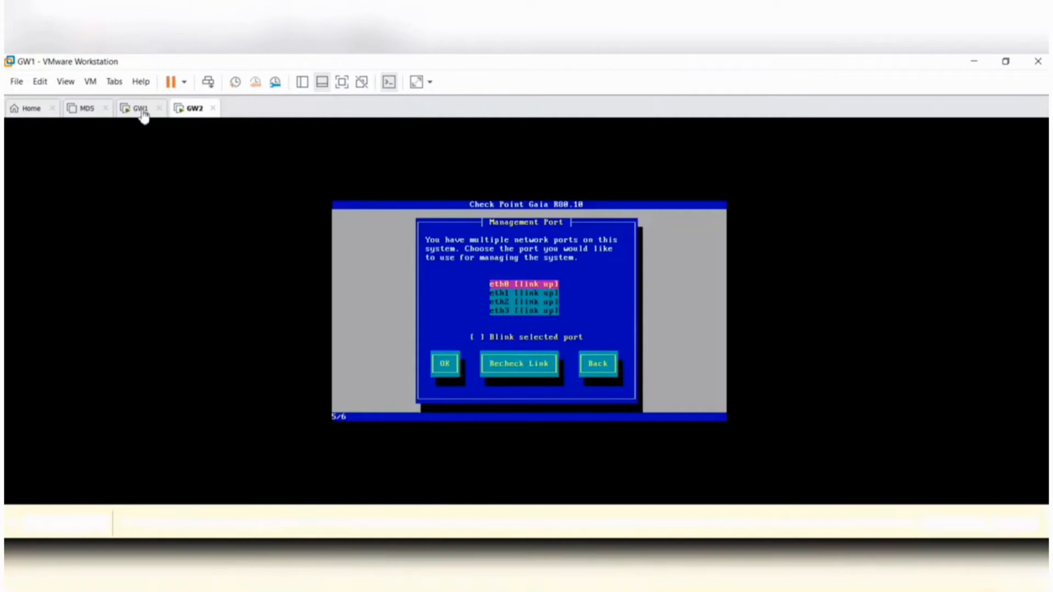
{"action": "left_click", "coordinate": [416, 247]}
{"action": "key", "text": "Return"}
{"action": "key", "text": "Tab"}
{"action": "key", "text": "Tab"}
{"action": "key", "text": "Tab"}
{"action": "key", "text": "Return"}
{"action": "key", "text": "ctrl+alt"}
- Check the Gaia installation progress on GW2 and GW1
{"action": "left_click", "coordinate": [193, 109]}
{"action": "left_click", "coordinate": [366, 251]}
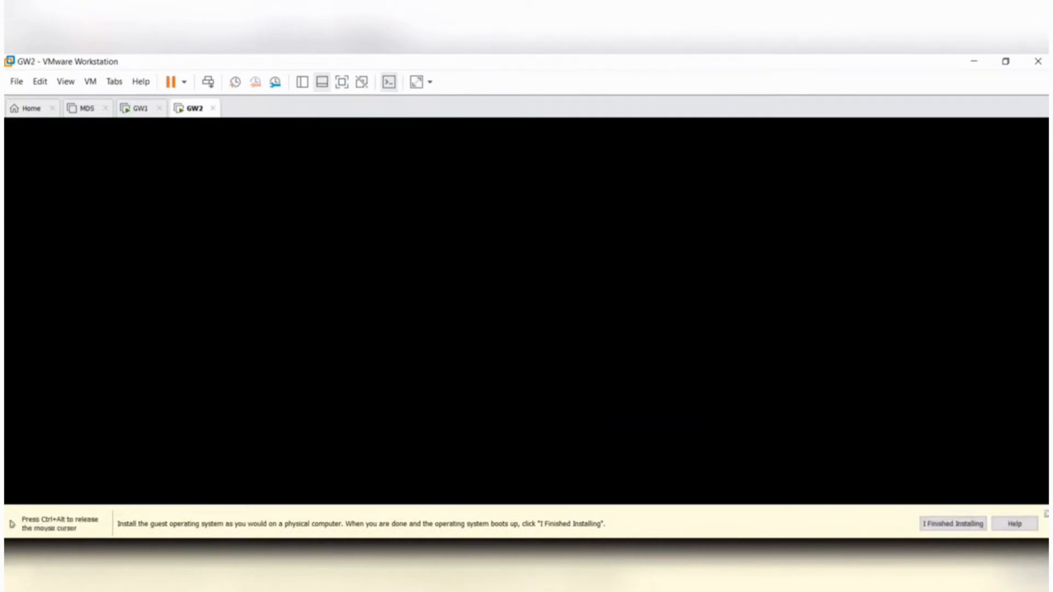
{"action": "key", "text": "ctrl+alt"}
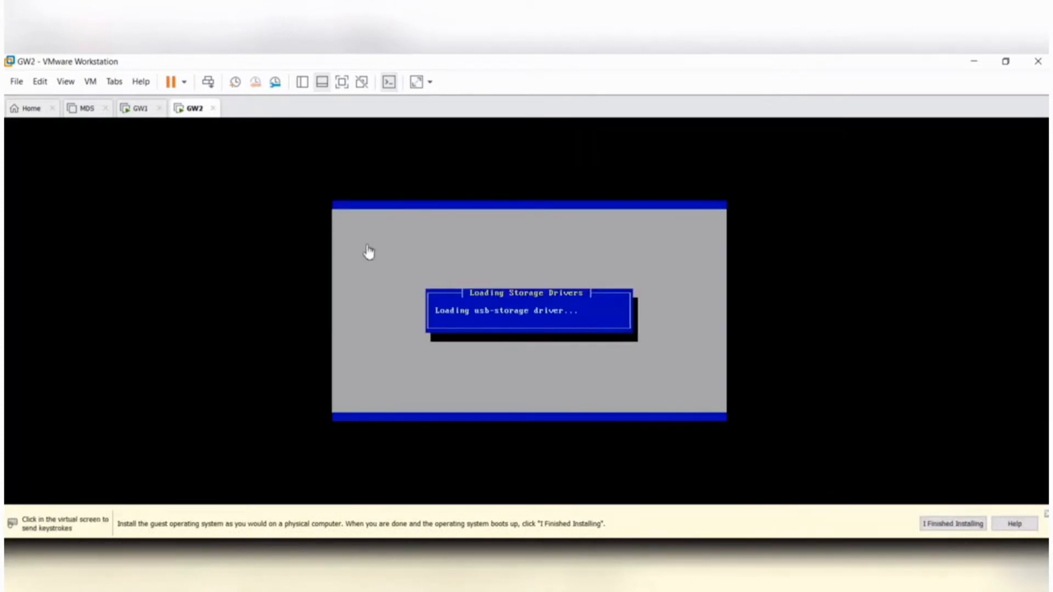
{"action": "left_click", "coordinate": [140, 108]}
{"action": "key", "text": "ctrl+alt"}
{"action": "left_click", "coordinate": [193, 109]}
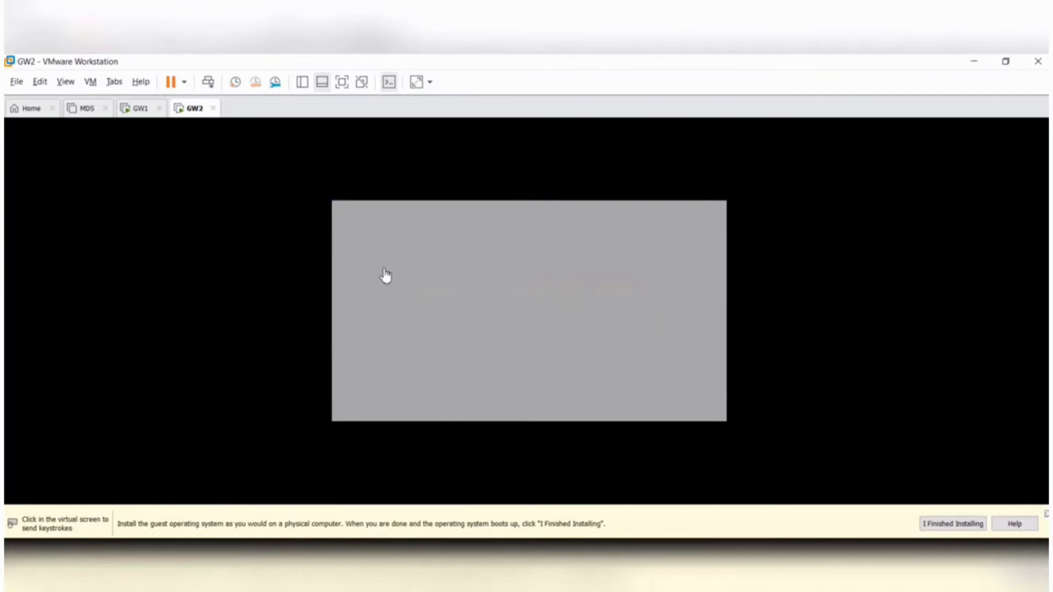
{"action": "left_click", "coordinate": [140, 108]}
{"action": "left_click", "coordinate": [192, 108]}
- Proceed with the Gaia R80.10 installation on GW2 and accept the default options up to the account configuration
{"action": "left_click", "coordinate": [421, 328]}
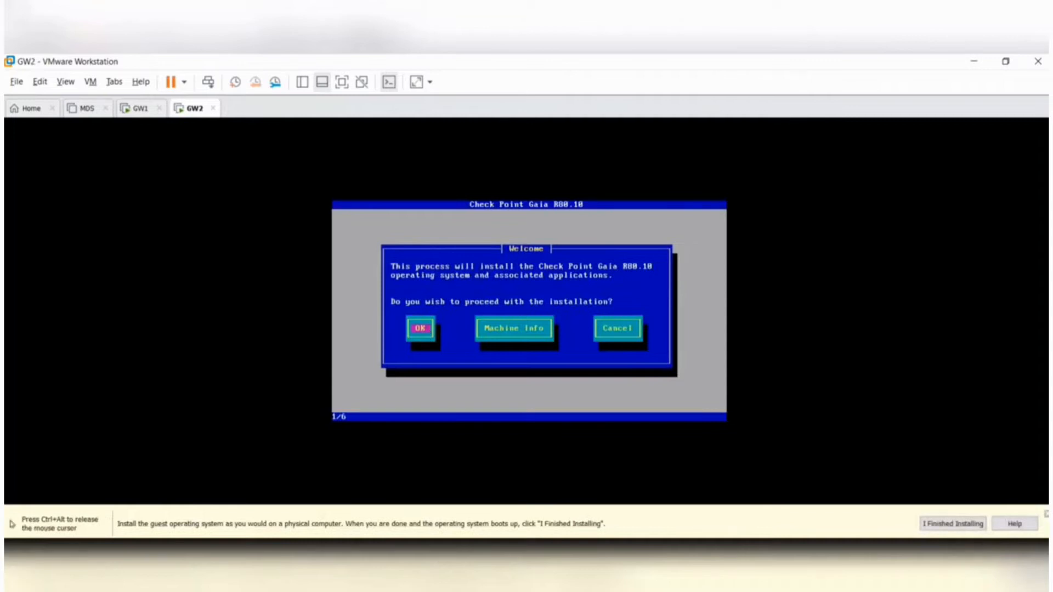
{"action": "key", "text": "Return"}
{"action": "key", "text": "Return"}
{"action": "key", "text": "Tab"}
- Enter and confirm the password for GW2's admin account
{"action": "key", "text": "Return"}
{"action": "type", "text": "****************"}
{"action": "key", "text": "Tab"}
{"action": "key", "text": "Return"}
{"action": "key", "text": "Return"}
- Accept GW2's default management port and network settings and confirm formatting the hard drives
{"action": "key", "text": "Return"}
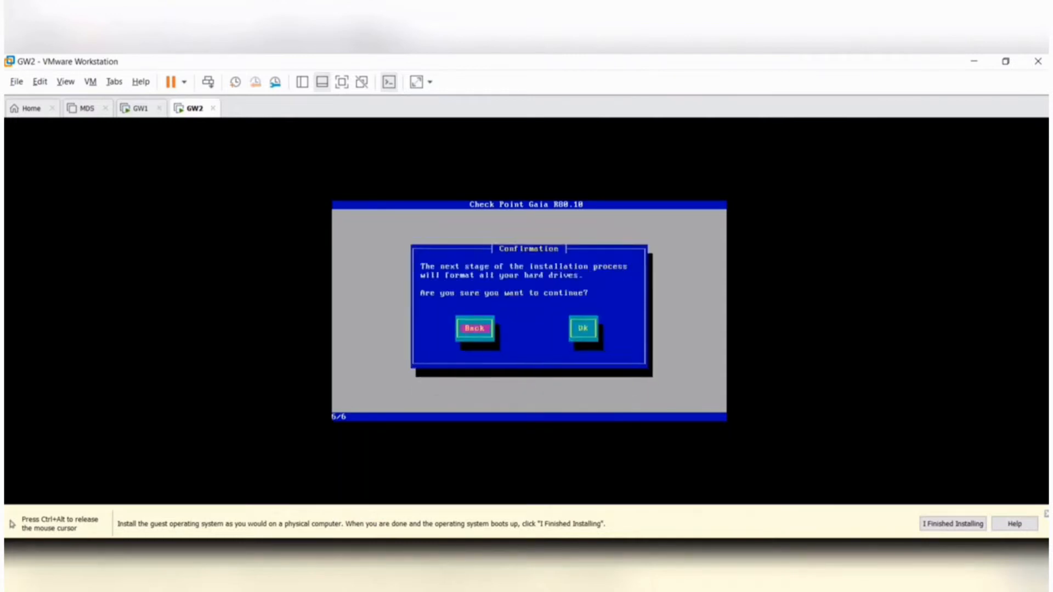
{"action": "key", "text": "Tab"}
{"action": "key", "text": "Return"}
{"action": "key", "text": "ctrl+alt"}
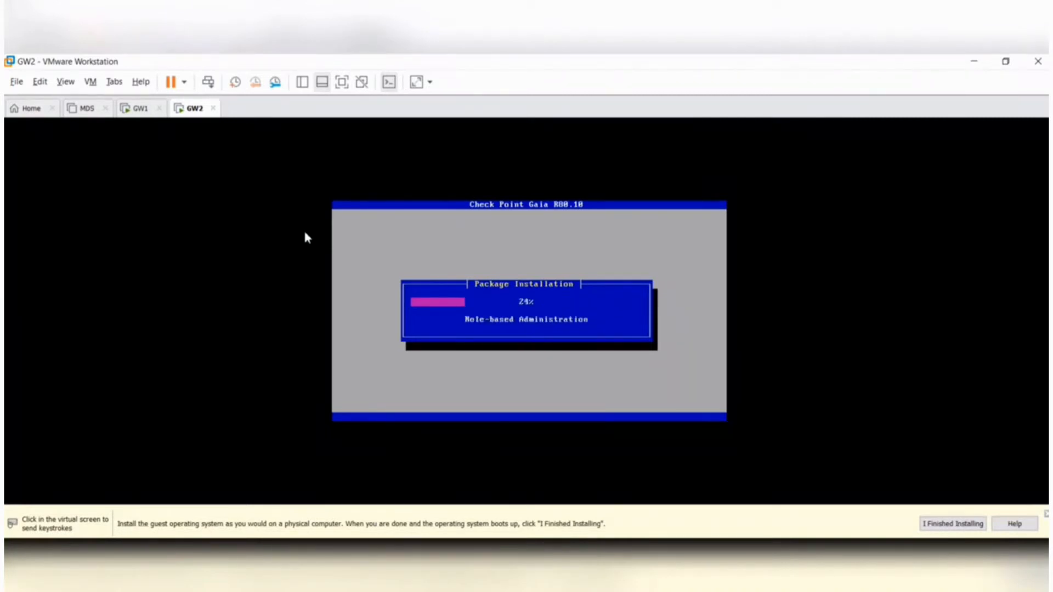
- Reboot GW1 from its completed installation and check GW2's package installation progress
{"action": "left_click", "coordinate": [141, 110]}
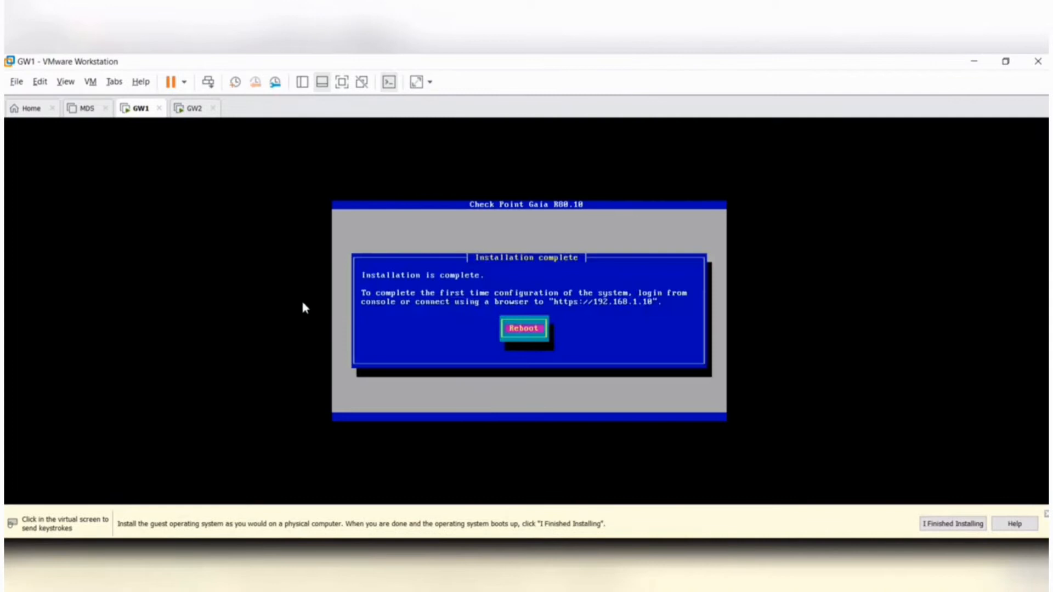
{"action": "left_click", "coordinate": [533, 330]}
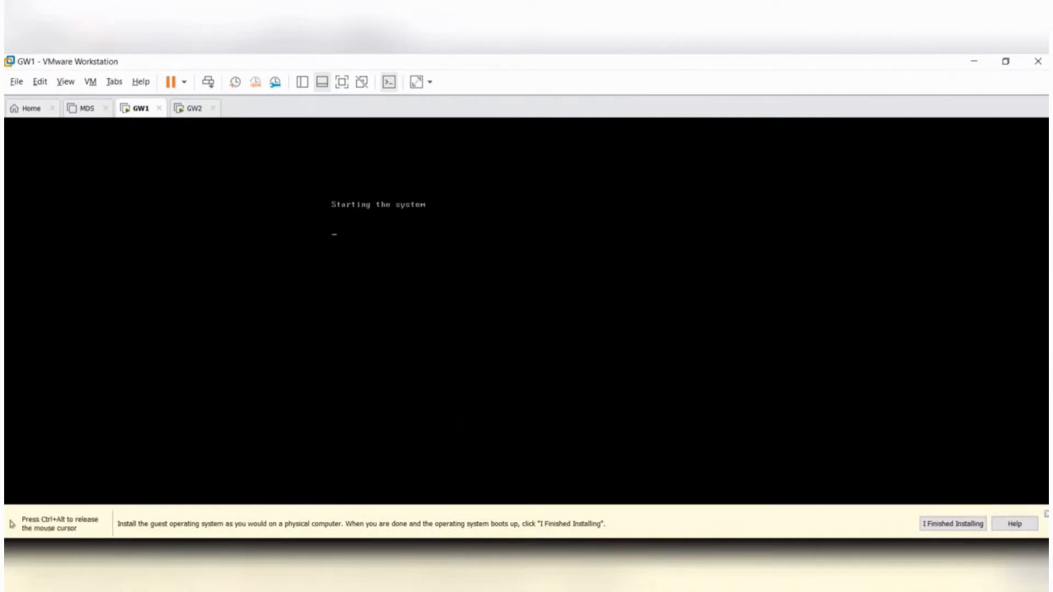
{"action": "key", "text": "ctrl+alt"}
{"action": "left_click", "coordinate": [197, 109]}
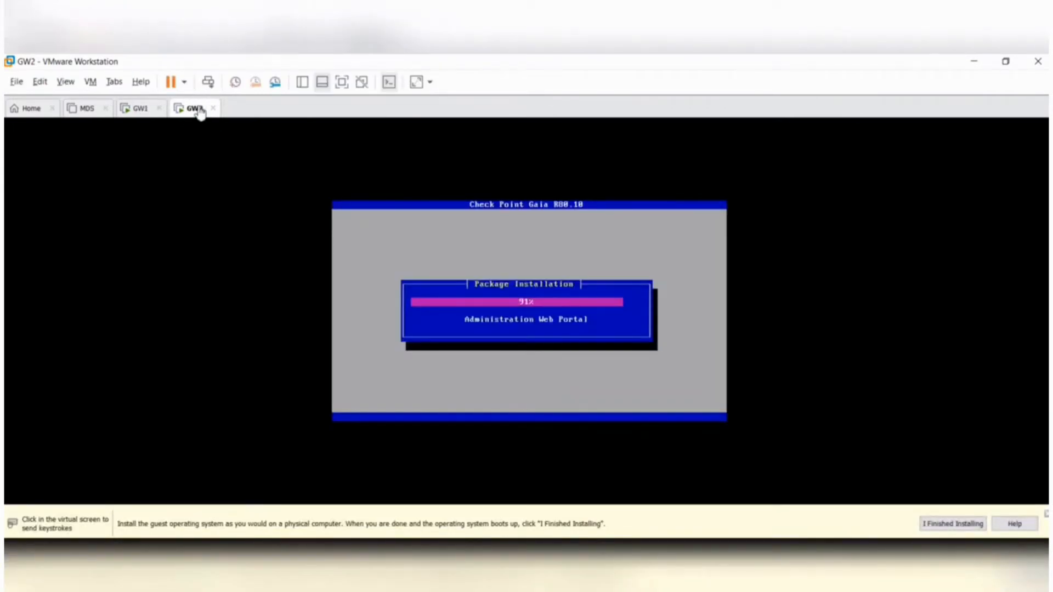
{"action": "left_click", "coordinate": [137, 109]}
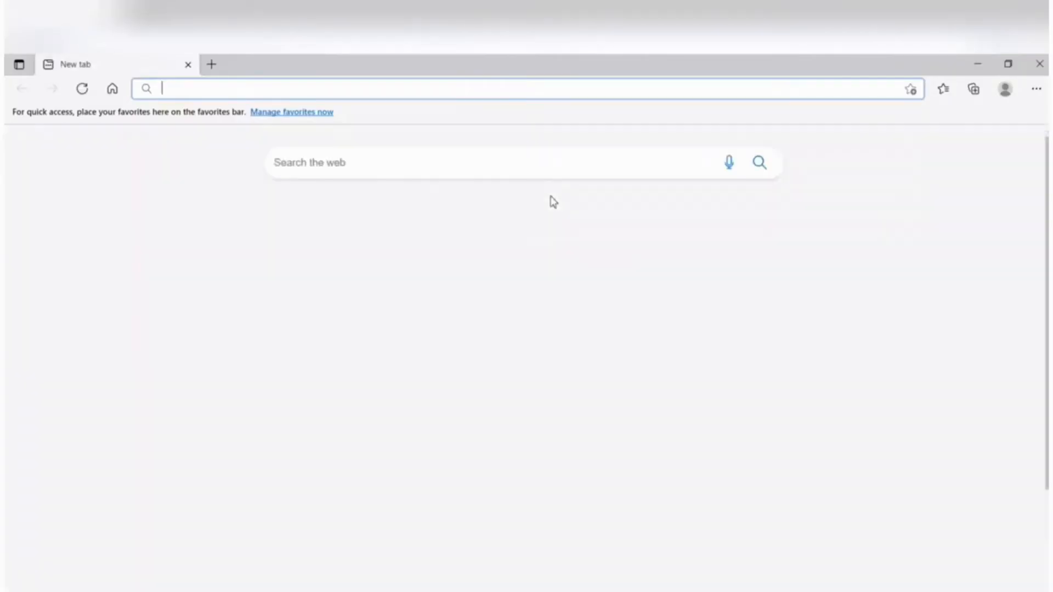
{"action": "type", "text": "https://192.168.1."}
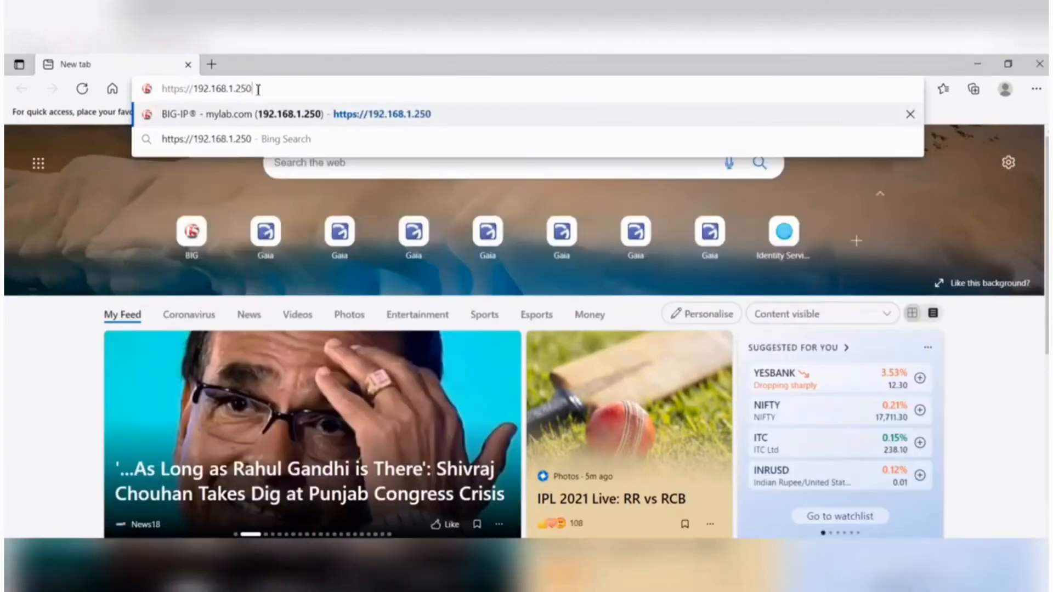
{"action": "type", "text": "10"}
{"action": "key", "text": "Return"}
{"action": "left_click", "coordinate": [364, 392]}
{"action": "left_click", "coordinate": [412, 502]}
{"action": "type", "text": "admin"}
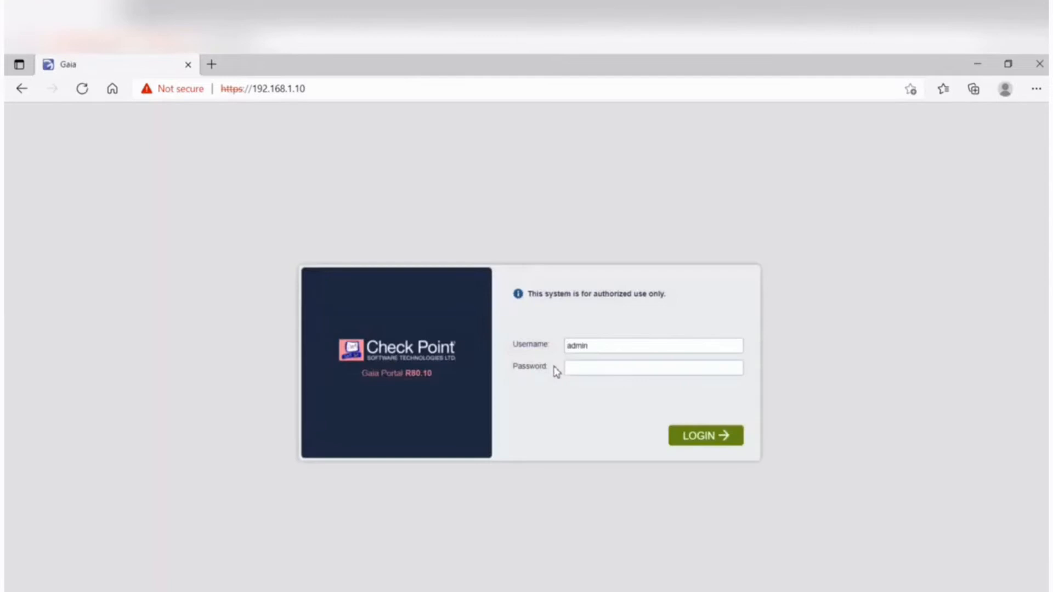
{"action": "left_click", "coordinate": [707, 436]}
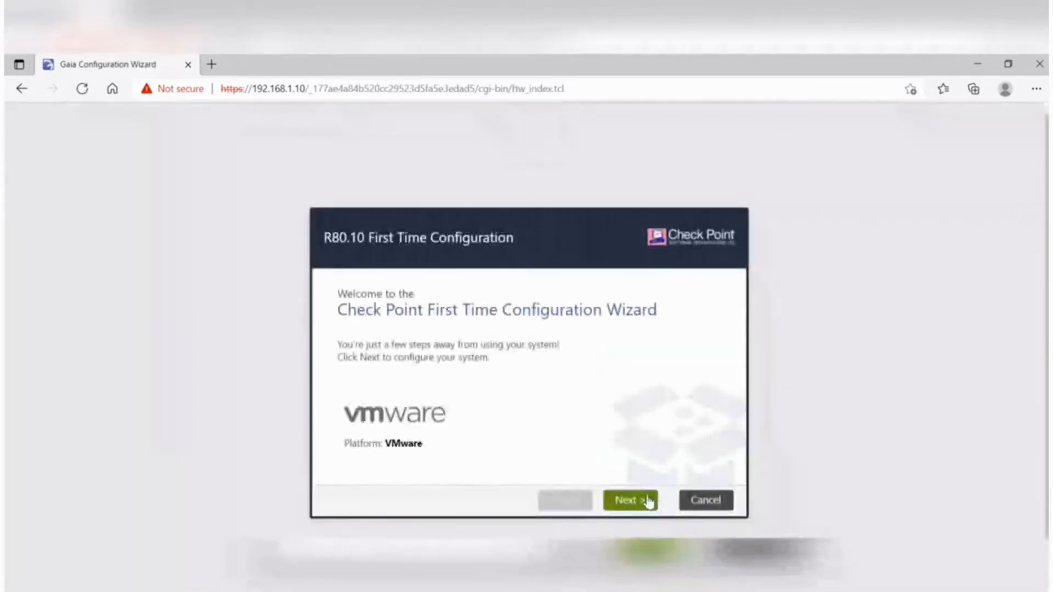
- Advance through the first Gaia configuration wizard pages, keeping the eth0 management connection settings
{"action": "left_click", "coordinate": [649, 501]}
{"action": "left_click", "coordinate": [649, 500]}
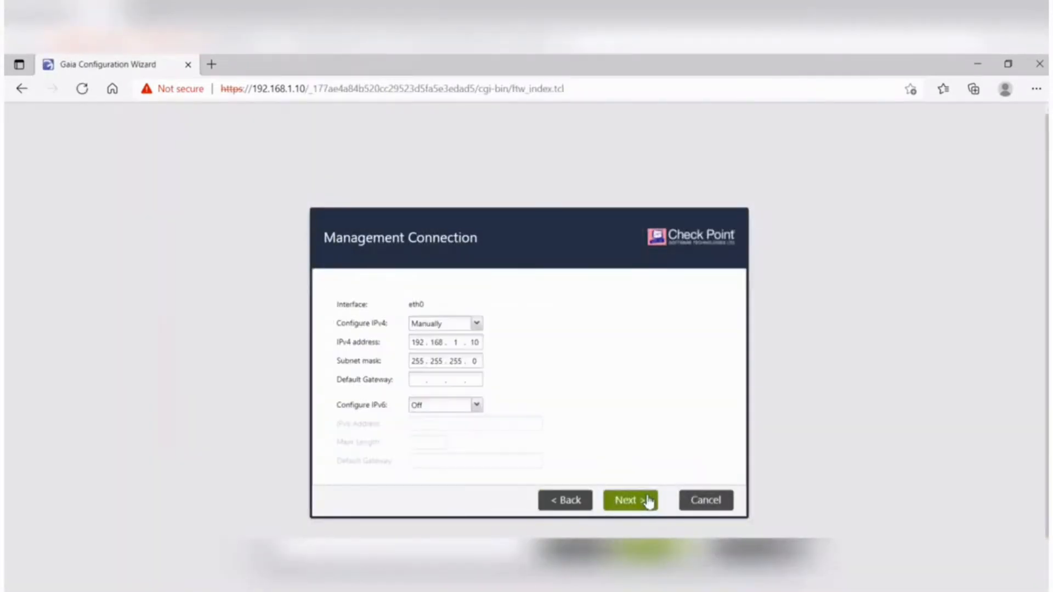
{"action": "left_click", "coordinate": [649, 501]}
{"action": "left_click", "coordinate": [649, 501]}
- Set the host name to GW1, the domain name to firewallgyaan.com and the DNS server to 8.8.8.8, then continue to Installation Type
{"action": "triple_click", "coordinate": [483, 293]}
{"action": "type", "text": "GW1"}
{"action": "left_click", "coordinate": [468, 313]}
{"action": "type", "text": "firewallgyaan.com"}
{"action": "left_click", "coordinate": [478, 327]}
{"action": "type", "text": "8.8.8.8"}
{"action": "left_click", "coordinate": [635, 500]}
{"action": "left_click", "coordinate": [636, 502]}
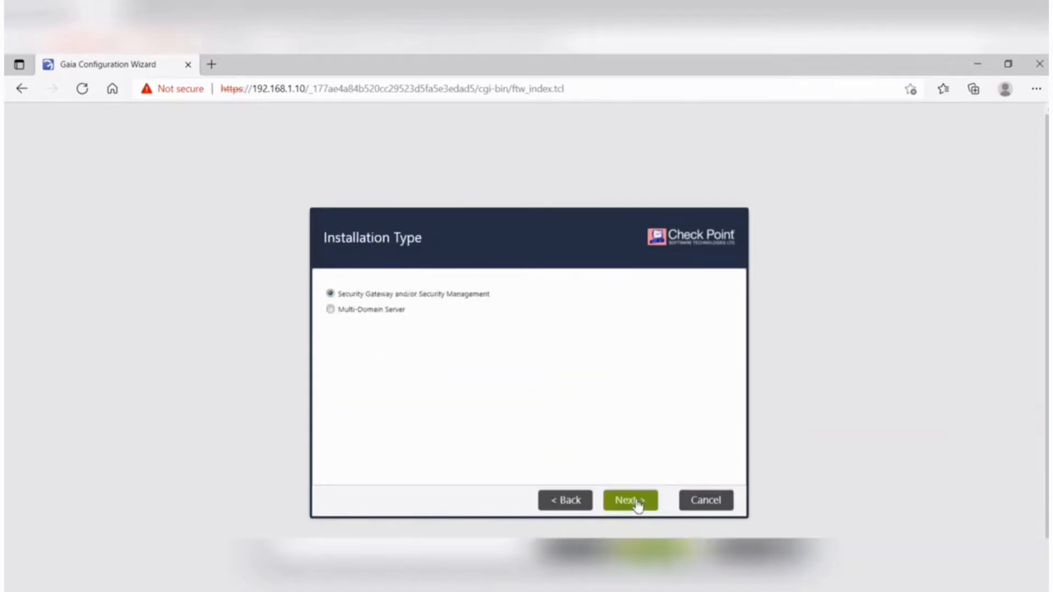
- Keep Security Gateway and/or Security Management as GW1's installation type, deselect the Security Management product, and enable cluster membership with type ClusterXL
{"action": "left_click_drag", "start_coordinate": [339, 297], "coordinate": [394, 297]}
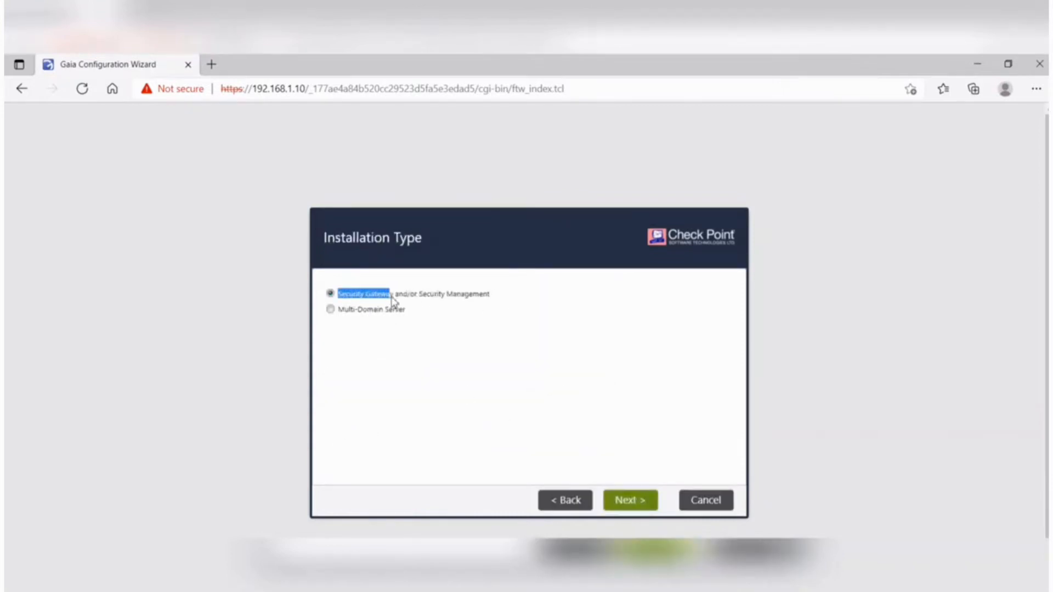
{"action": "left_click", "coordinate": [647, 497]}
{"action": "left_click", "coordinate": [330, 325]}
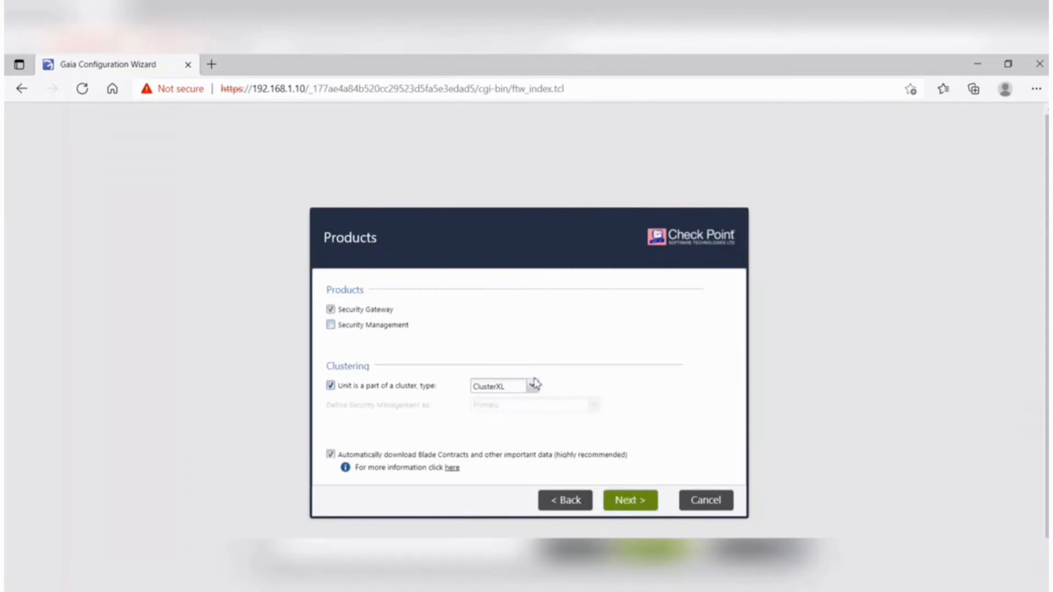
{"action": "left_click", "coordinate": [631, 504]}
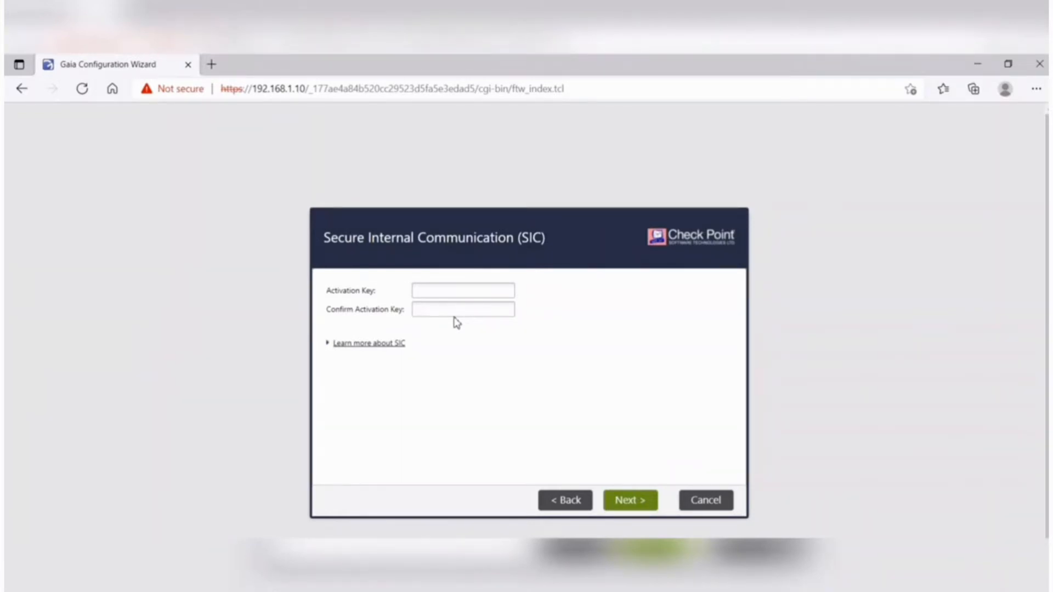
- Enter and confirm the SIC activation key for GW1, expand the SIC explanation, then finish the wizard and confirm starting the configuration
{"action": "left_click", "coordinate": [436, 291]}
{"action": "type", "text": "••••••••"}
{"action": "key", "text": "Tab"}
{"action": "type", "text": "••••••••"}
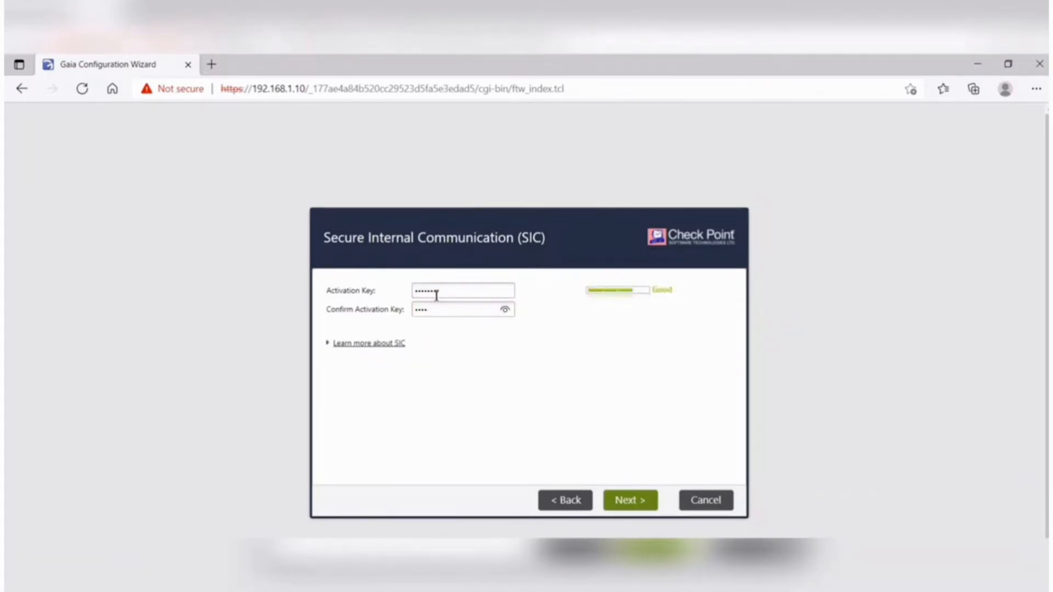
{"action": "left_click", "coordinate": [333, 346]}
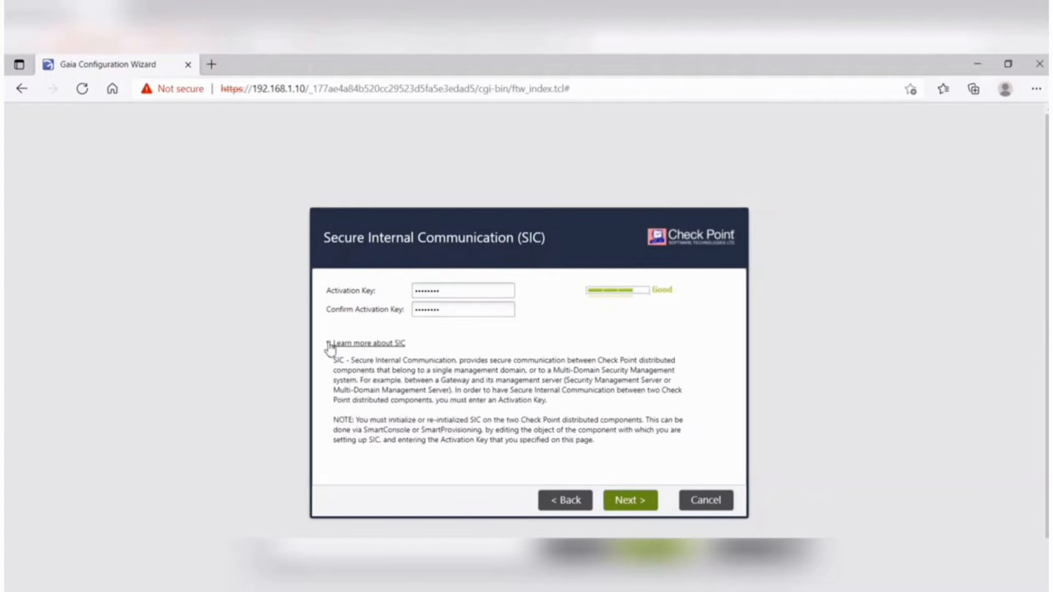
{"action": "left_click", "coordinate": [636, 501]}
{"action": "left_click", "coordinate": [630, 500]}
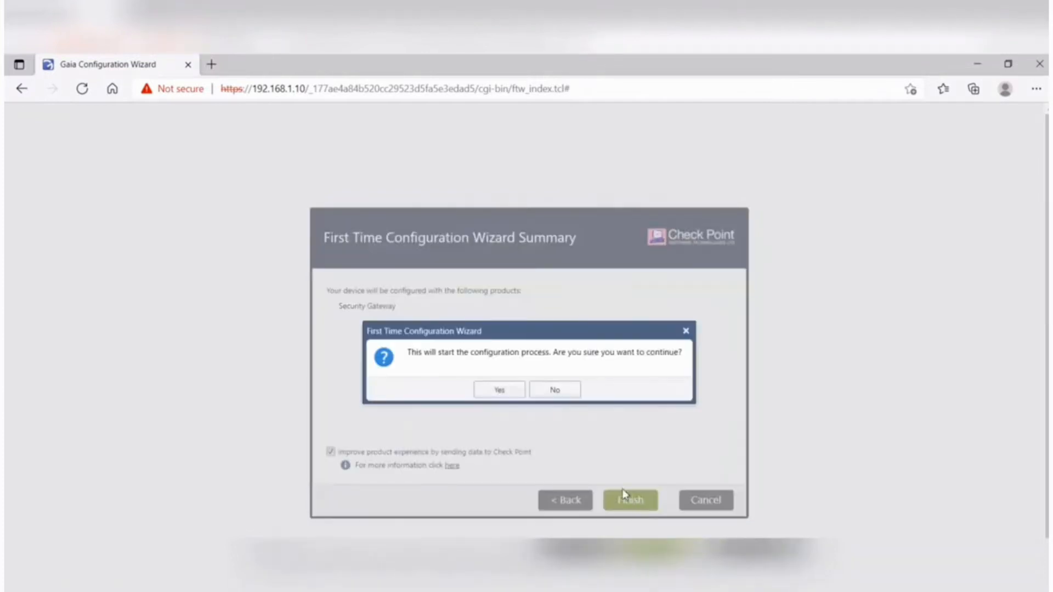
{"action": "left_click", "coordinate": [500, 391]}
- Switch to the GW2 virtual machine in VMware Workstation and reboot it from its completed installation
{"action": "mouse_move", "coordinate": [348, 585]}
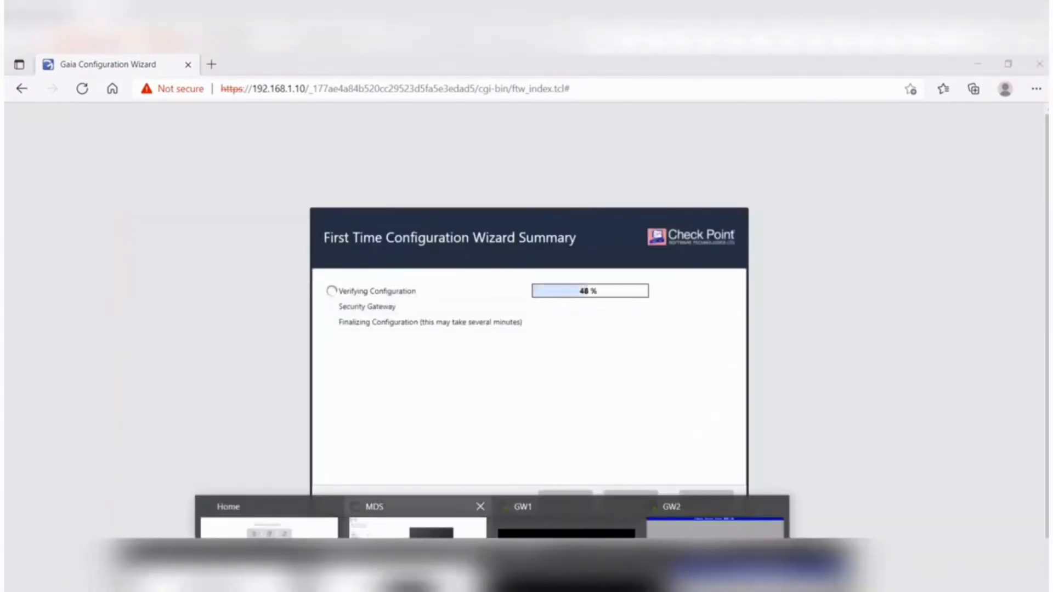
{"action": "left_click", "coordinate": [418, 521]}
{"action": "left_click", "coordinate": [195, 109]}
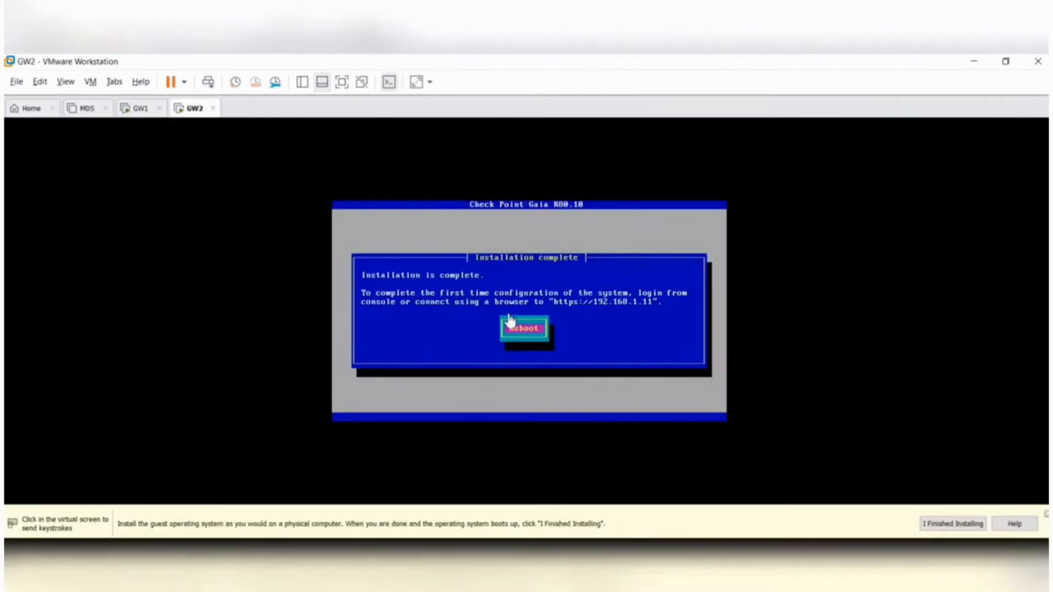
{"action": "left_click", "coordinate": [510, 321]}
{"action": "key", "text": "Return"}
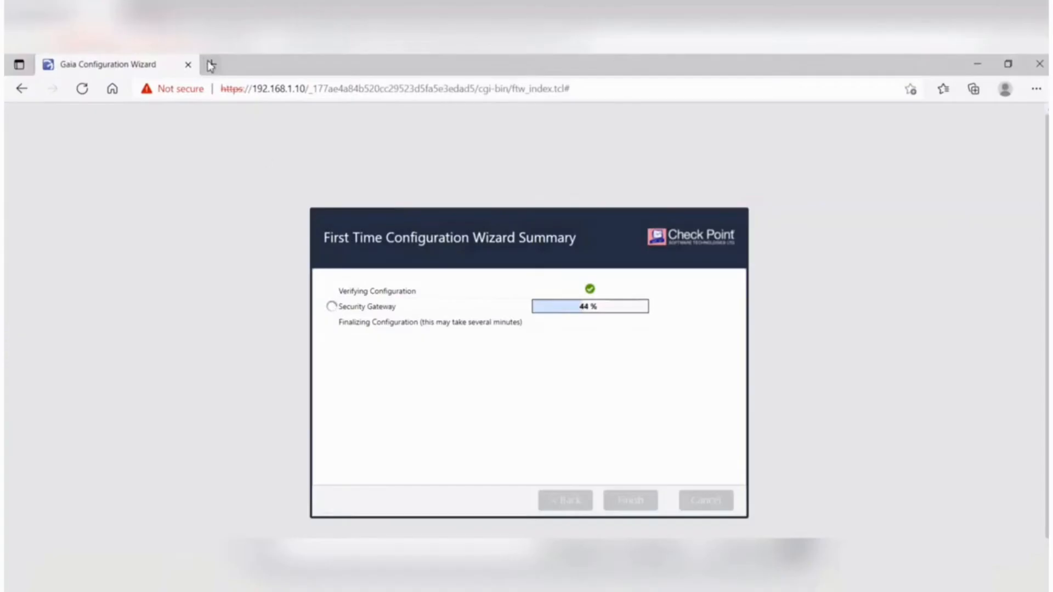
{"action": "left_click", "coordinate": [210, 66]}
{"action": "type", "text": "https://192.168.1.11"}
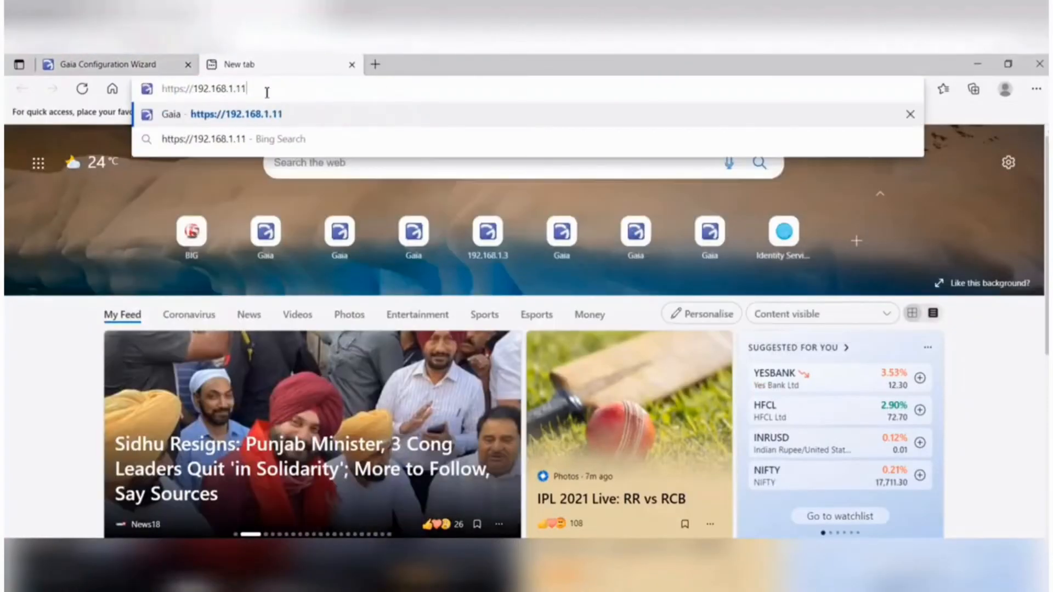
{"action": "key", "text": "Return"}
{"action": "left_click", "coordinate": [376, 394]}
{"action": "left_click", "coordinate": [400, 498]}
{"action": "type", "text": "admin"}
{"action": "key", "text": "Tab"}
{"action": "type", "text": "********"}
{"action": "left_click", "coordinate": [706, 437]}
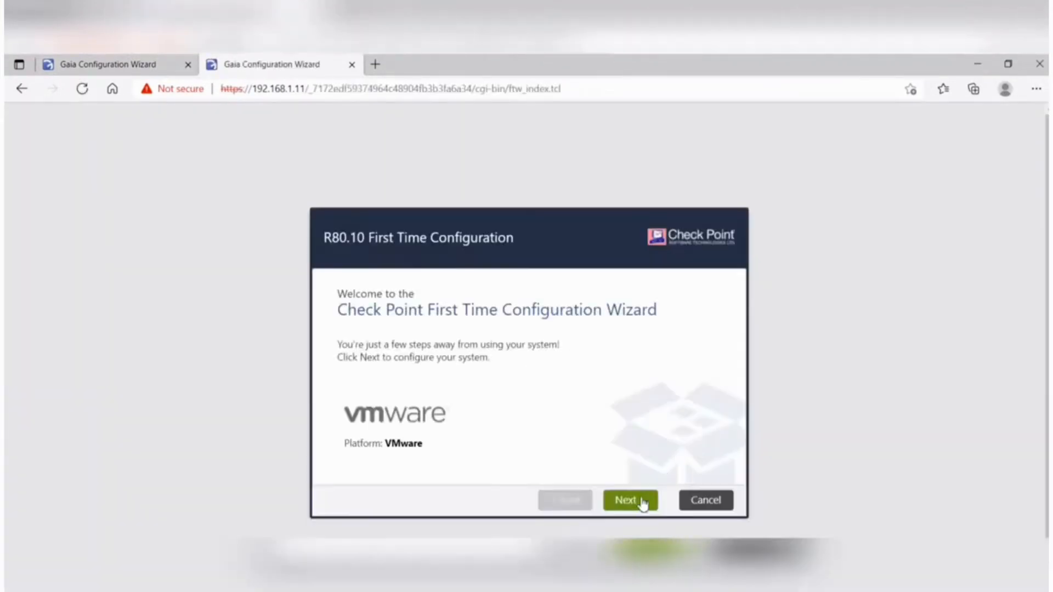
- Advance to the device information page and set host name GW2, domain name firewall.gyaan.com and DNS server 8.8.8.8, then continue
{"action": "left_click", "coordinate": [642, 502]}
{"action": "left_click", "coordinate": [642, 501]}
{"action": "left_click", "coordinate": [642, 501]}
{"action": "left_click_drag", "start_coordinate": [503, 293], "coordinate": [354, 274]}
{"action": "type", "text": "GW2"}
{"action": "left_click", "coordinate": [458, 307]}
{"action": "type", "text": "firewall.gyaan.com"}
{"action": "key", "text": "Tab"}
{"action": "type", "text": "8.8.8.8"}
{"action": "left_click", "coordinate": [640, 508]}
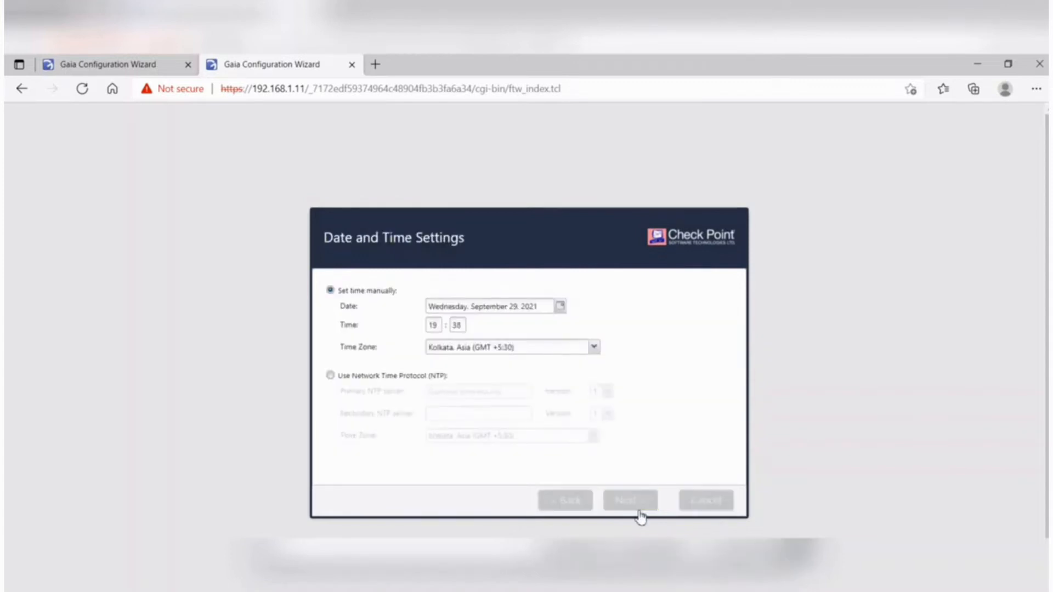
- Continue to GW2's product selection, keep Security Gateway and deselect Security Management, then proceed to the SIC page
{"action": "left_click", "coordinate": [626, 499]}
{"action": "left_click", "coordinate": [332, 326]}
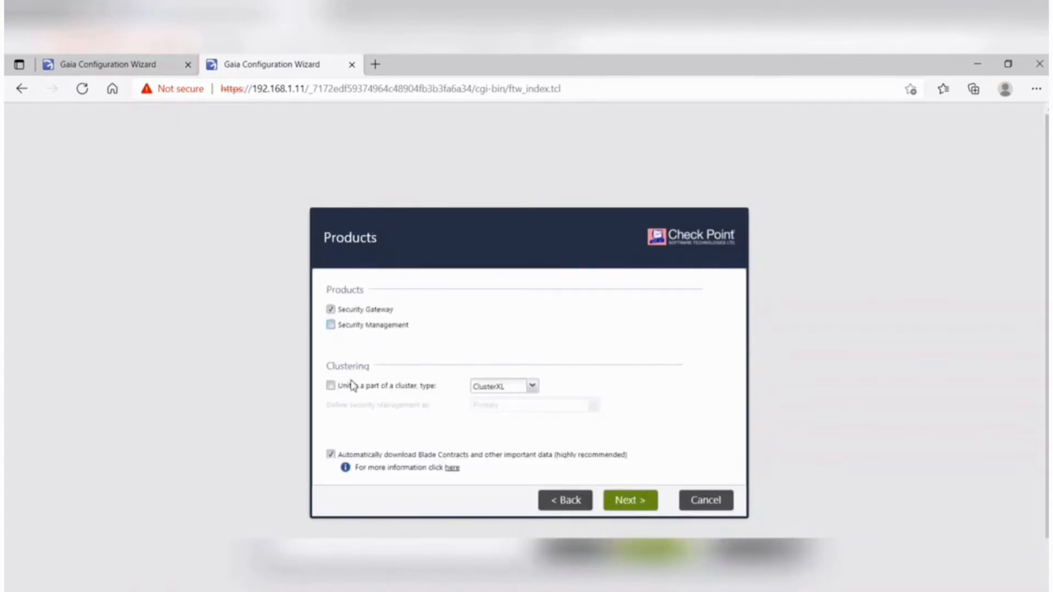
{"action": "left_click", "coordinate": [631, 500]}
- Enter and confirm the SIC activation key for GW2, then finish the wizard and confirm starting the configuration
{"action": "left_click", "coordinate": [455, 292]}
{"action": "type", "text": "12345678"}
{"action": "key", "text": "Tab"}
{"action": "type", "text": "12345678"}
{"action": "left_click", "coordinate": [624, 501]}
{"action": "left_click", "coordinate": [625, 500]}
{"action": "left_click", "coordinate": [500, 390]}
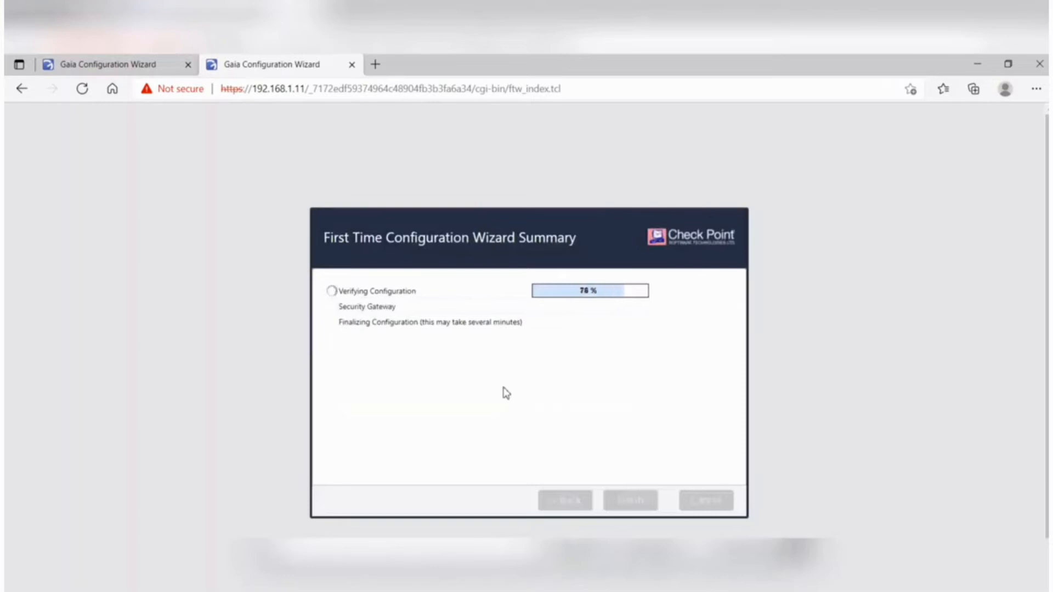
- Check the configuration progress of both gateways and restart GW1 and GW2 to complete their first-time configuration
{"action": "left_click", "coordinate": [126, 64]}
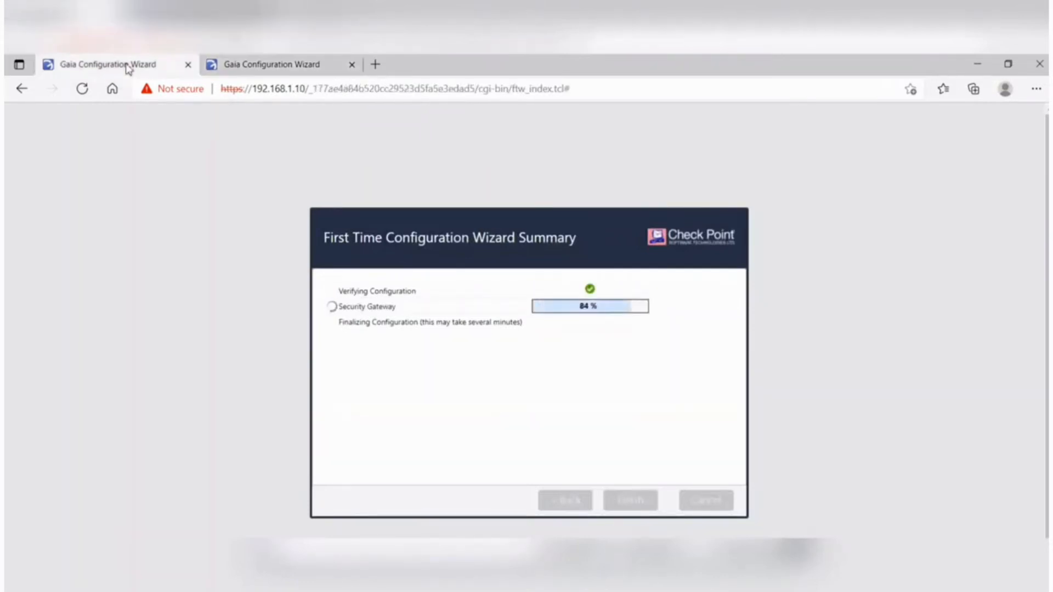
{"action": "left_click", "coordinate": [270, 65]}
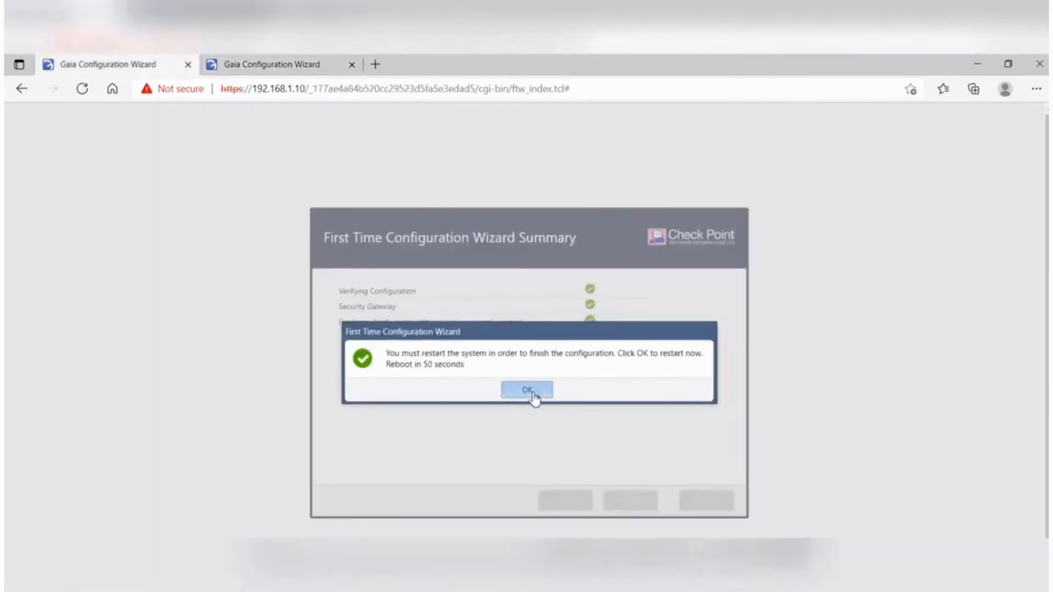
{"action": "left_click", "coordinate": [532, 392]}
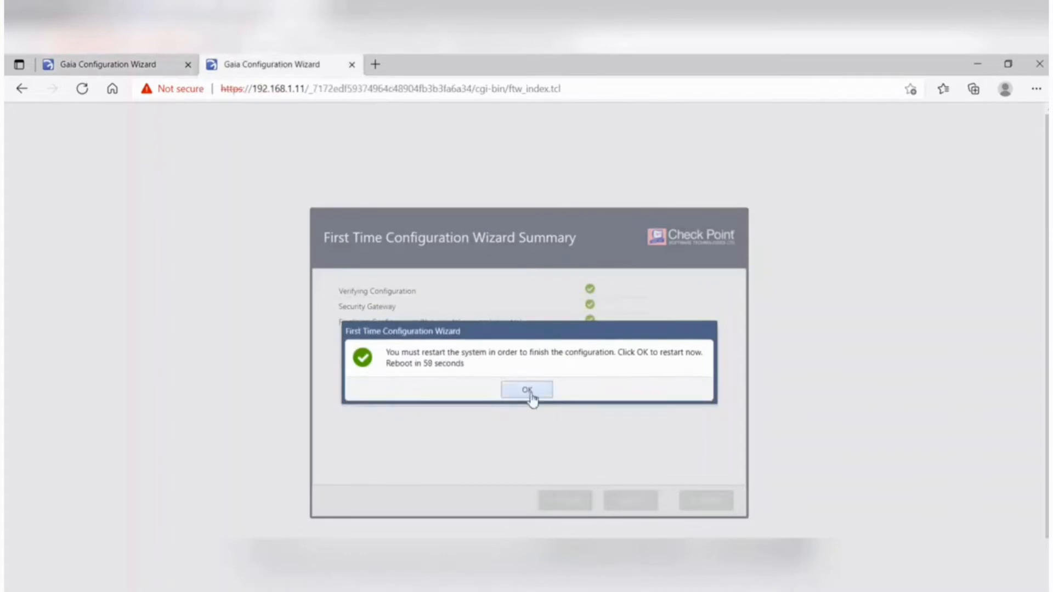
{"action": "left_click", "coordinate": [527, 390]}
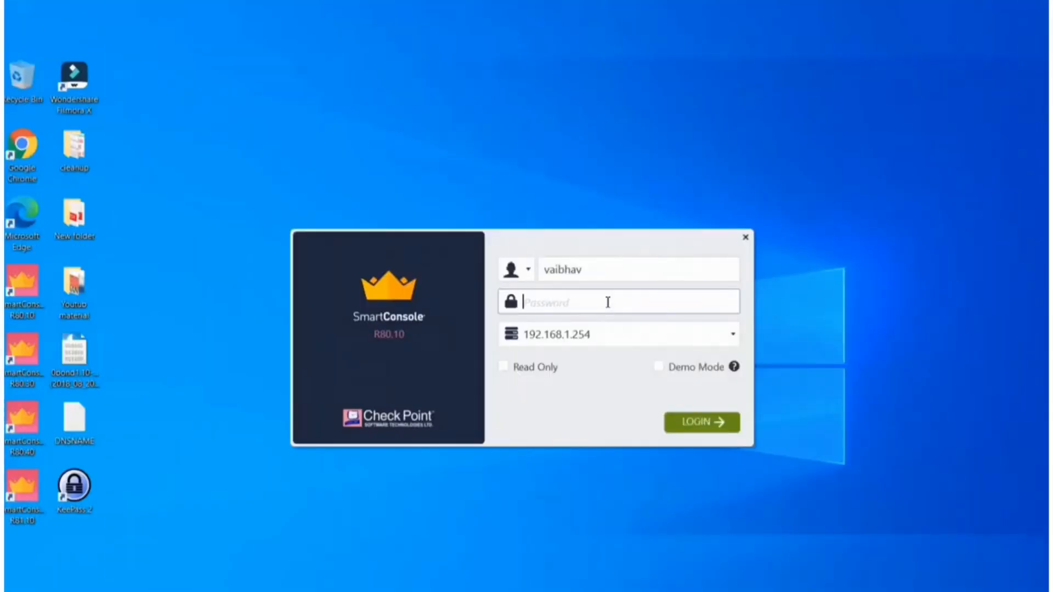
- Log in to SmartConsole R80.10 on server 192.168.1.254 with the administrator's password and proceed to the MDS domain
{"action": "type", "text": "••••••••"}
{"action": "left_click", "coordinate": [705, 424]}
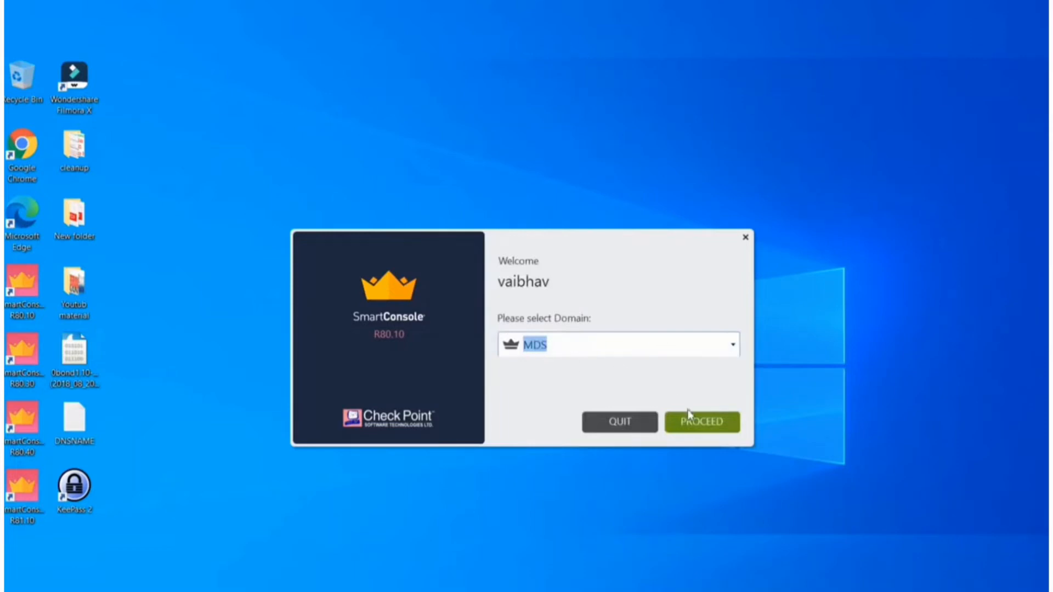
{"action": "left_click", "coordinate": [698, 425]}
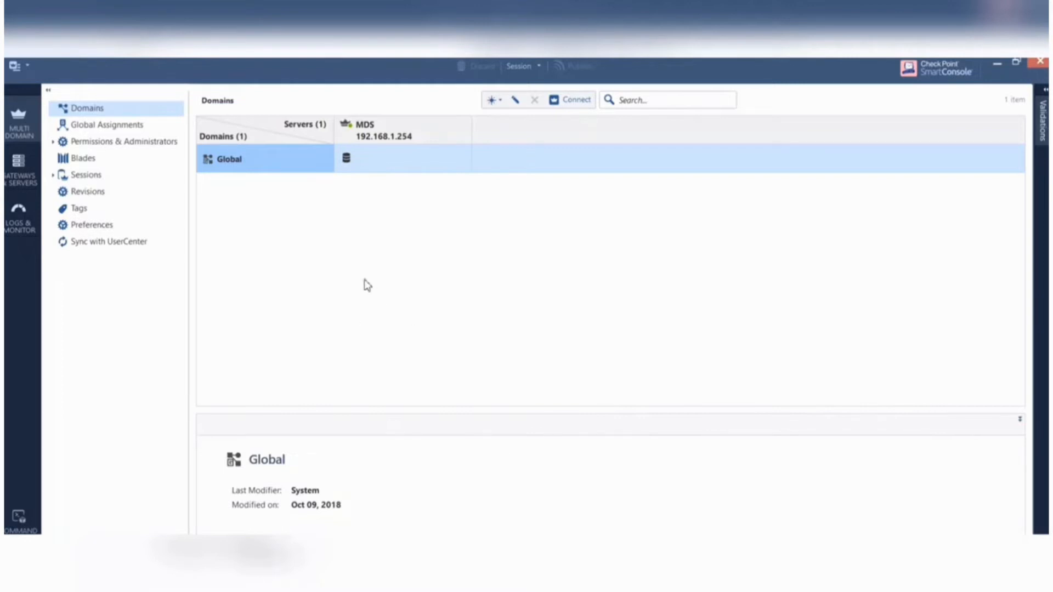
{"action": "left_click", "coordinate": [499, 102]}
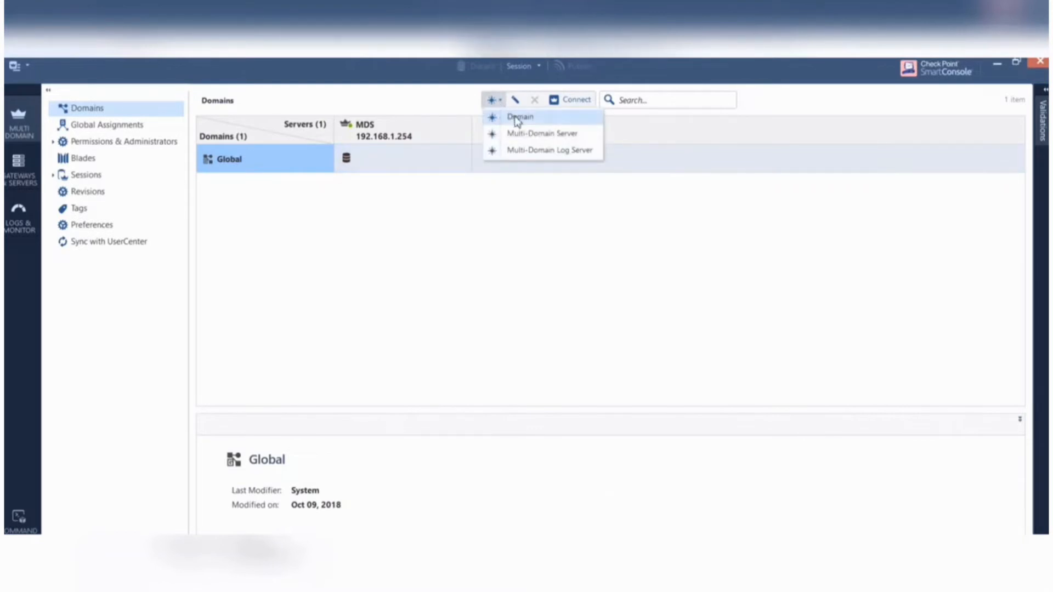
{"action": "left_click", "coordinate": [516, 117]}
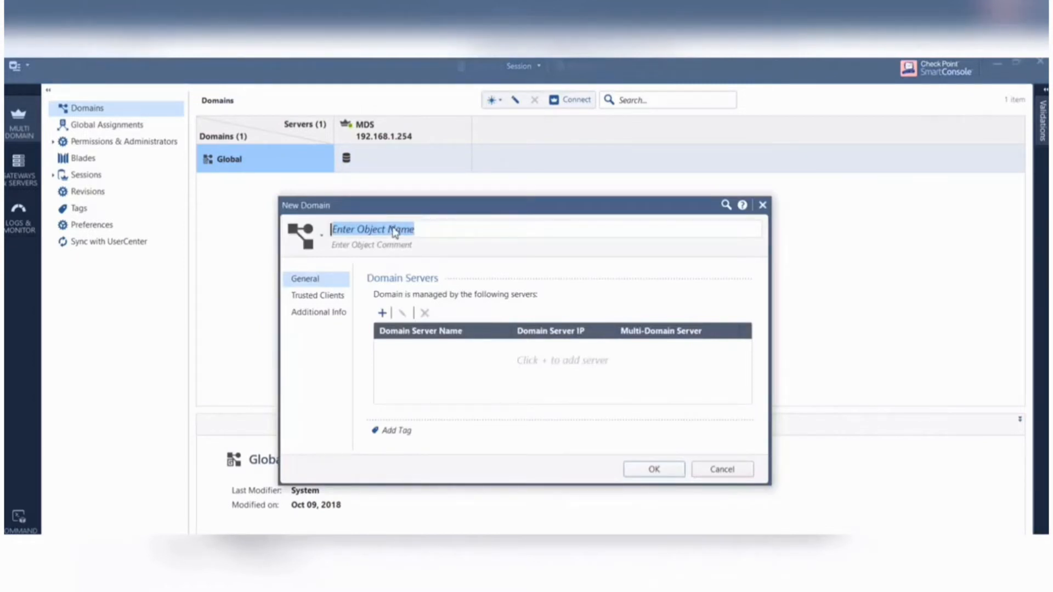
{"action": "type", "text": "SM"}
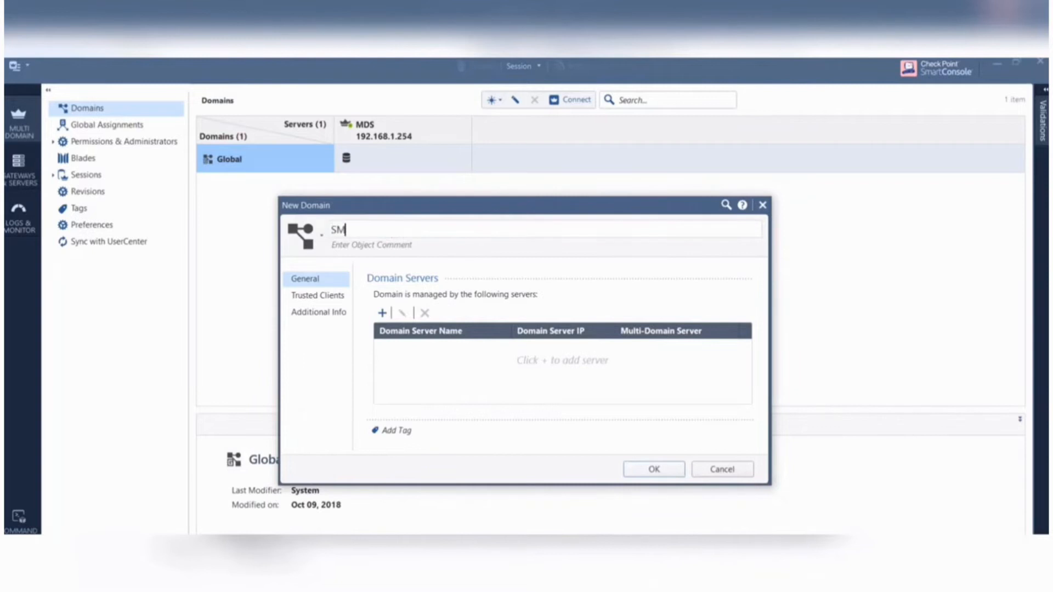
{"action": "type", "text": "S1-V"}
{"action": "type", "text": "SX1"}
{"action": "left_click", "coordinate": [383, 313]}
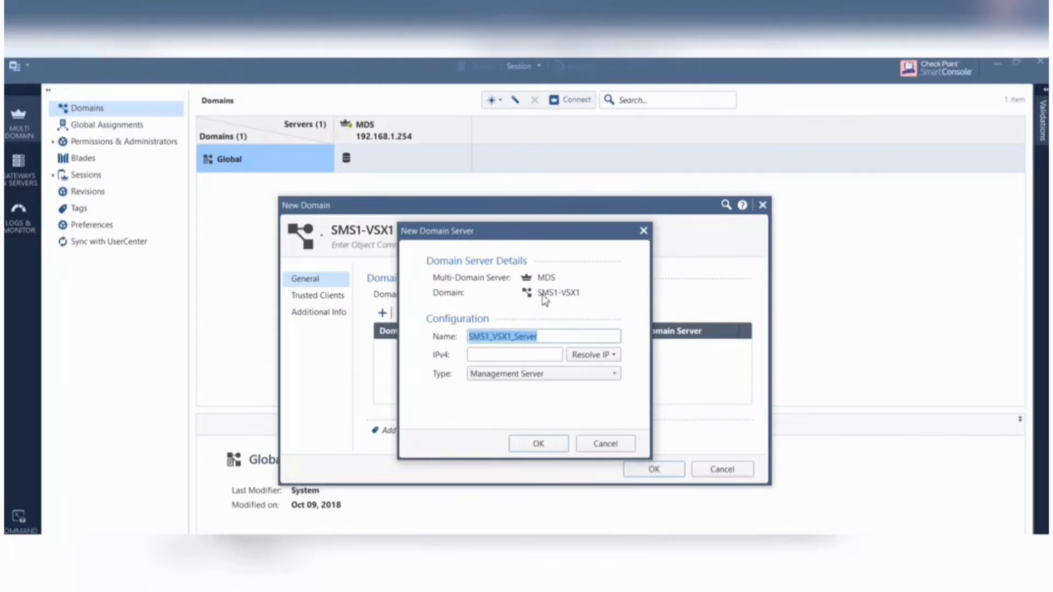
{"action": "mouse_move", "coordinate": [549, 299]}
{"action": "left_click", "coordinate": [492, 354]}
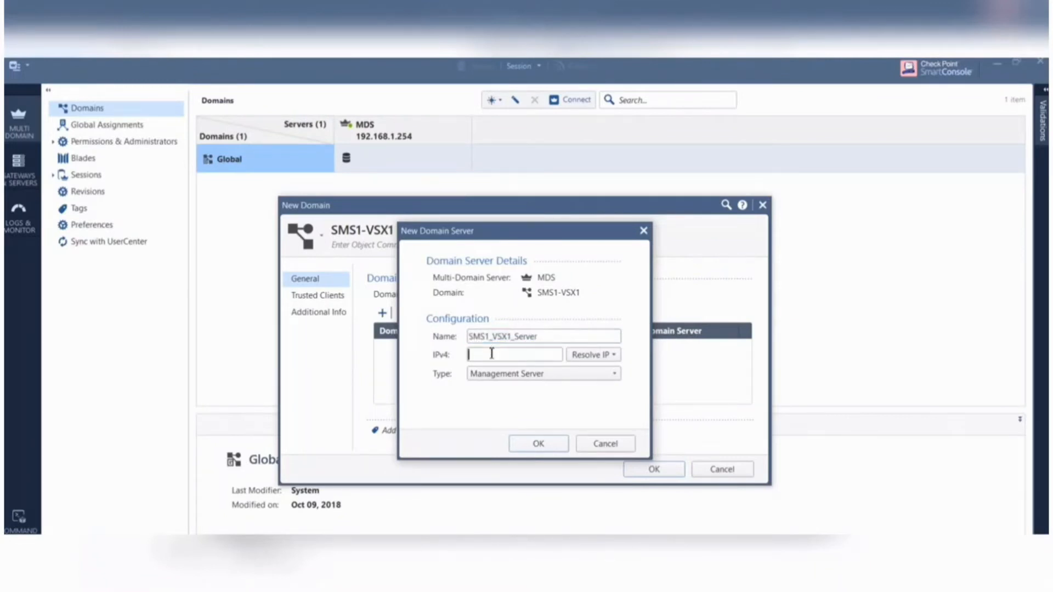
{"action": "left_click", "coordinate": [614, 358]}
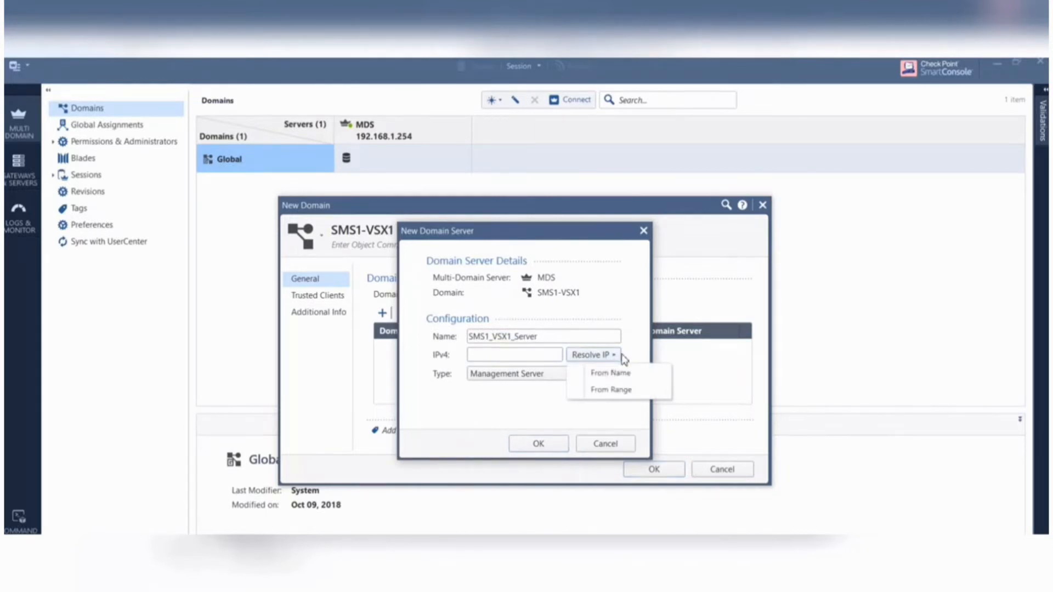
{"action": "left_click", "coordinate": [617, 357]}
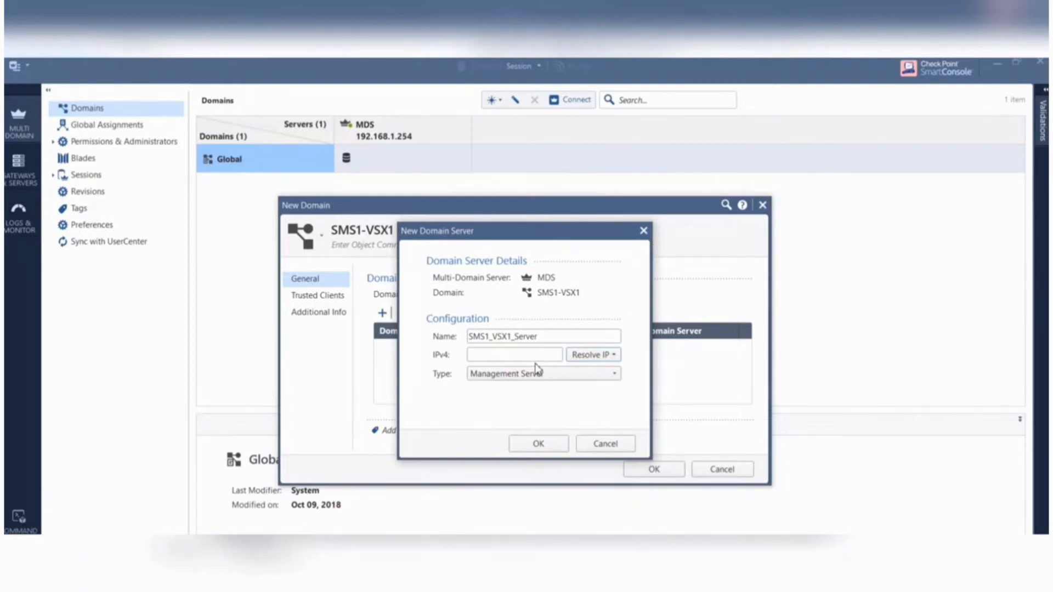
{"action": "left_click", "coordinate": [605, 444]}
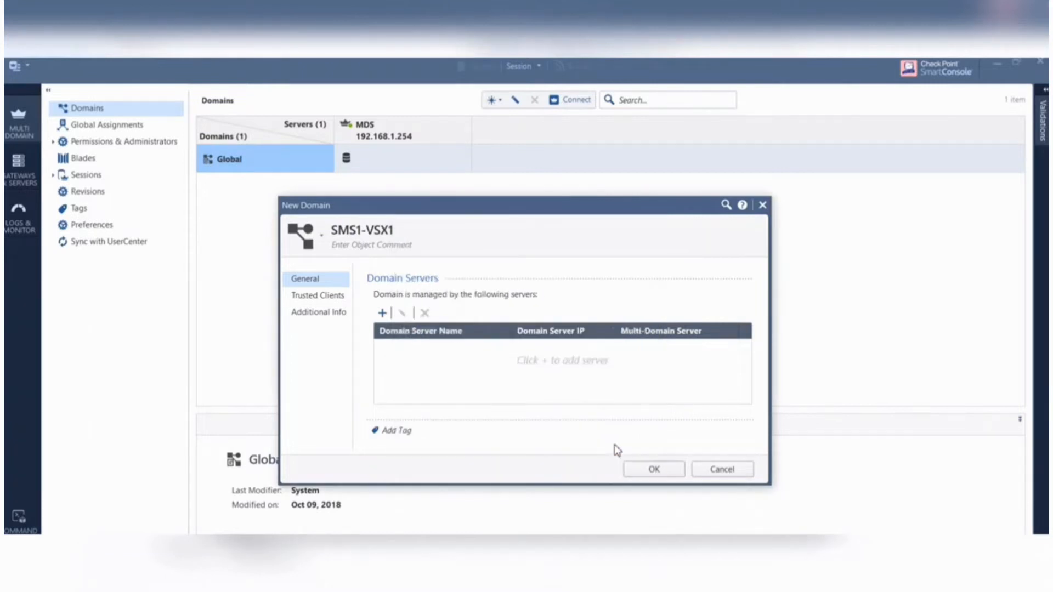
{"action": "left_click", "coordinate": [735, 474]}
{"action": "left_click", "coordinate": [592, 391]}
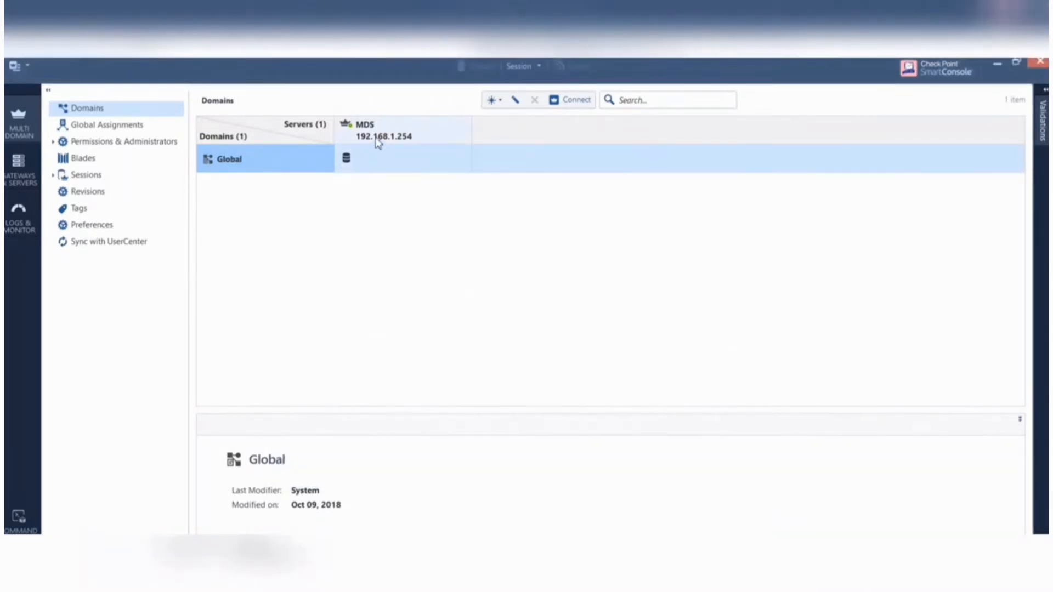
- Edit the MDS server object and set its multi-domain IP range to 192.168.1.20 through 192.168.1.30
{"action": "left_click", "coordinate": [378, 143]}
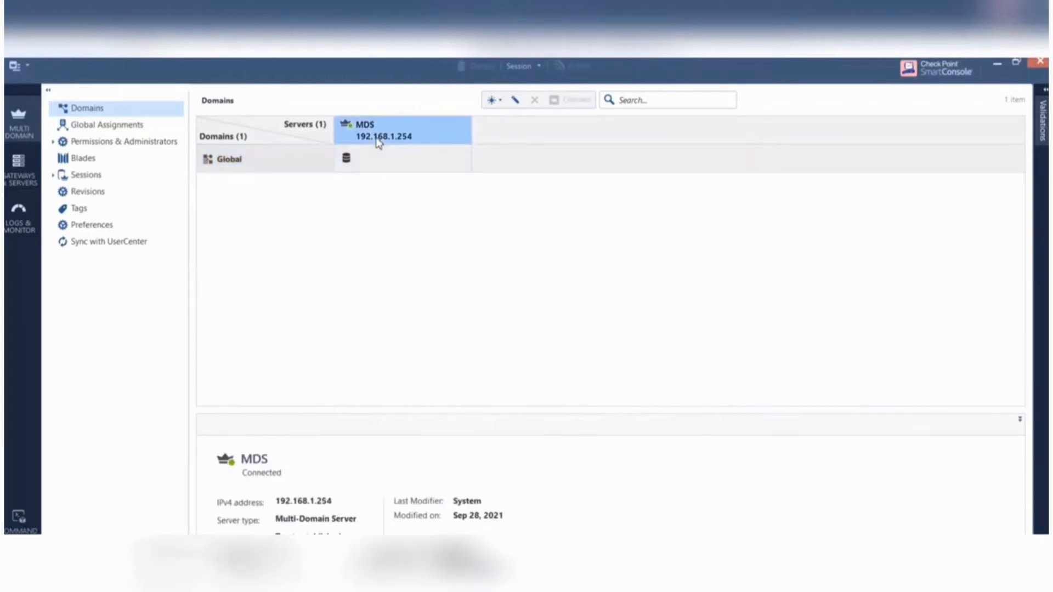
{"action": "right_click", "coordinate": [379, 143]}
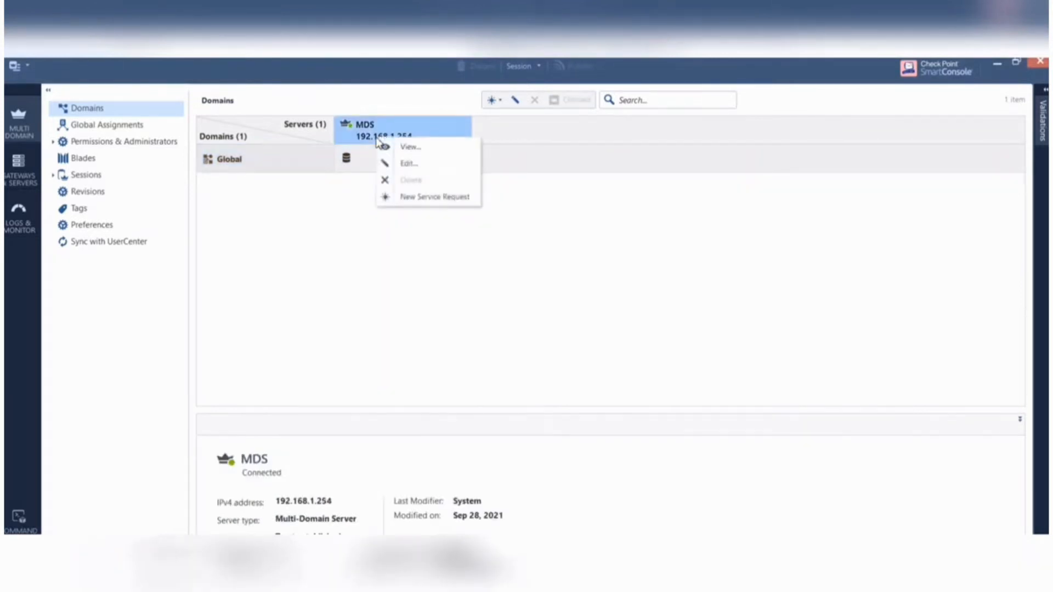
{"action": "left_click", "coordinate": [412, 164]}
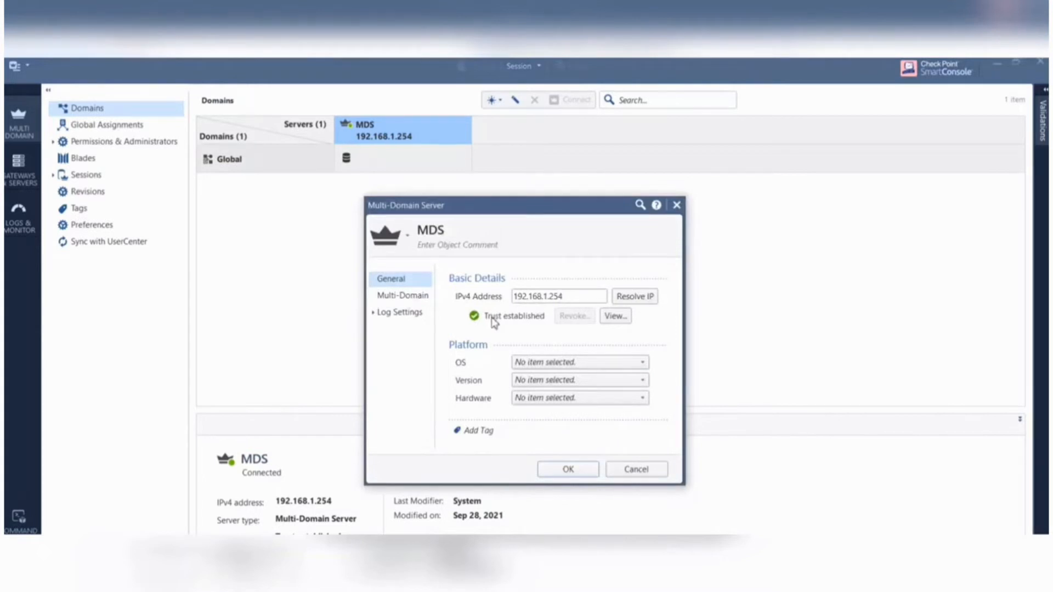
{"action": "left_click", "coordinate": [424, 297]}
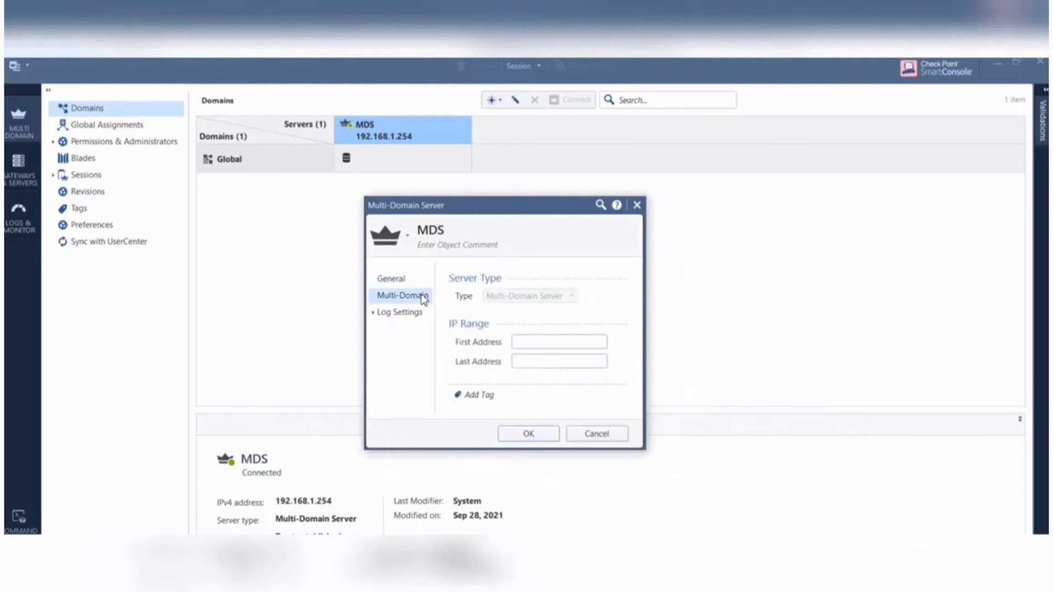
{"action": "left_click", "coordinate": [547, 347]}
{"action": "type", "text": "192.168.1.20"}
{"action": "left_click", "coordinate": [531, 360]}
{"action": "type", "text": "192"}
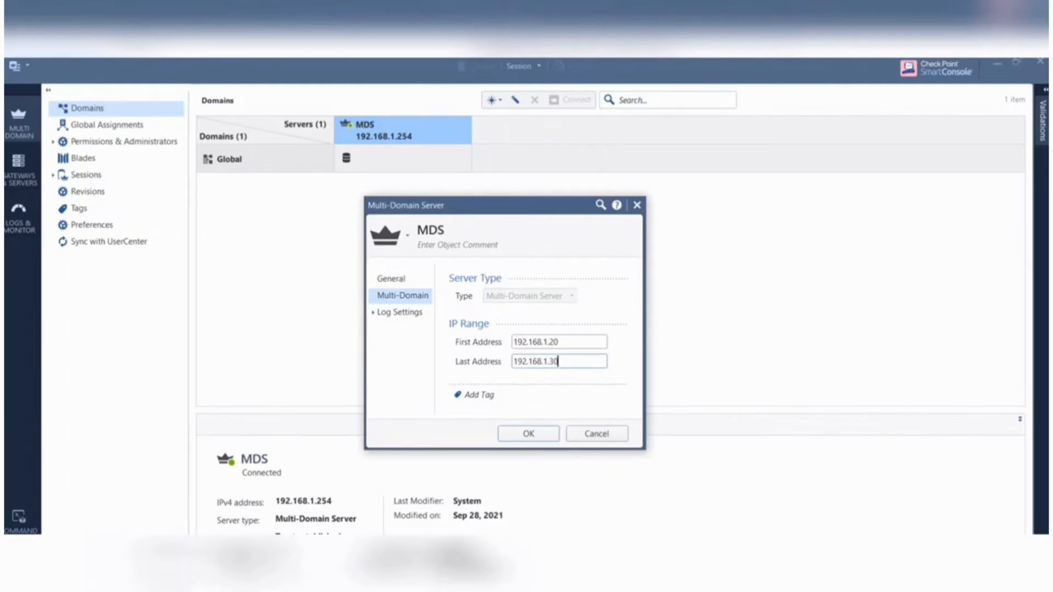
- Review the MDS log settings, accept the server changes and publish the session
{"action": "left_click", "coordinate": [402, 313]}
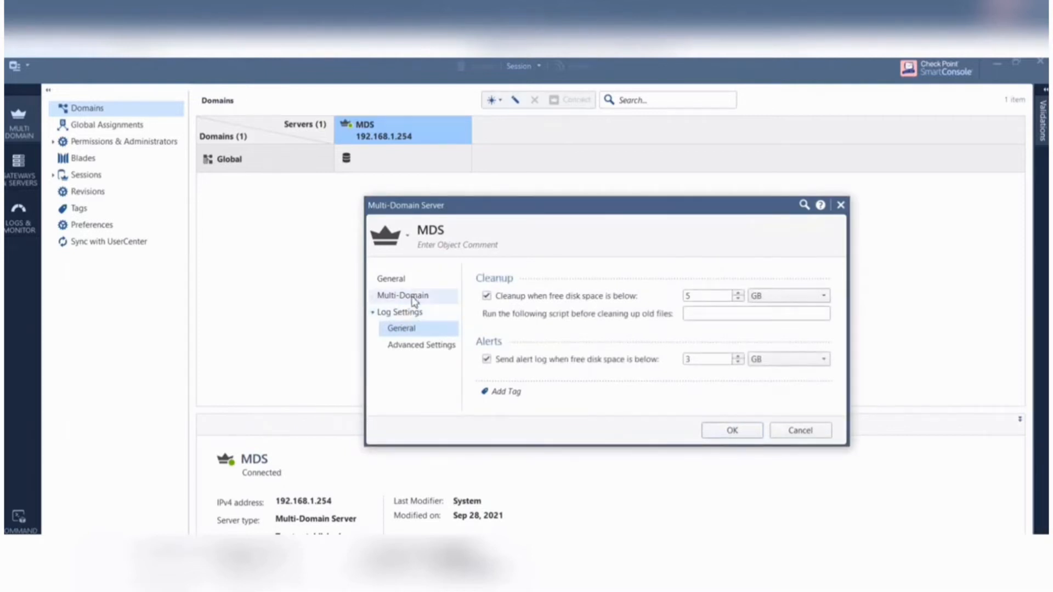
{"action": "left_click", "coordinate": [411, 297]}
{"action": "left_click", "coordinate": [569, 431]}
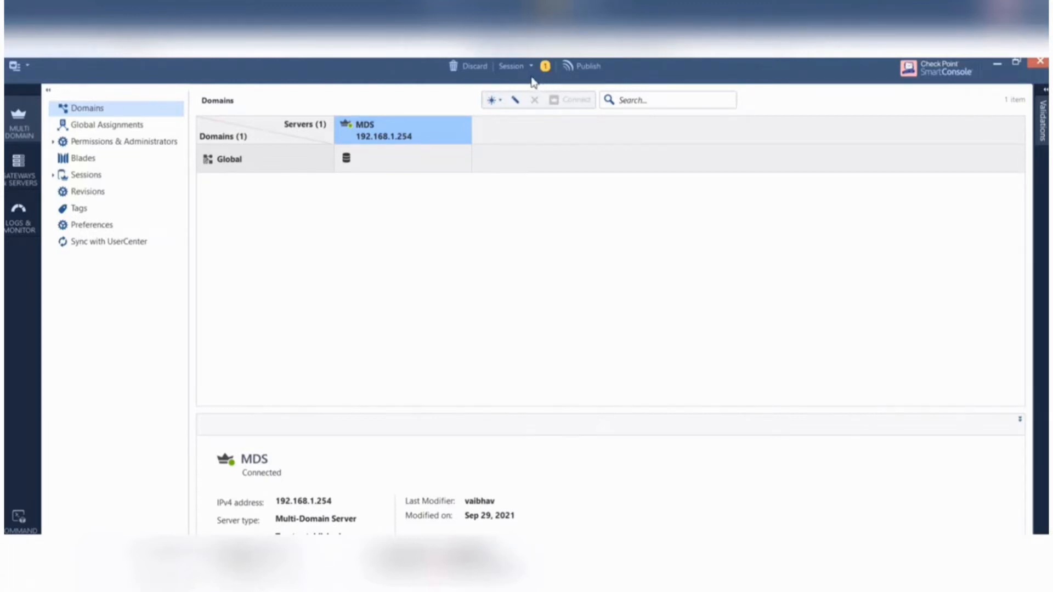
{"action": "left_click", "coordinate": [588, 70]}
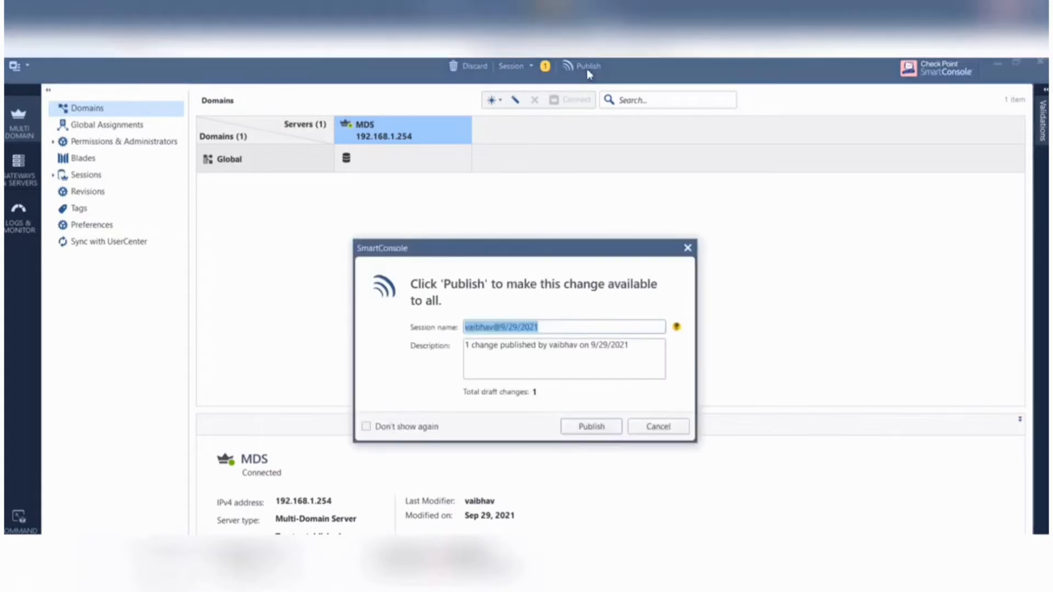
{"action": "left_click", "coordinate": [594, 428]}
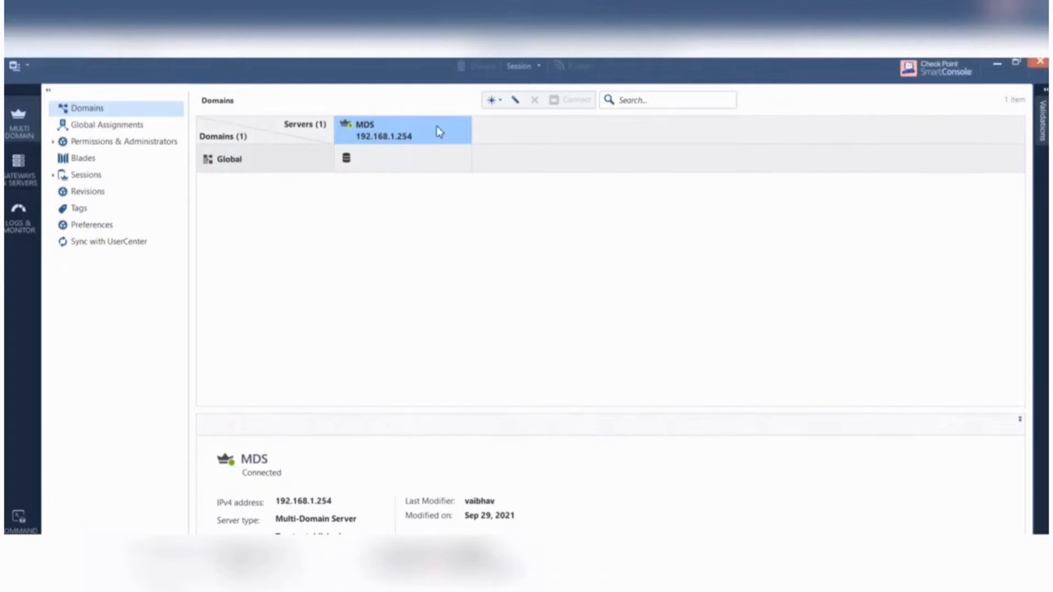
- Start a new domain and name it SMS1-VSX1
{"action": "left_click", "coordinate": [501, 105]}
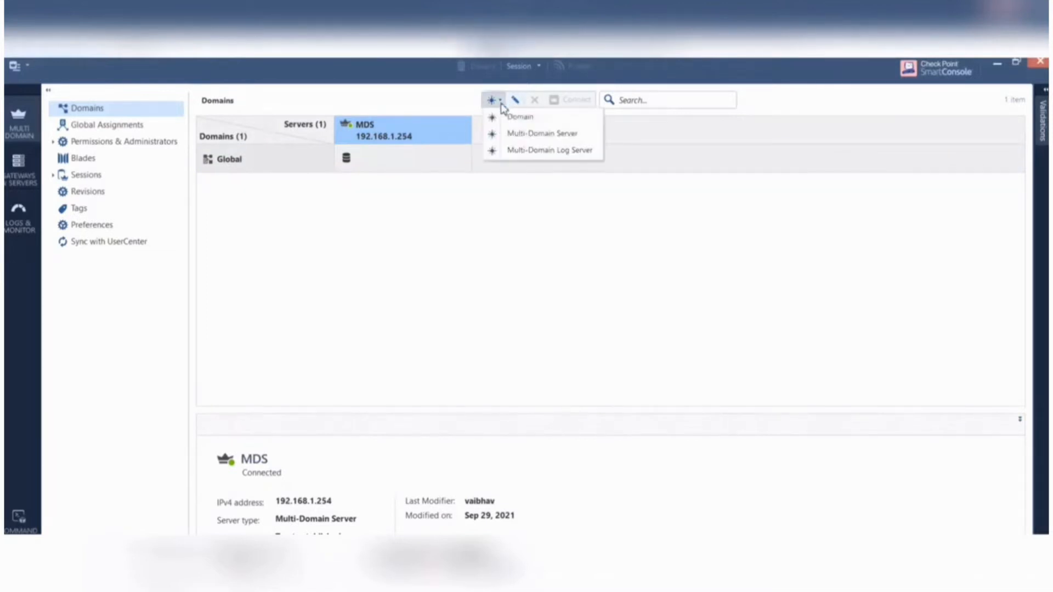
{"action": "left_click", "coordinate": [521, 124]}
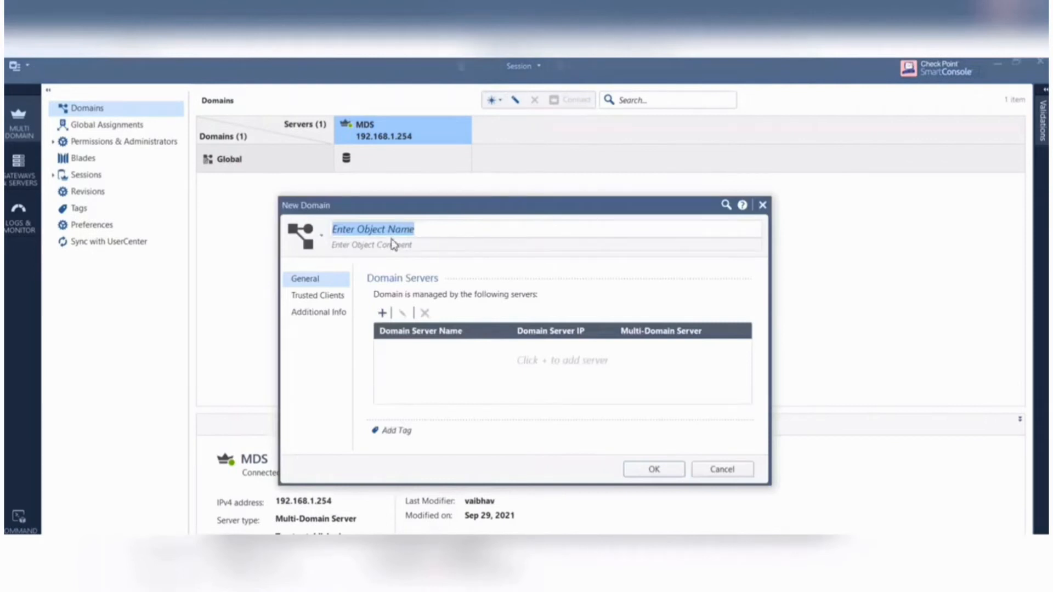
{"action": "type", "text": "SM"}
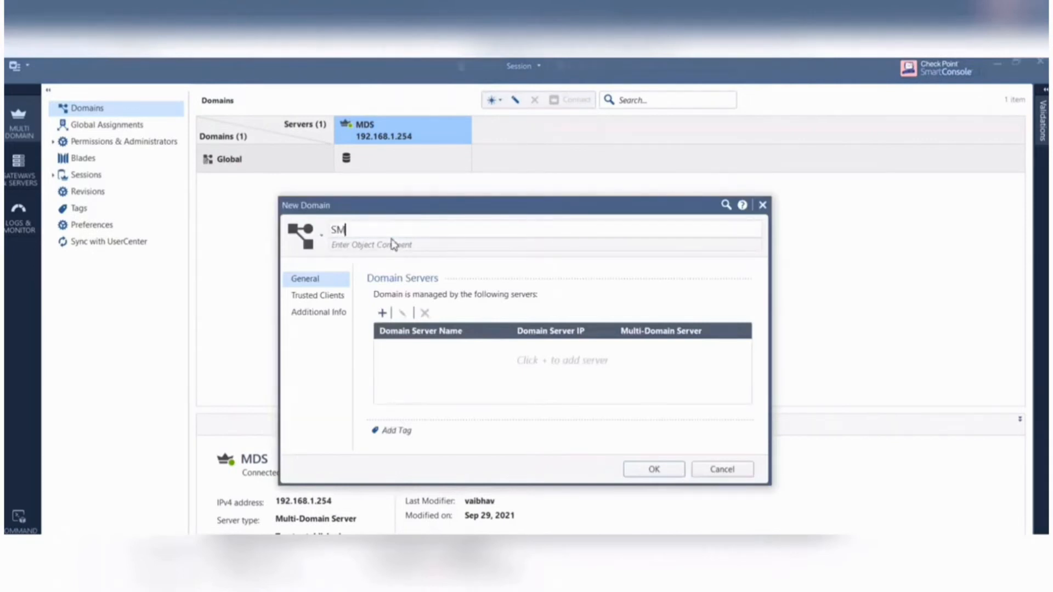
{"action": "type", "text": "S1-VSX1"}
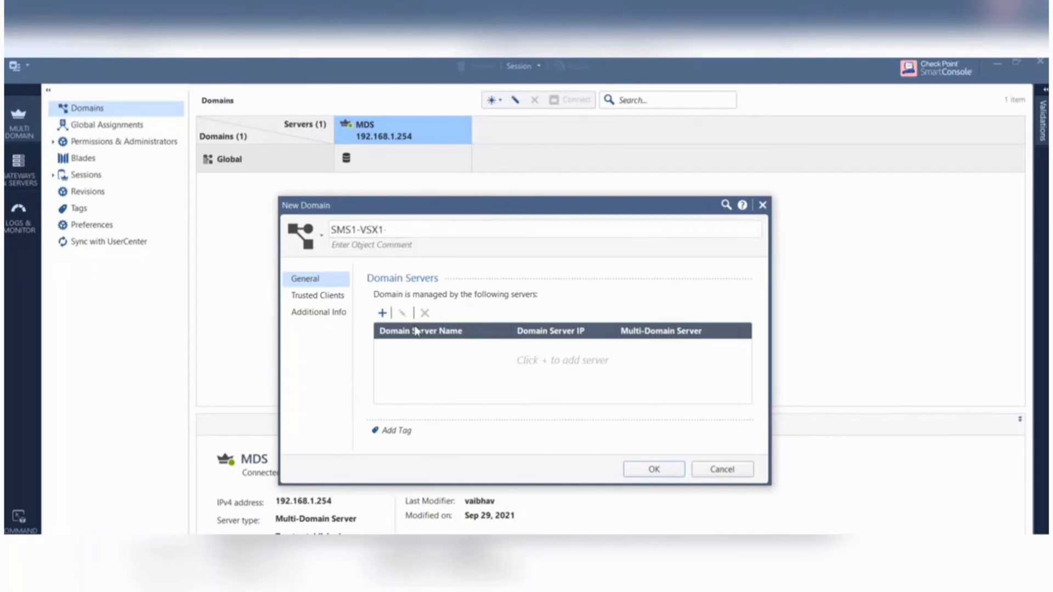
- Add a domain server of type Management Server to SMS1-VSX1, resolving its IPv4 address from the range
{"action": "left_click", "coordinate": [383, 313]}
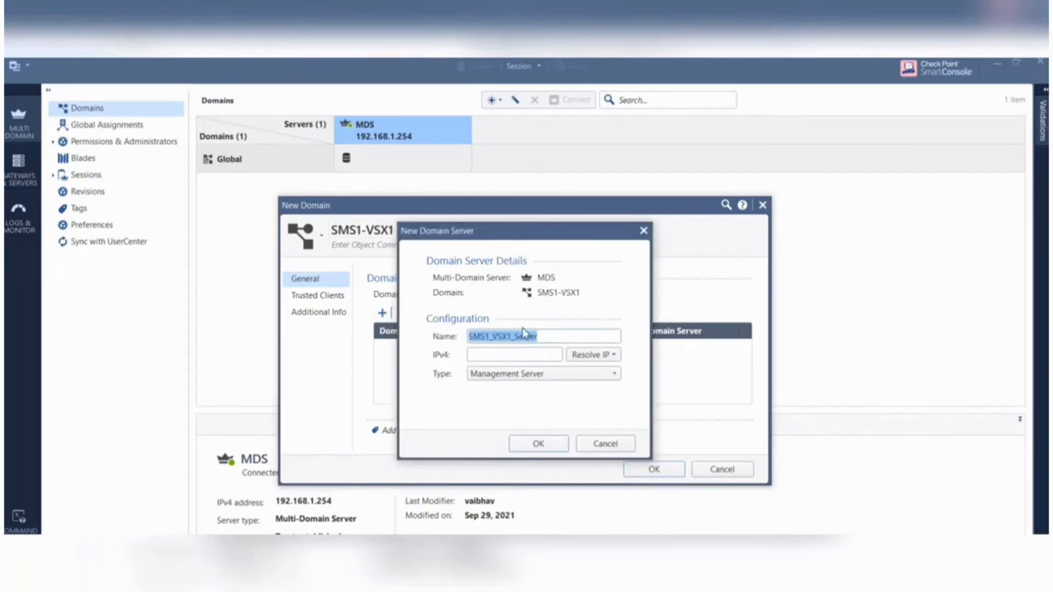
{"action": "left_click", "coordinate": [512, 354]}
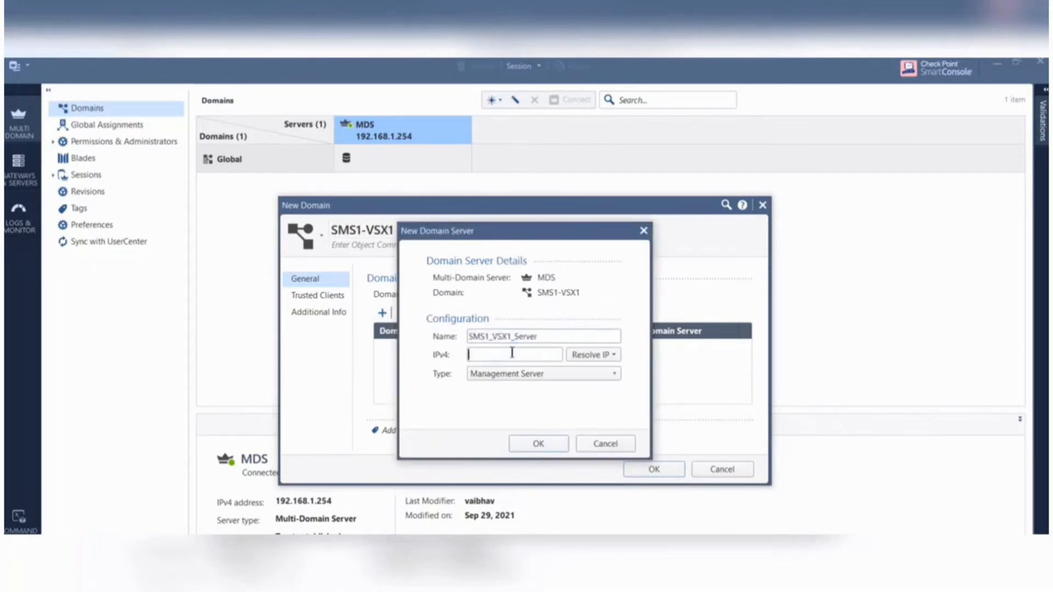
{"action": "left_click", "coordinate": [617, 356]}
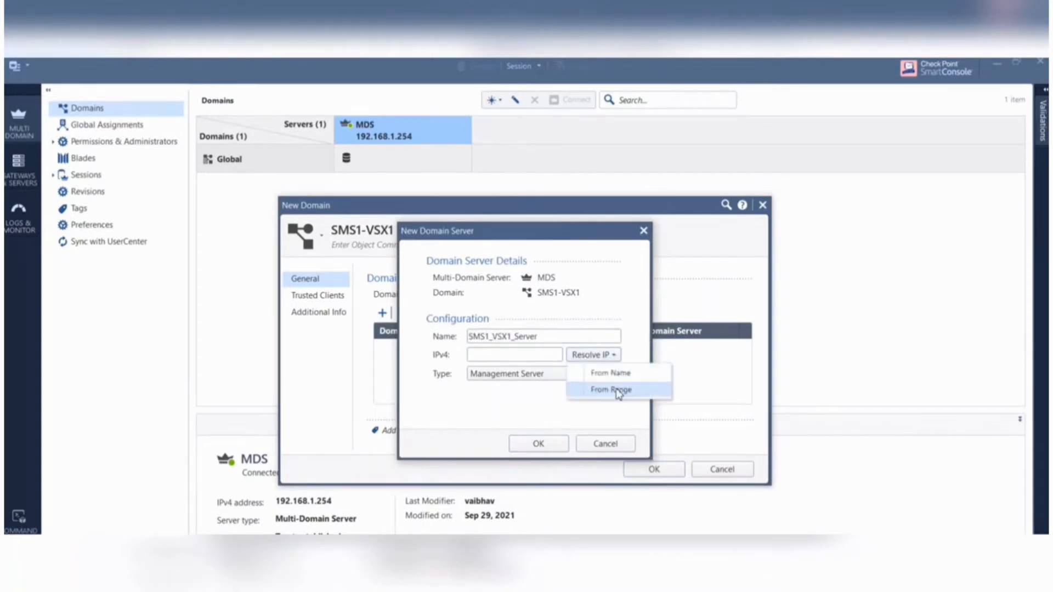
{"action": "left_click", "coordinate": [618, 390]}
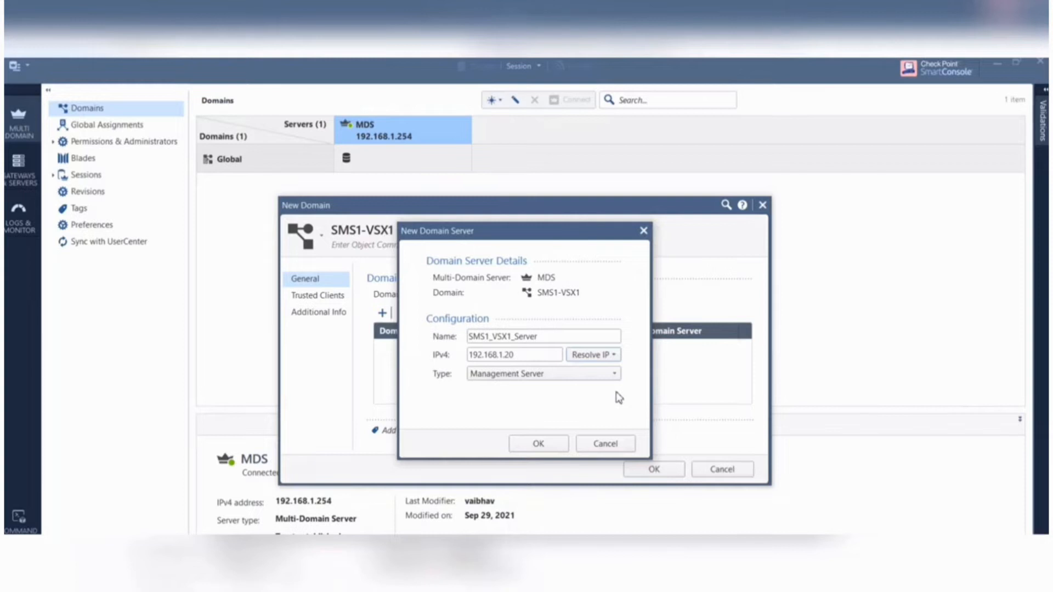
{"action": "left_click", "coordinate": [543, 445]}
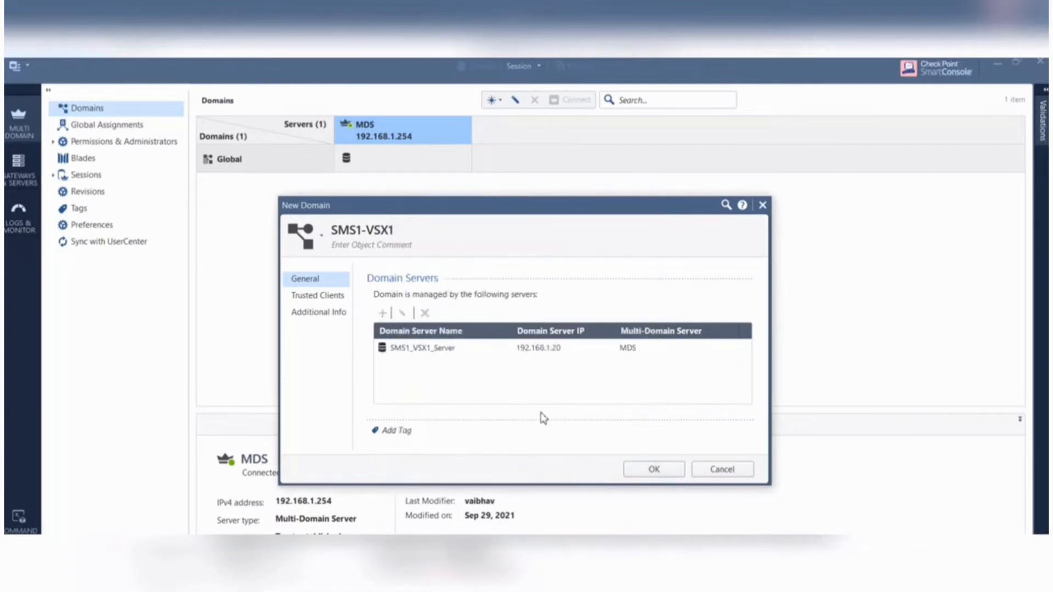
- Add AnyHost as a trusted client of the SMS1-VSX1 domain
{"action": "left_click", "coordinate": [325, 296]}
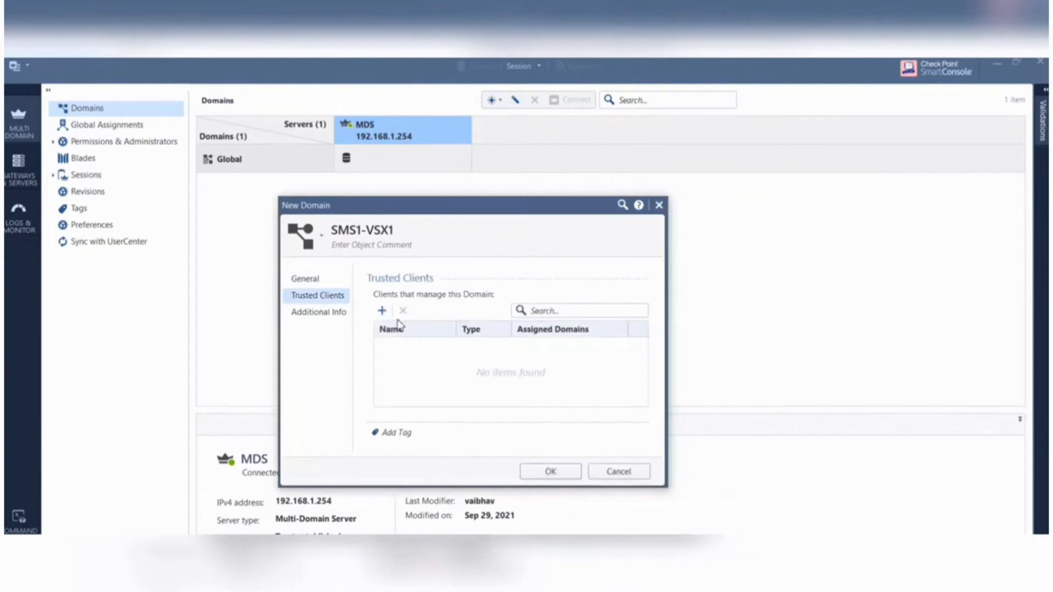
{"action": "left_click", "coordinate": [382, 311]}
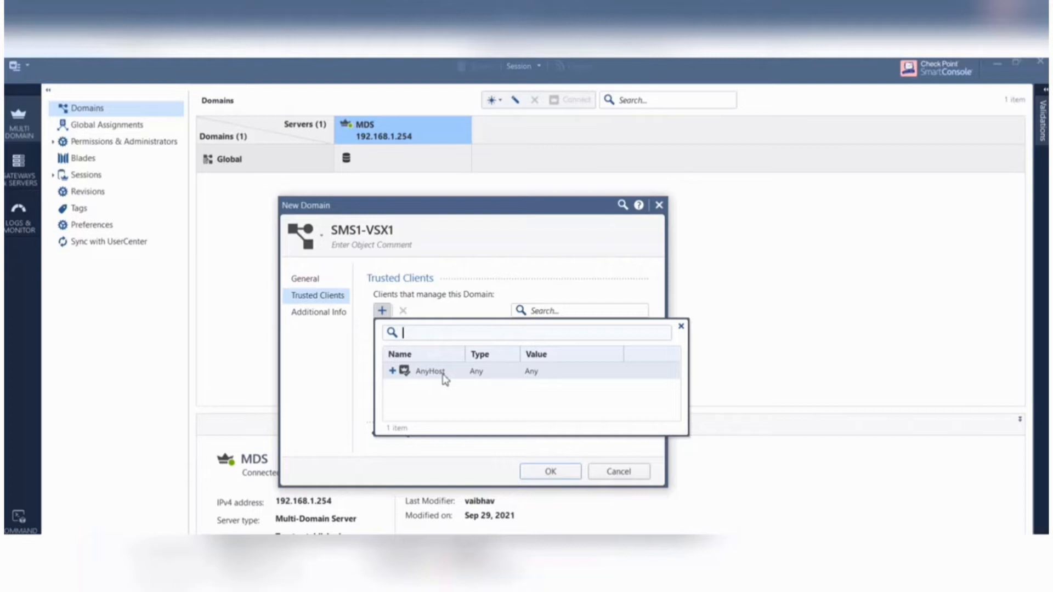
{"action": "left_click", "coordinate": [393, 372]}
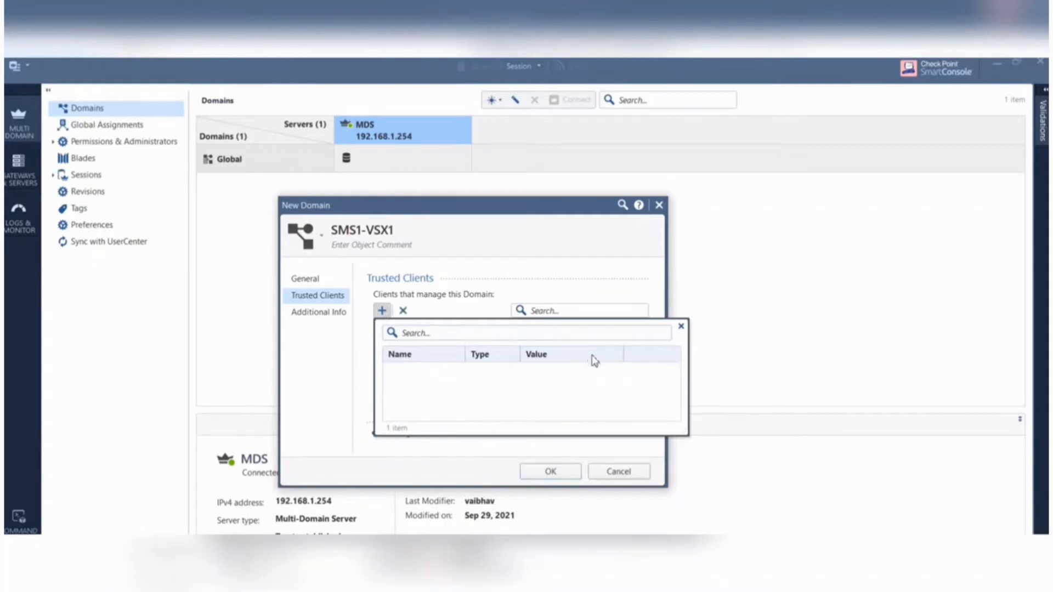
{"action": "left_click", "coordinate": [681, 328]}
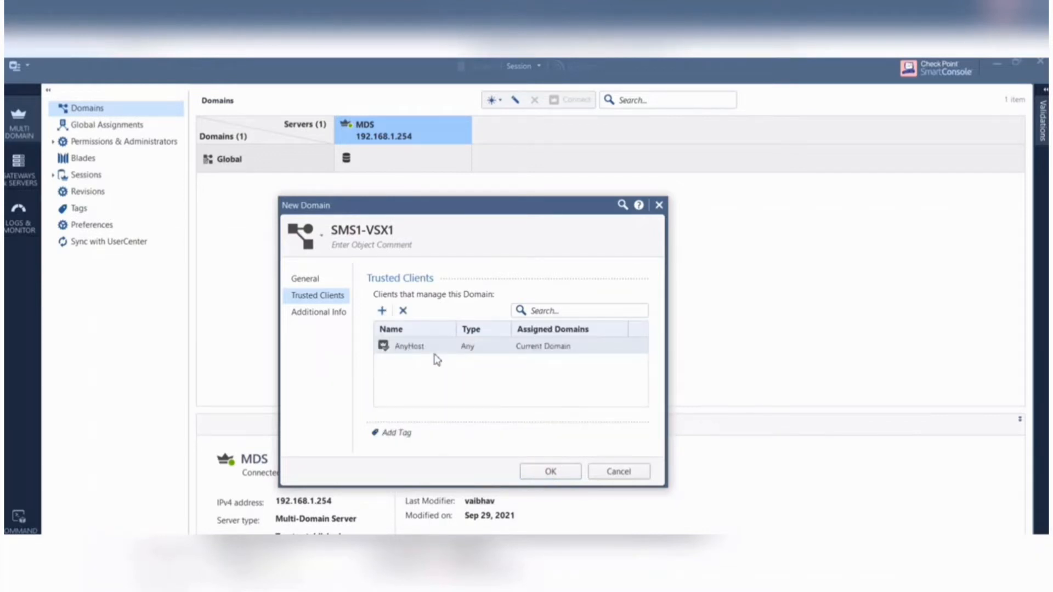
- Leave the additional contact information empty and confirm the immediate creation of the SMS1-VSX1 domain
{"action": "left_click", "coordinate": [317, 318]}
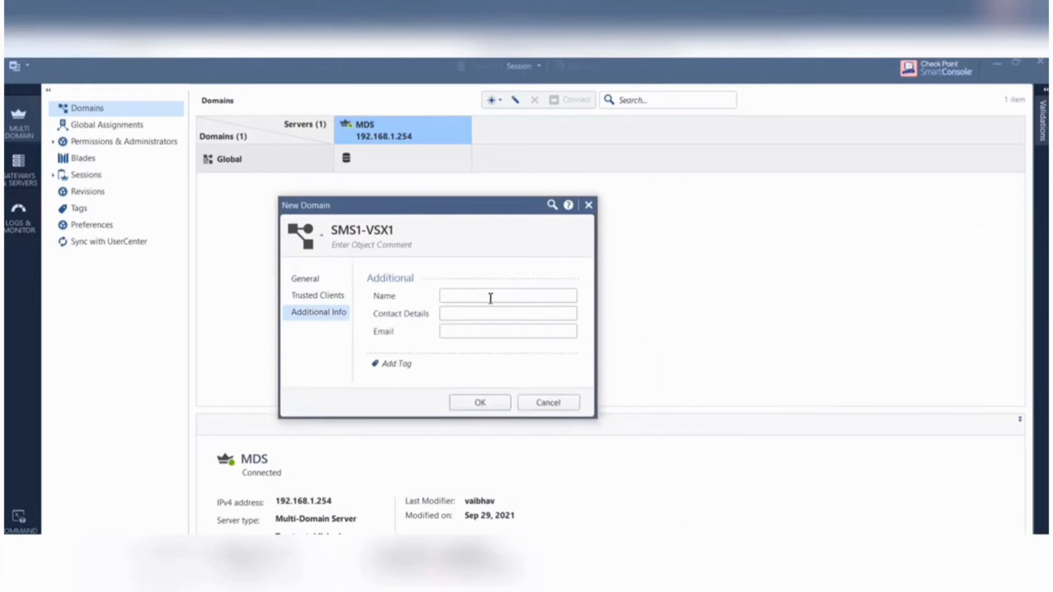
{"action": "left_click", "coordinate": [481, 403]}
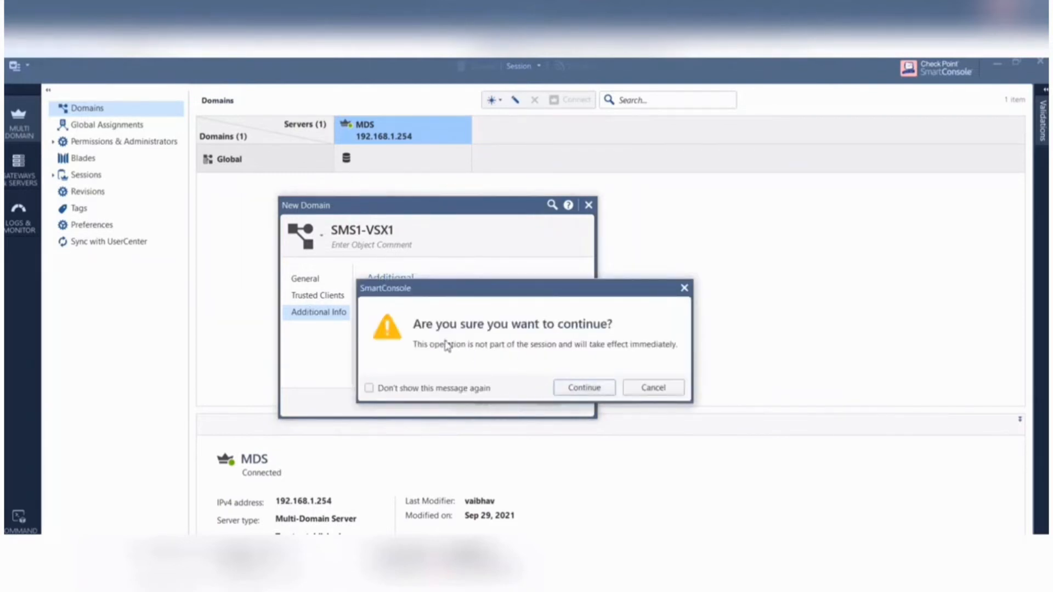
{"action": "left_click", "coordinate": [585, 388]}
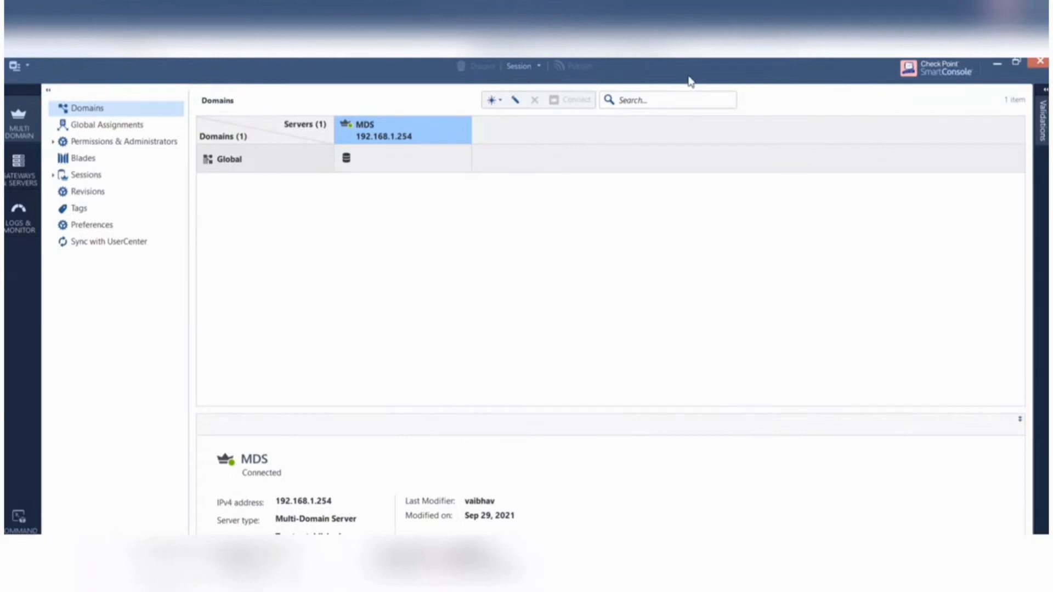
- Check the task status of the SMS1-VSX1 domain creation and examine the new domain server's details
{"action": "left_click_drag", "start_coordinate": [691, 82], "coordinate": [643, 92]}
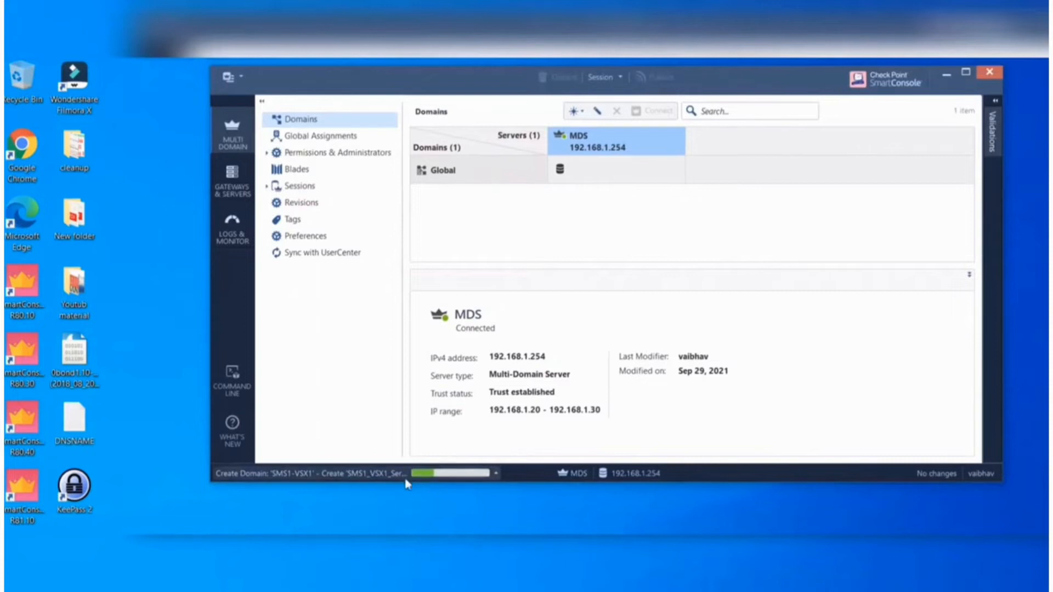
{"action": "left_click", "coordinate": [495, 474]}
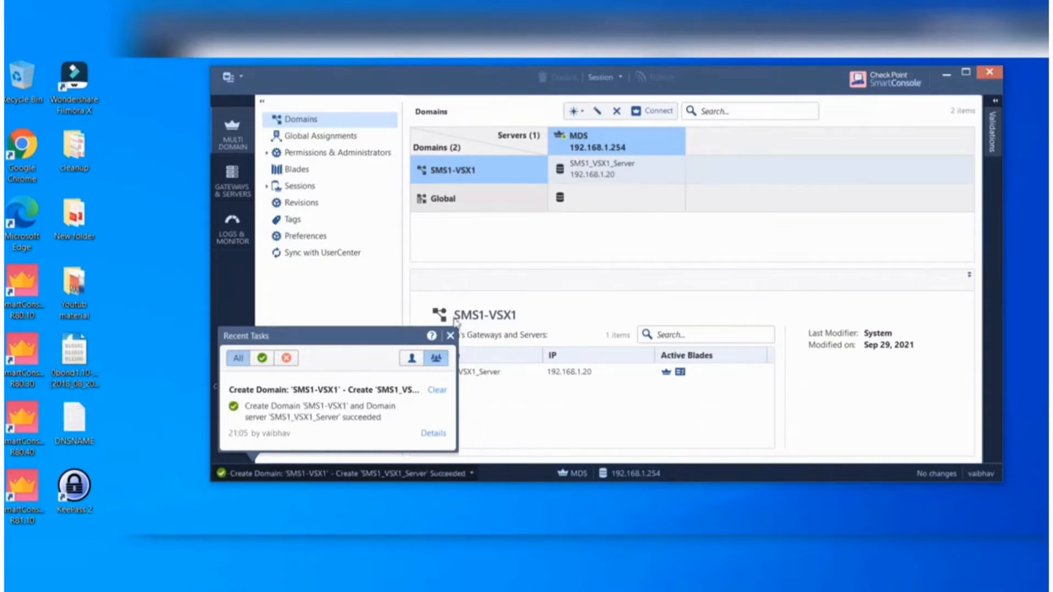
{"action": "left_click", "coordinate": [450, 336]}
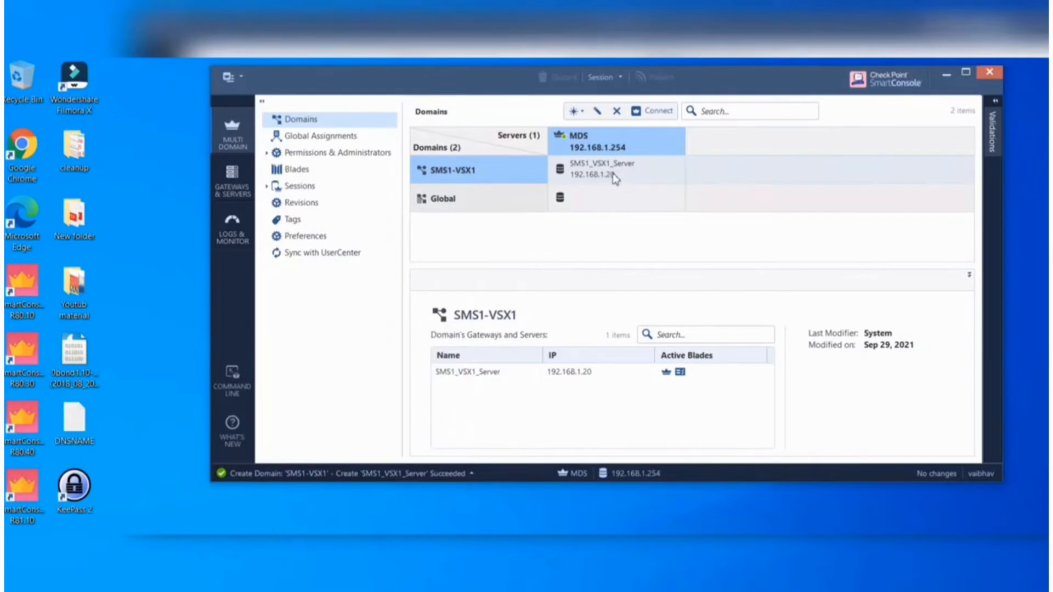
{"action": "left_click", "coordinate": [613, 176]}
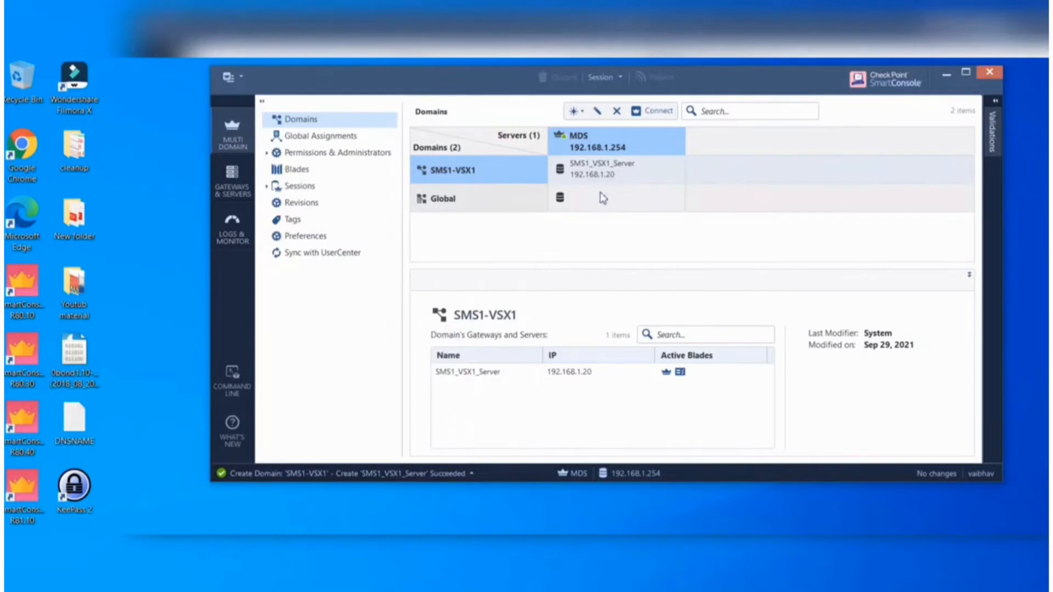
{"action": "left_click", "coordinate": [453, 206]}
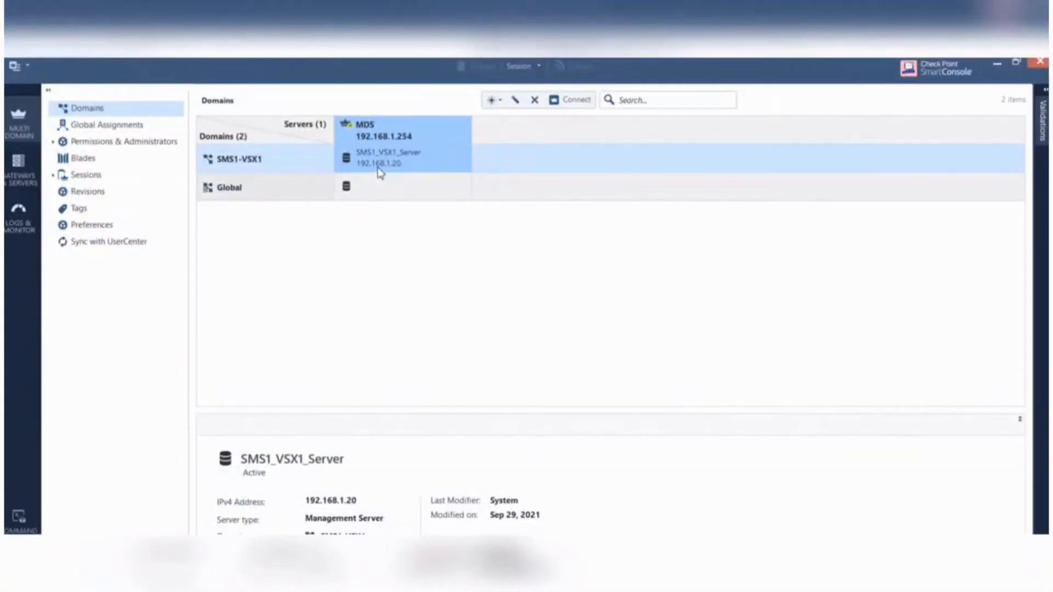
- Connect to the SMS1_VSX1_Server domain server, accept its fingerprint and reduce the new console window from full screen
{"action": "right_click", "coordinate": [379, 170]}
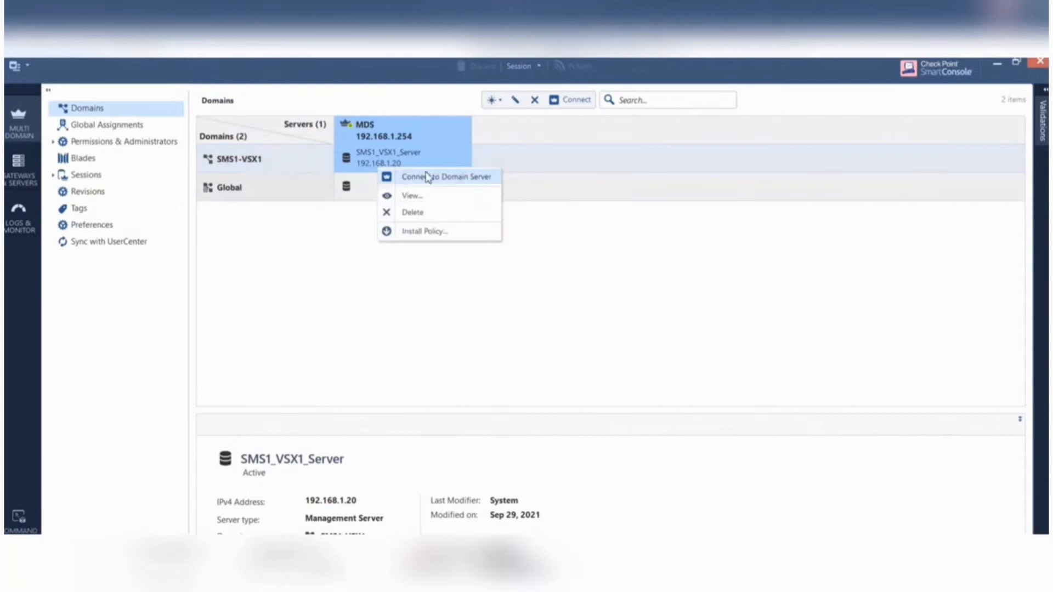
{"action": "left_click", "coordinate": [443, 178]}
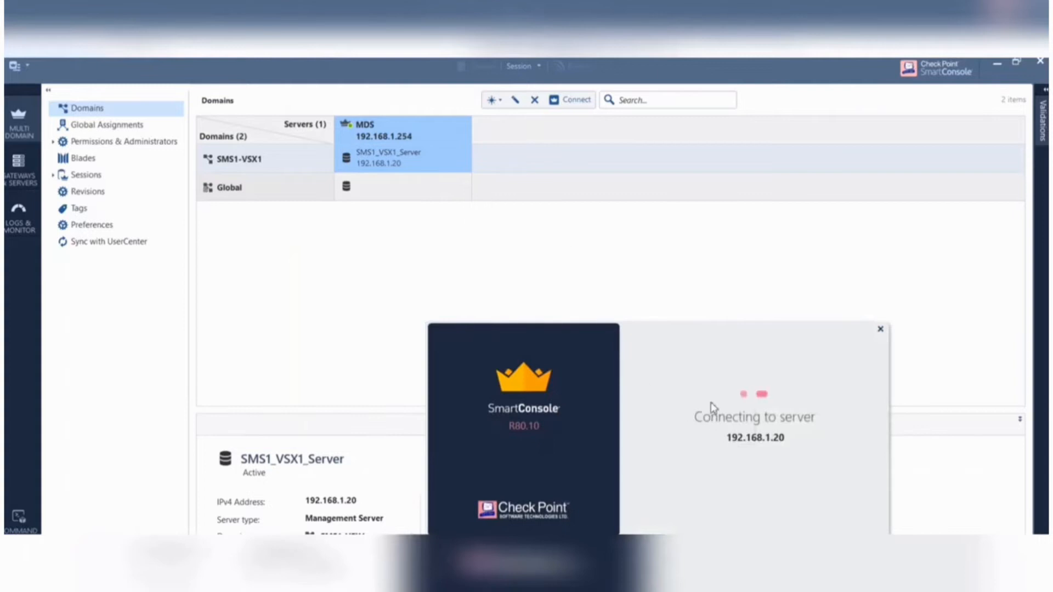
{"action": "left_click_drag", "start_coordinate": [703, 350], "coordinate": [486, 245]}
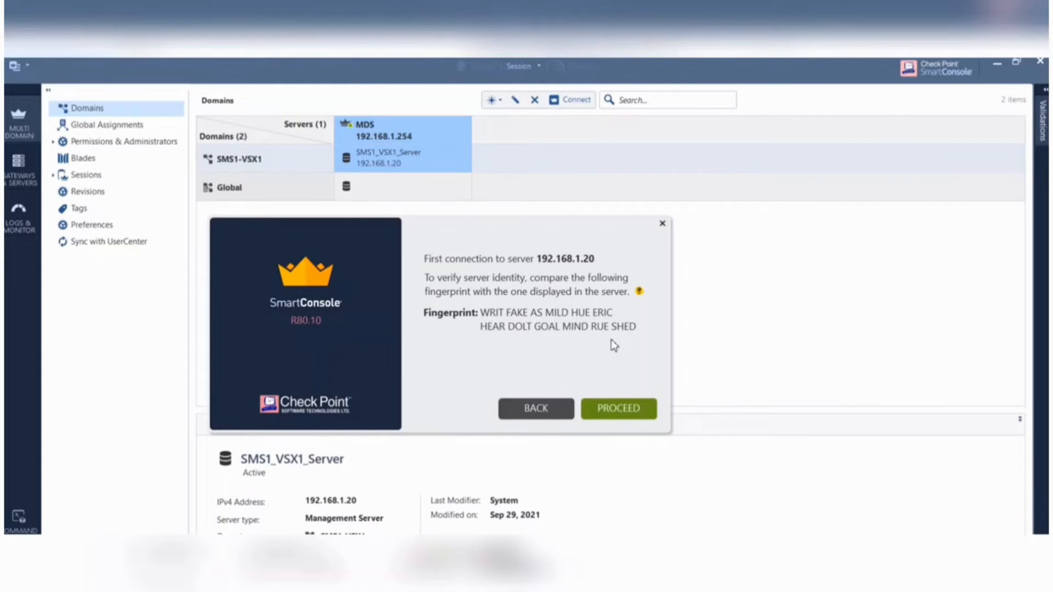
{"action": "left_click", "coordinate": [628, 413]}
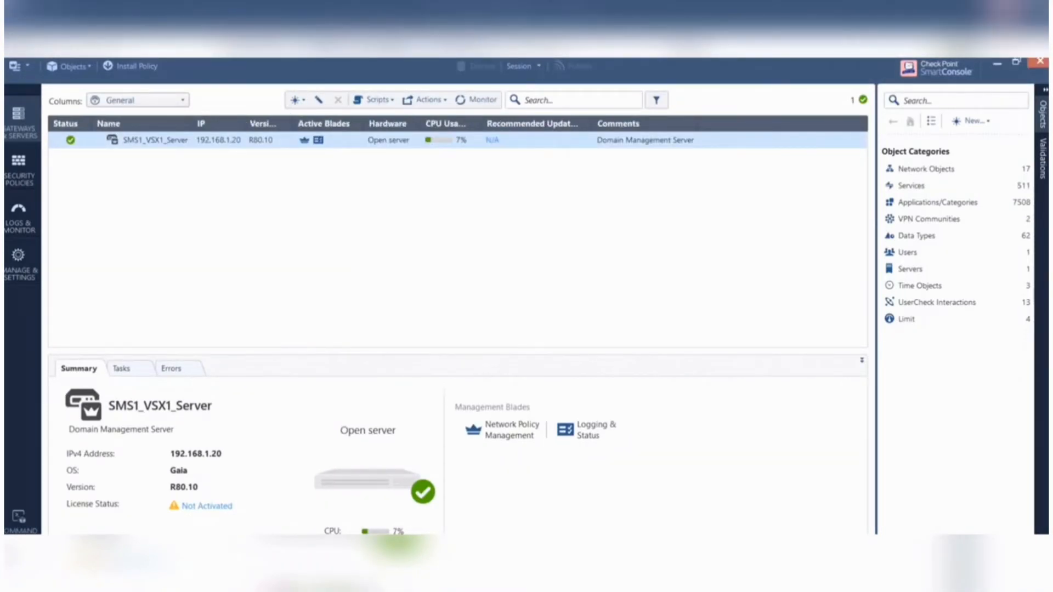
{"action": "double_click", "coordinate": [416, 81]}
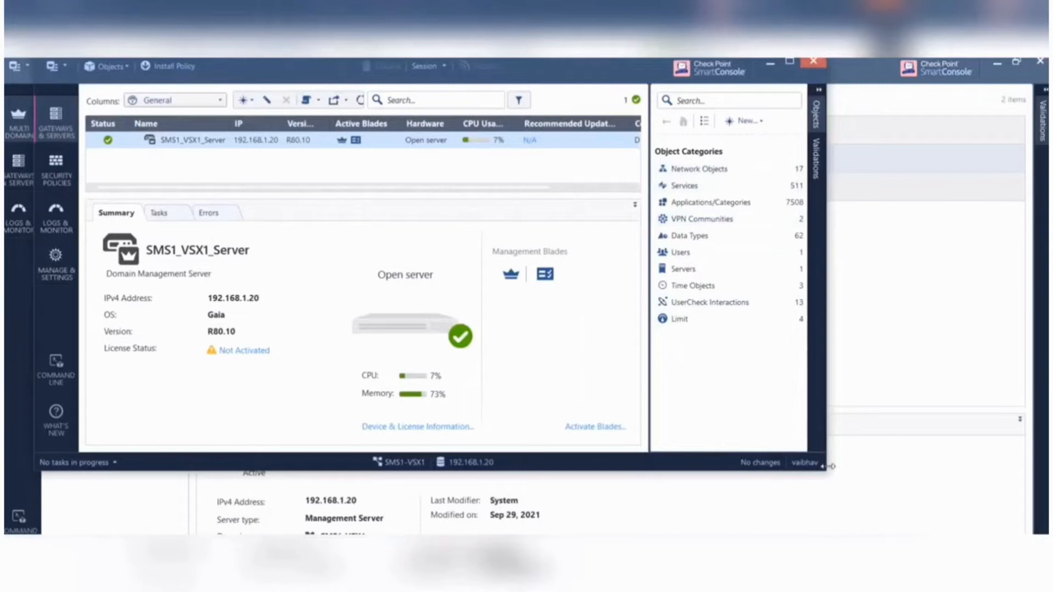
- Enlarge the domain console window and start creating a new VSX cluster
{"action": "left_click_drag", "start_coordinate": [831, 466], "coordinate": [1046, 466]}
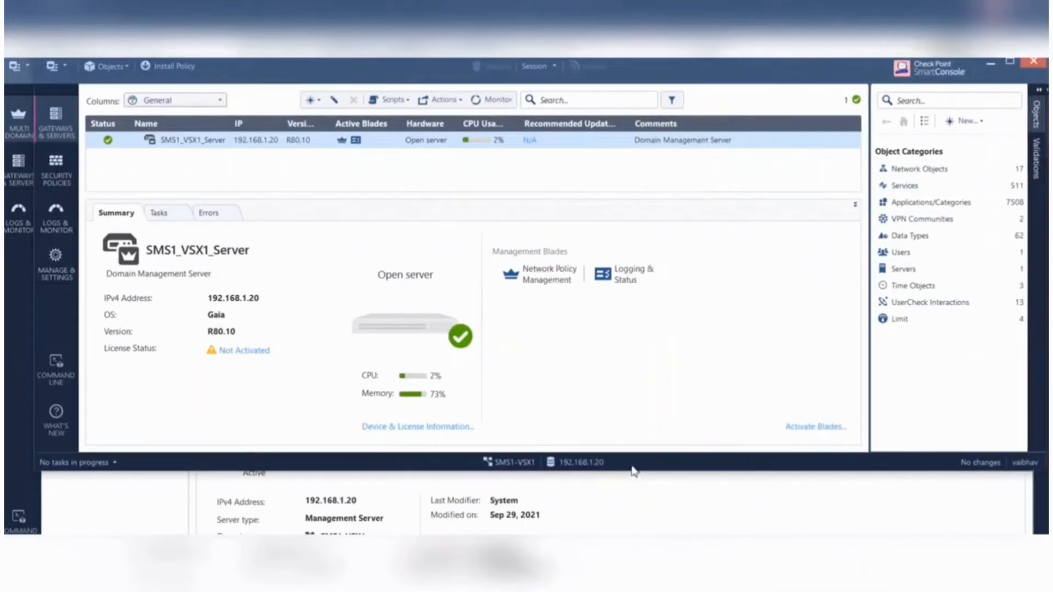
{"action": "left_click_drag", "start_coordinate": [632, 471], "coordinate": [626, 528]}
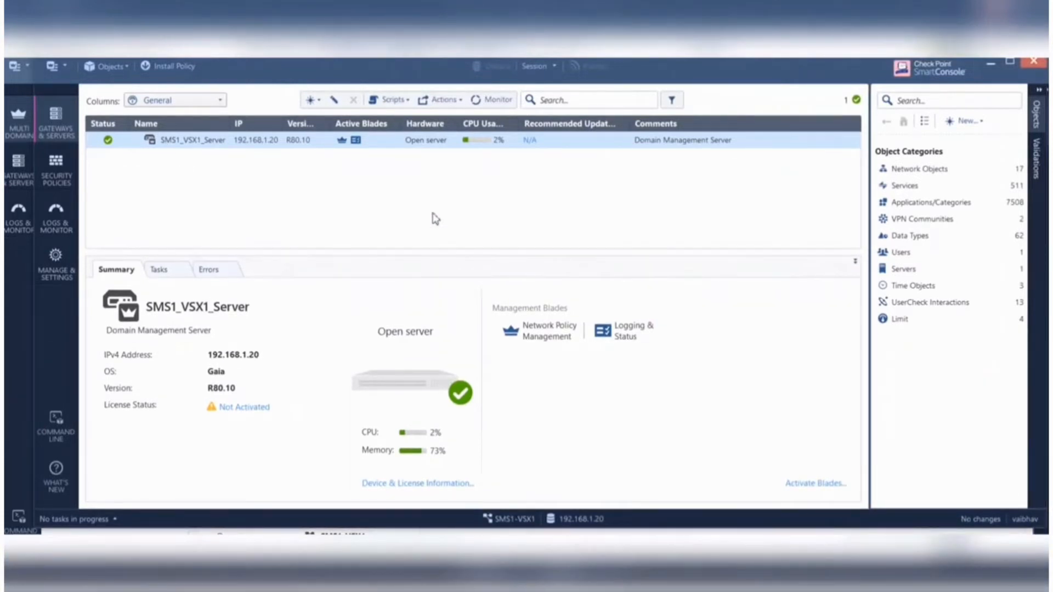
{"action": "left_click", "coordinate": [312, 100]}
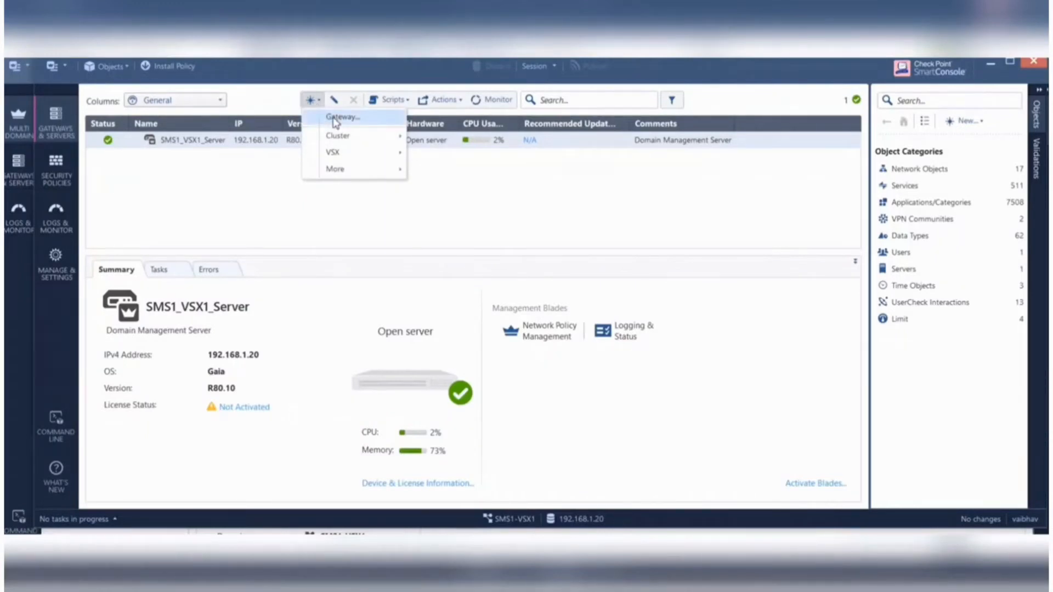
{"action": "mouse_move", "coordinate": [352, 141]}
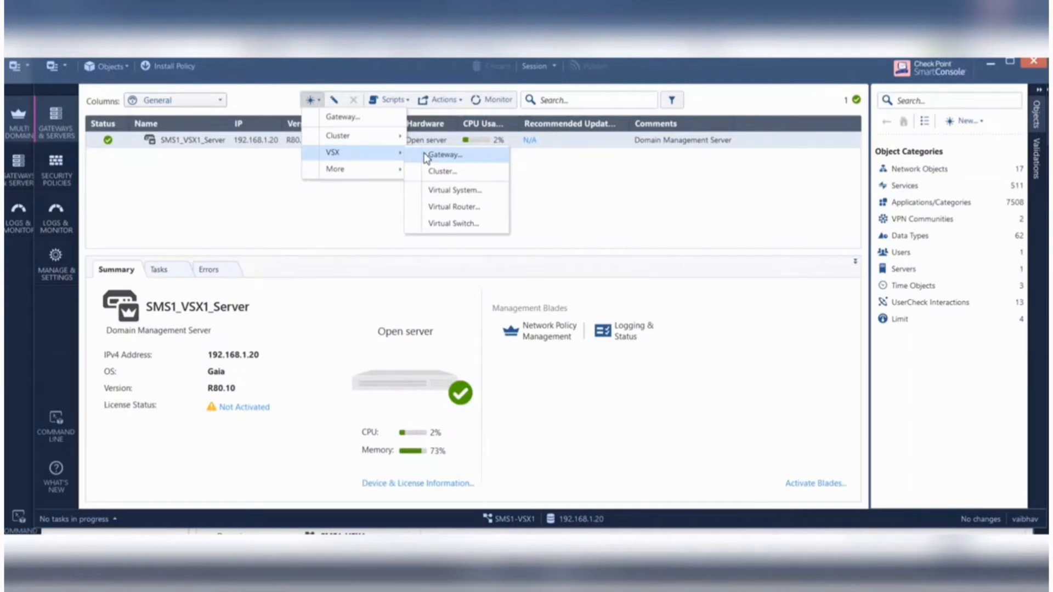
{"action": "left_click", "coordinate": [470, 173]}
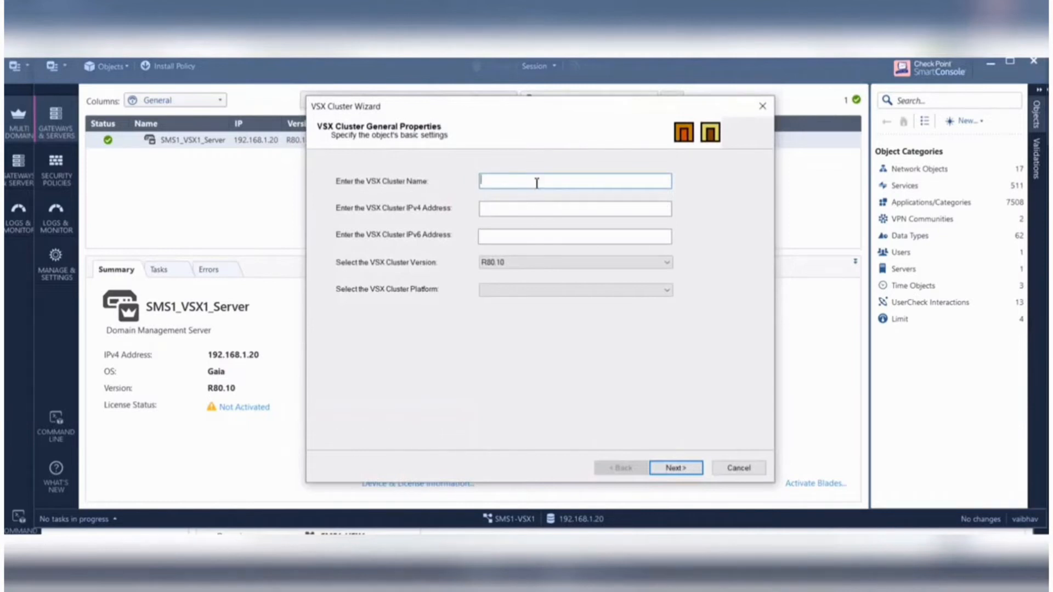
- Name the VSX cluster VSX1, with IPv4 address 192.168.1.10 and platform Check Point SecurePlatform (ClusterXL)
{"action": "type", "text": "VSX1"}
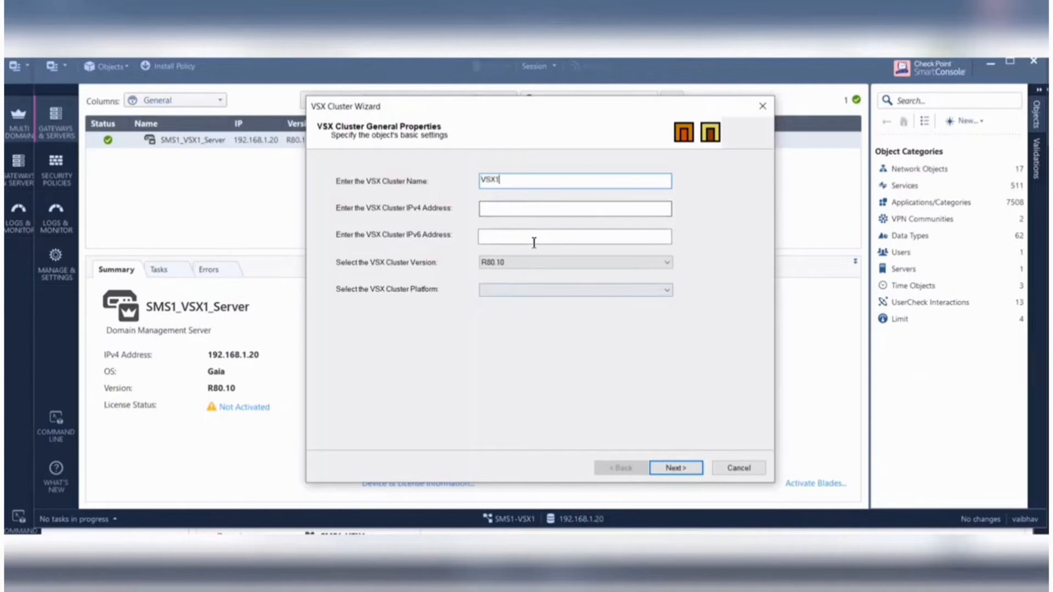
{"action": "left_click", "coordinate": [492, 208]}
{"action": "type", "text": "192.168.1"}
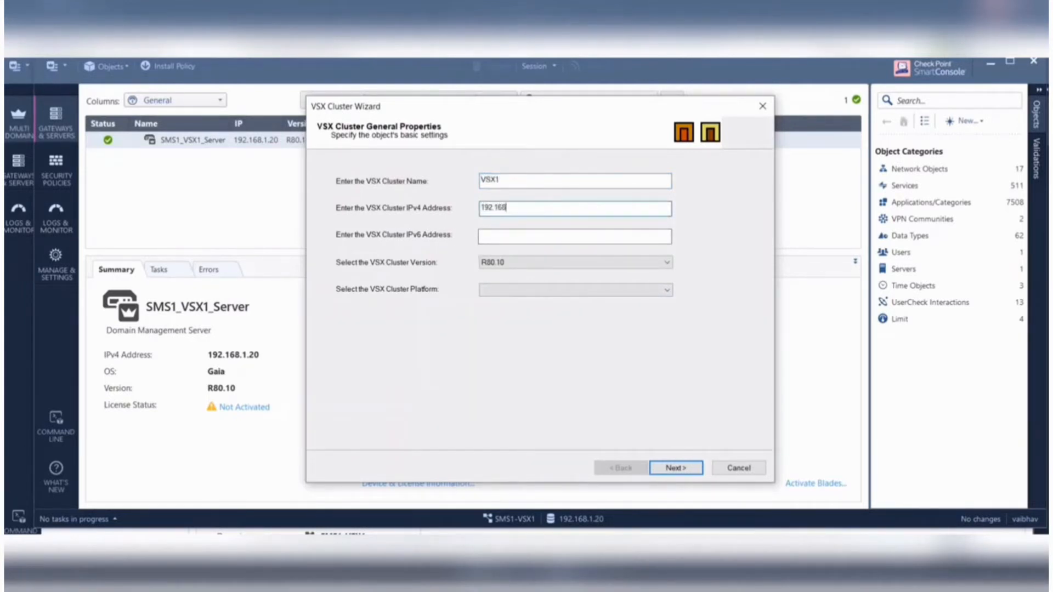
{"action": "type", "text": ".10"}
{"action": "left_click", "coordinate": [499, 291]}
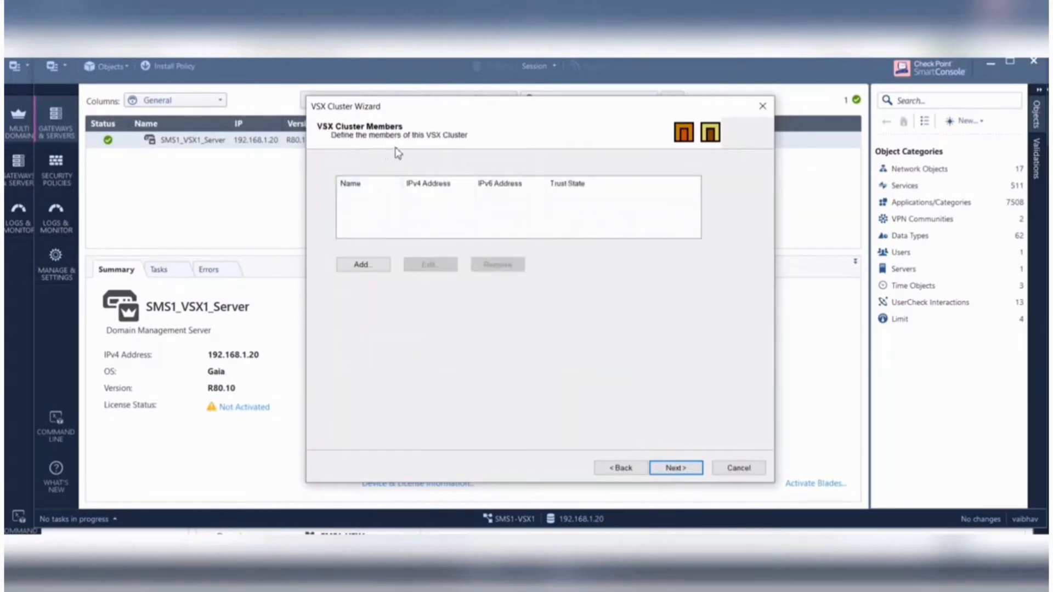
- Return to the cluster's general properties, set its IPv4 address to 192.168.1.12 and keep the Shared Interface creation template
{"action": "left_click", "coordinate": [378, 264]}
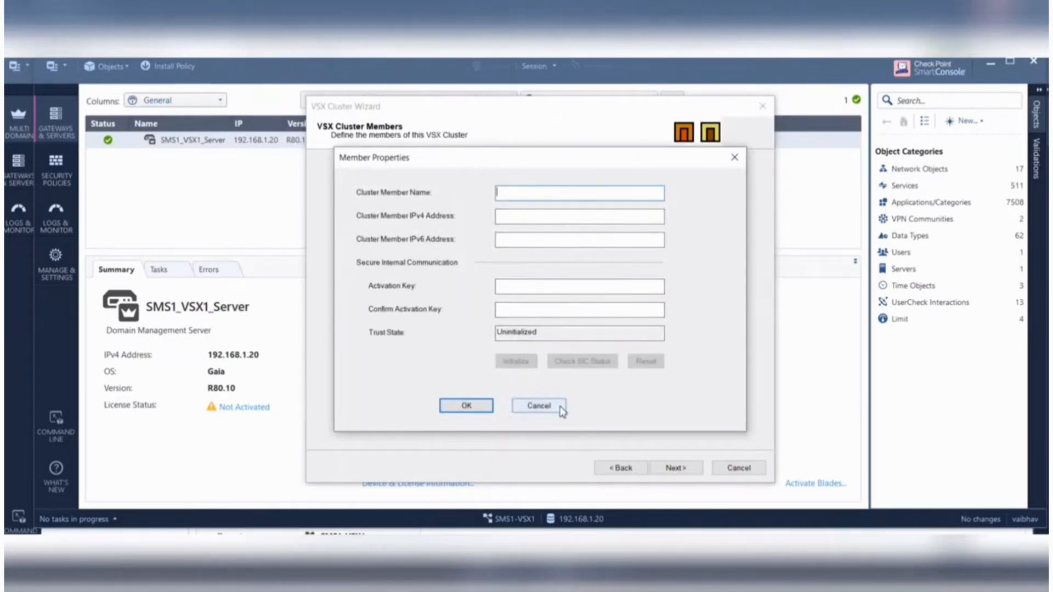
{"action": "left_click", "coordinate": [539, 406]}
{"action": "left_click", "coordinate": [623, 472]}
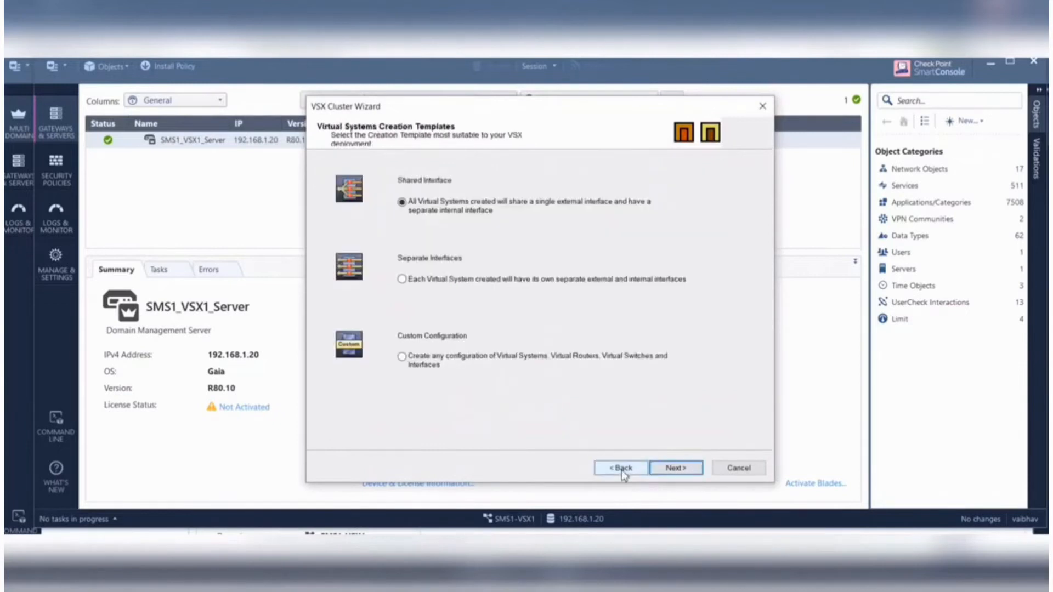
{"action": "left_click", "coordinate": [622, 470]}
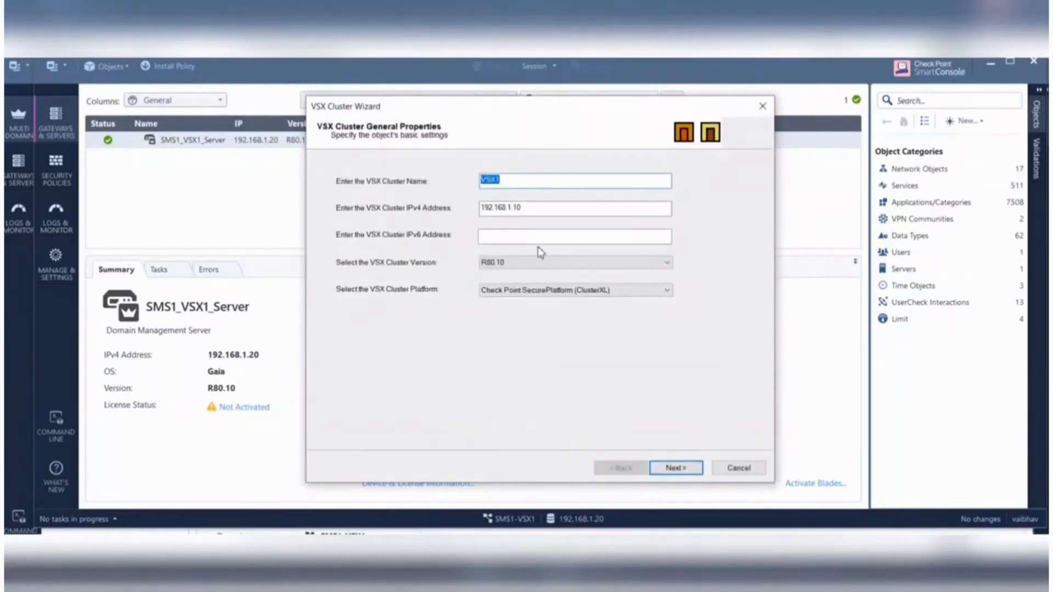
{"action": "left_click", "coordinate": [532, 211]}
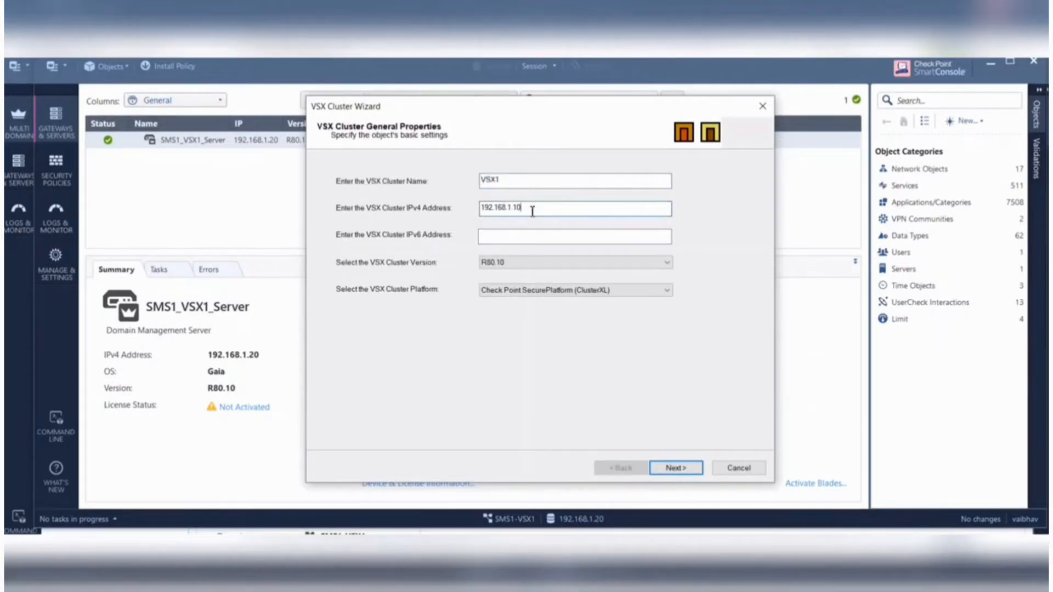
{"action": "key", "text": "BackSpace"}
{"action": "type", "text": "12"}
{"action": "key", "text": "BackSpace"}
{"action": "key", "text": "BackSpace"}
{"action": "type", "text": "2"}
{"action": "left_click", "coordinate": [678, 468]}
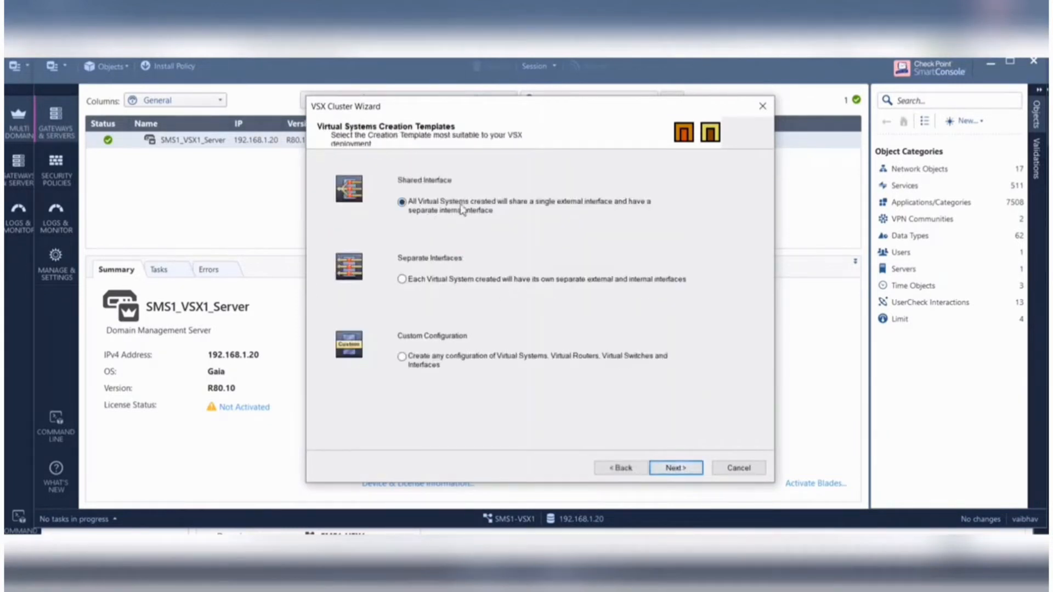
{"action": "left_click", "coordinate": [692, 473]}
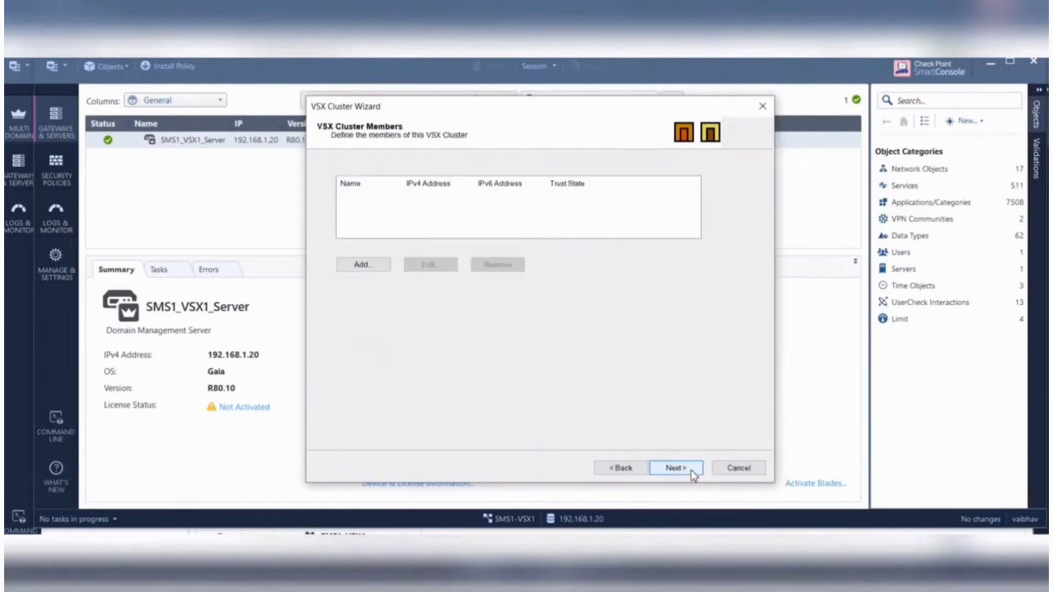
- Add a cluster member named VSX1 with IPv4 address 192.168.1.10
{"action": "left_click", "coordinate": [364, 268]}
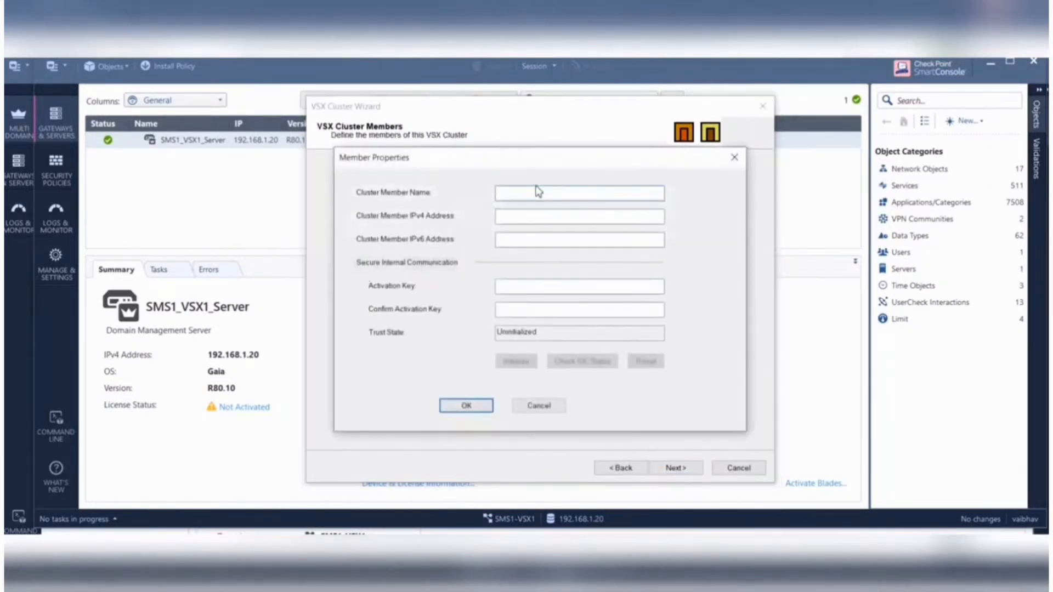
{"action": "type", "text": "VSX1"}
{"action": "left_click", "coordinate": [515, 215]}
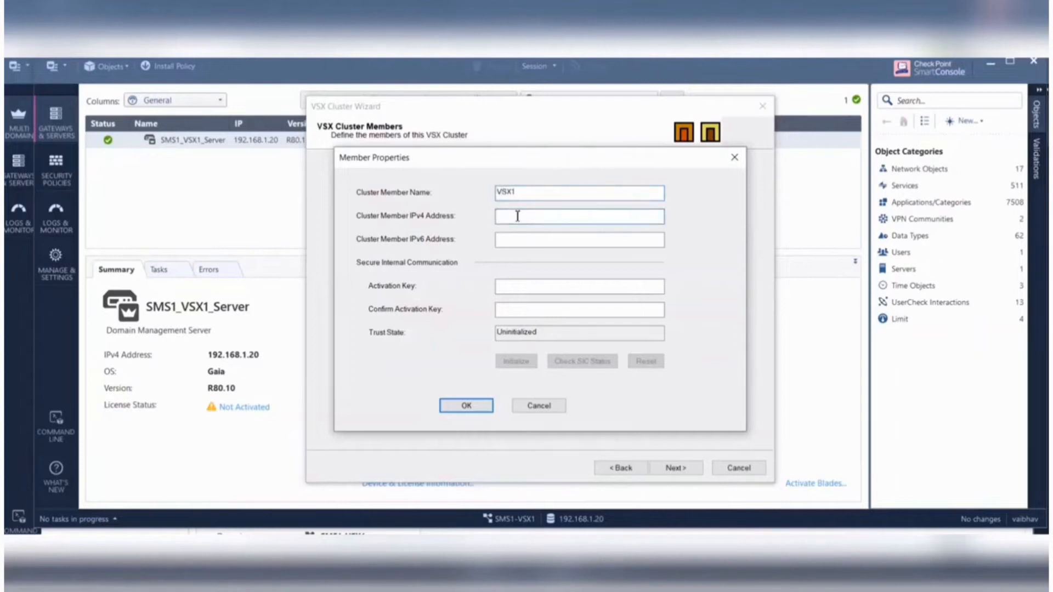
{"action": "type", "text": "192.168.1.10"}
- Enter and confirm the activation key for member VSX1, initialize its trust and accept the member
{"action": "left_click", "coordinate": [527, 285]}
{"action": "type", "text": "1234567812345678"}
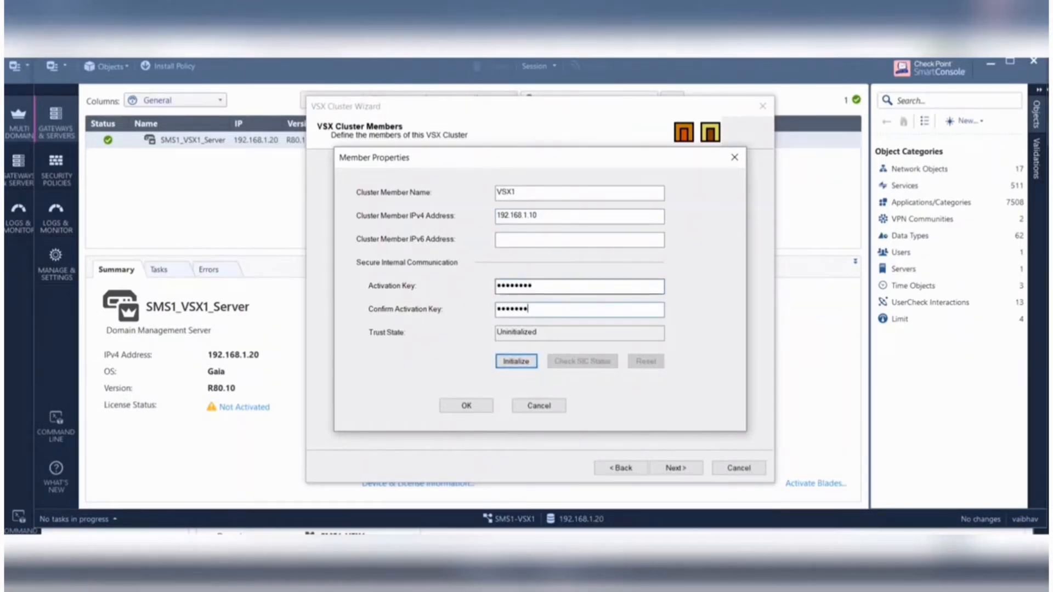
{"action": "left_click", "coordinate": [513, 359]}
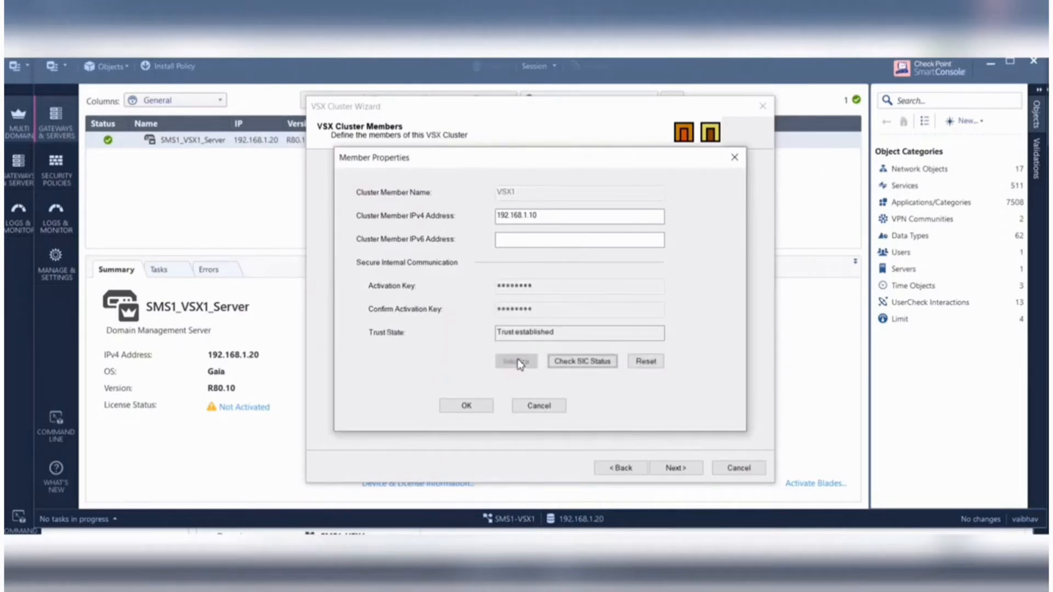
{"action": "left_click", "coordinate": [469, 406]}
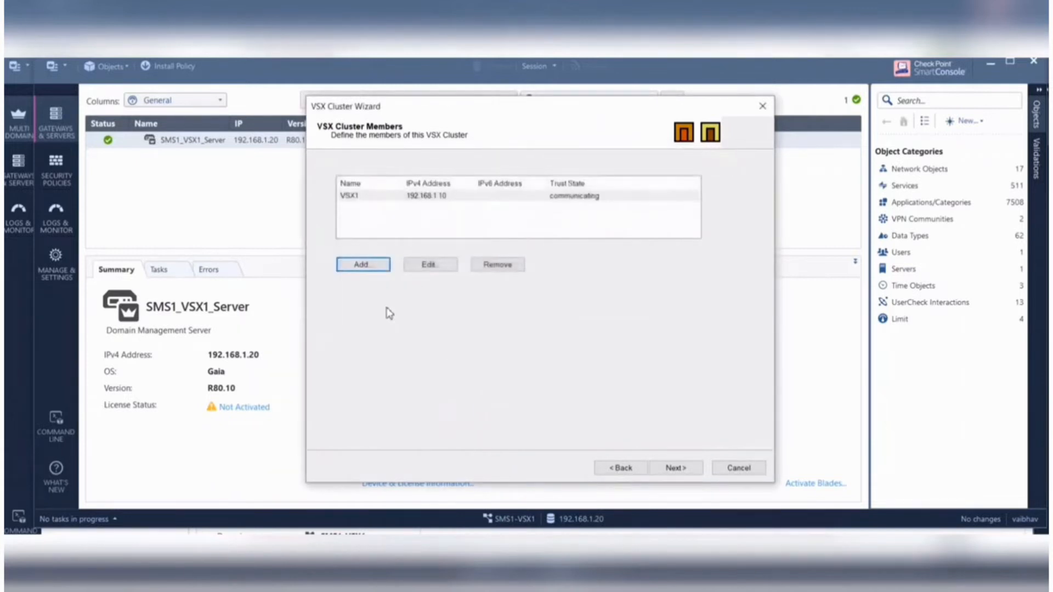
- Add a second cluster member named VSX2 with IPv4 address 192.168.1.11
{"action": "left_click", "coordinate": [377, 267]}
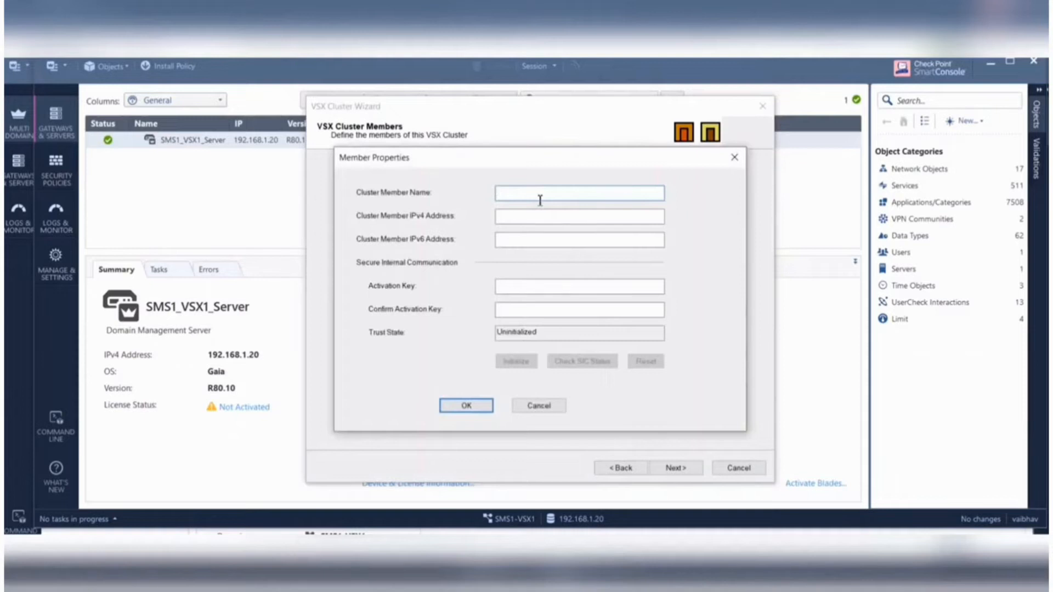
{"action": "type", "text": "VSX2"}
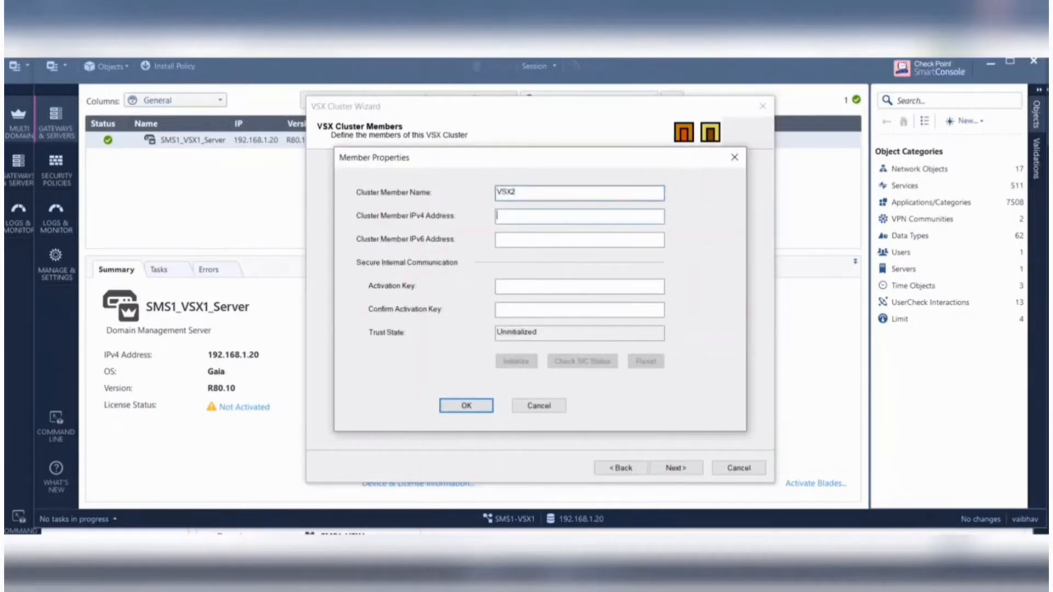
{"action": "type", "text": "192.168.1.11"}
- Enter and confirm the activation key for member VSX2, initialize its trust and accept the member
{"action": "left_click", "coordinate": [497, 286]}
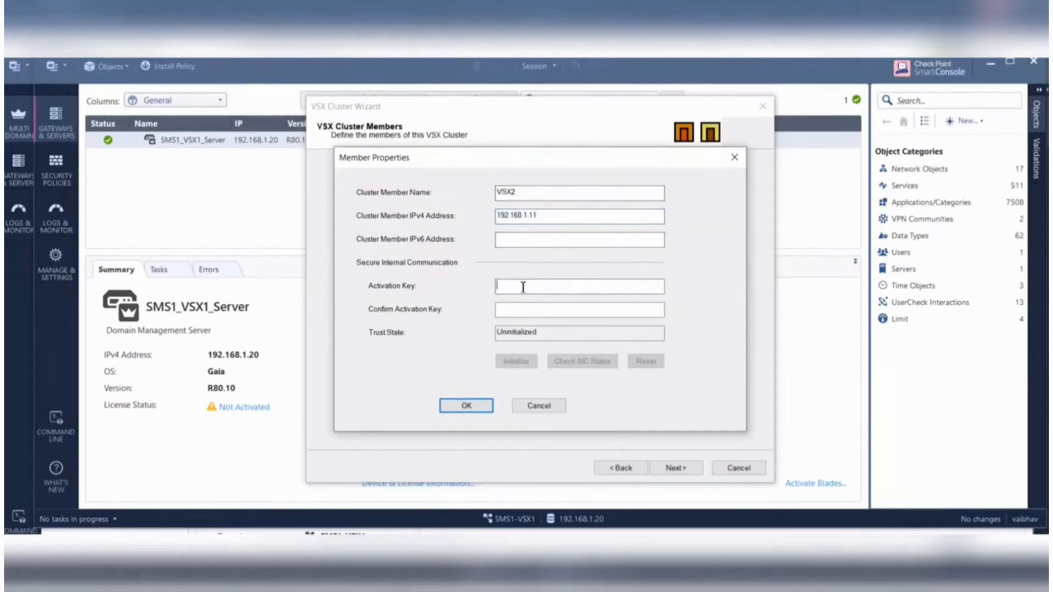
{"action": "type", "text": "********"}
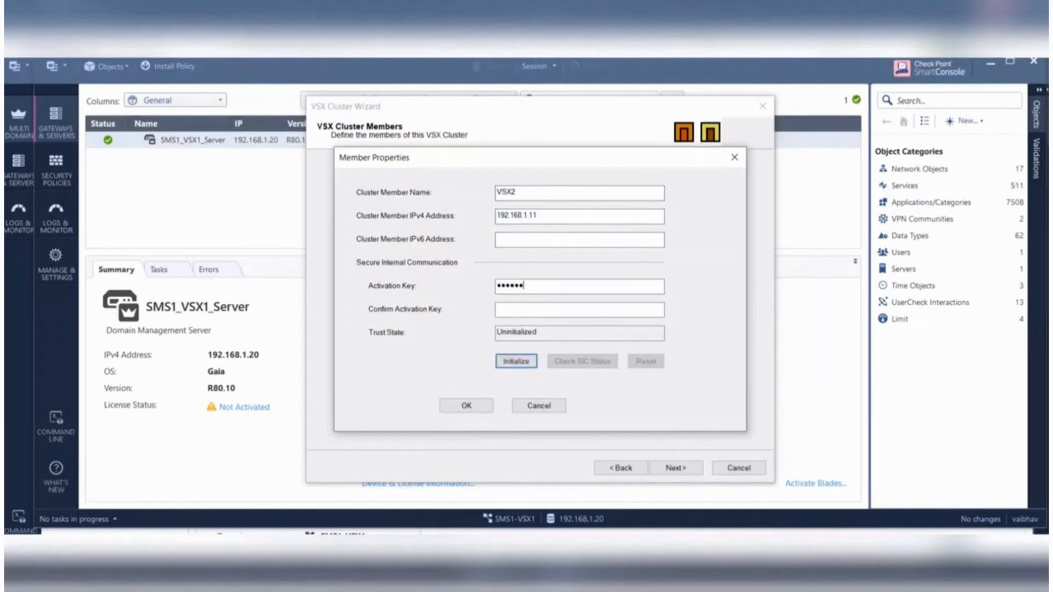
{"action": "key", "text": "Tab"}
{"action": "type", "text": "********"}
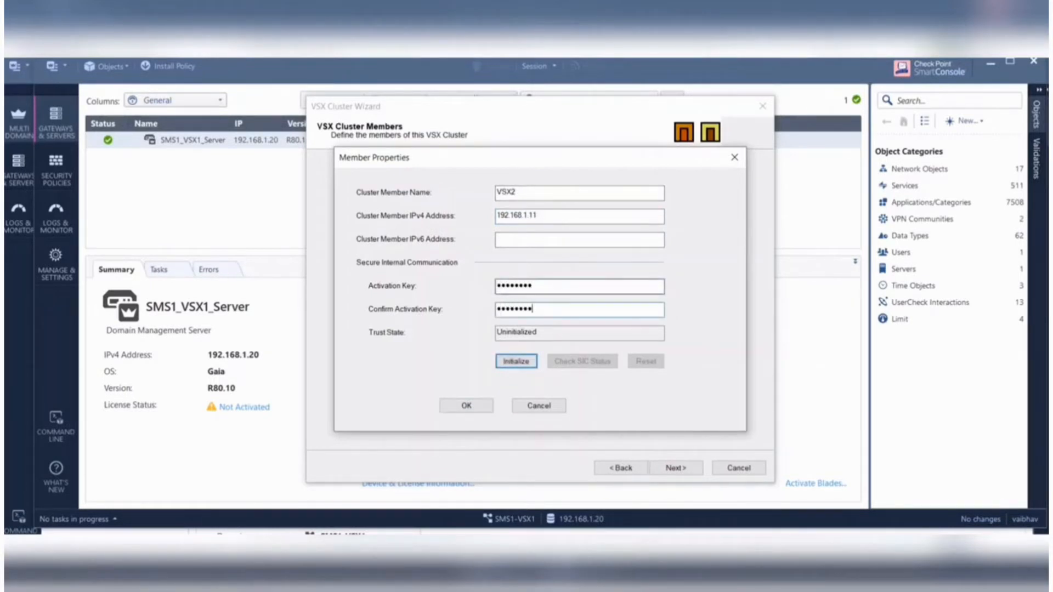
{"action": "left_click", "coordinate": [529, 364]}
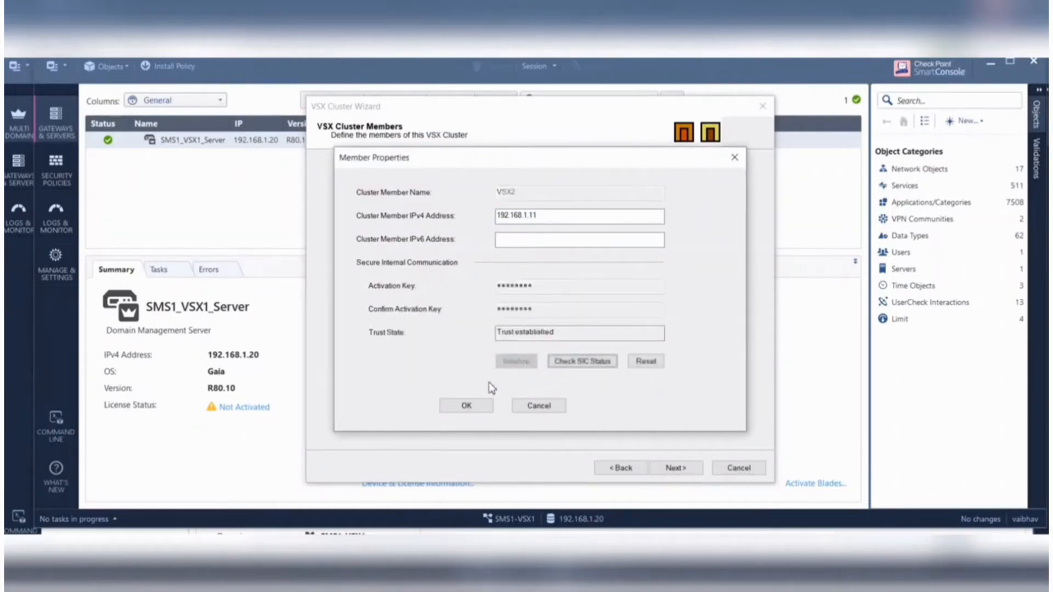
{"action": "left_click", "coordinate": [466, 406]}
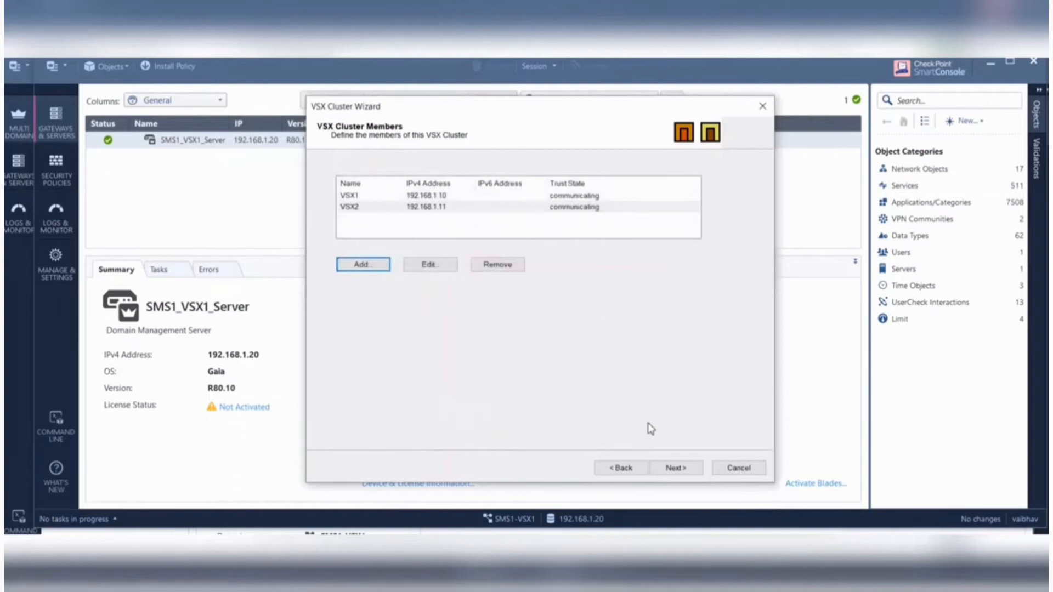
- Leave all physical interfaces unselected as VLAN trunks and choose eth3 as the cluster's state synchronization interface
{"action": "left_click", "coordinate": [676, 468]}
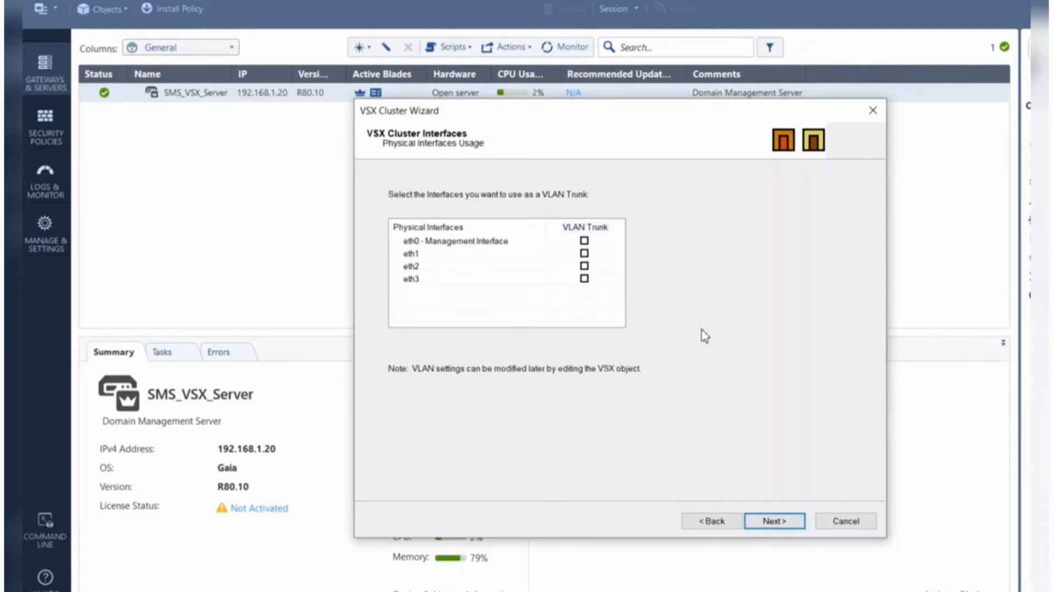
{"action": "left_click", "coordinate": [780, 523]}
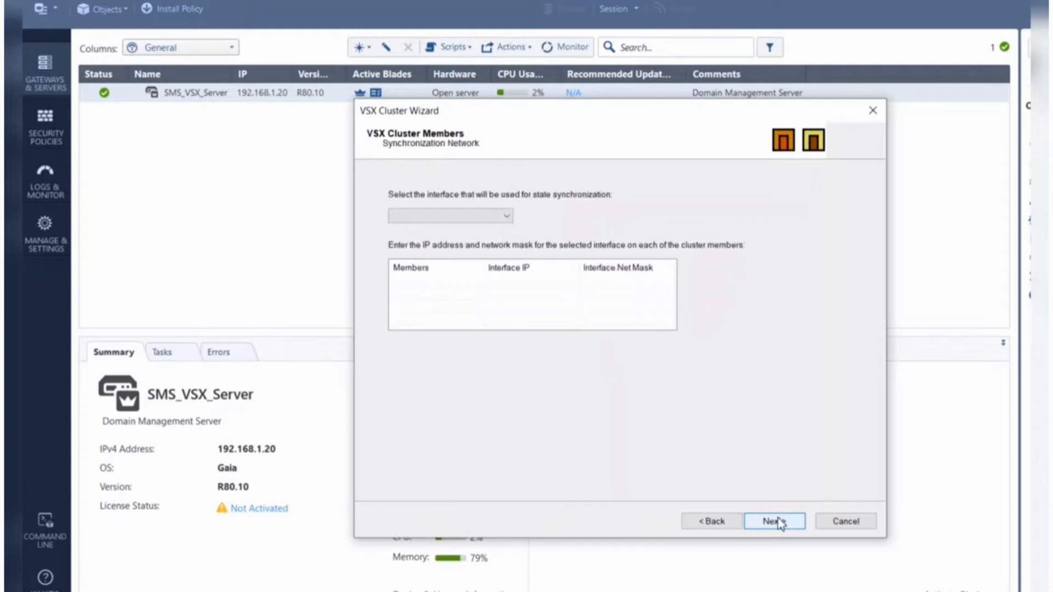
{"action": "left_click", "coordinate": [509, 220]}
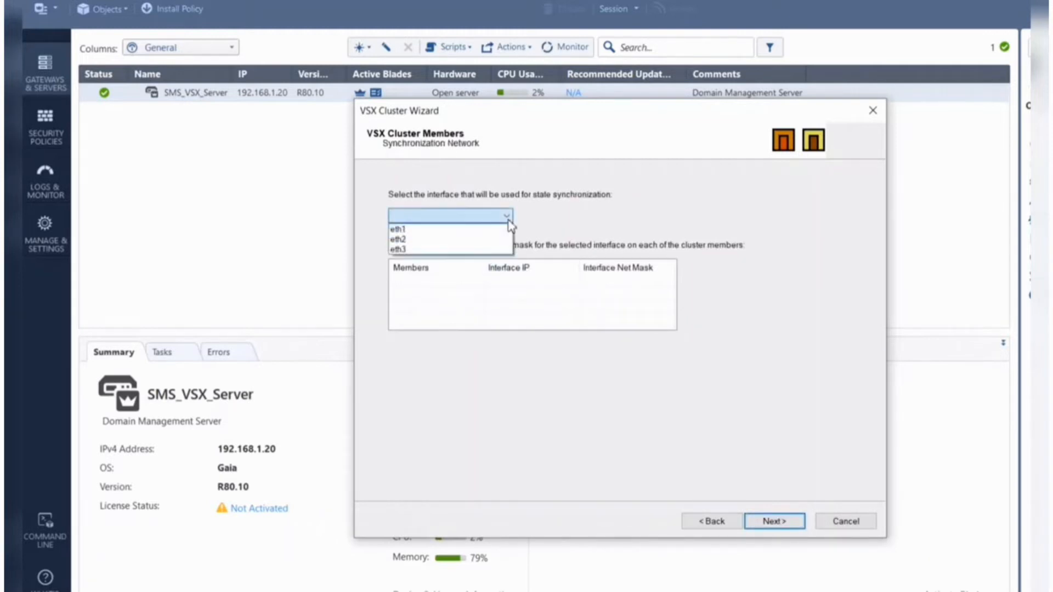
{"action": "left_click", "coordinate": [433, 252]}
- Give vsx1's synchronization interface the IP address 10.1.1.1 and net mask 255.255.255.0
{"action": "left_click", "coordinate": [510, 282]}
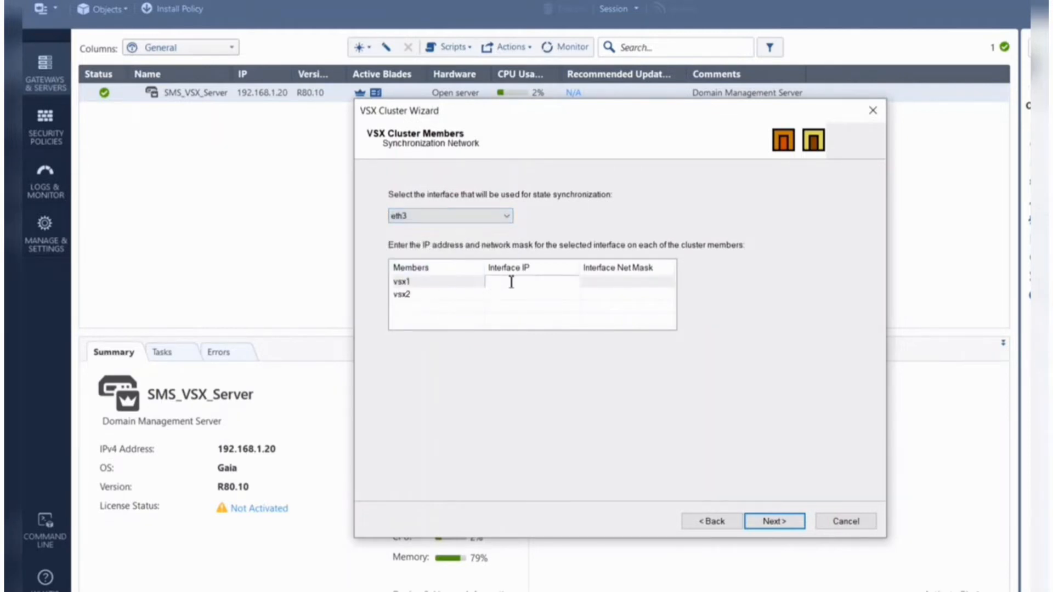
{"action": "type", "text": "10.1.1.1"}
{"action": "left_click", "coordinate": [509, 282]}
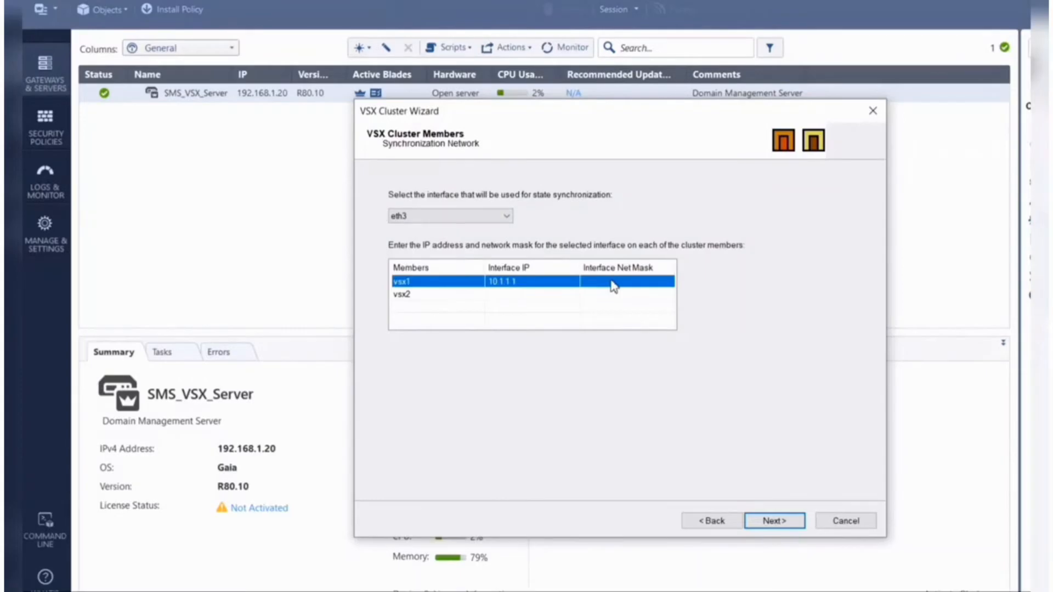
{"action": "left_click", "coordinate": [611, 282]}
{"action": "type", "text": "255.2555"}
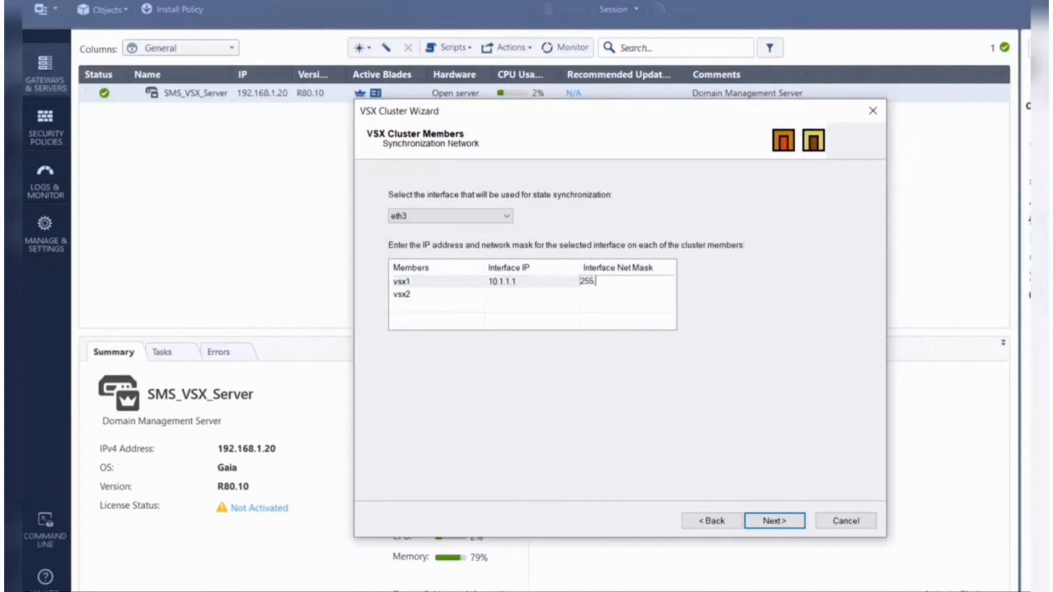
{"action": "key", "text": "BackSpace"}
{"action": "key", "text": "BackSpace"}
{"action": "type", "text": "5.255.0"}
- Give vsx2's synchronization interface the IP address 10.1.1.2 and net mask 255.255.255.0, and continue to the external communication settings
{"action": "left_click", "coordinate": [537, 295]}
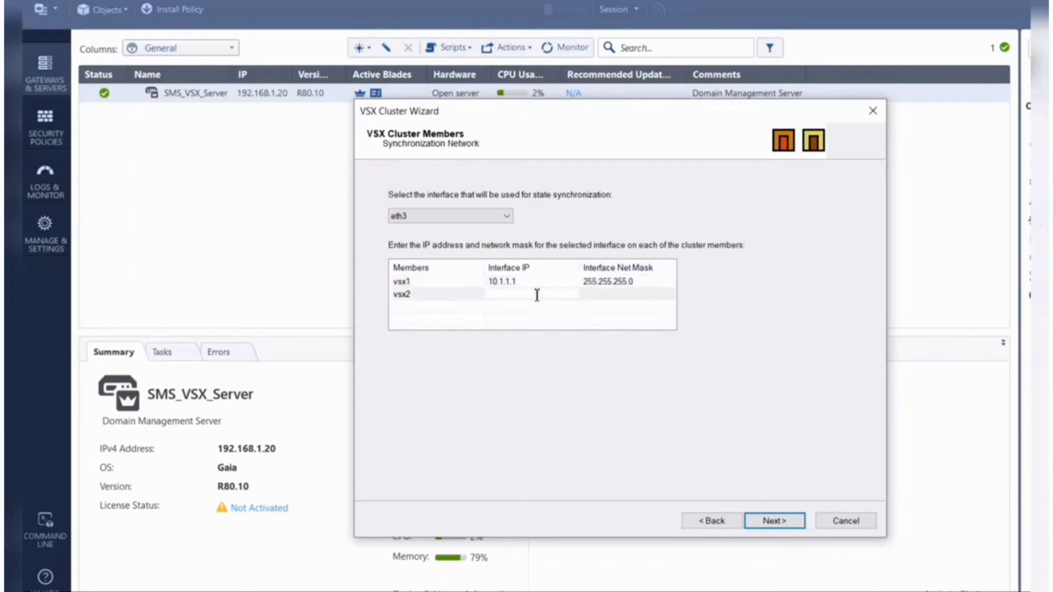
{"action": "type", "text": "10.1.1.2"}
{"action": "left_click", "coordinate": [642, 296]}
{"action": "type", "text": "2"}
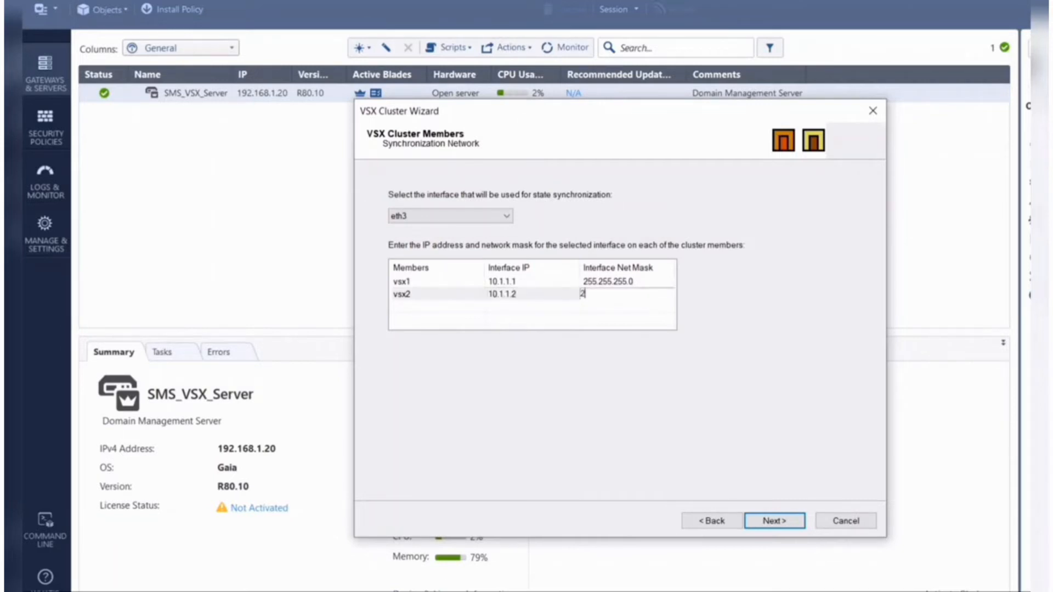
{"action": "type", "text": "55.255.255.0"}
{"action": "left_click", "coordinate": [776, 524]}
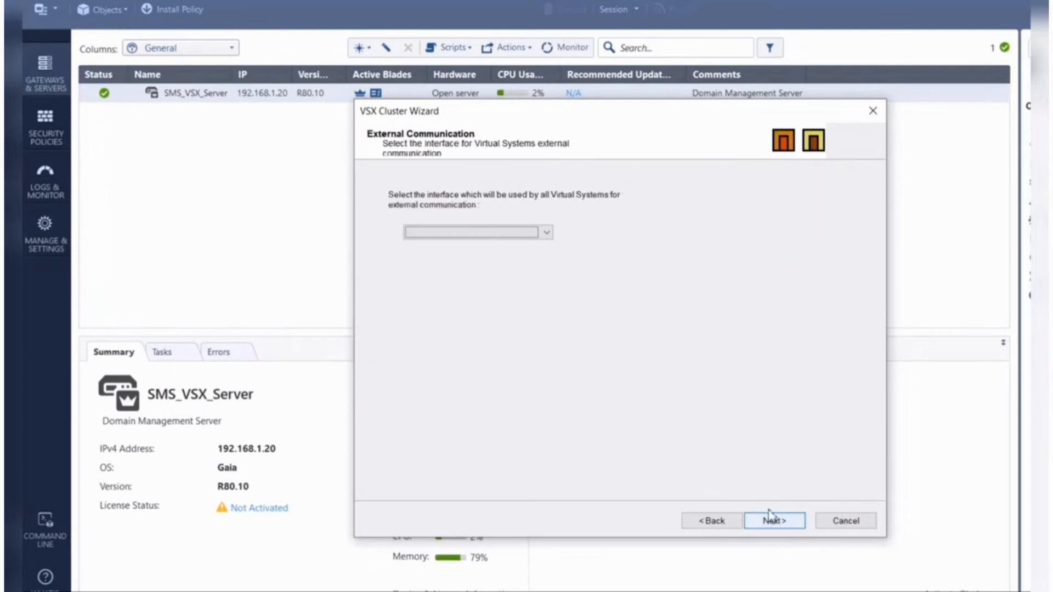
- Choose eth1 as the interface all Virtual Systems use for external communication
{"action": "left_click", "coordinate": [545, 233]}
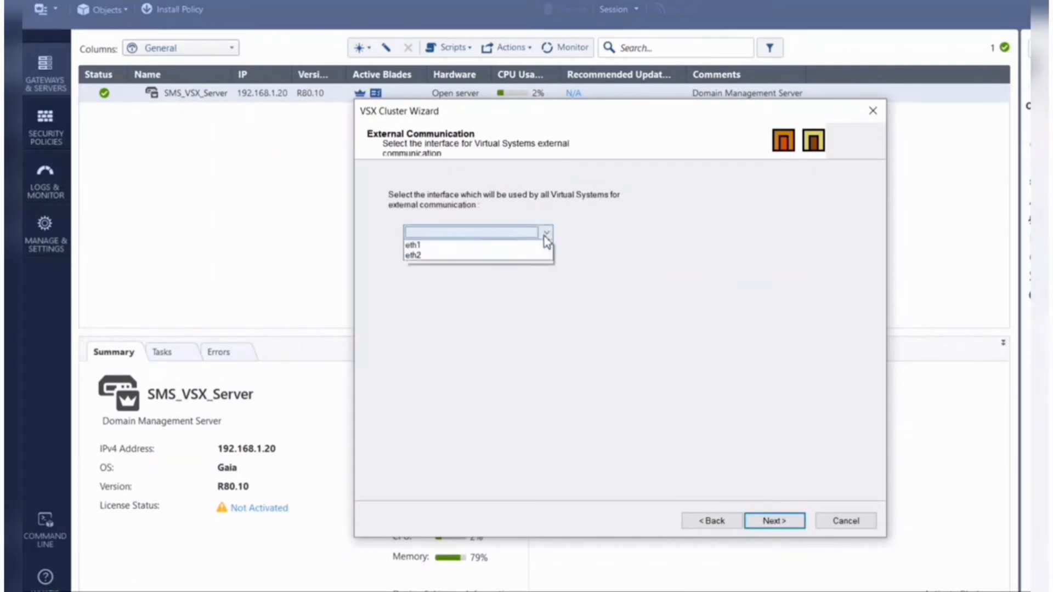
{"action": "left_click", "coordinate": [475, 257]}
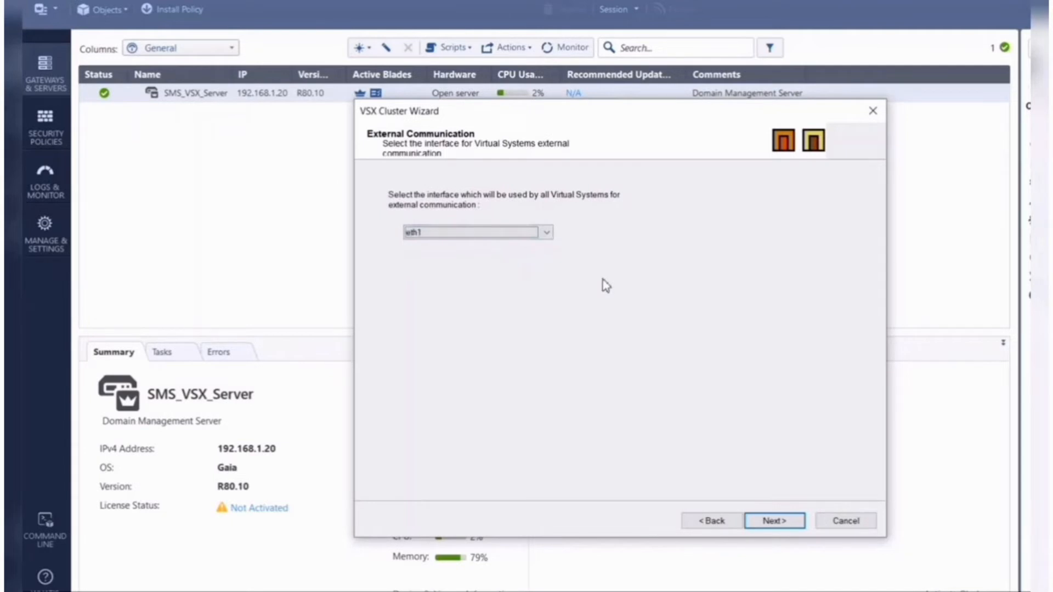
{"action": "left_click", "coordinate": [792, 525]}
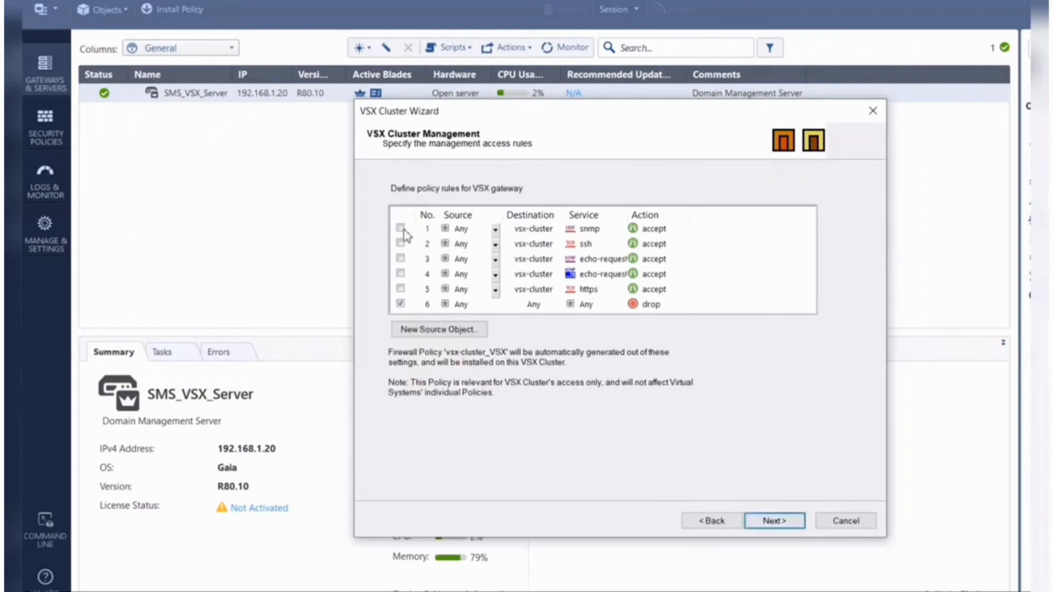
- Enable the snmp, ssh, both echo-request and https management access rules, accepting Any as their source
{"action": "left_click", "coordinate": [401, 228]}
{"action": "left_click", "coordinate": [401, 243]}
{"action": "left_click", "coordinate": [401, 258]}
{"action": "left_click", "coordinate": [401, 273]}
{"action": "left_click", "coordinate": [401, 288]}
{"action": "left_click", "coordinate": [782, 523]}
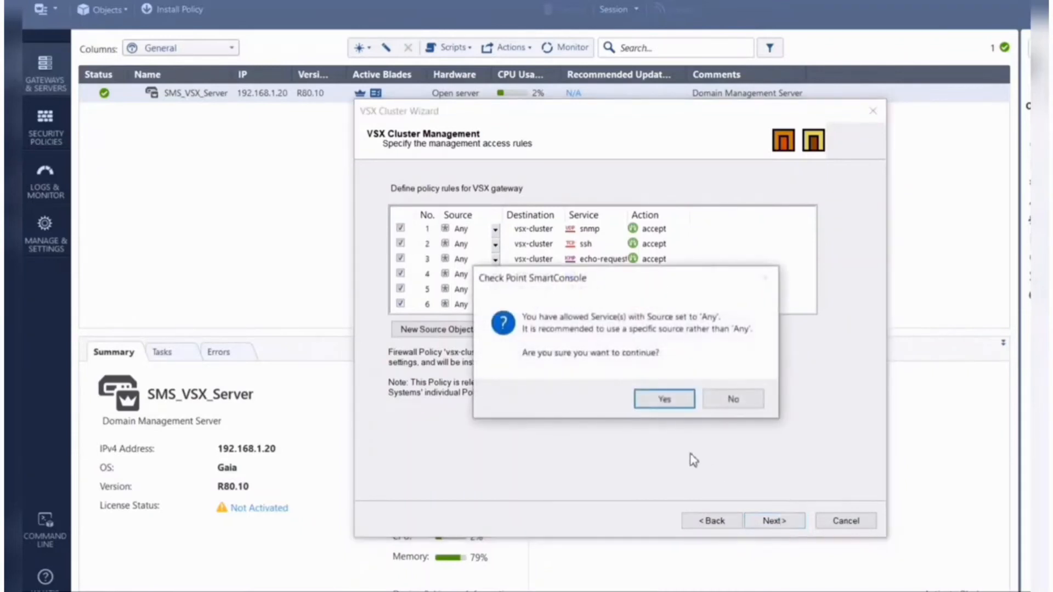
{"action": "left_click", "coordinate": [668, 402]}
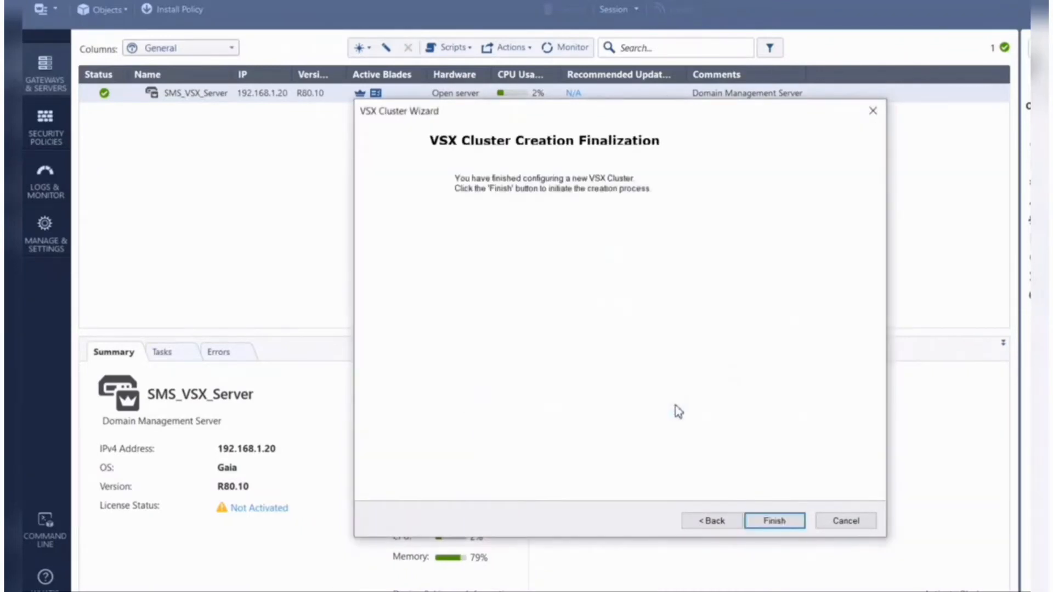
- Run the VSX cluster creation to completion and select vsx-cluster in the gateways list
{"action": "left_click", "coordinate": [774, 520]}
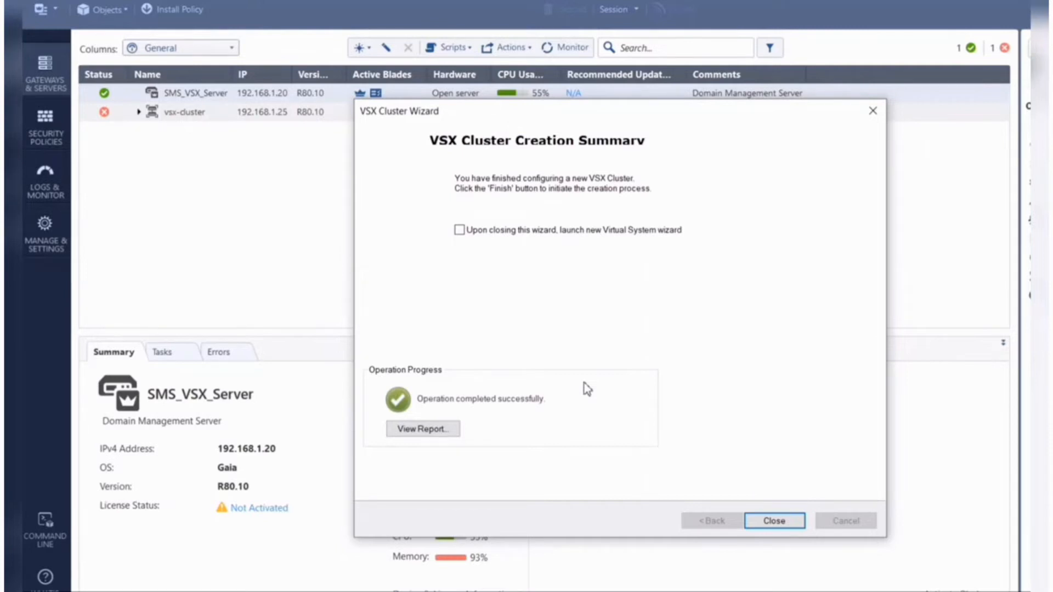
{"action": "left_click", "coordinate": [785, 525]}
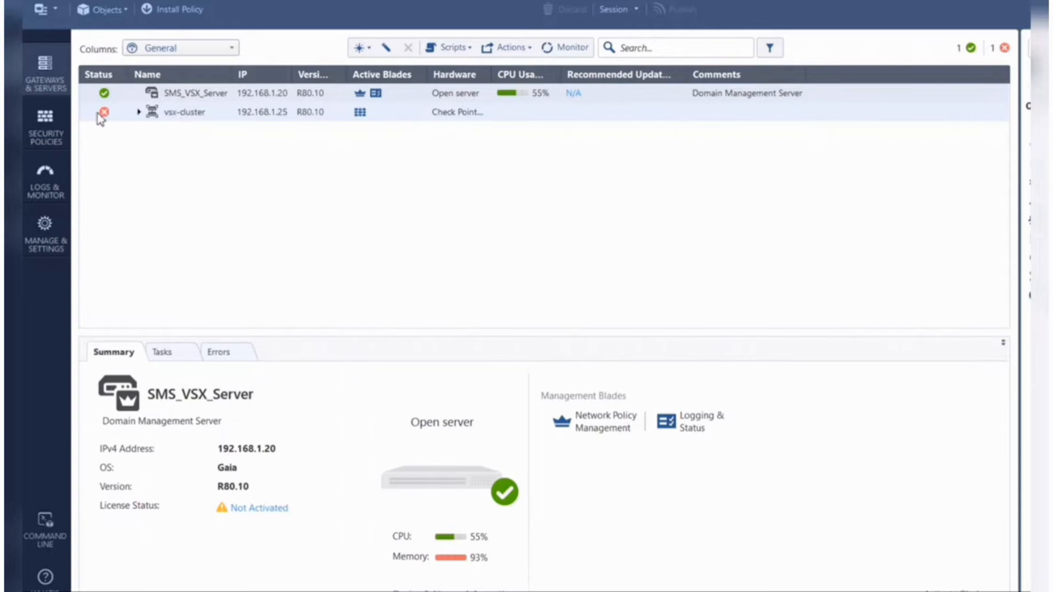
{"action": "mouse_move", "coordinate": [109, 118]}
{"action": "left_click", "coordinate": [203, 123]}
{"action": "right_click", "coordinate": [203, 124]}
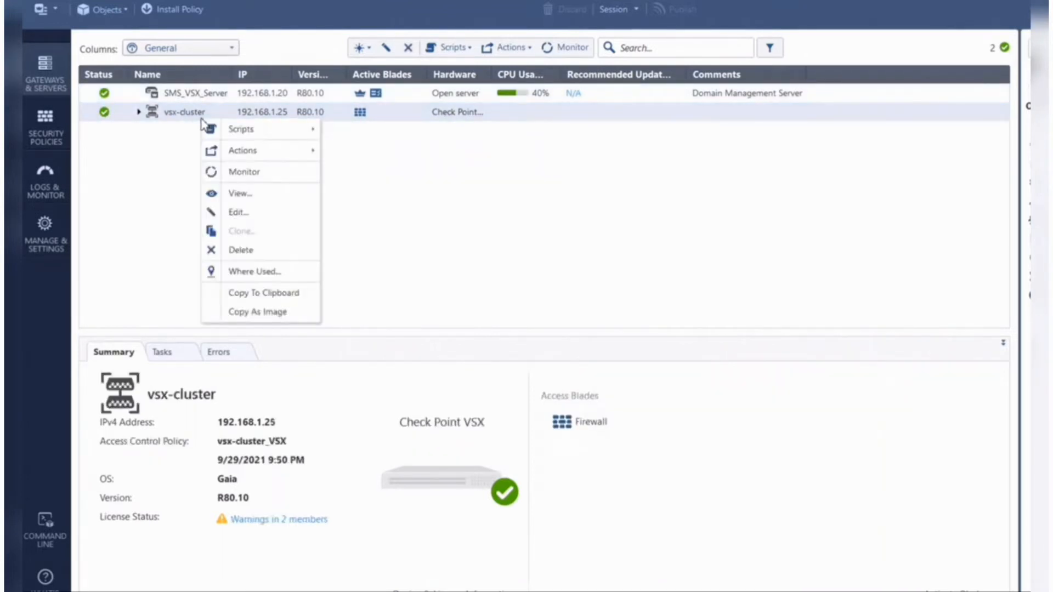
{"action": "left_click", "coordinate": [407, 203]}
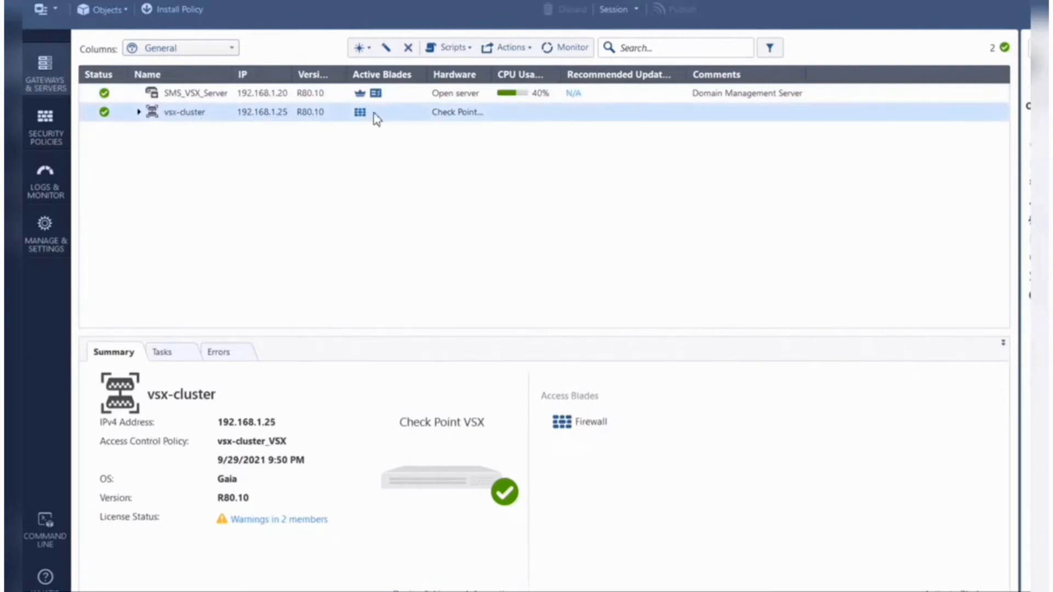
- Start a new virtual system named VS1 hosted on vsx-cluster, leaving Bridge Mode disabled
{"action": "left_click", "coordinate": [360, 48]}
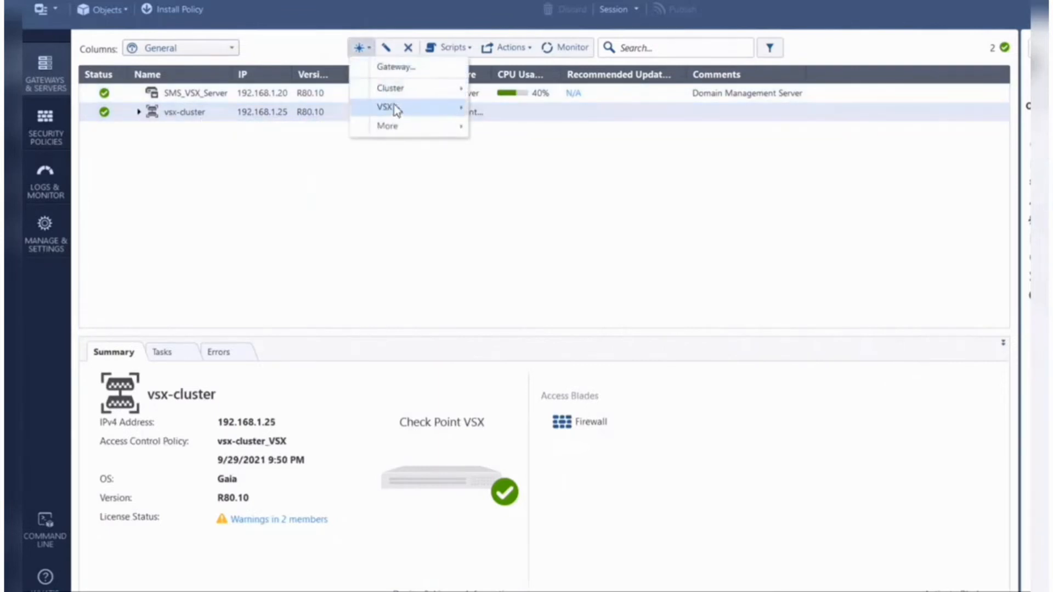
{"action": "mouse_move", "coordinate": [402, 112]}
{"action": "left_click", "coordinate": [517, 149]}
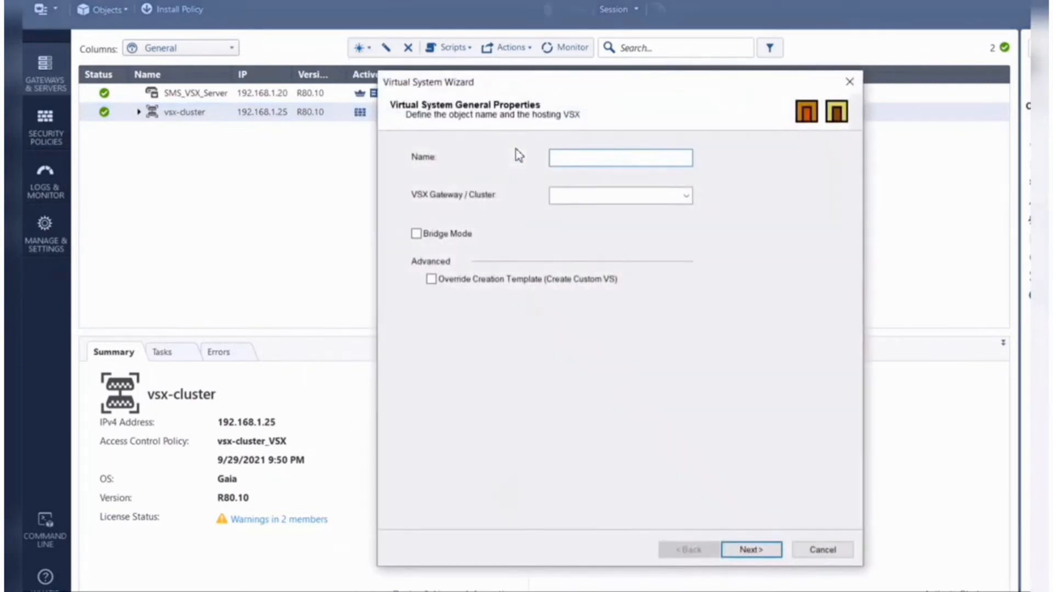
{"action": "type", "text": "VS1"}
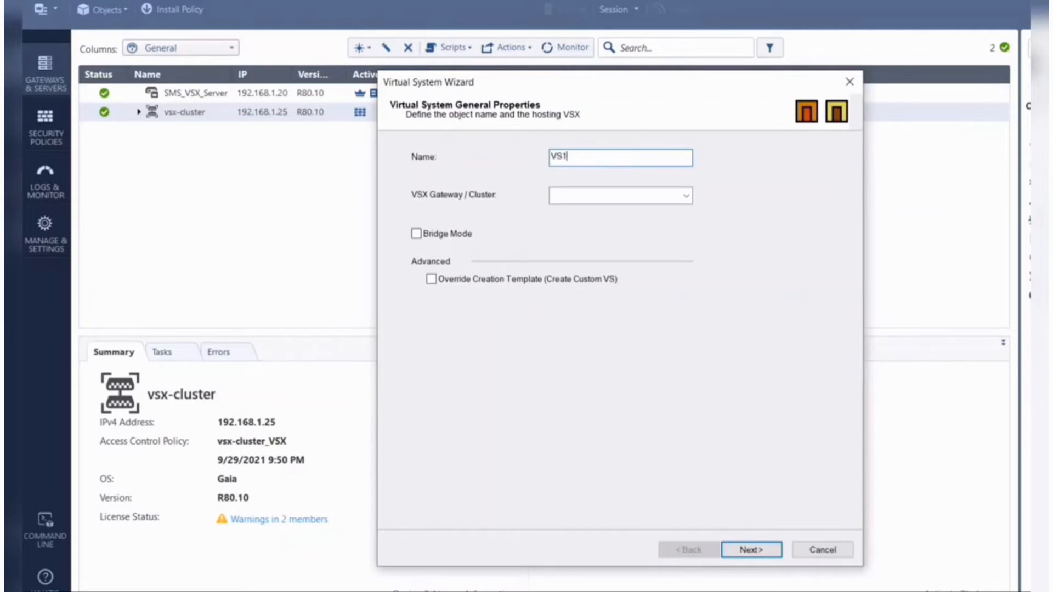
{"action": "left_click", "coordinate": [636, 201]}
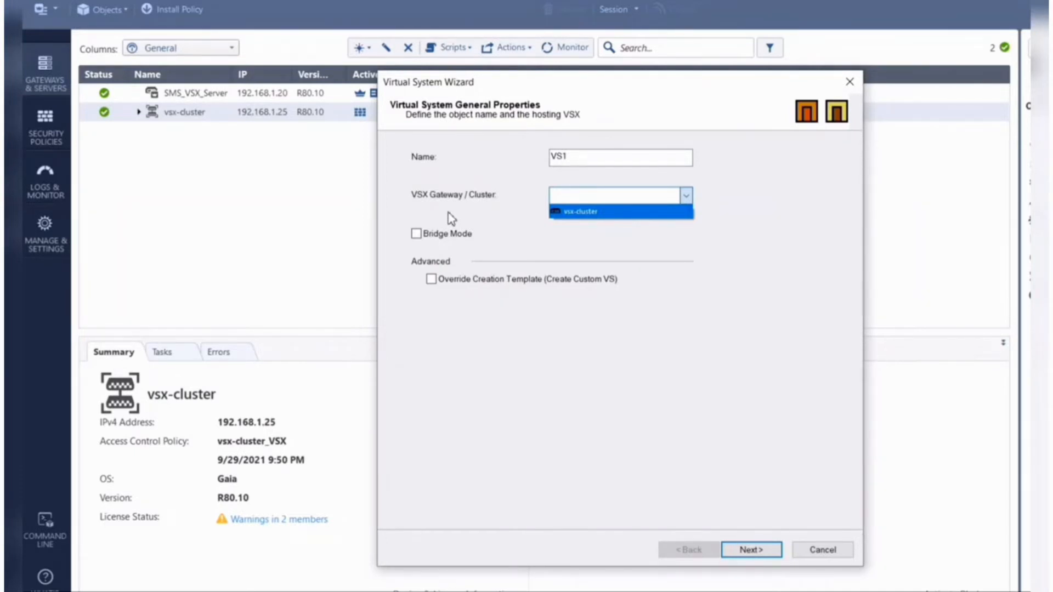
{"action": "left_click", "coordinate": [598, 213]}
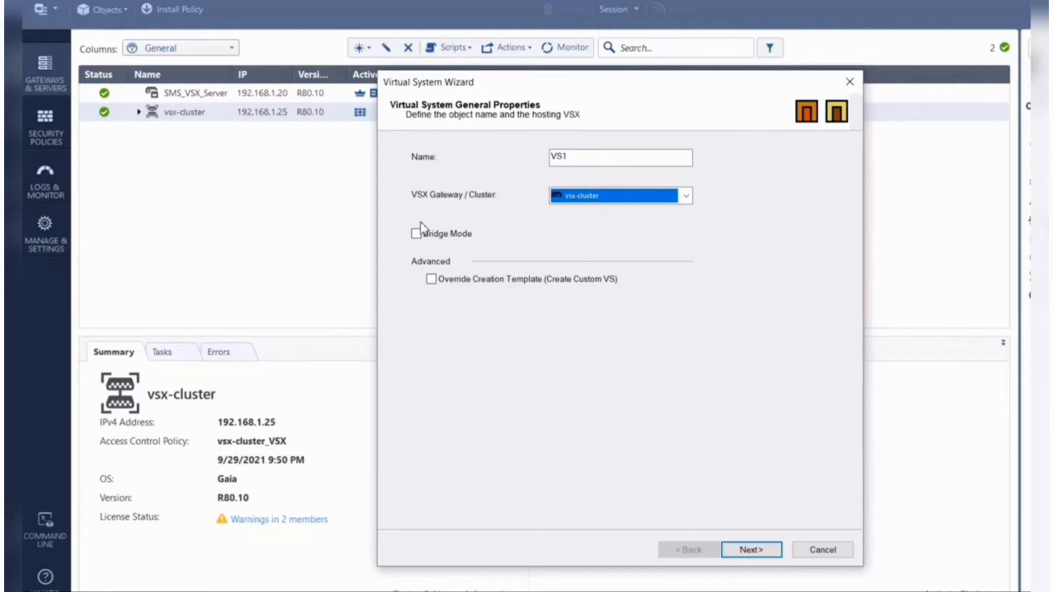
{"action": "left_click", "coordinate": [420, 239]}
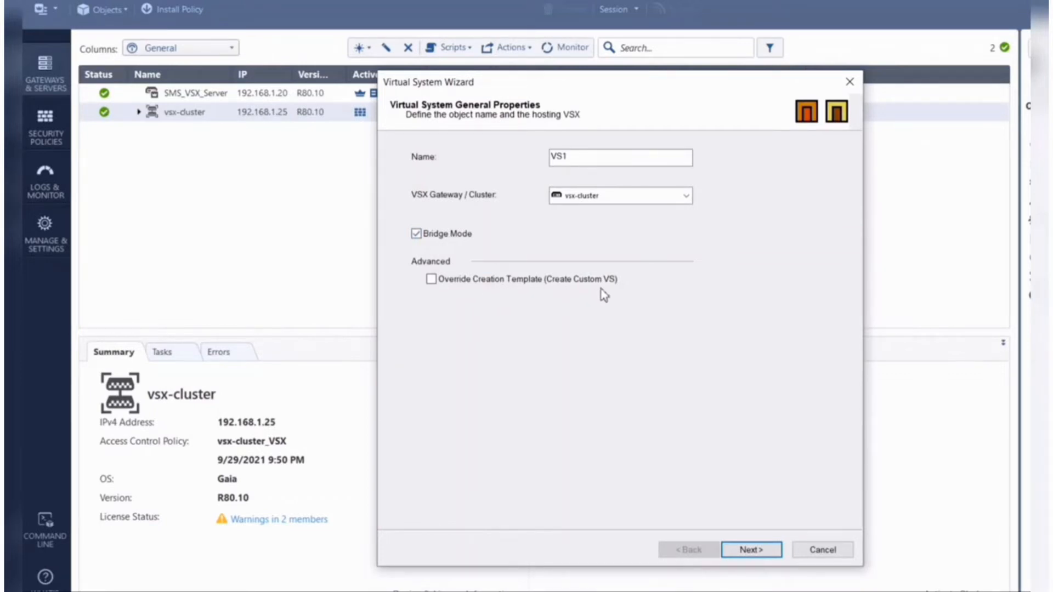
{"action": "left_click", "coordinate": [429, 235]}
{"action": "left_click", "coordinate": [761, 553]}
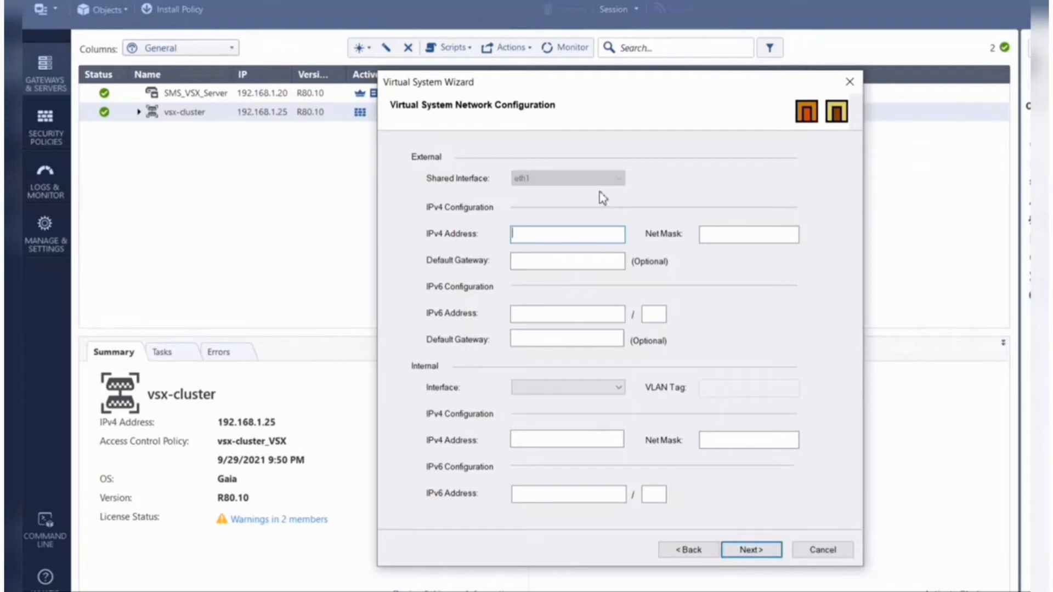
- Set VS1's external IPv4 address to 192.168.1.50 with net mask 255.255.255.0
{"action": "type", "text": "192.168.1.50"}
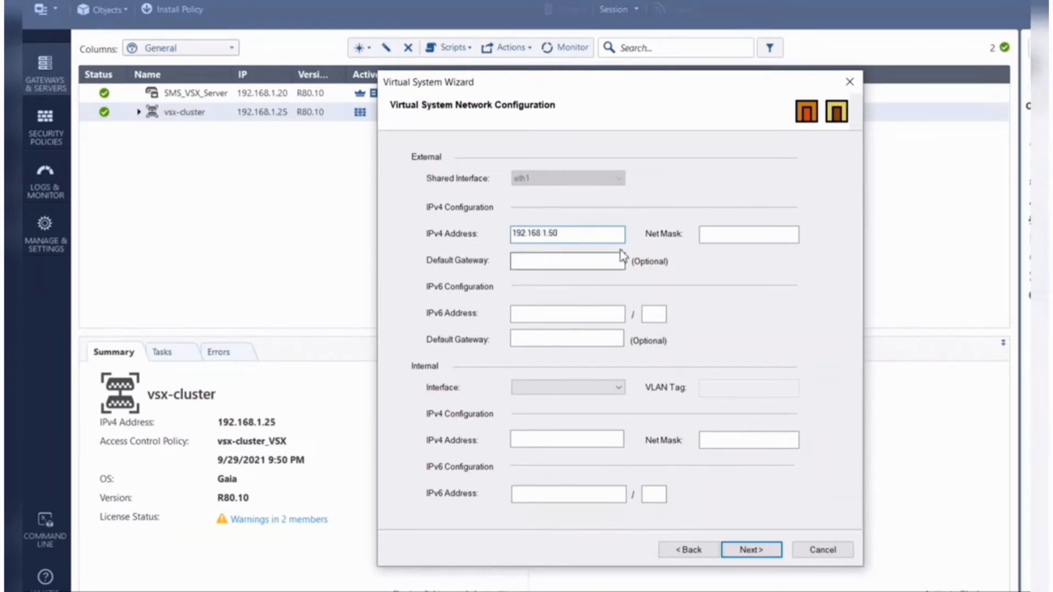
{"action": "left_click", "coordinate": [733, 238]}
{"action": "type", "text": "255.2"}
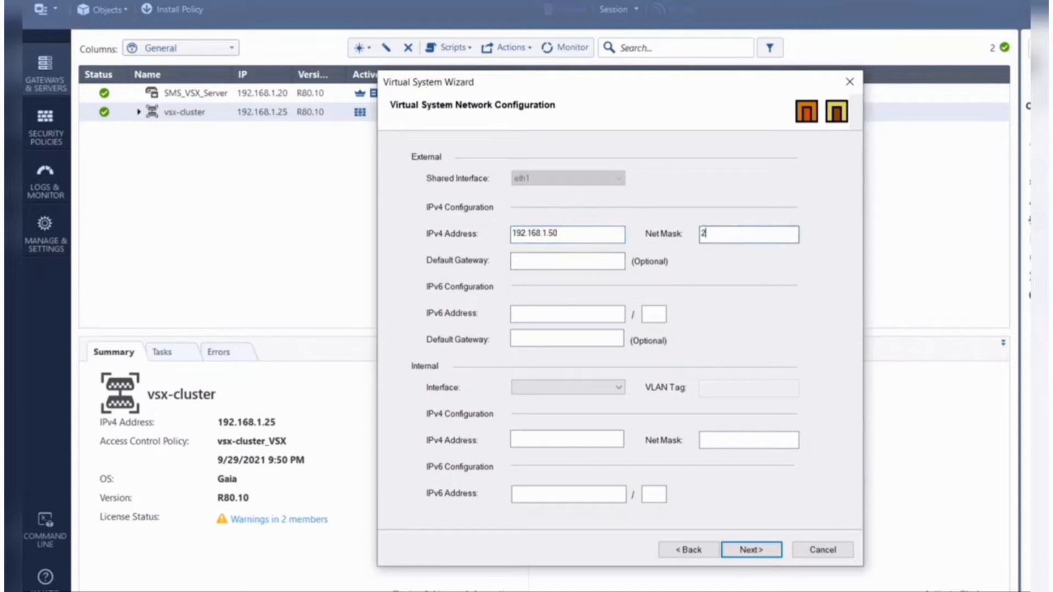
{"action": "type", "text": "55.255.0"}
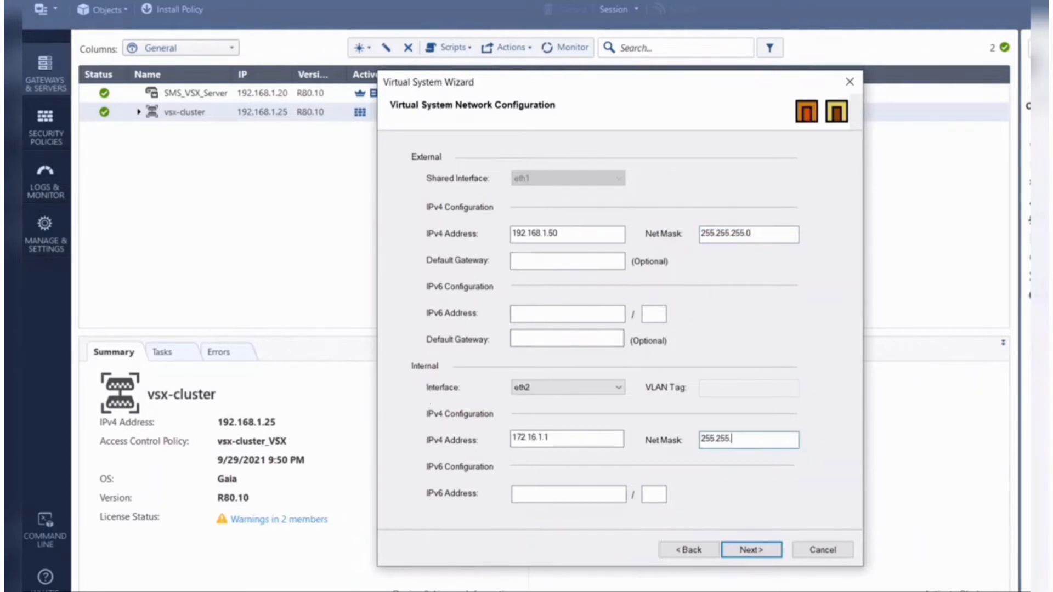
- Configure VS1's internal interface eth2 with IPv4 address 172.16.1.1 and net mask 255.255.255.0, and initiate the virtual system's creation
{"action": "type", "text": "255.0"}
{"action": "left_click", "coordinate": [550, 495]}
{"action": "left_click", "coordinate": [749, 552]}
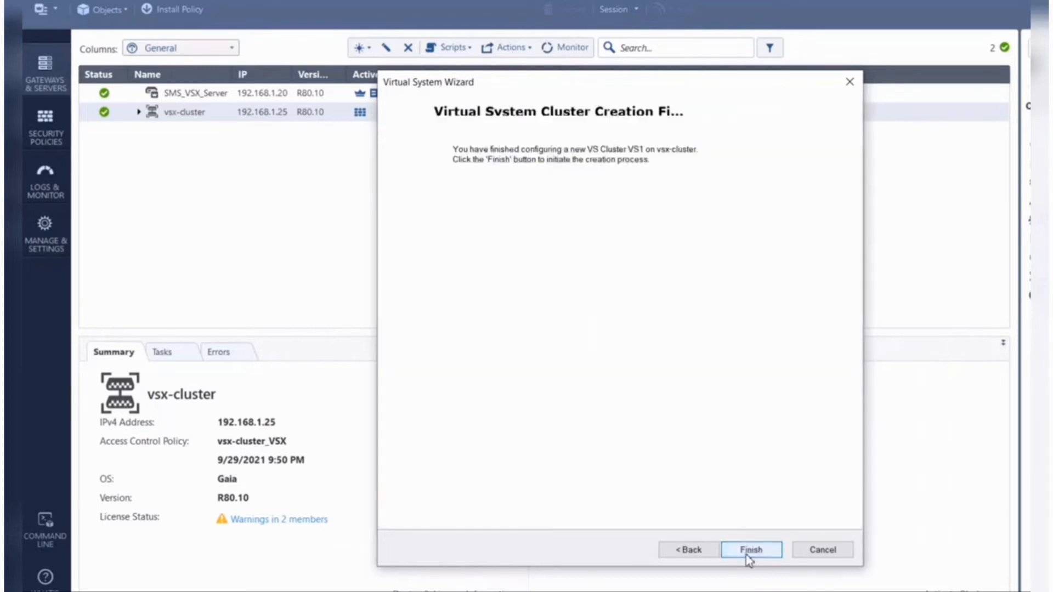
{"action": "left_click", "coordinate": [751, 550]}
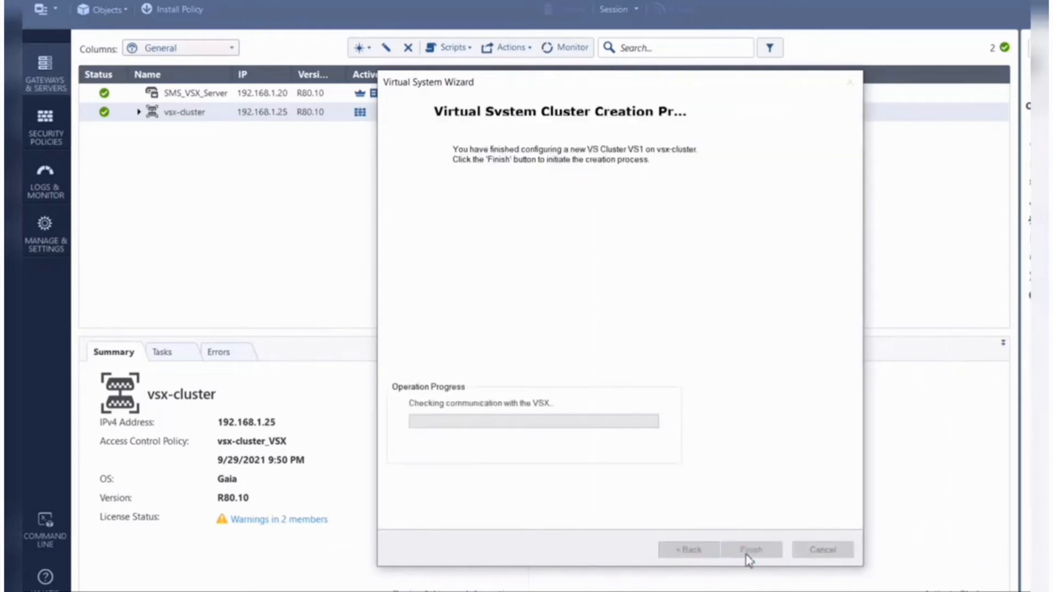
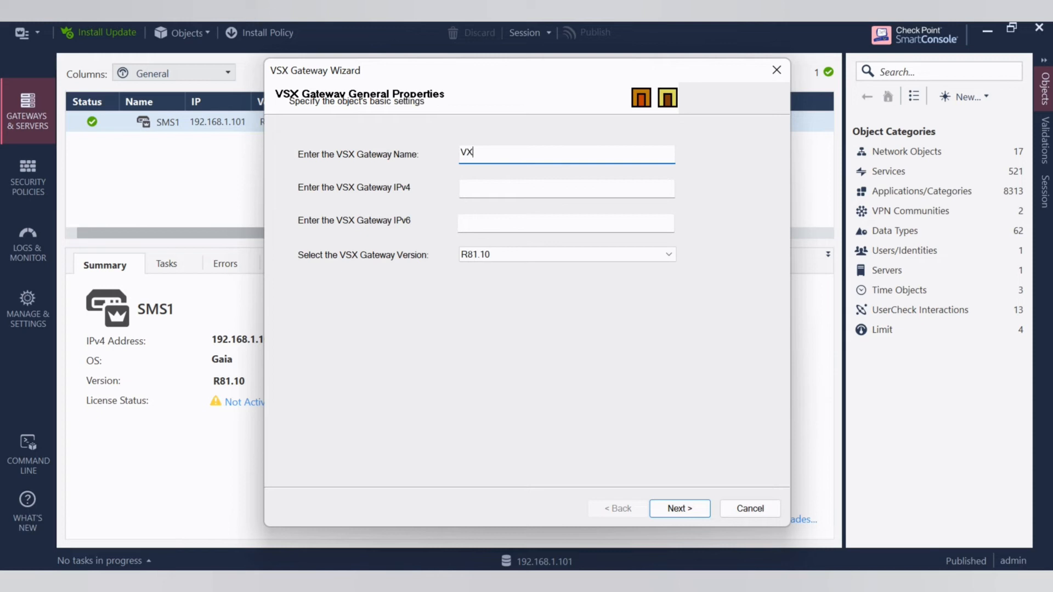
- Name the new VSX gateway VSX_GW1
{"action": "type", "text": "G"}
{"action": "key", "text": "BackSpace"}
{"action": "key", "text": "BackSpace"}
{"action": "type", "text": "SX_GW1"}
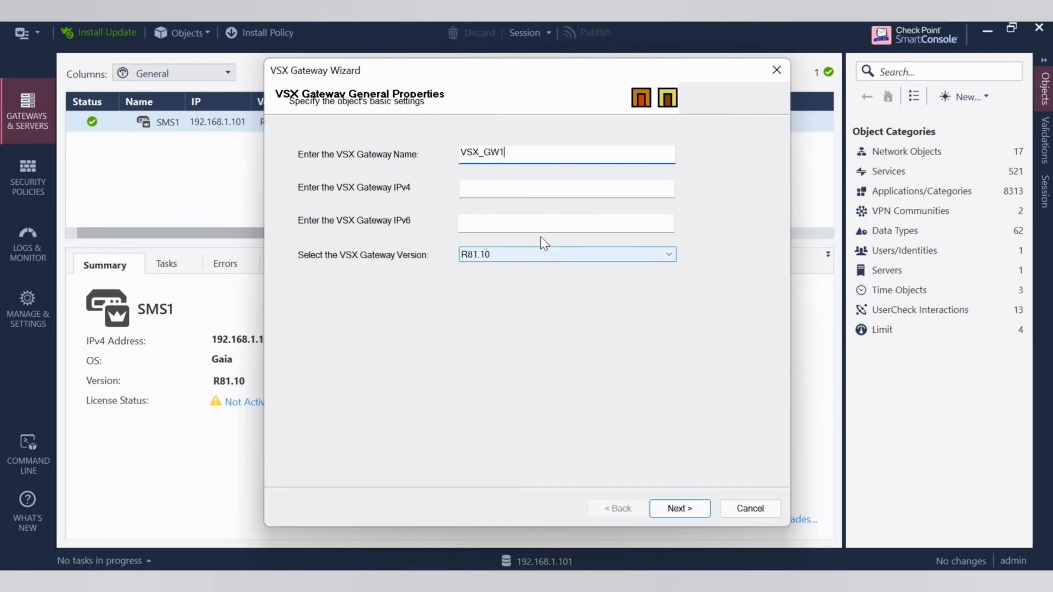
- Set the VSX gateway's IPv4 address to 192.168.1.2 and its version to R80.30, and continue to secure communication
{"action": "left_click", "coordinate": [494, 190]}
{"action": "type", "text": "192.168"}
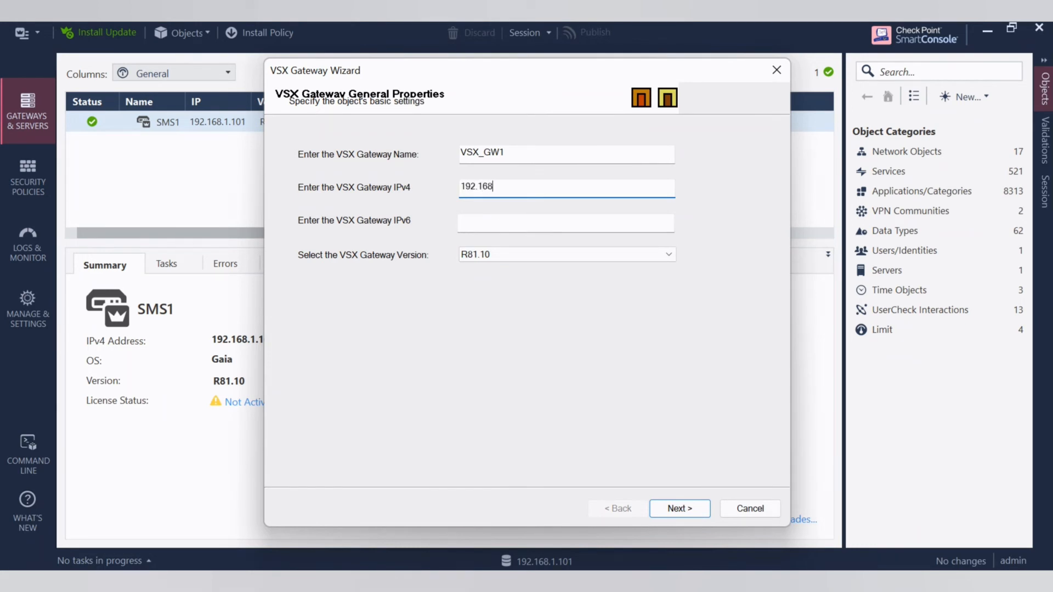
{"action": "type", "text": ".1.2"}
{"action": "left_click", "coordinate": [561, 256]}
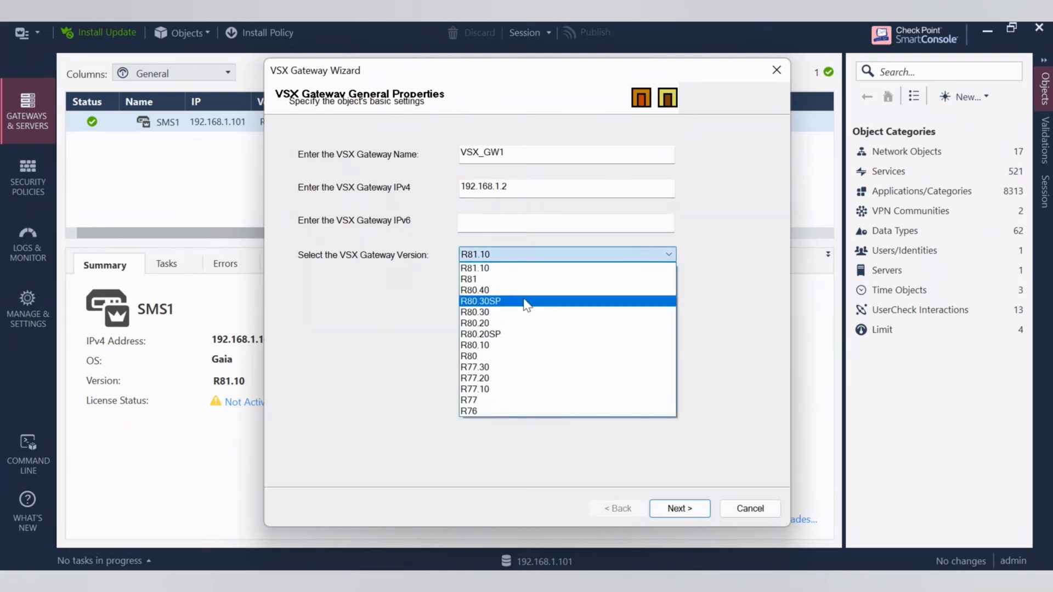
{"action": "left_click", "coordinate": [512, 312]}
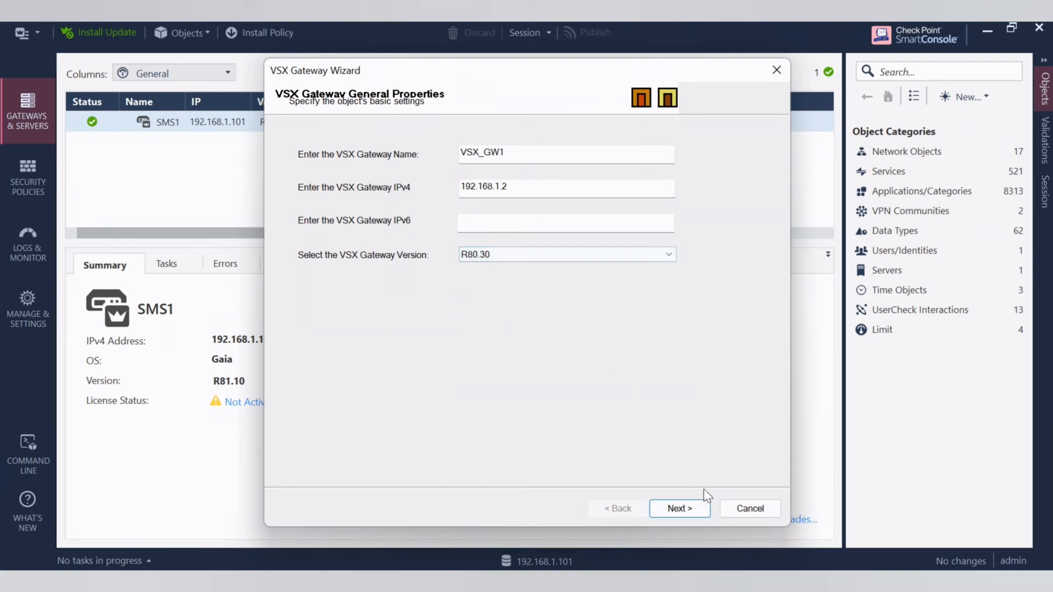
{"action": "left_click", "coordinate": [687, 510]}
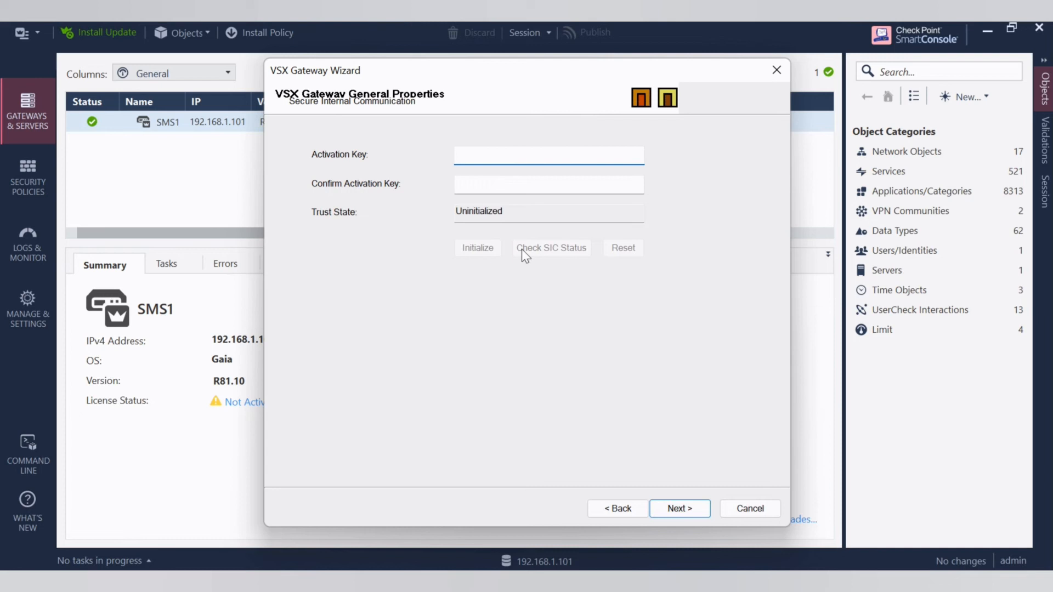
- Enter and confirm the SIC activation key, initialize trust with VSX_GW1, and check its SIC status
{"action": "type", "text": "12345678"}
{"action": "key", "text": "Tab"}
{"action": "type", "text": "12345678"}
{"action": "left_click", "coordinate": [492, 253]}
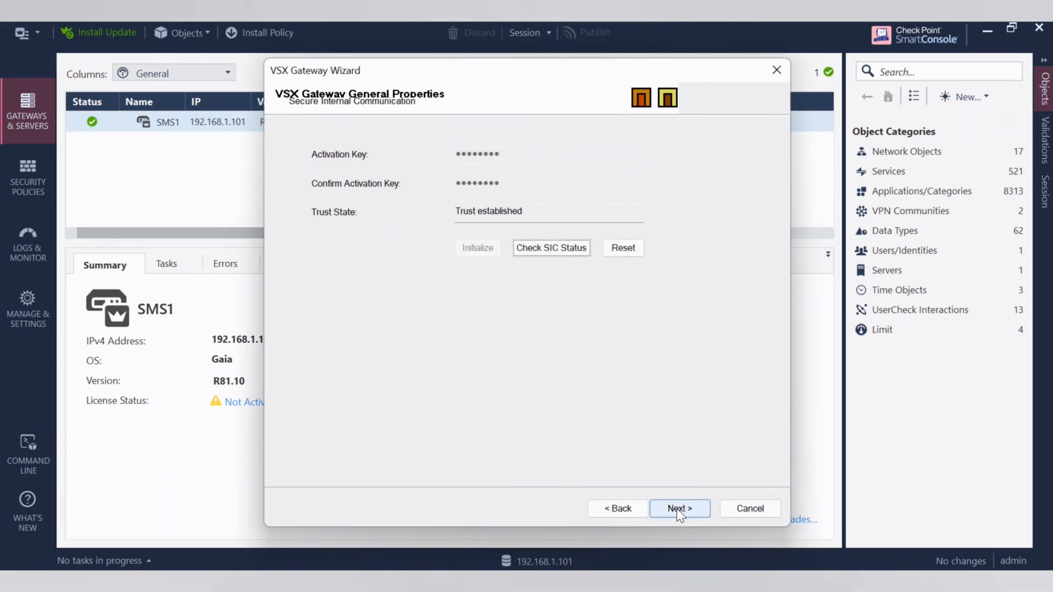
{"action": "left_click", "coordinate": [553, 251]}
{"action": "left_click", "coordinate": [569, 390]}
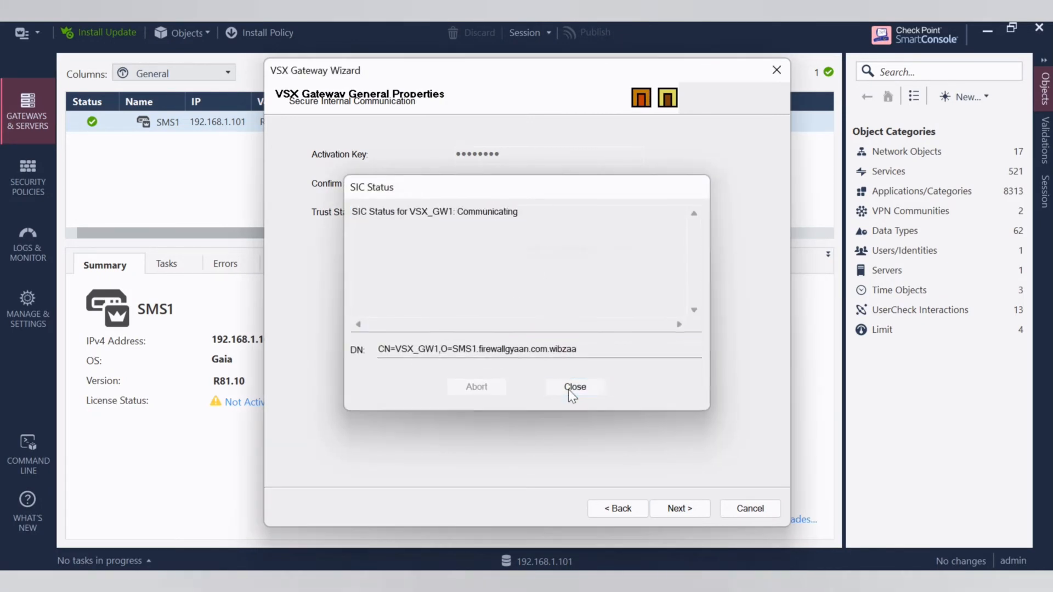
- Proceed through the interface and network device settings without assigning VLAN trunks or creating a virtual network device
{"action": "left_click", "coordinate": [683, 509]}
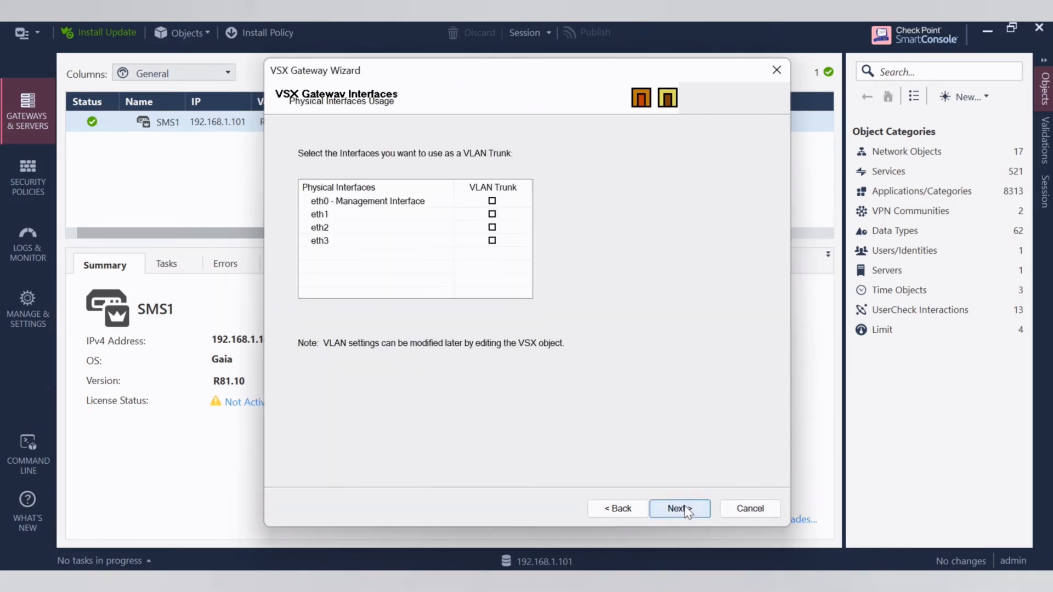
{"action": "left_click", "coordinate": [680, 509]}
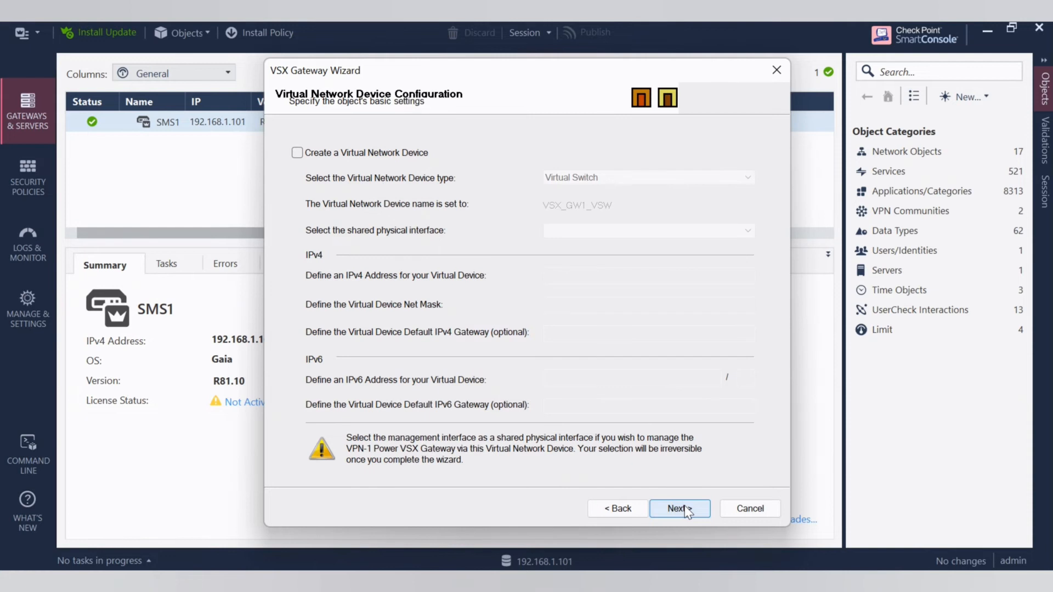
{"action": "left_click", "coordinate": [680, 509]}
- Enable the snmp, ssh, both echo-request and https accept rules for VSX_GW1, and accept Any as the source
{"action": "left_click", "coordinate": [307, 188]}
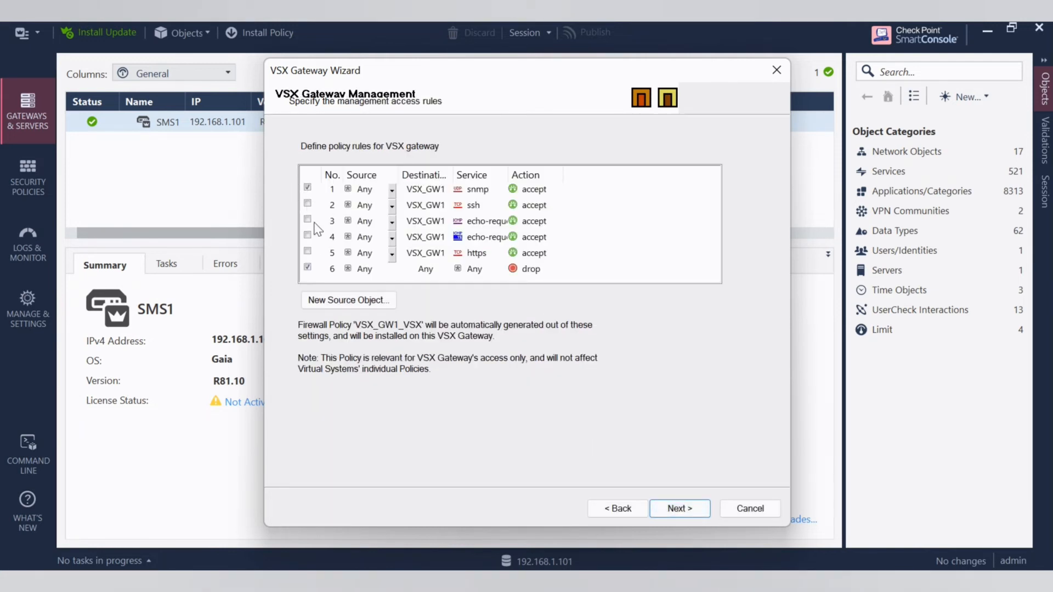
{"action": "left_click", "coordinate": [313, 205]}
{"action": "left_click", "coordinate": [308, 220]}
{"action": "left_click", "coordinate": [308, 236]}
{"action": "left_click", "coordinate": [308, 252]}
{"action": "left_click", "coordinate": [691, 508]}
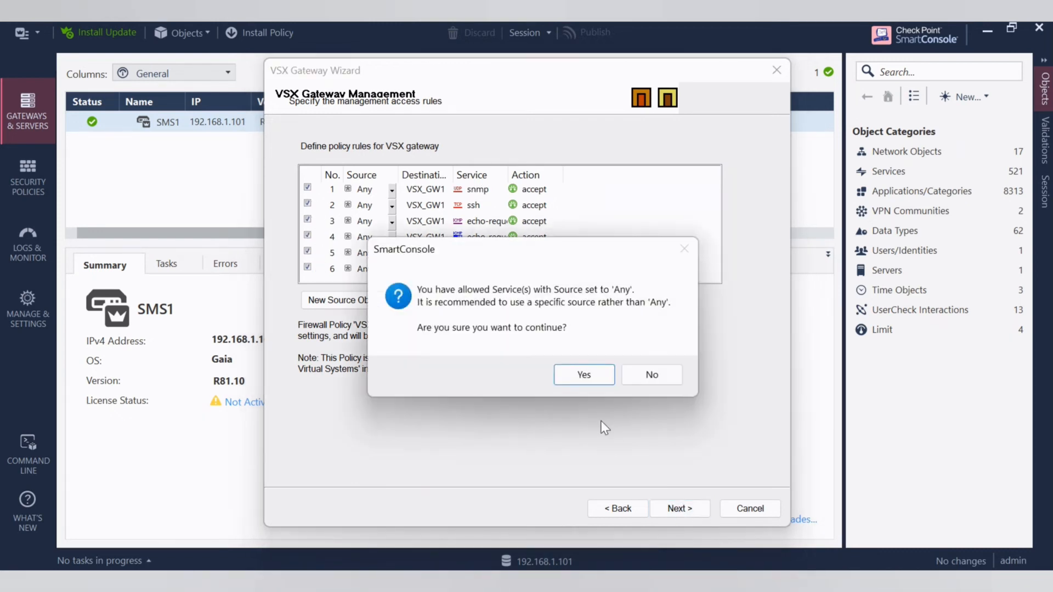
{"action": "left_click", "coordinate": [584, 375]}
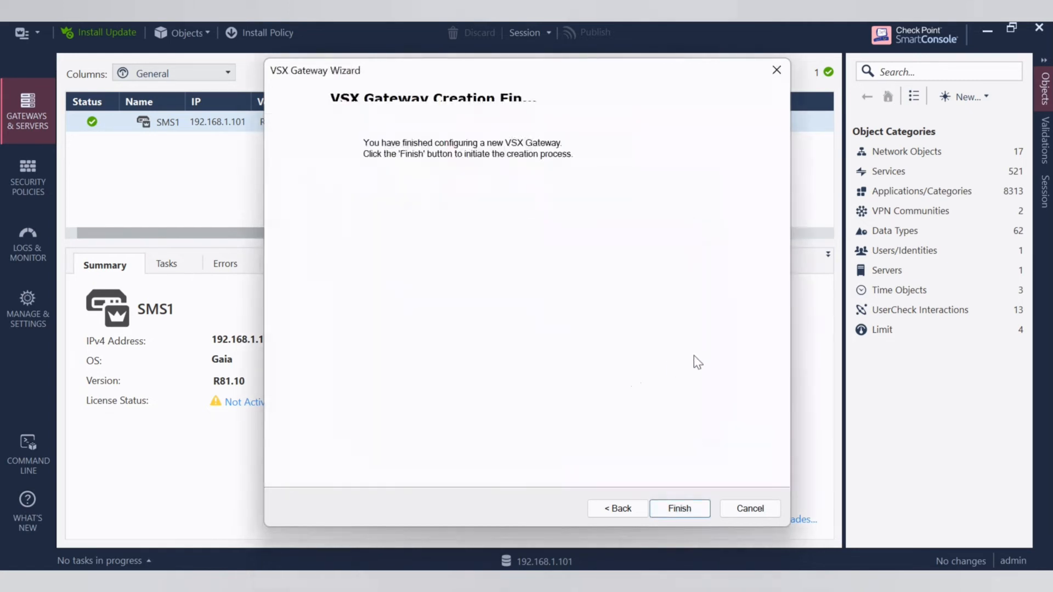
- Run the VSX_GW1 creation to completion without launching the virtual system wizard, and select the gateway in the list
{"action": "left_click", "coordinate": [678, 509]}
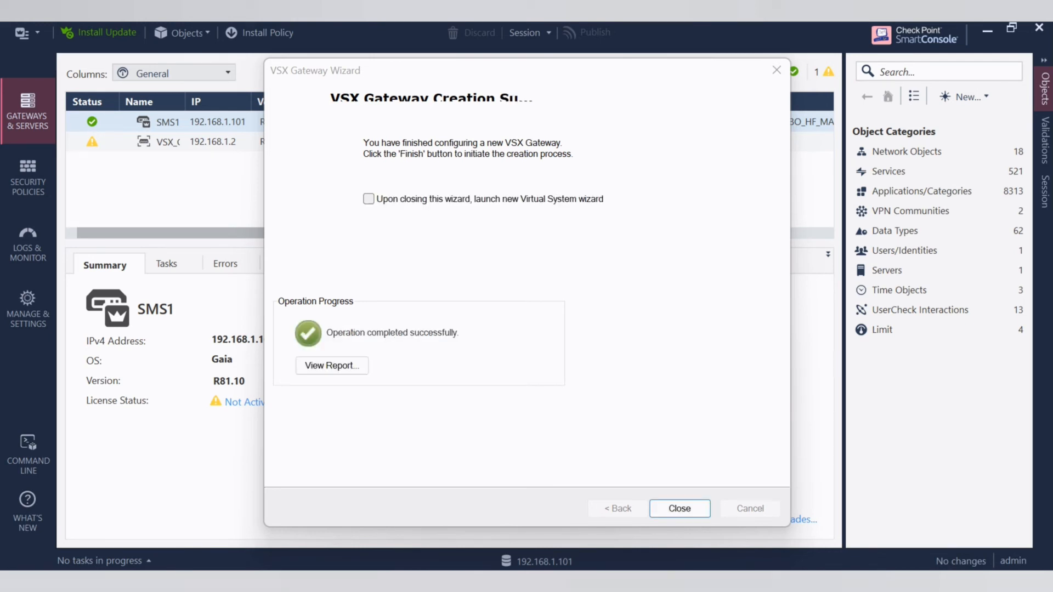
{"action": "left_click", "coordinate": [680, 508]}
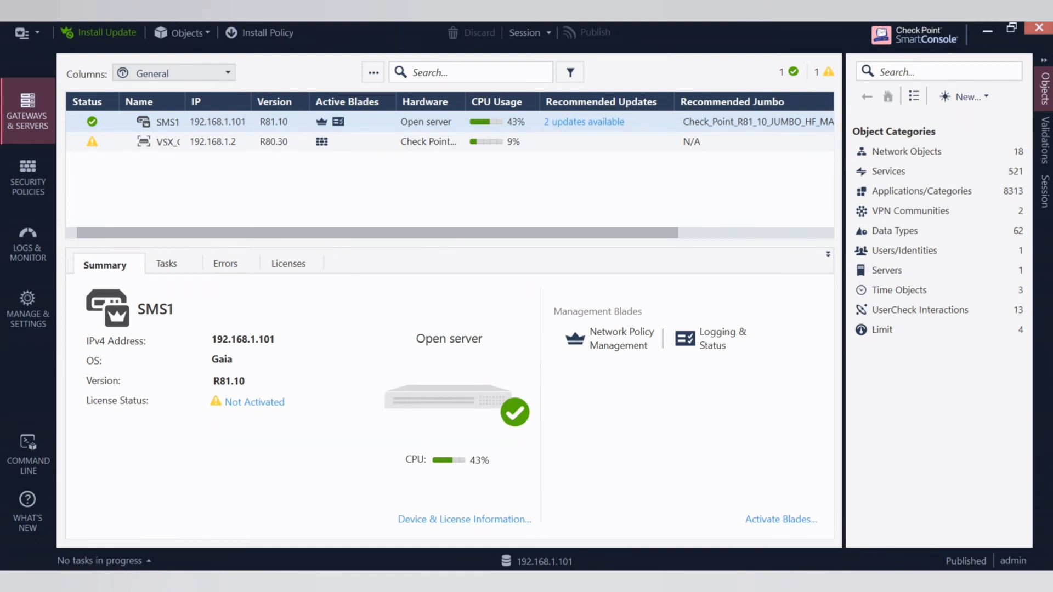
{"action": "left_click", "coordinate": [95, 145]}
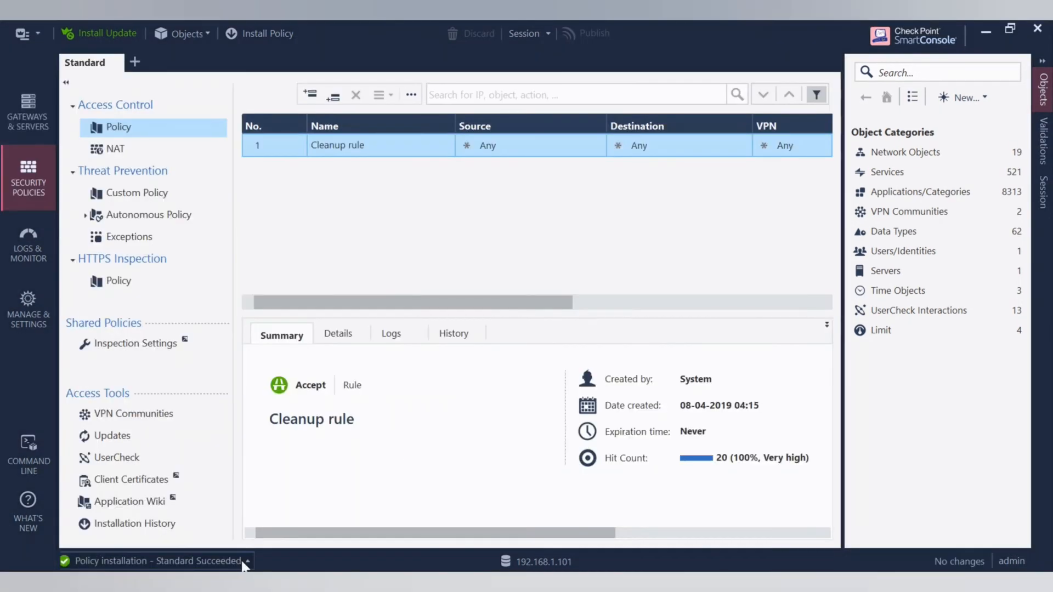
- Review the recent policy installation tasks for the VSX gateways and return to the gateways list
{"action": "left_click", "coordinate": [243, 562]}
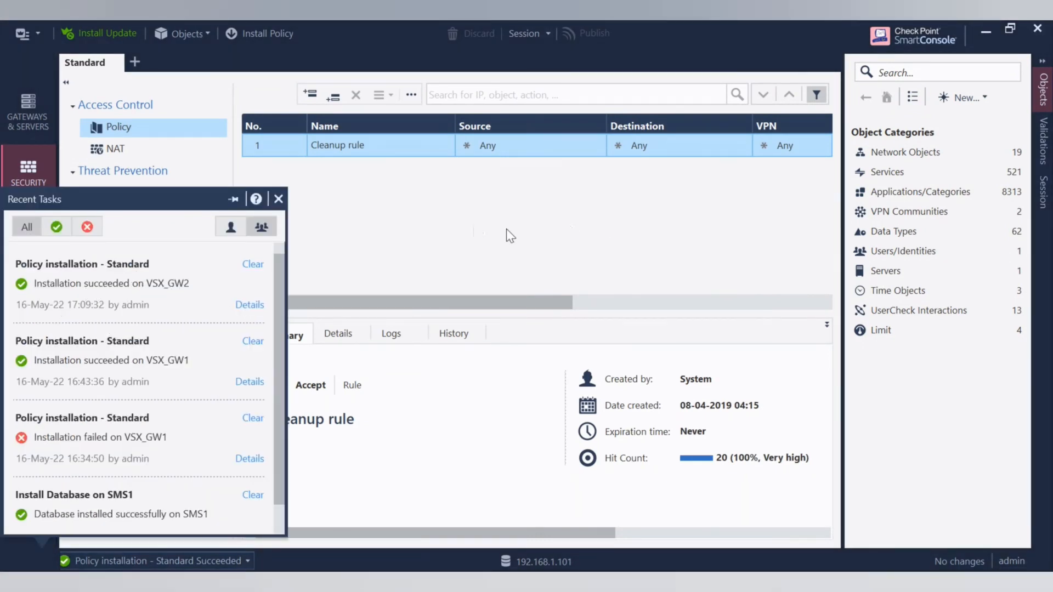
{"action": "left_click", "coordinate": [446, 222]}
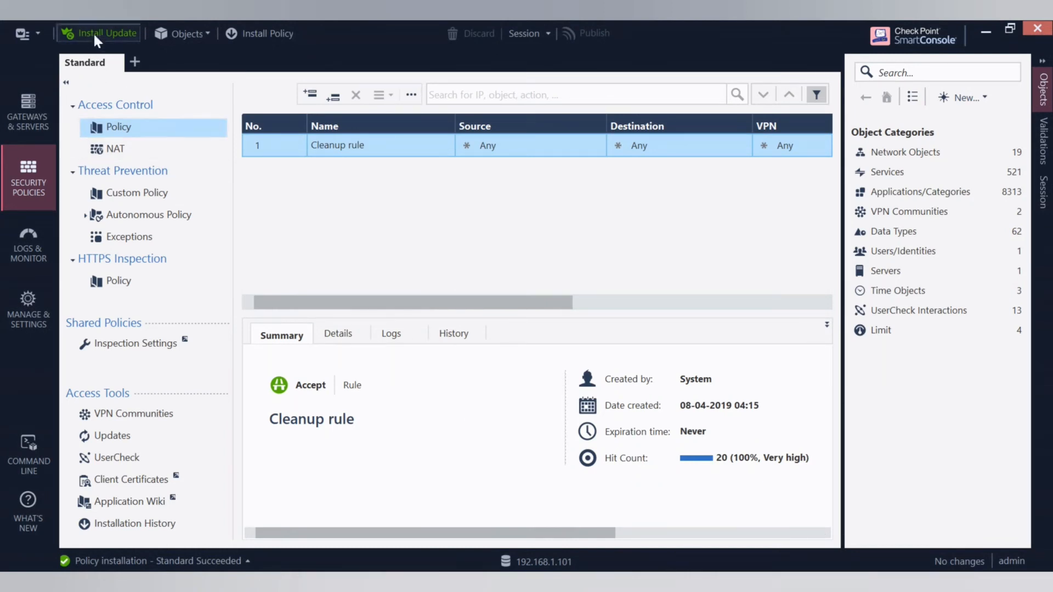
{"action": "left_click", "coordinate": [17, 120]}
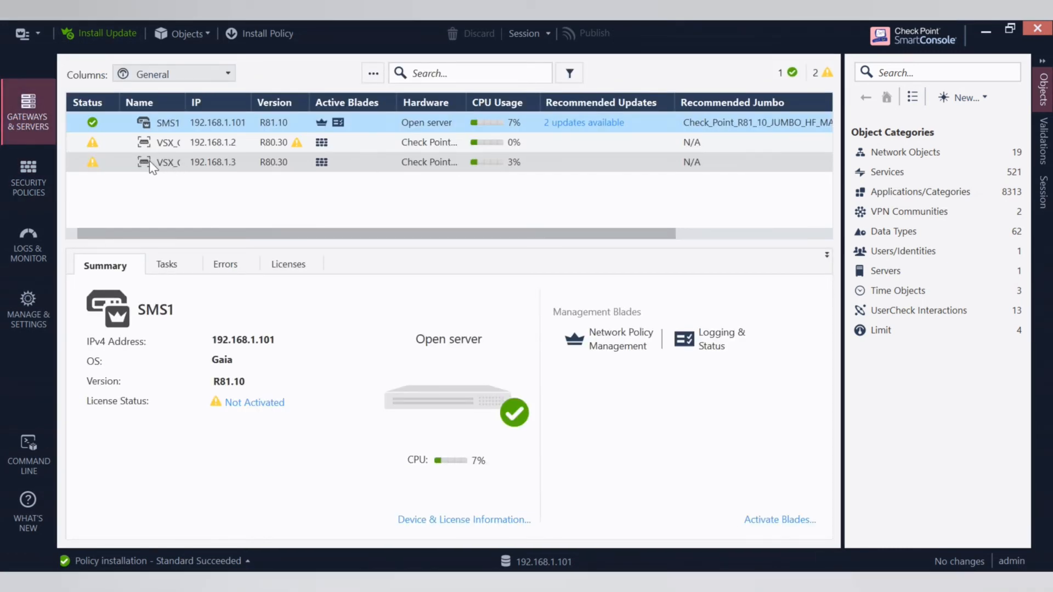
{"action": "left_click", "coordinate": [241, 162]}
{"action": "right_click", "coordinate": [242, 162]}
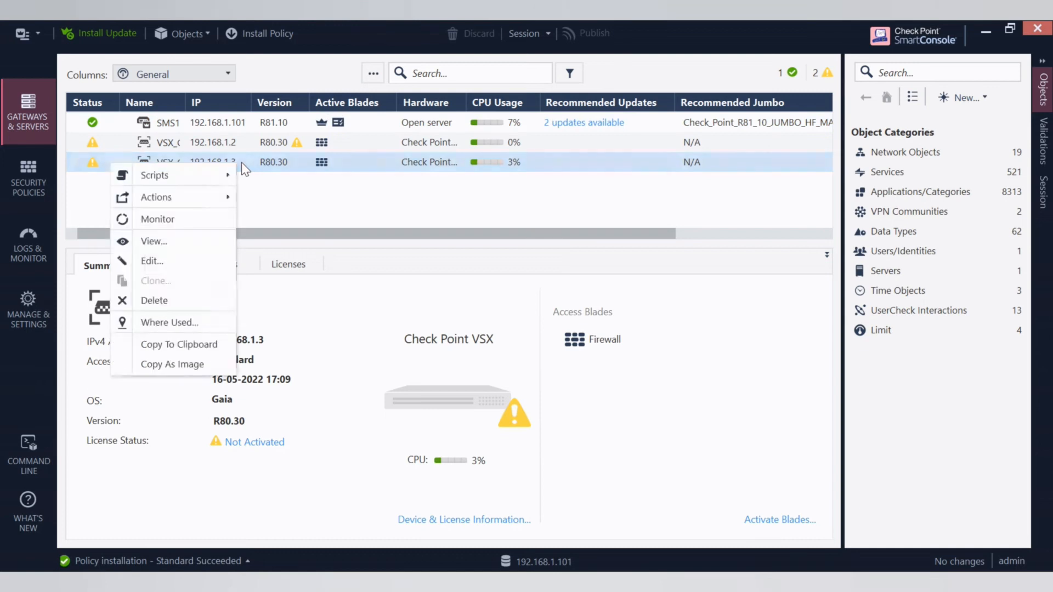
{"action": "left_click", "coordinate": [321, 206]}
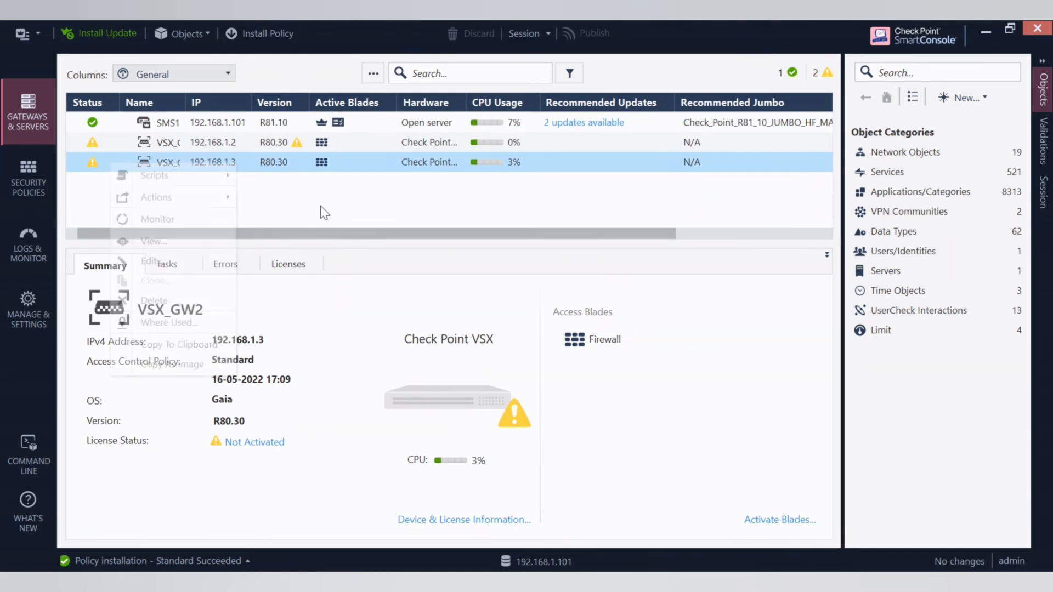
- Start a new virtual system named VS1 hosted on VSX_GW2, without Bridge Mode or a creation template override
{"action": "left_click", "coordinate": [373, 73]}
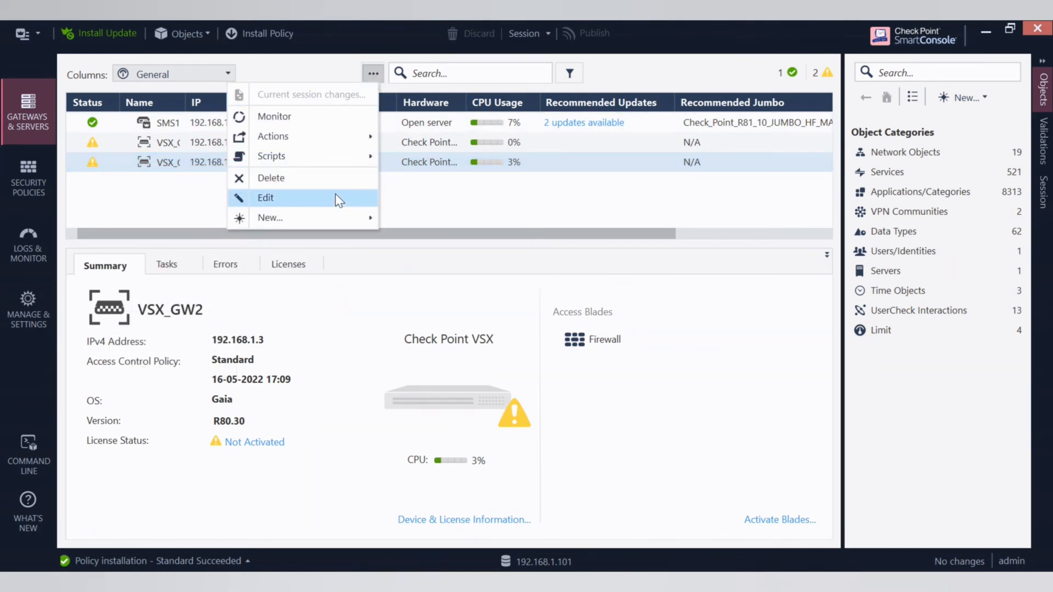
{"action": "mouse_move", "coordinate": [338, 217]}
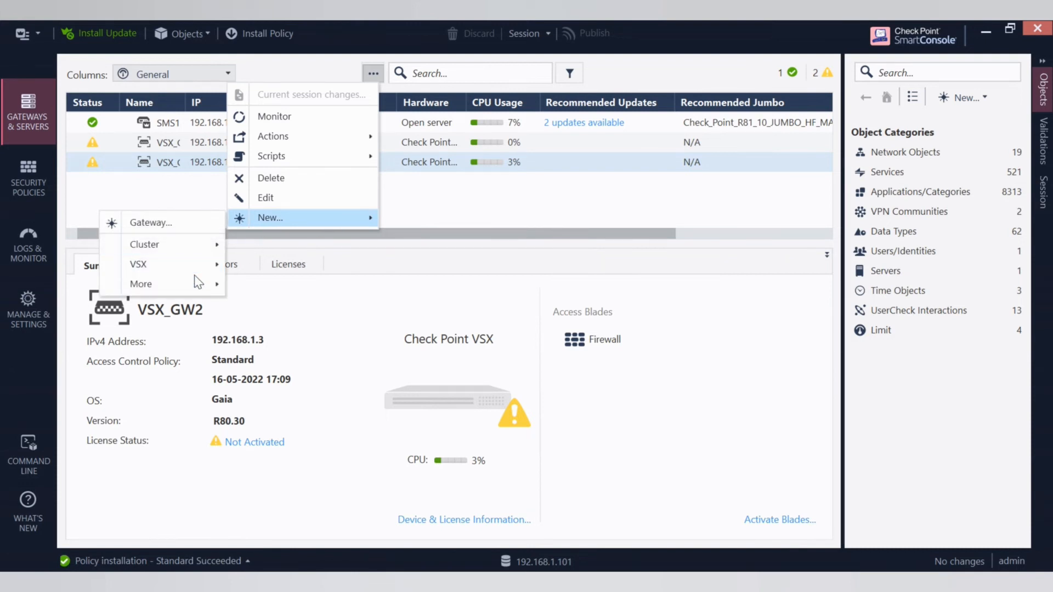
{"action": "mouse_move", "coordinate": [203, 262]}
{"action": "left_click", "coordinate": [275, 309]}
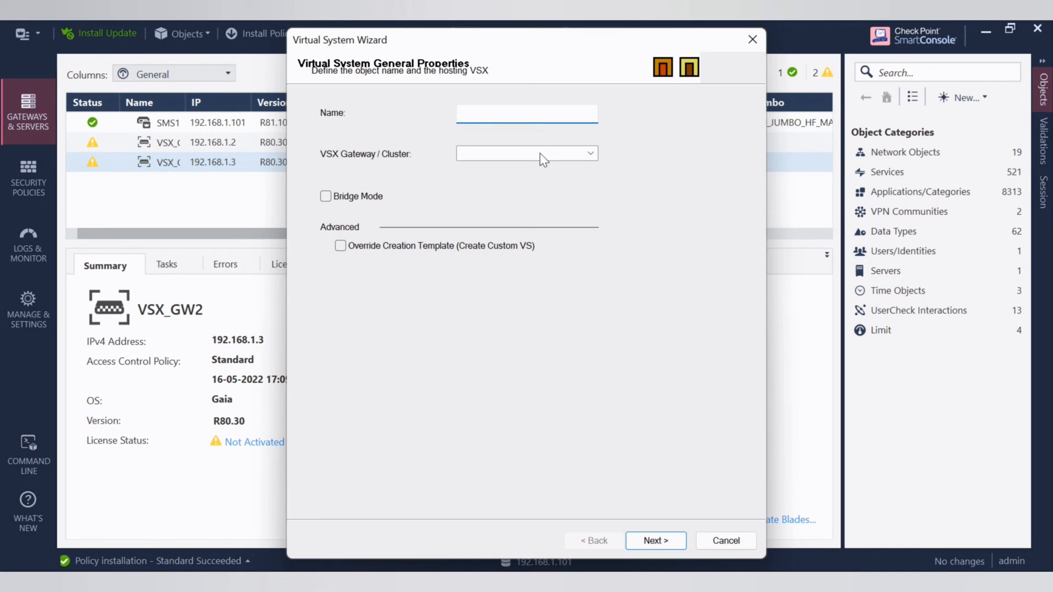
{"action": "type", "text": "VS1"}
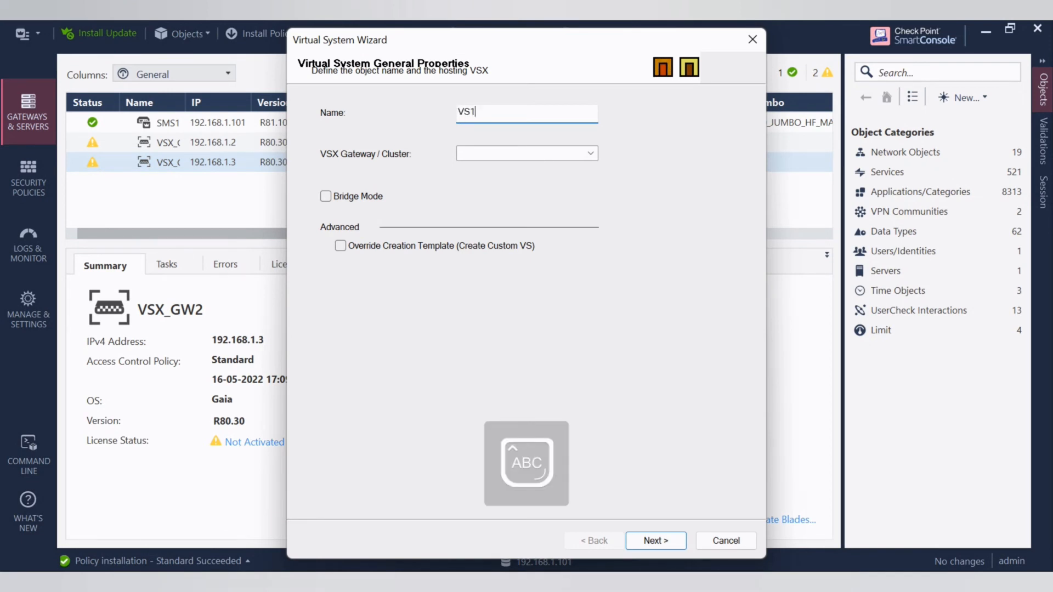
{"action": "left_click", "coordinate": [584, 147]}
{"action": "left_click", "coordinate": [504, 179]}
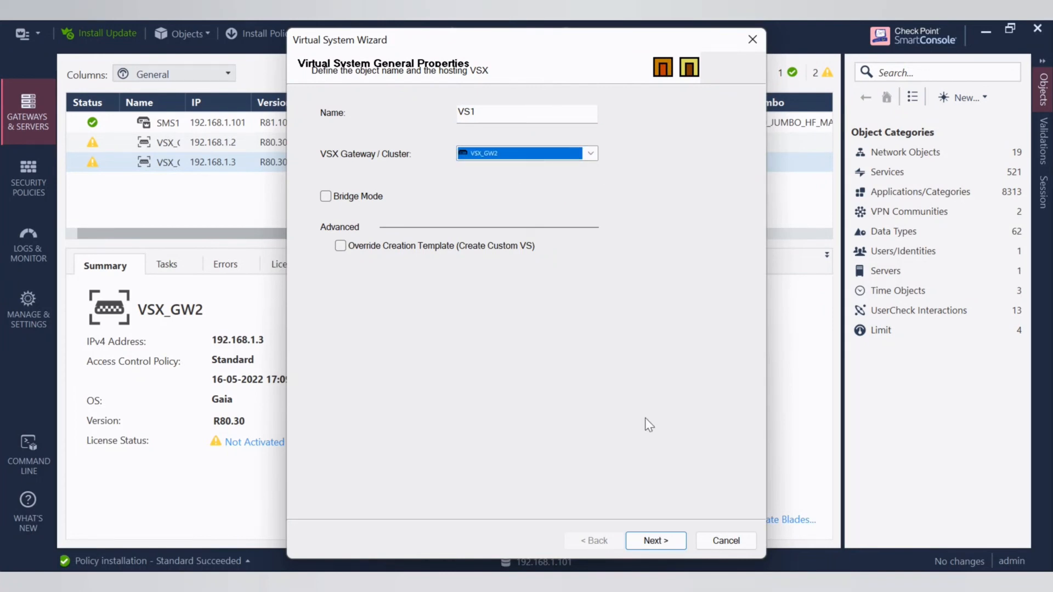
{"action": "left_click", "coordinate": [665, 535]}
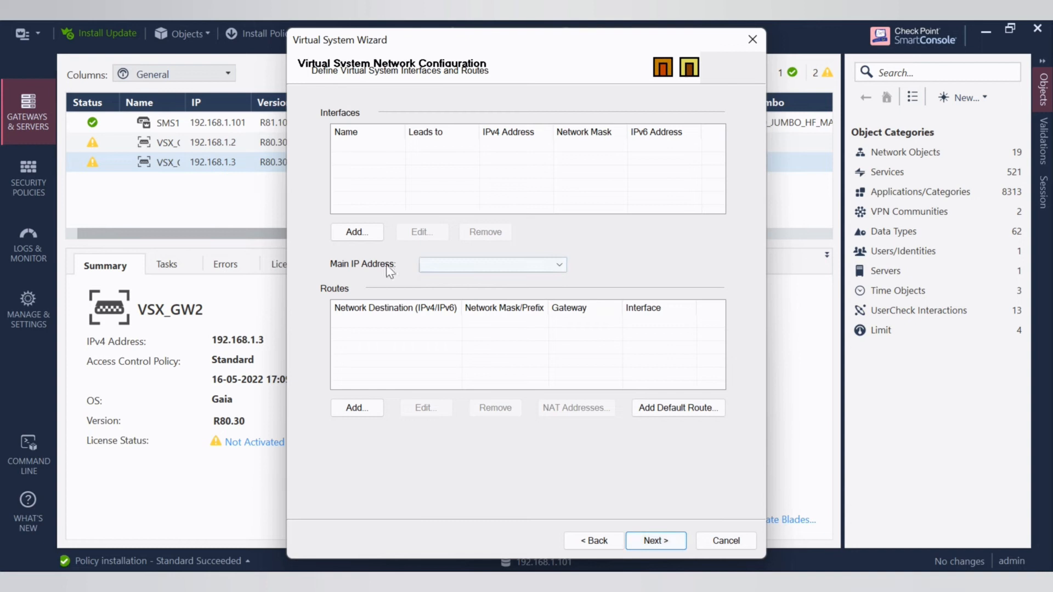
- Add interface eth2 to VS1 with IPv4 address 192.168.1.200 and net mask 255.255.255.0
{"action": "left_click", "coordinate": [354, 233]}
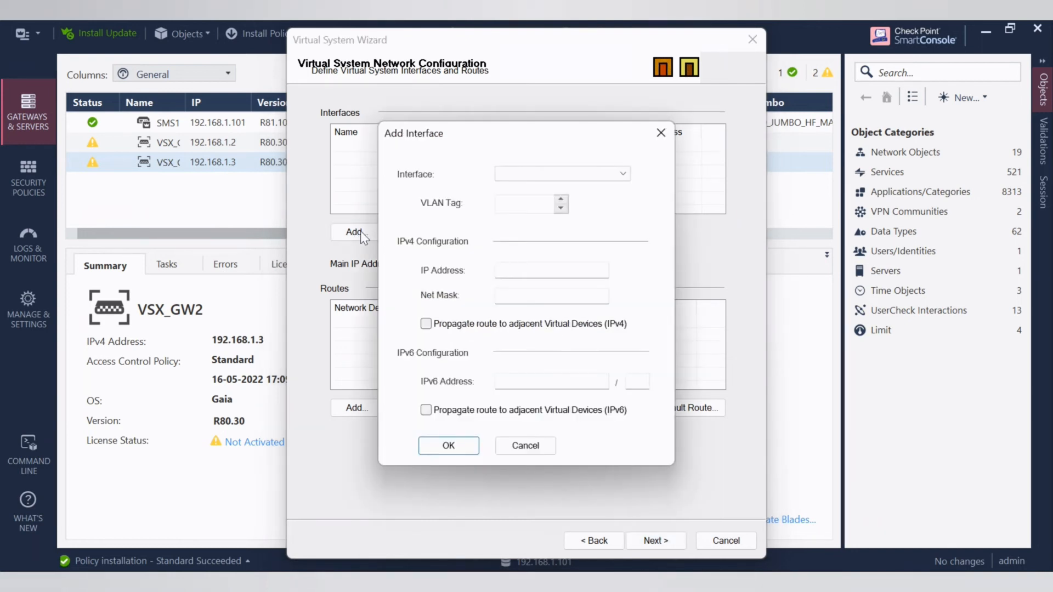
{"action": "left_click", "coordinate": [627, 174]}
{"action": "left_click", "coordinate": [525, 189]}
{"action": "left_click", "coordinate": [537, 271]}
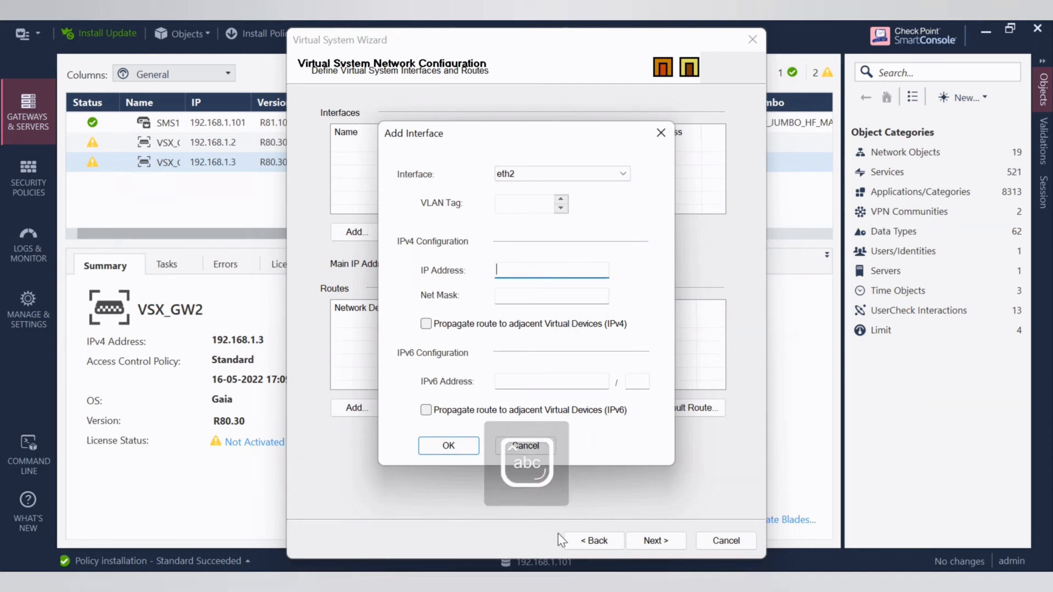
{"action": "type", "text": "192.168.1.200"}
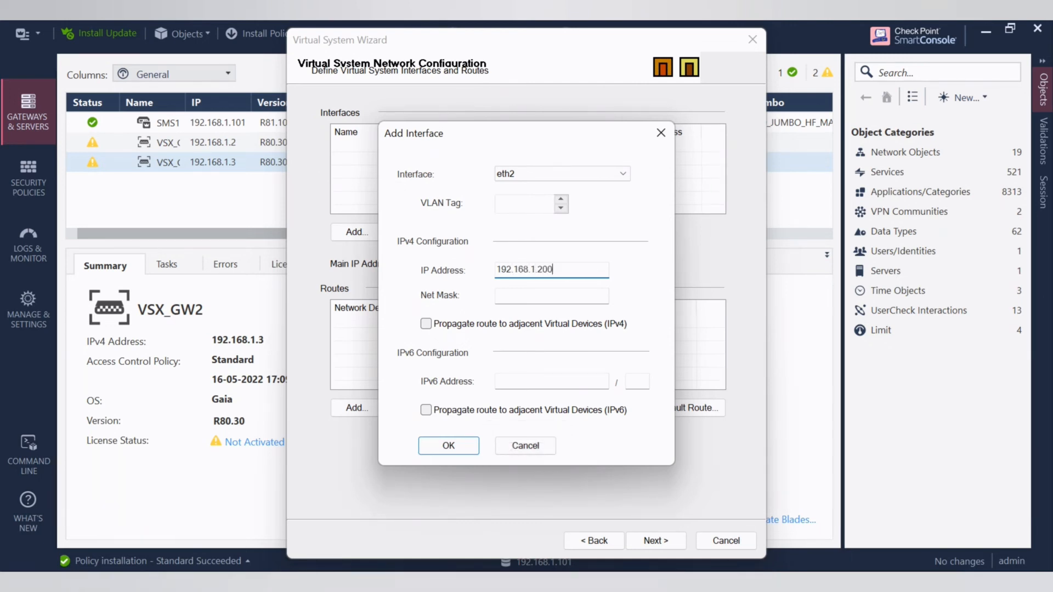
{"action": "left_click", "coordinate": [544, 297]}
{"action": "type", "text": "255.255.255.0"}
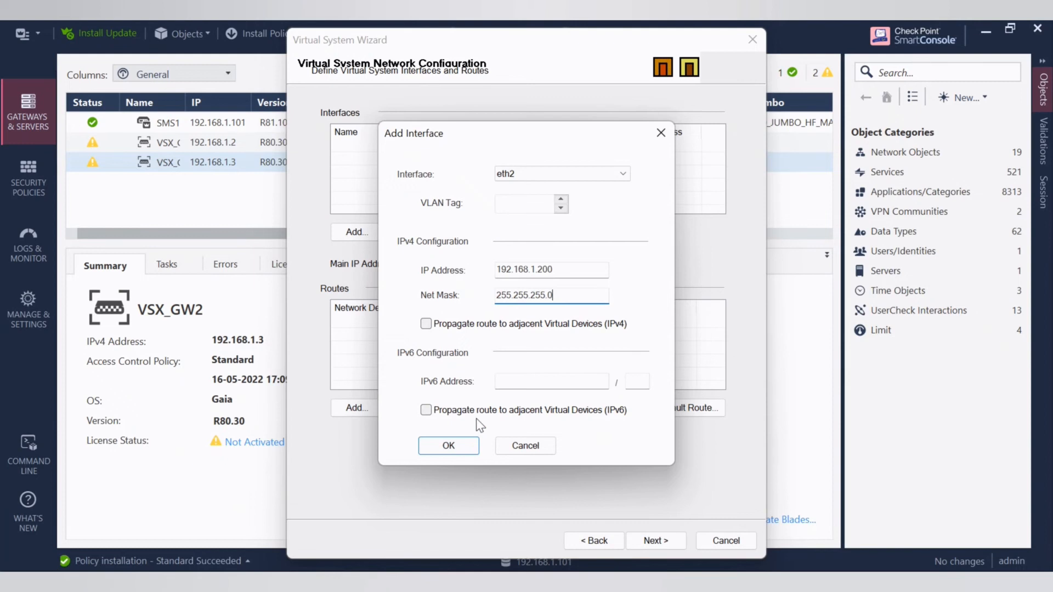
{"action": "left_click", "coordinate": [455, 445]}
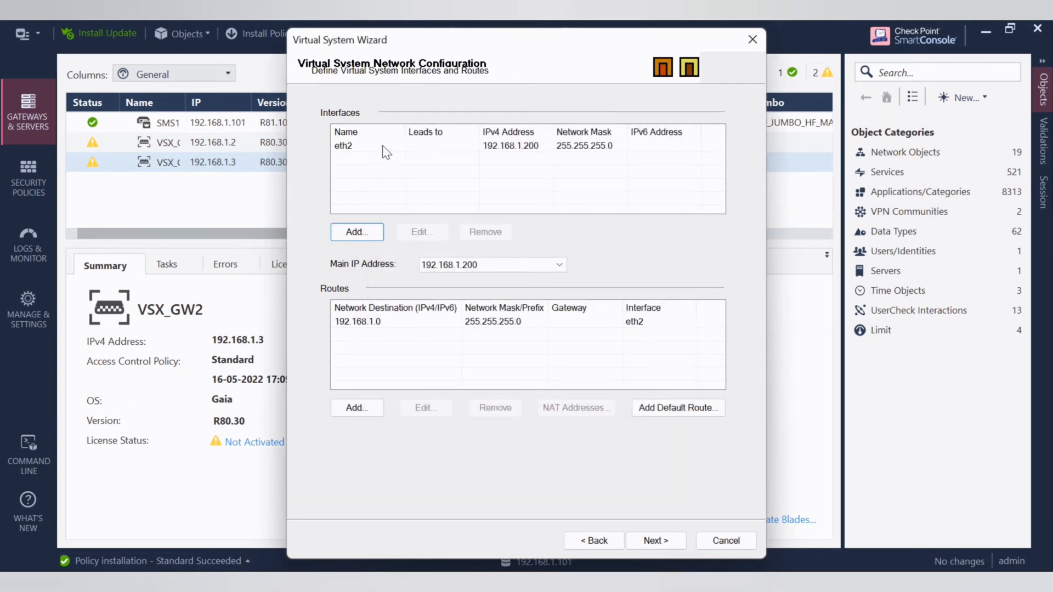
{"action": "left_click", "coordinate": [360, 230]}
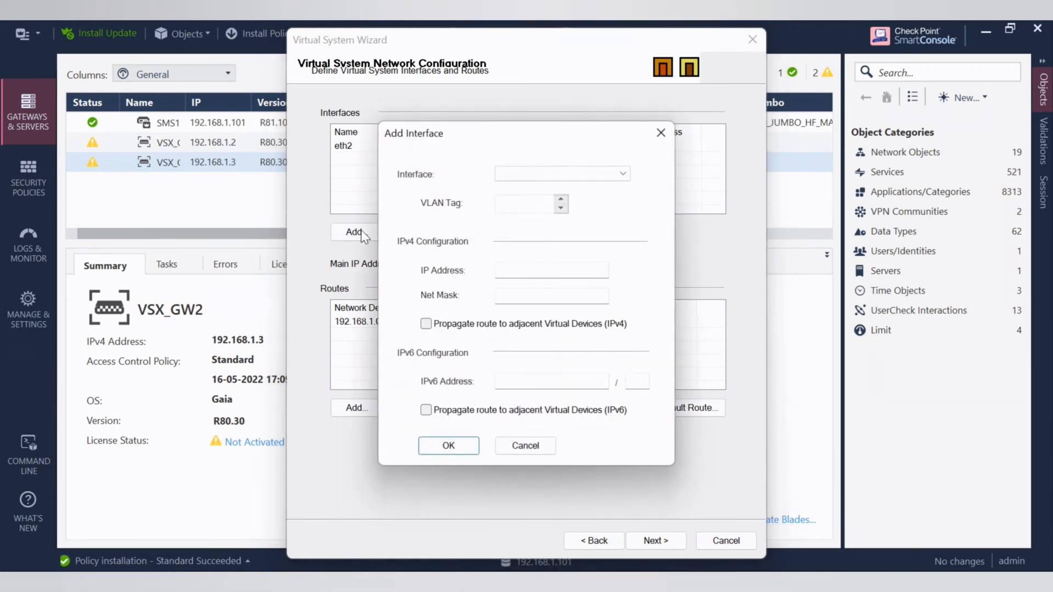
{"action": "left_click", "coordinate": [601, 174]}
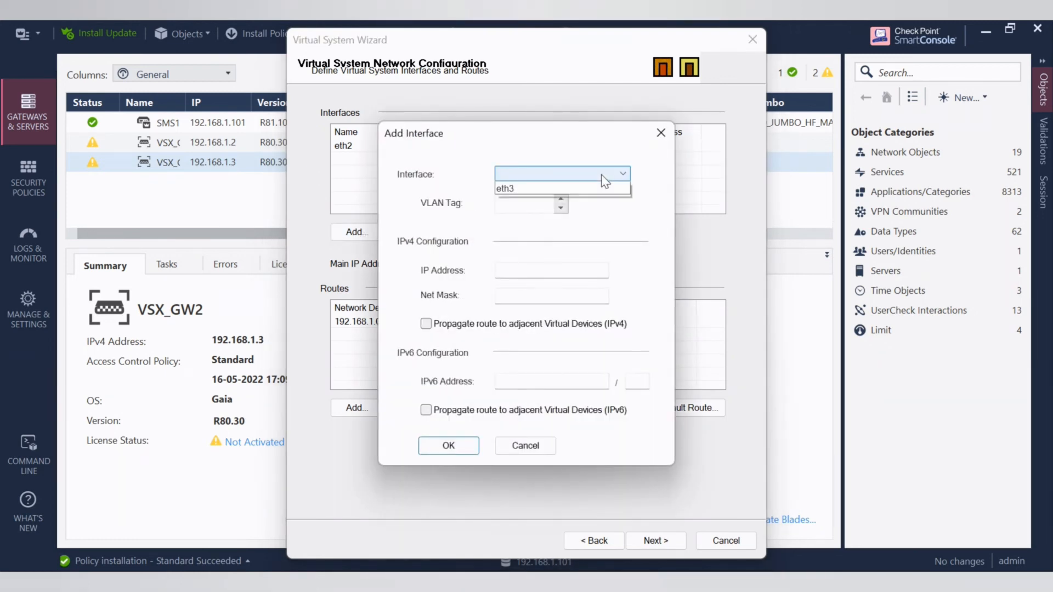
{"action": "left_click", "coordinate": [662, 133]}
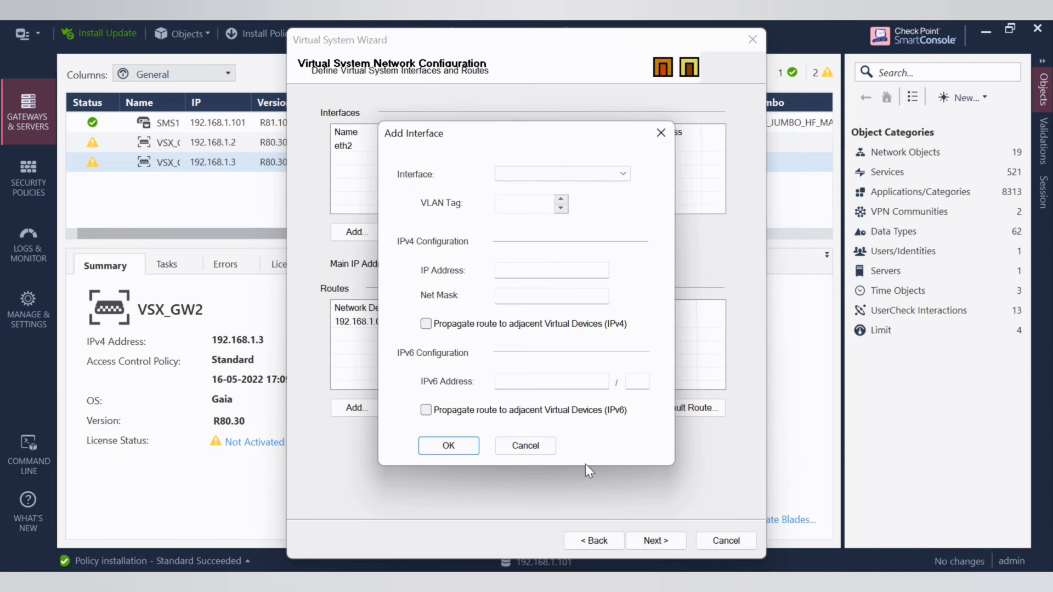
{"action": "left_click", "coordinate": [534, 448]}
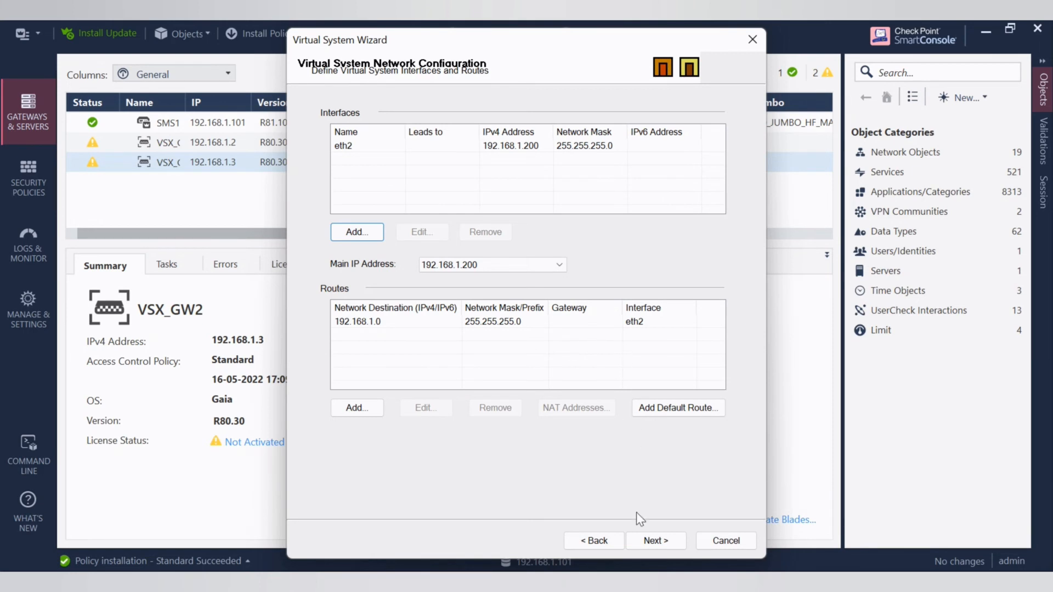
- Run the VS1 creation to completion and close the wizard without launching another virtual system wizard
{"action": "left_click", "coordinate": [655, 540]}
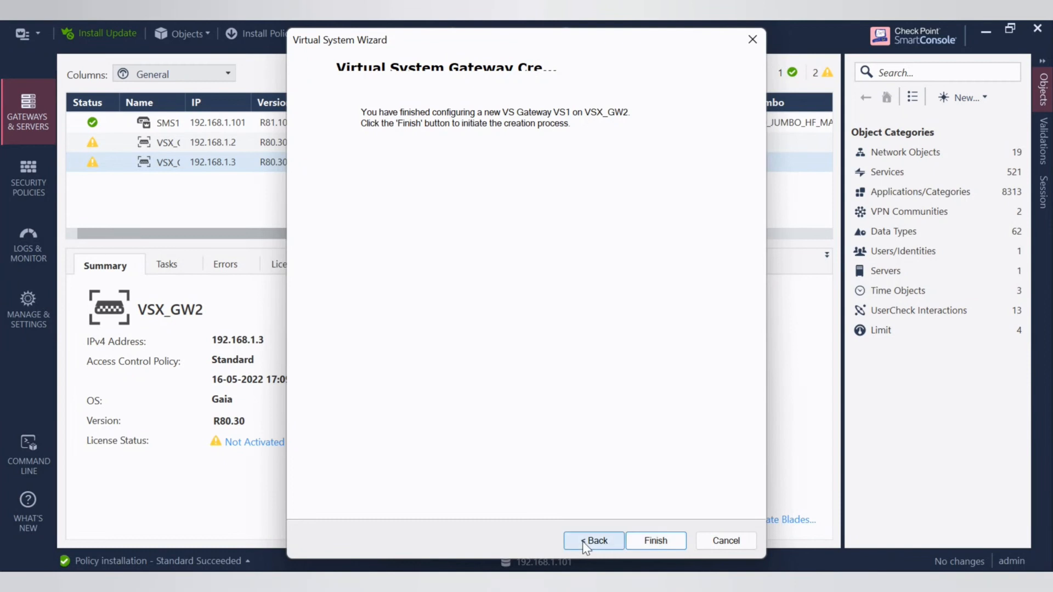
{"action": "left_click", "coordinate": [655, 541]}
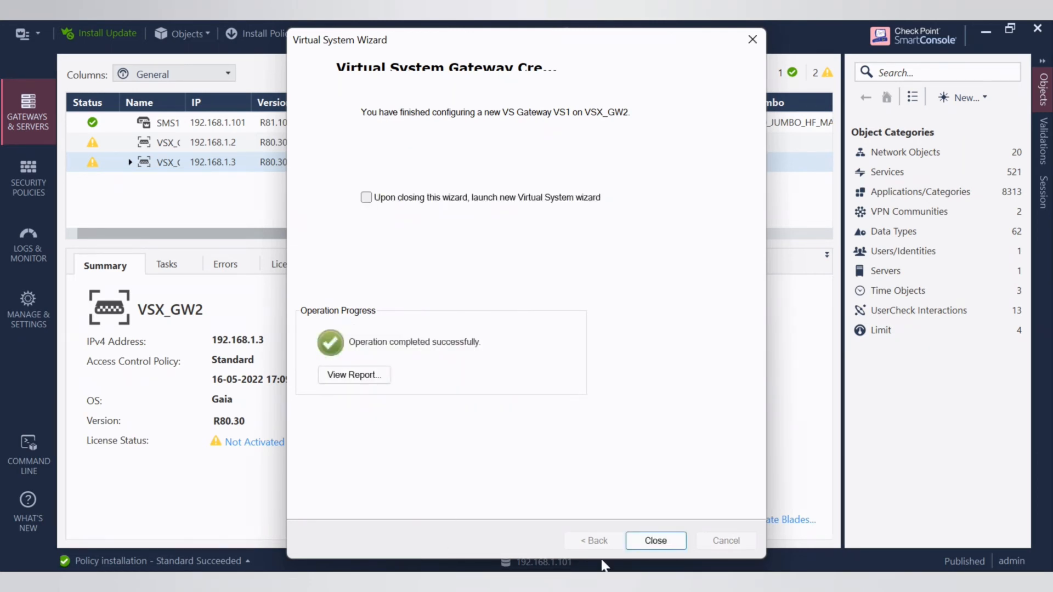
{"action": "mouse_move", "coordinate": [606, 565]}
{"action": "left_click", "coordinate": [664, 540]}
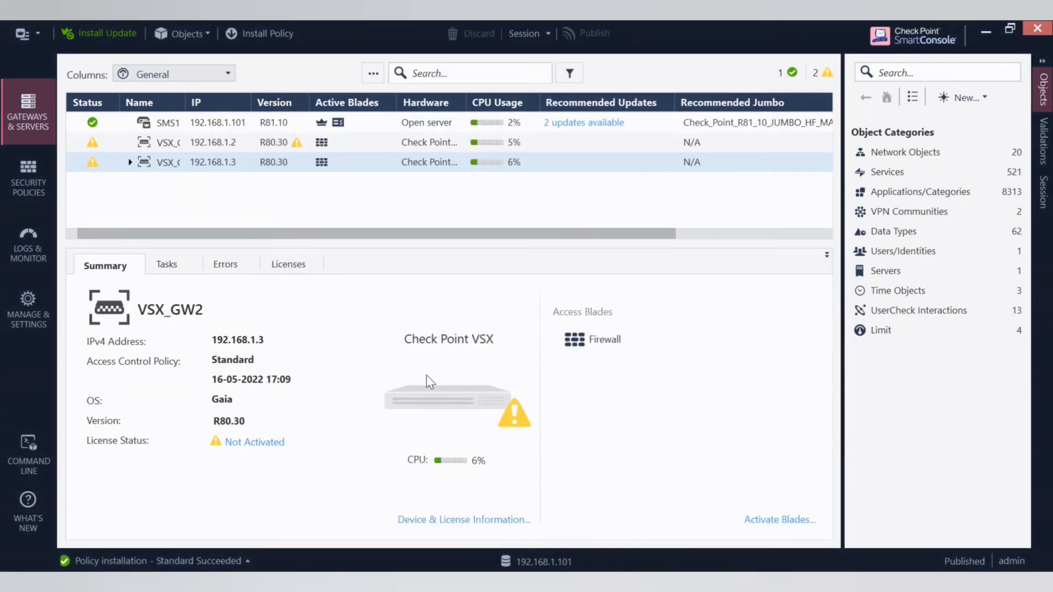
{"action": "left_click", "coordinate": [39, 34]}
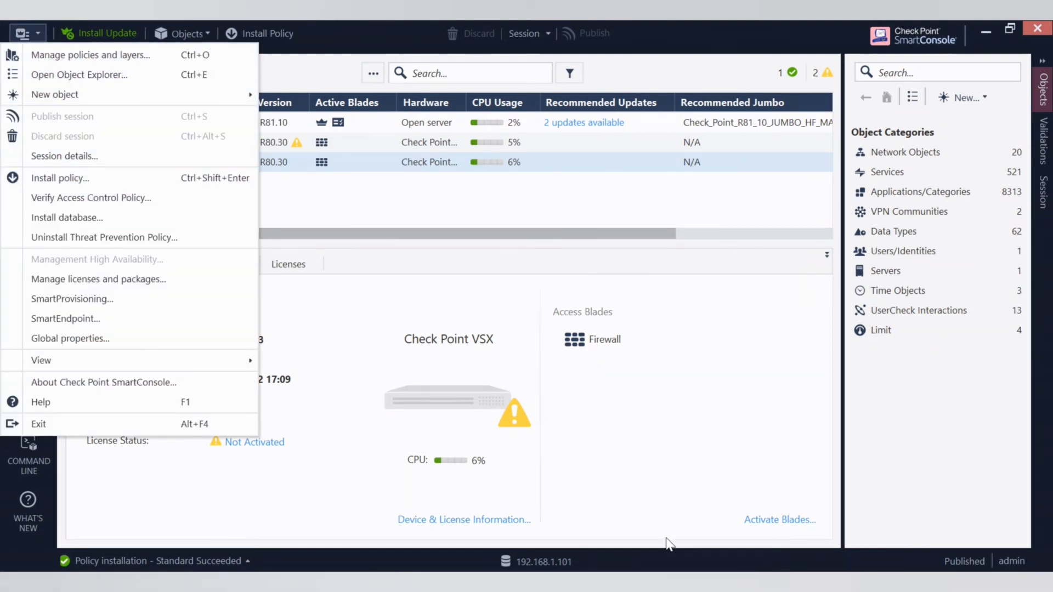
{"action": "key", "text": "Escape"}
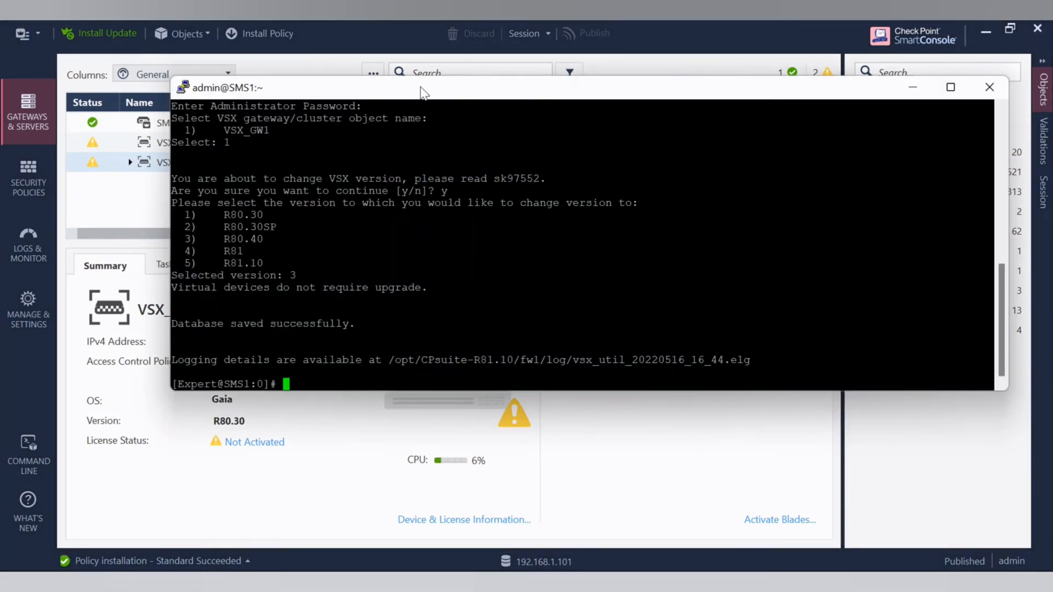
- Open a new PuTTY SSH session to 192.168.1.3 and log in as admin with the account password
{"action": "right_click", "coordinate": [421, 87]}
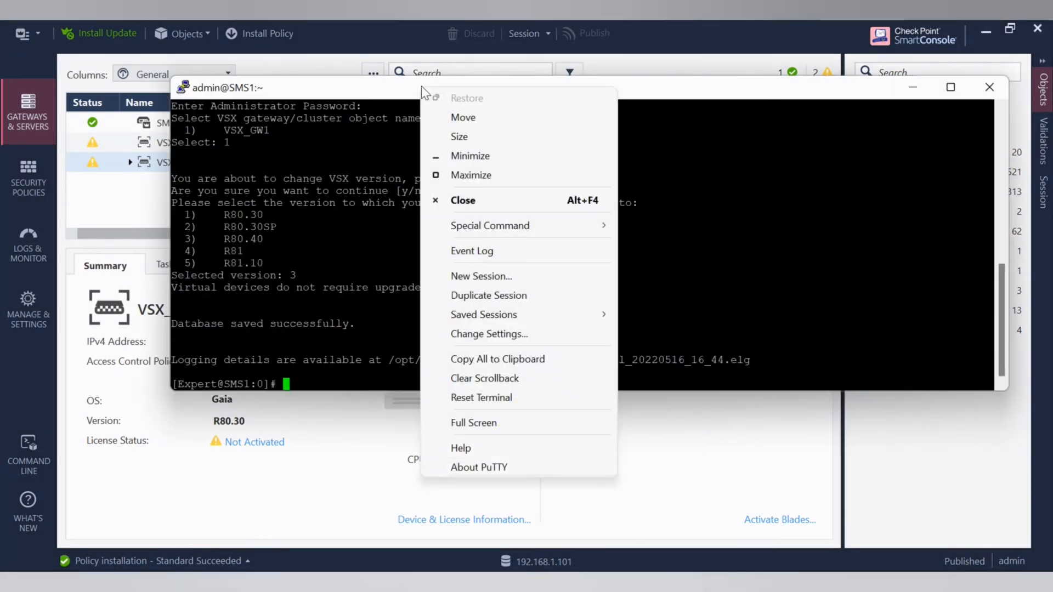
{"action": "left_click", "coordinate": [505, 277]}
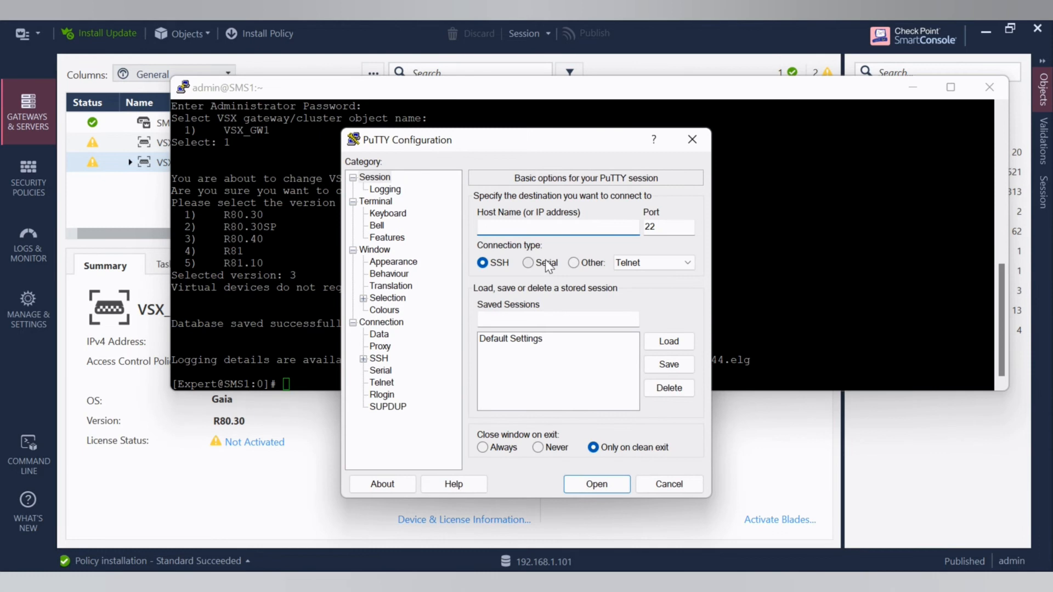
{"action": "type", "text": "192.168.1."}
{"action": "type", "text": "3"}
{"action": "left_click", "coordinate": [595, 484]}
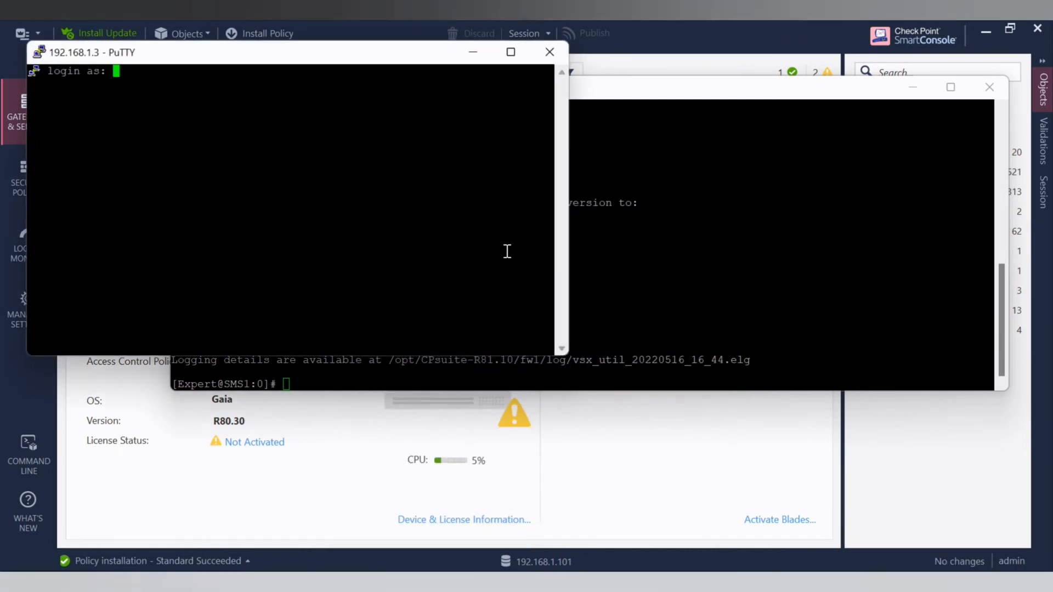
{"action": "type", "text": "admin"}
{"action": "key", "text": "Return"}
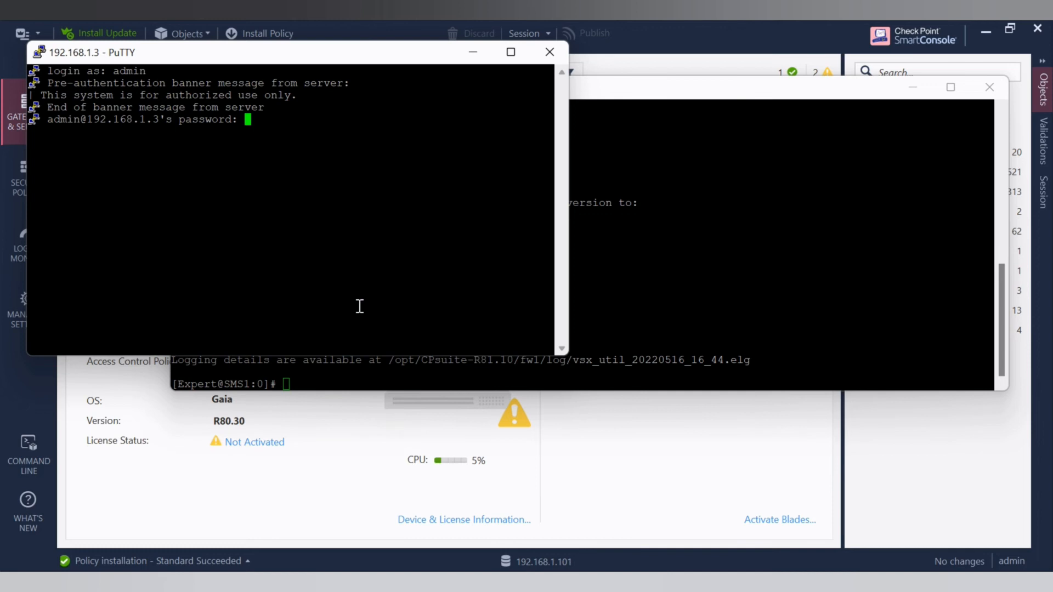
{"action": "key", "text": "Return"}
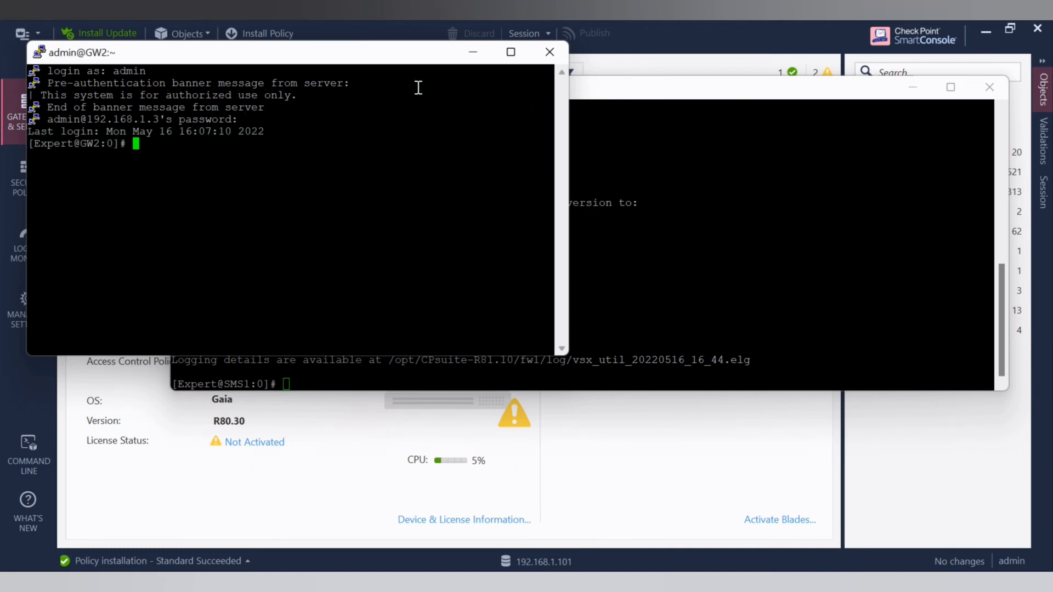
- Narrow the SMS1 terminal window and arrange it side by side with the GW2 terminal
{"action": "left_click_drag", "start_coordinate": [375, 61], "coordinate": [599, 76]}
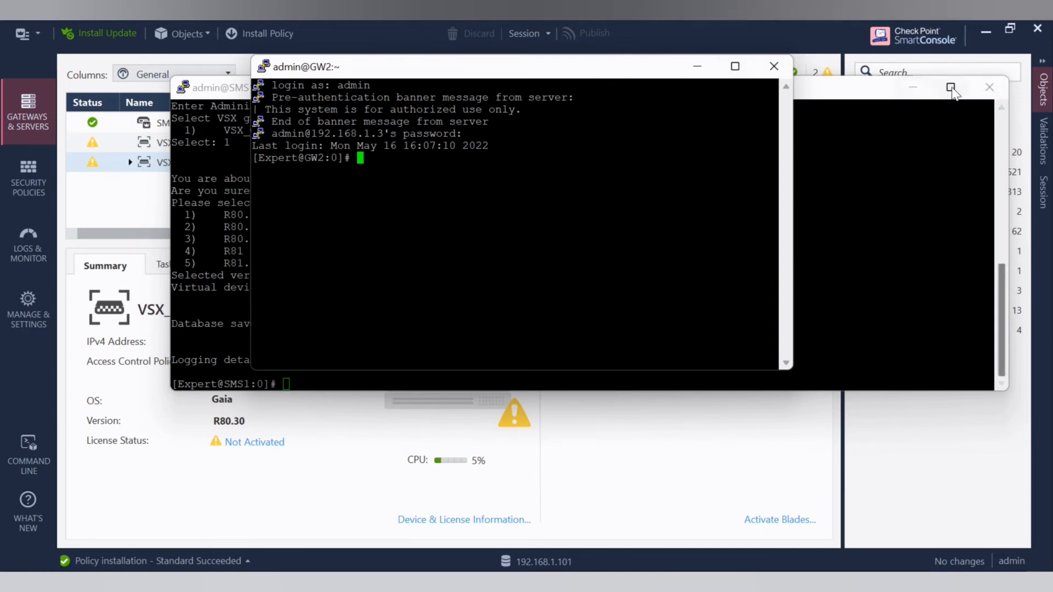
{"action": "left_click_drag", "start_coordinate": [1009, 125], "coordinate": [535, 126]}
{"action": "left_click_drag", "start_coordinate": [333, 89], "coordinate": [232, 91]}
{"action": "left_click_drag", "start_coordinate": [516, 66], "coordinate": [692, 92]}
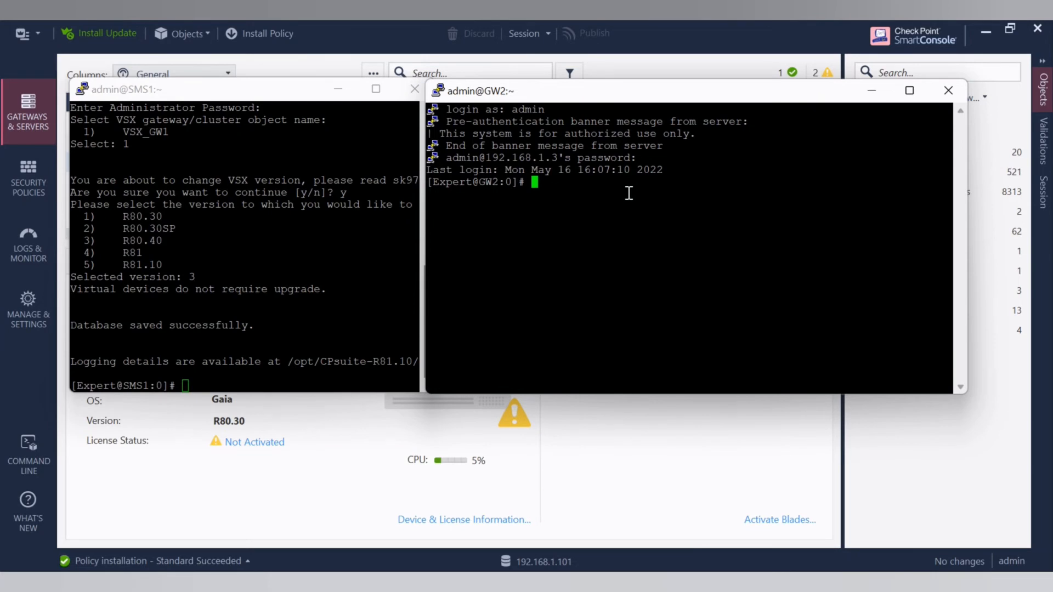
- Run vsx stat -v on GW2 and check VS1's access control policy in the virtual devices status
{"action": "type", "text": "vsx stat -v"}
{"action": "key", "text": "Return"}
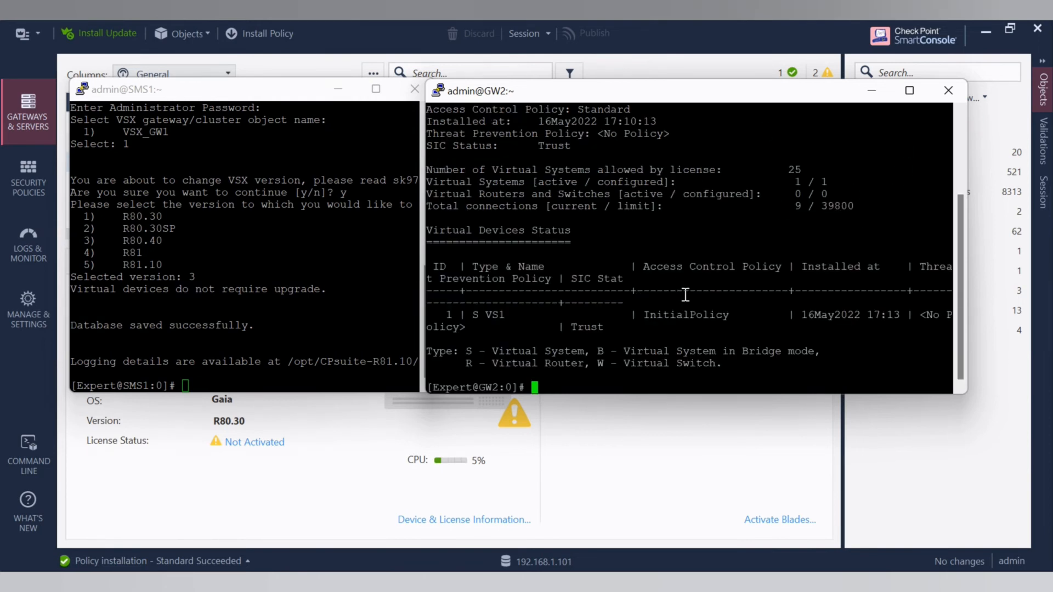
{"action": "left_click_drag", "start_coordinate": [466, 315], "coordinate": [492, 318]}
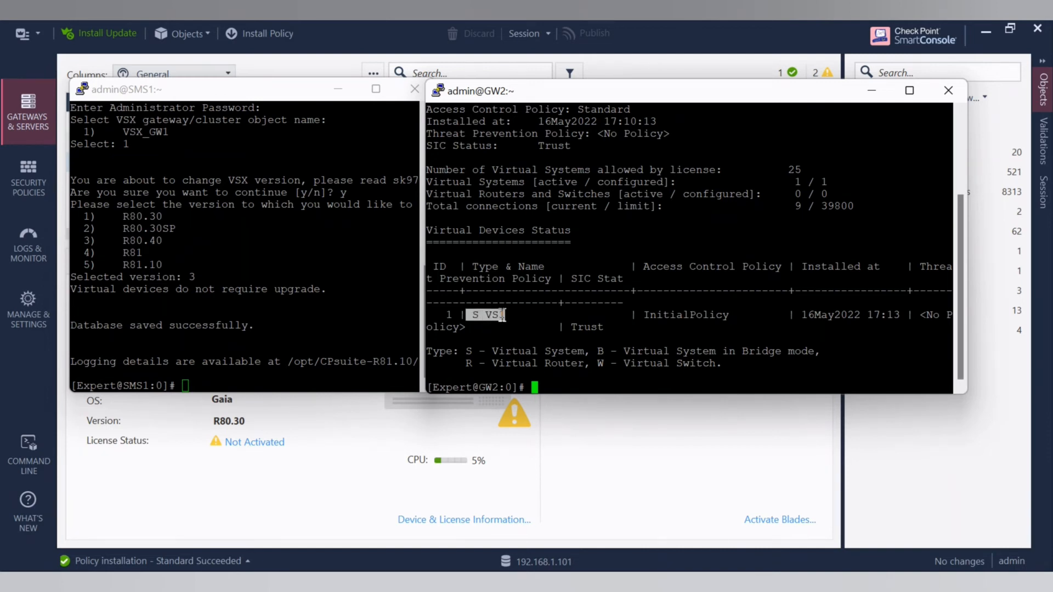
{"action": "left_click_drag", "start_coordinate": [645, 315], "coordinate": [735, 317]}
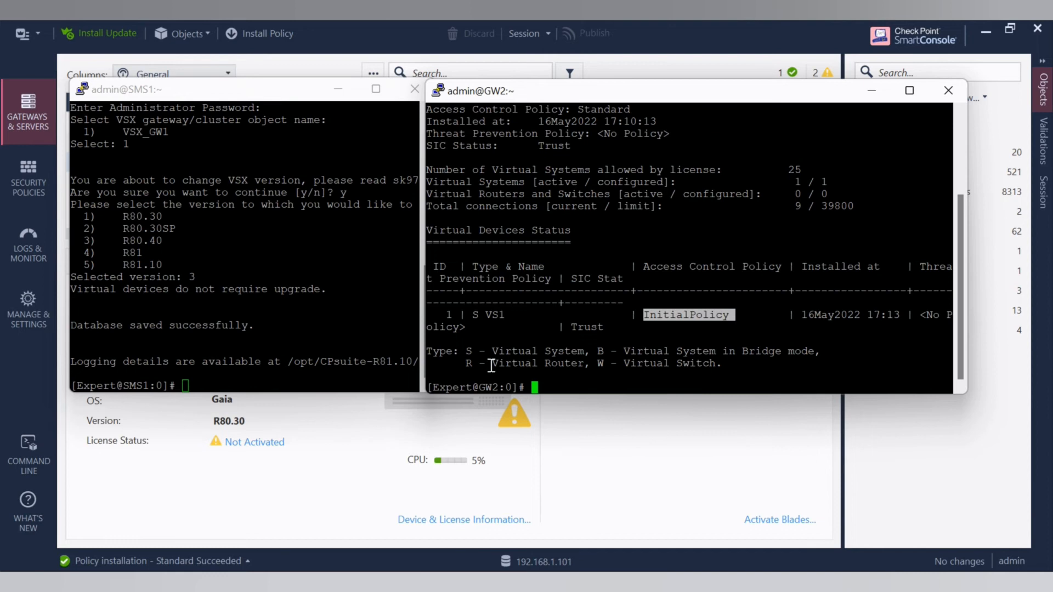
- Minimize the SMS1 terminal, switch back to SmartConsole and install the Standard policy on VS1 only, leaving out VSX_GW2
{"action": "left_click", "coordinate": [248, 218]}
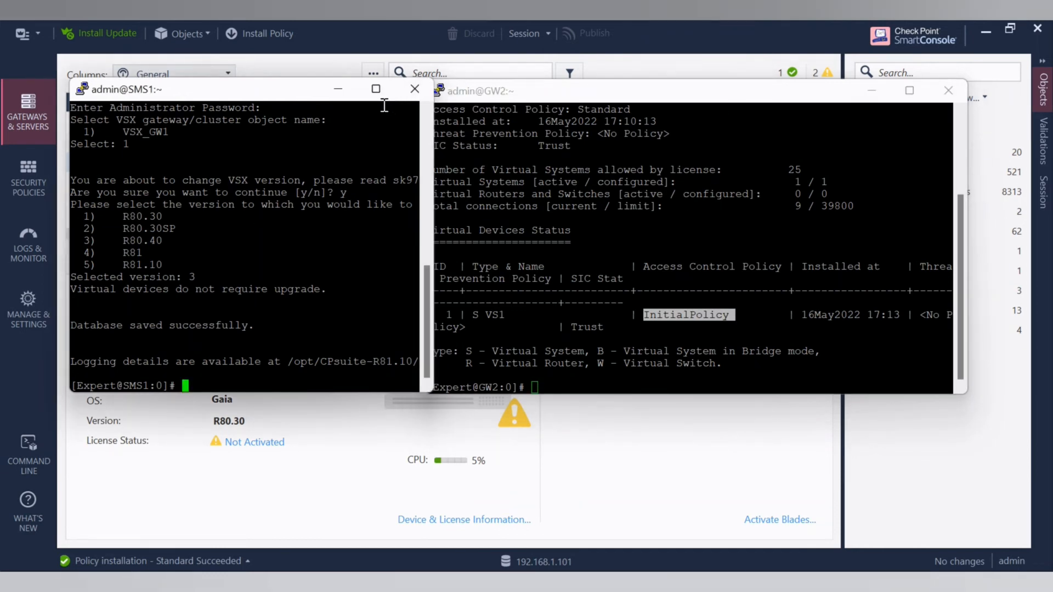
{"action": "left_click", "coordinate": [339, 90]}
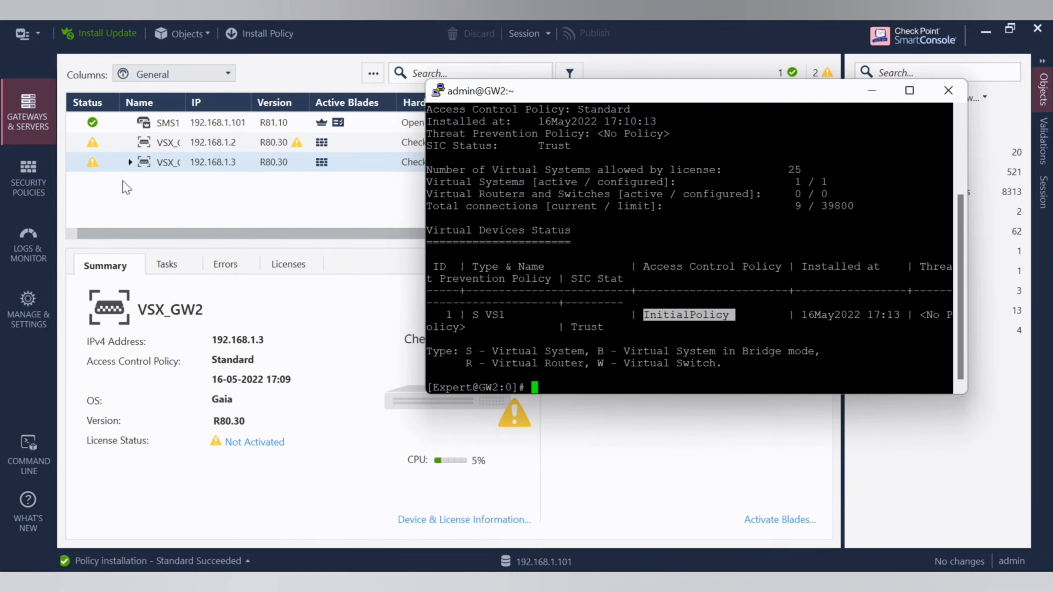
{"action": "left_click", "coordinate": [181, 192]}
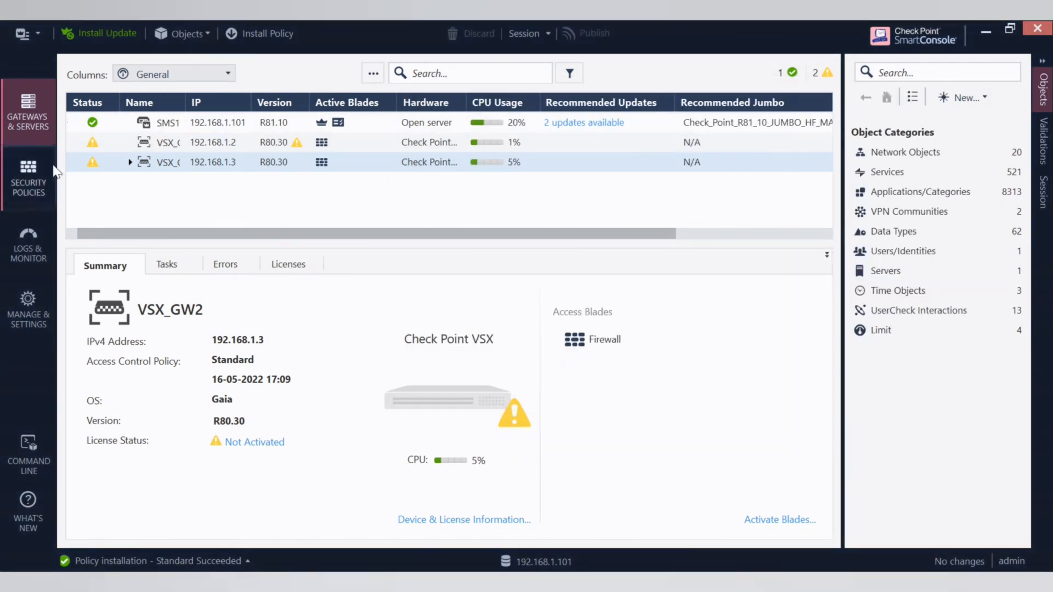
{"action": "left_click", "coordinate": [38, 31]}
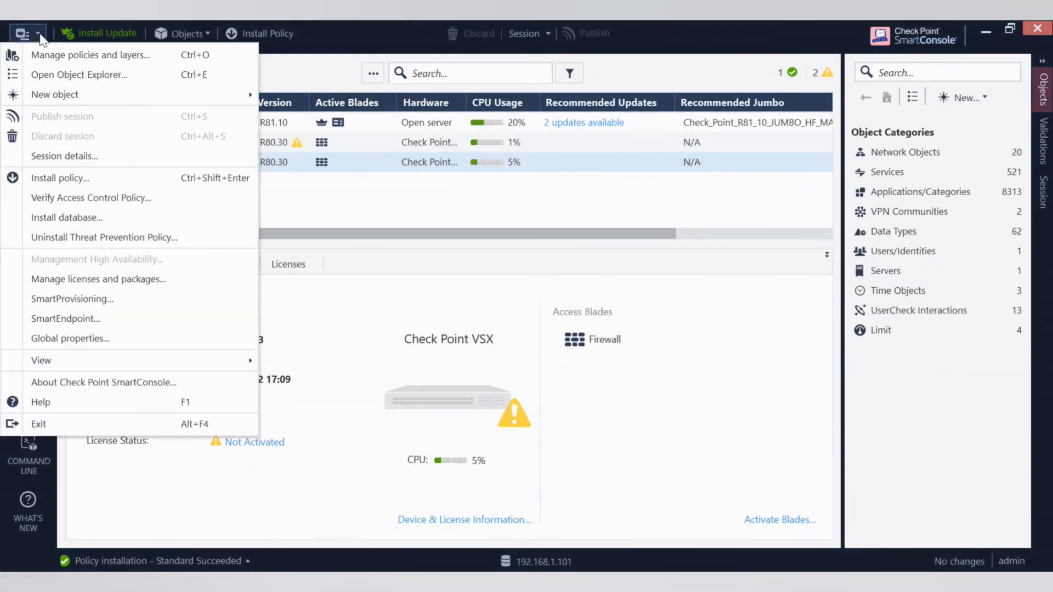
{"action": "left_click", "coordinate": [80, 179]}
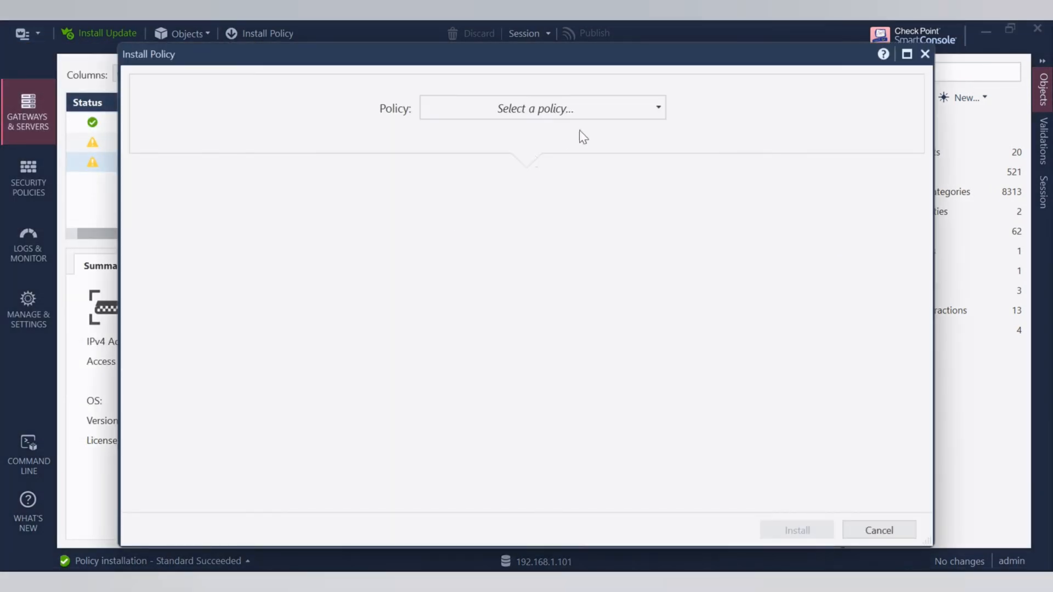
{"action": "left_click", "coordinate": [615, 110]}
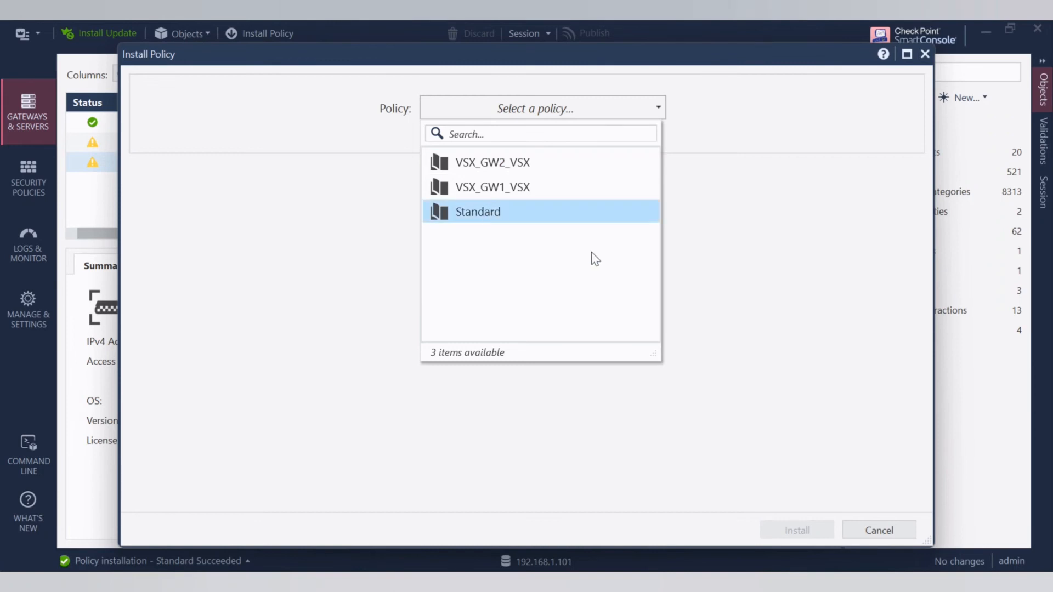
{"action": "left_click", "coordinate": [598, 213]}
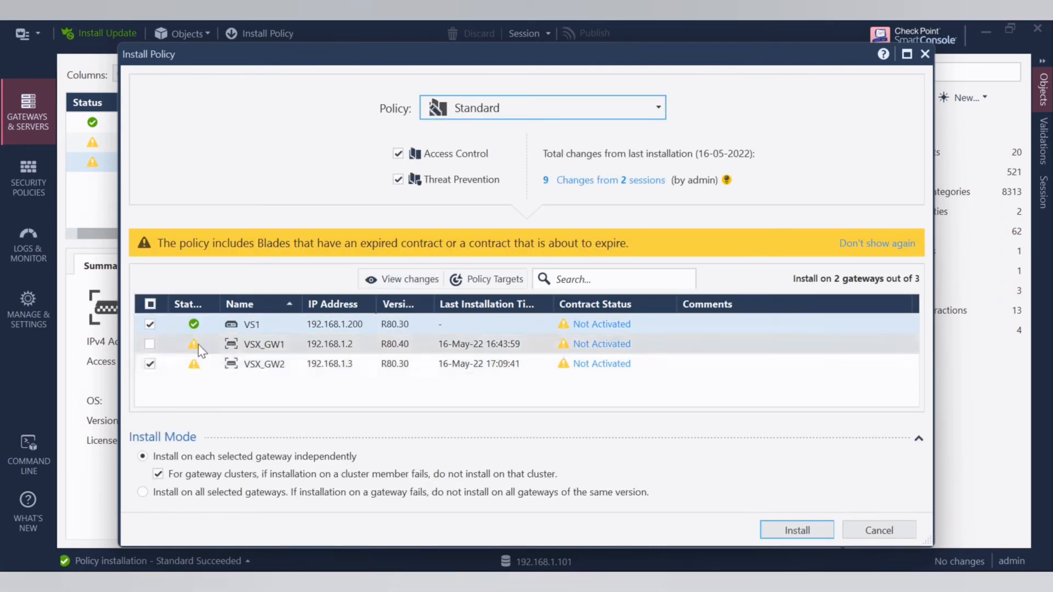
{"action": "left_click", "coordinate": [151, 365]}
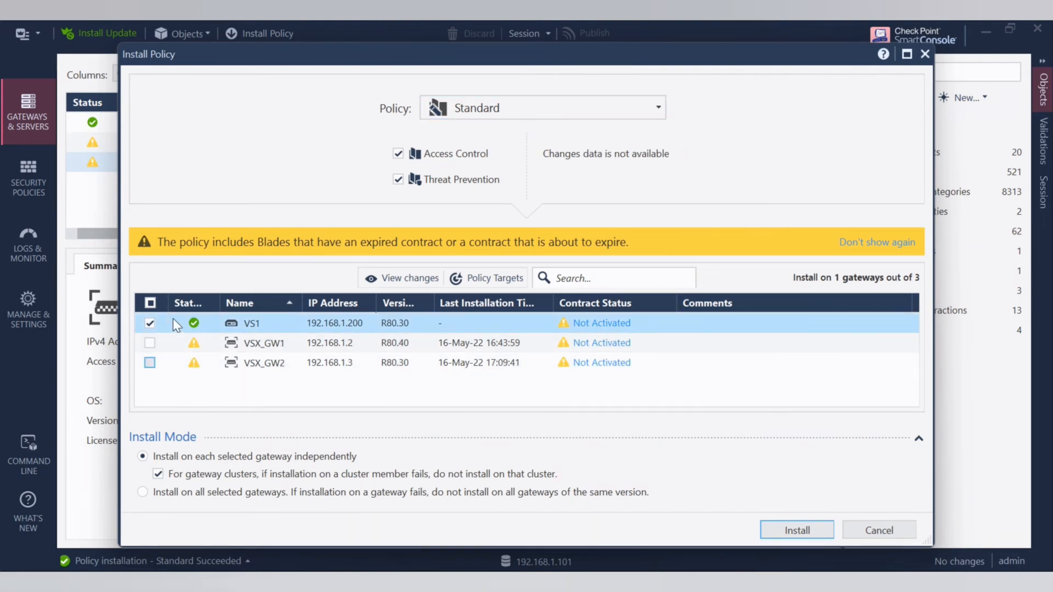
{"action": "left_click", "coordinate": [791, 529]}
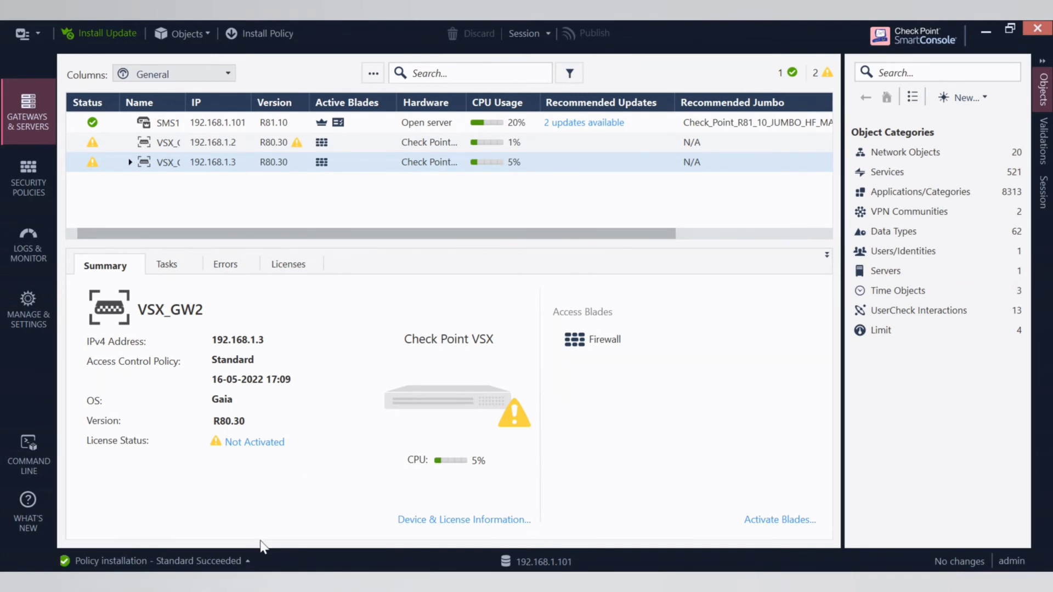
{"action": "left_click", "coordinate": [249, 561]}
- Switch to the GW2 terminal and rerun vsx stat -v to check the policy installed on VS1
{"action": "mouse_move", "coordinate": [681, 582]}
{"action": "left_click", "coordinate": [736, 553]}
{"action": "left_click", "coordinate": [595, 374]}
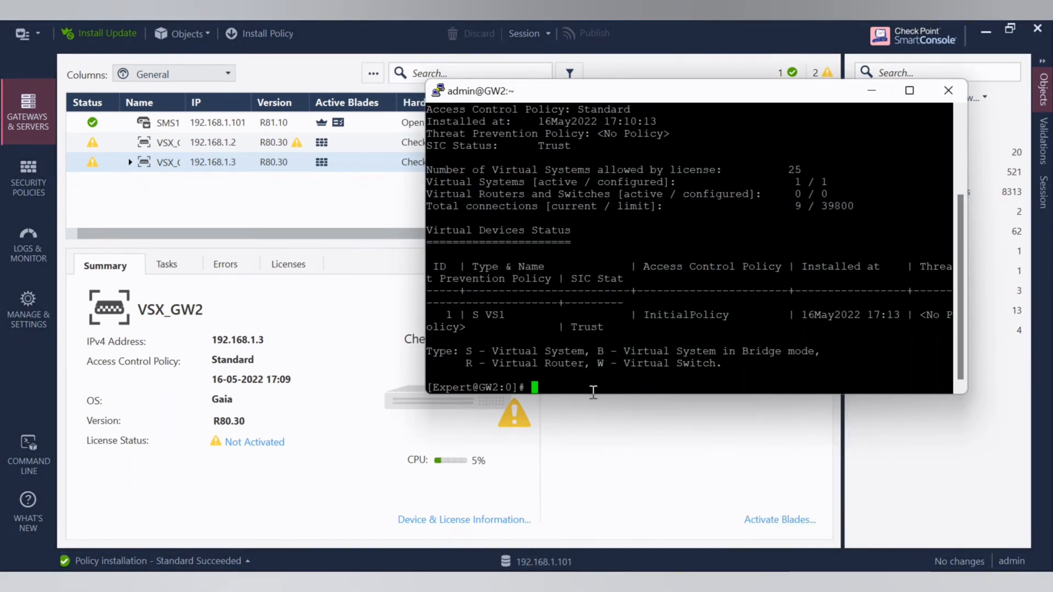
{"action": "type", "text": "vsx stat -v"}
{"action": "key", "text": "Return"}
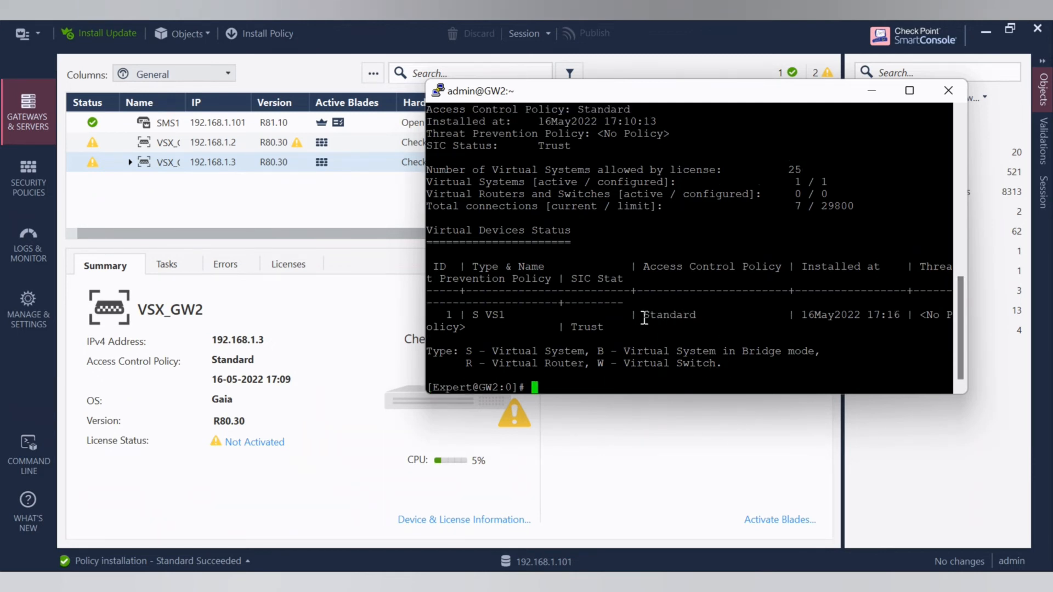
{"action": "left_click_drag", "start_coordinate": [644, 319], "coordinate": [702, 317]}
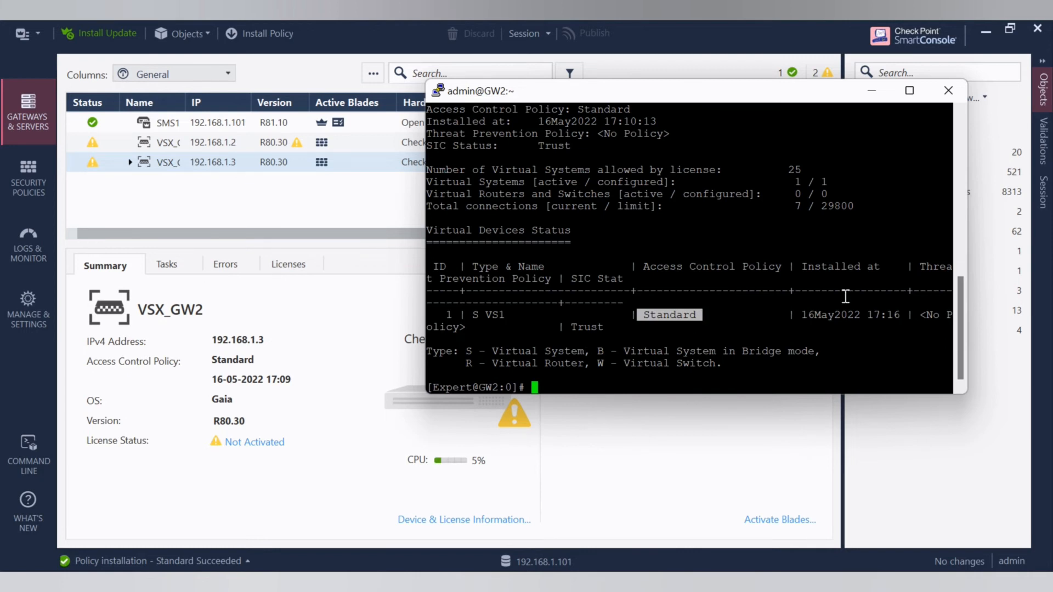
- Set the GW2 shell context to virtual system VS1 with vsenv 1
{"action": "left_click", "coordinate": [638, 365]}
{"action": "type", "text": "vsenv"}
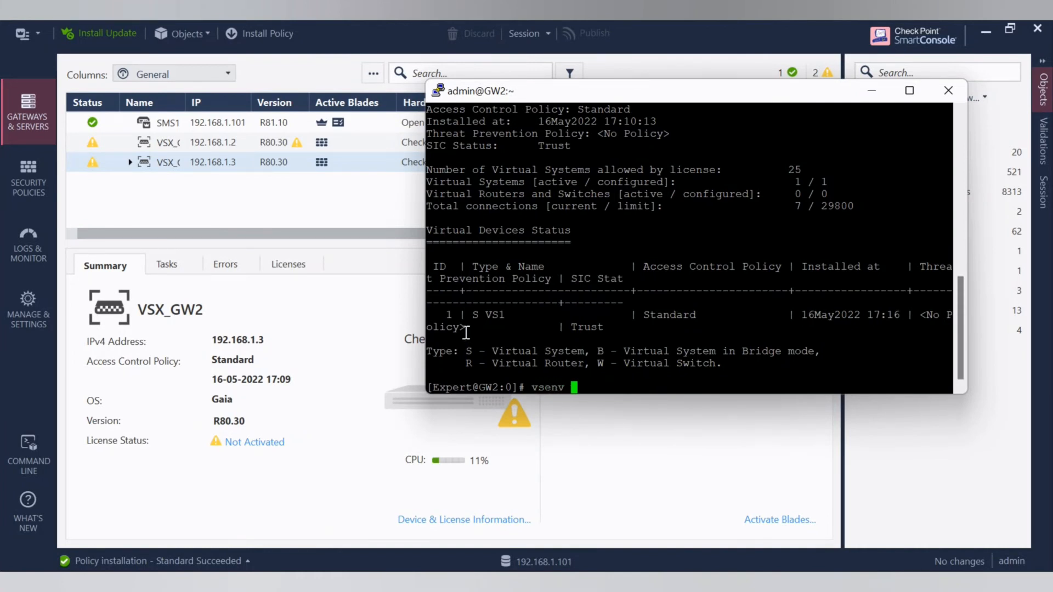
{"action": "double_click", "coordinate": [453, 314]}
{"action": "right_click", "coordinate": [579, 384]}
{"action": "key", "text": "Return"}
- Run fw ver in the VS1 context to check its software version
{"action": "type", "text": "fw v"}
{"action": "type", "text": "er"}
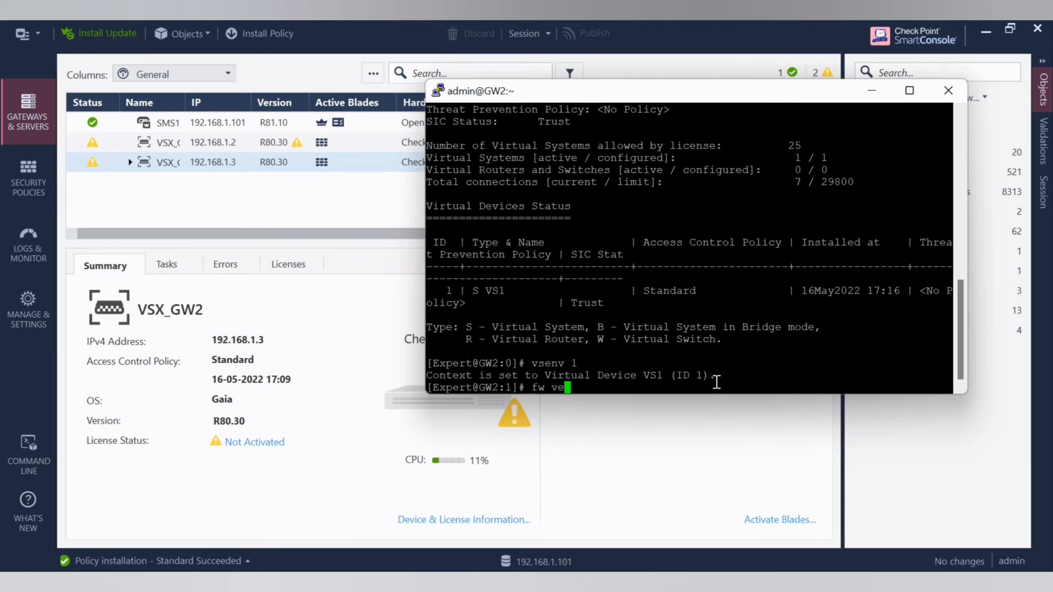
{"action": "key", "text": "Return"}
{"action": "left_click_drag", "start_coordinate": [677, 377], "coordinate": [730, 378]}
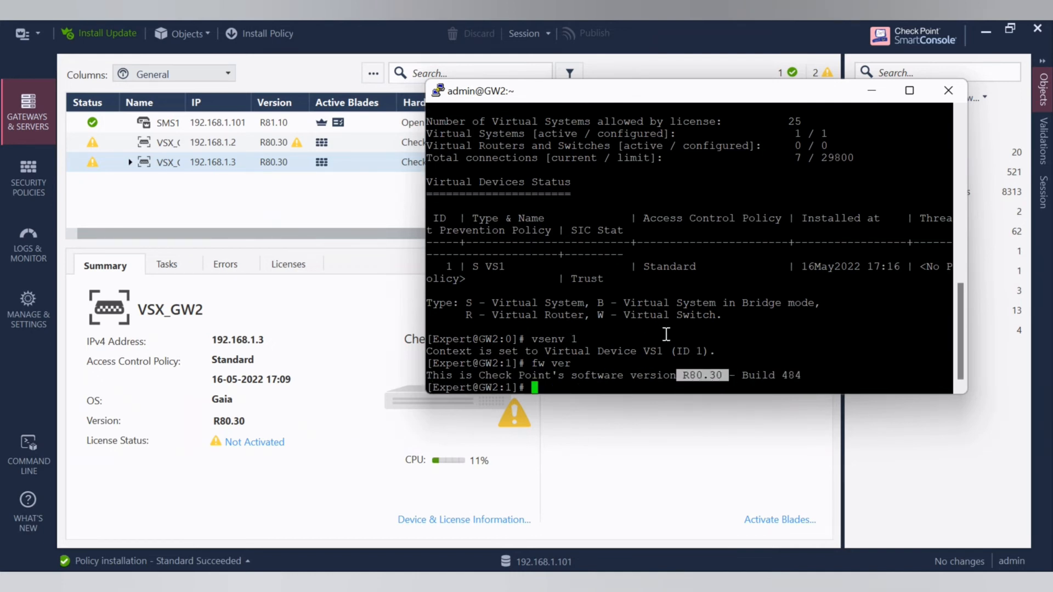
{"action": "left_click", "coordinate": [563, 377]}
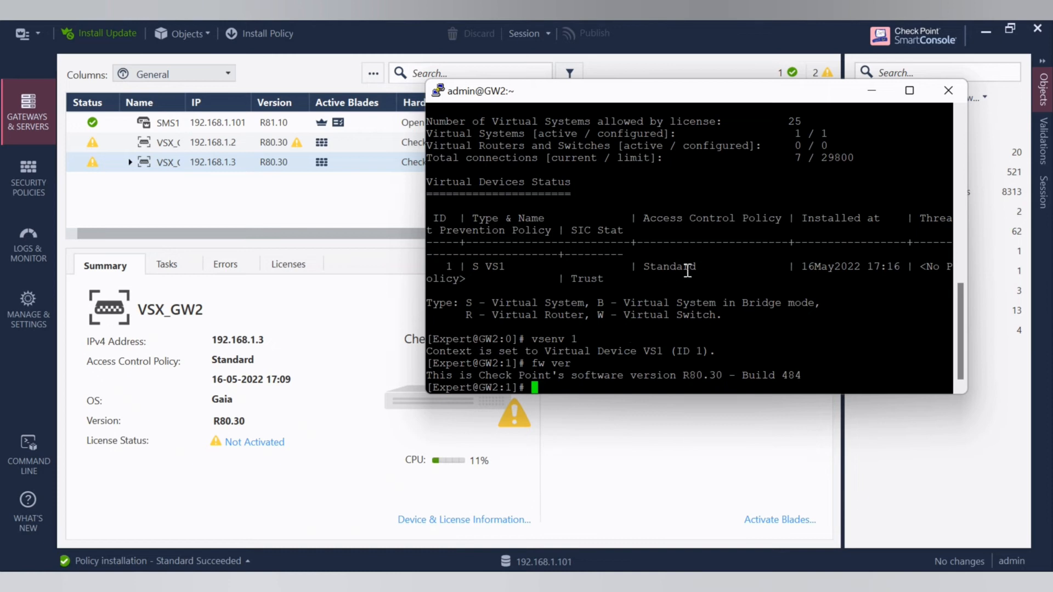
- Switch to the SMS1 terminal, maximize it and rerun vsx_util upgrade on a cleared screen
{"action": "left_click", "coordinate": [291, 204]}
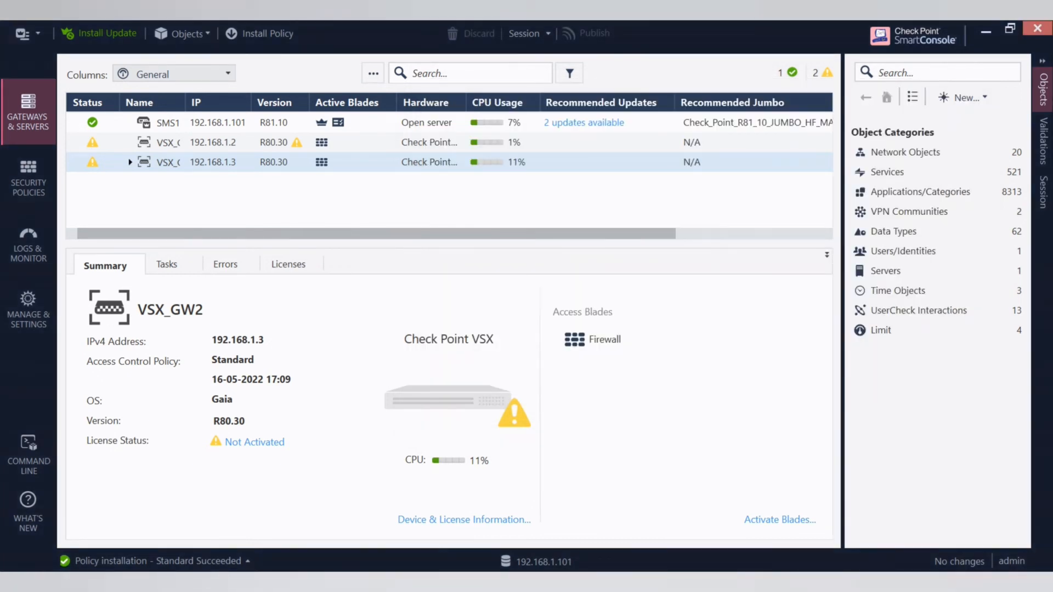
{"action": "mouse_move", "coordinate": [677, 583]}
{"action": "left_click", "coordinate": [623, 522]}
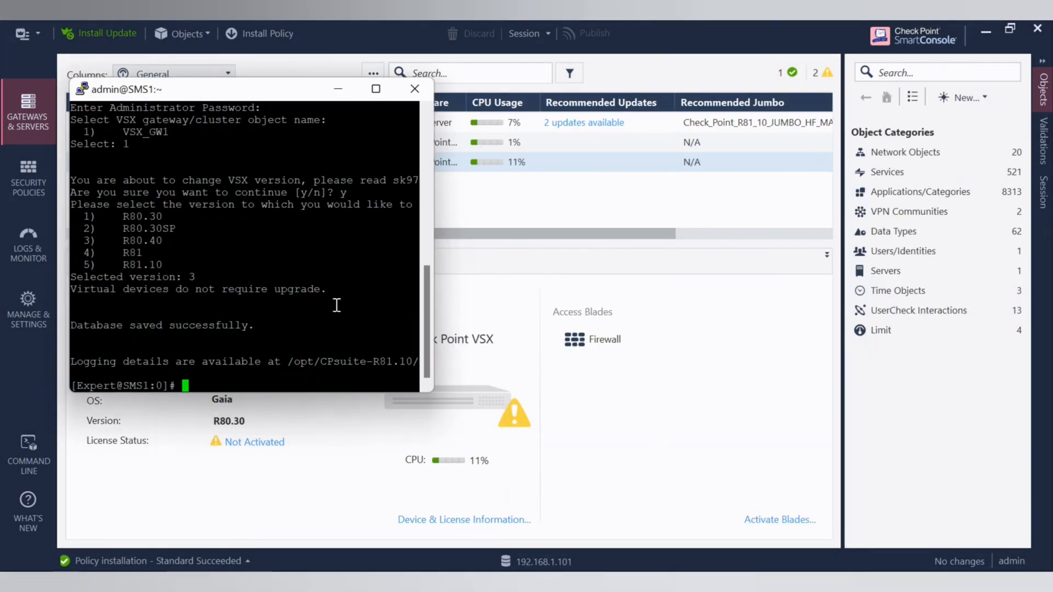
{"action": "left_click", "coordinate": [376, 89]}
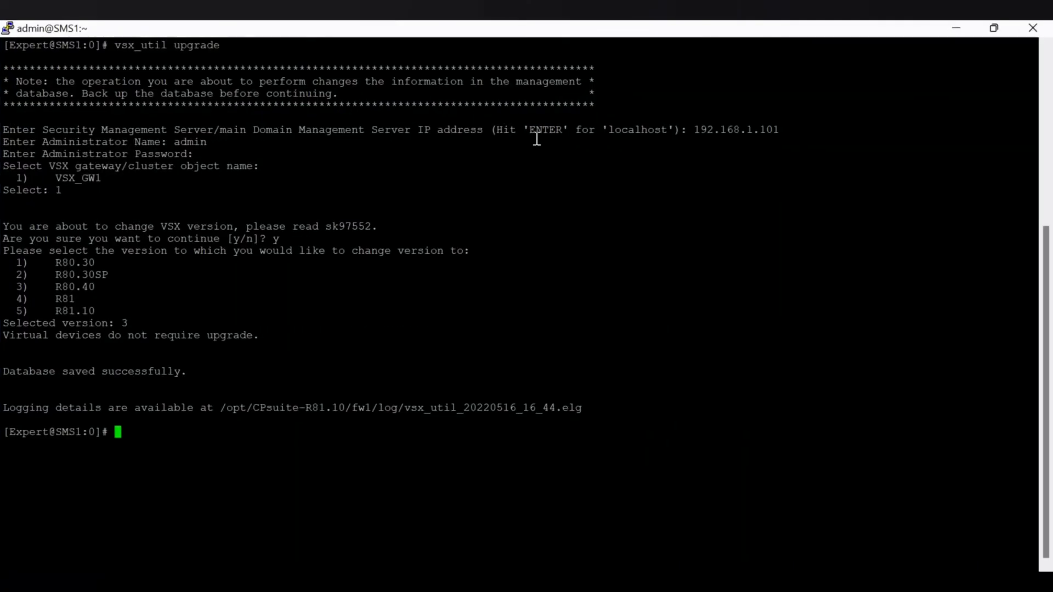
{"action": "type", "text": "clear"}
{"action": "key", "text": "Return"}
{"action": "key", "text": "Up"}
{"action": "key", "text": "Up"}
{"action": "key", "text": "Return"}
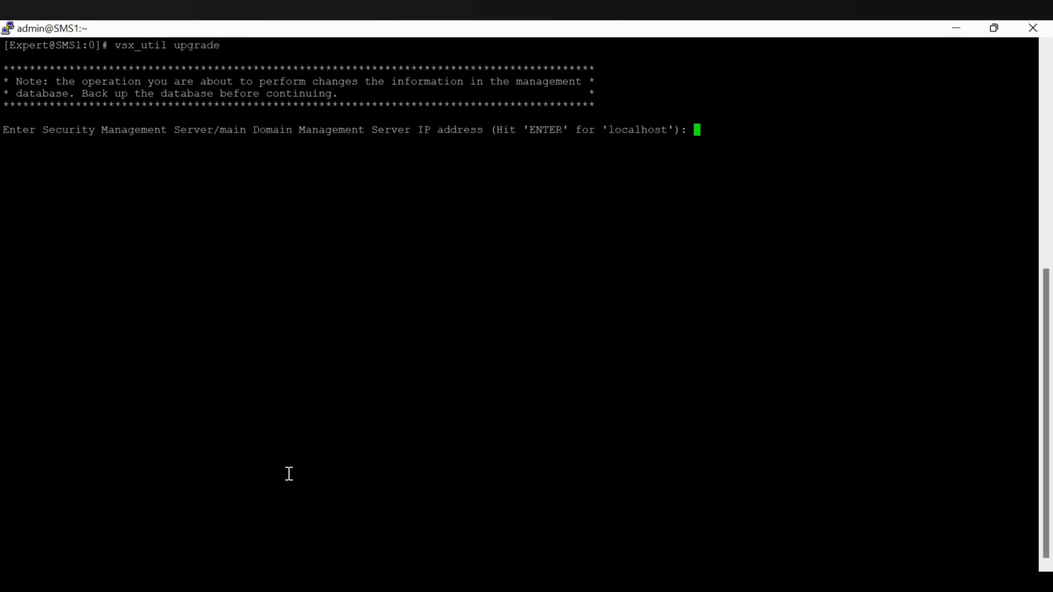
- Authenticate vsx_util to the management server at 192.168.1.101 as admin with the administrator password
{"action": "type", "text": "192.168"}
{"action": "type", "text": ".101"}
{"action": "key", "text": "Return"}
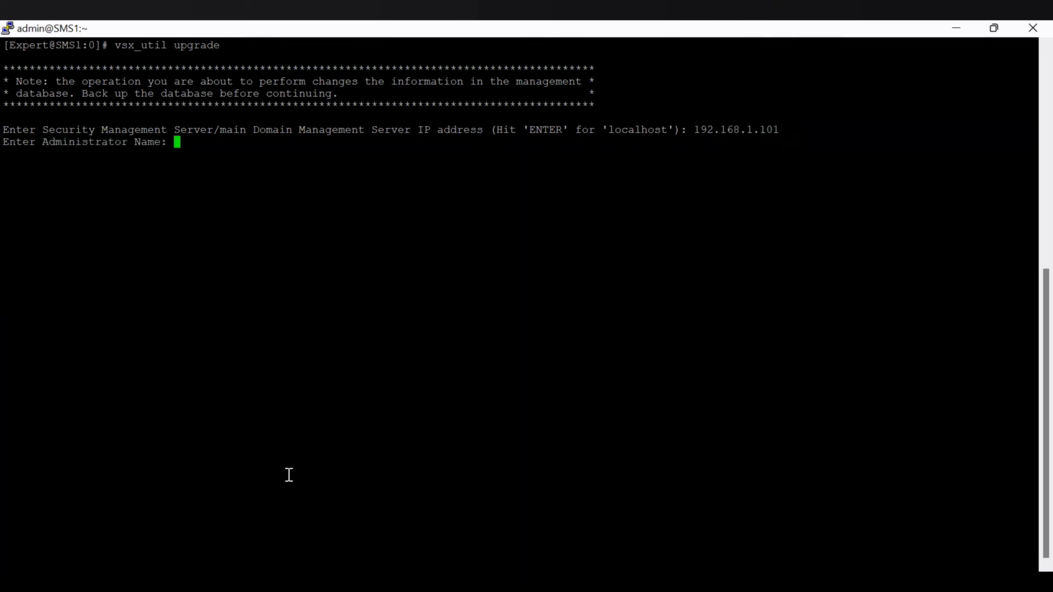
{"action": "type", "text": "admin"}
{"action": "key", "text": "Return"}
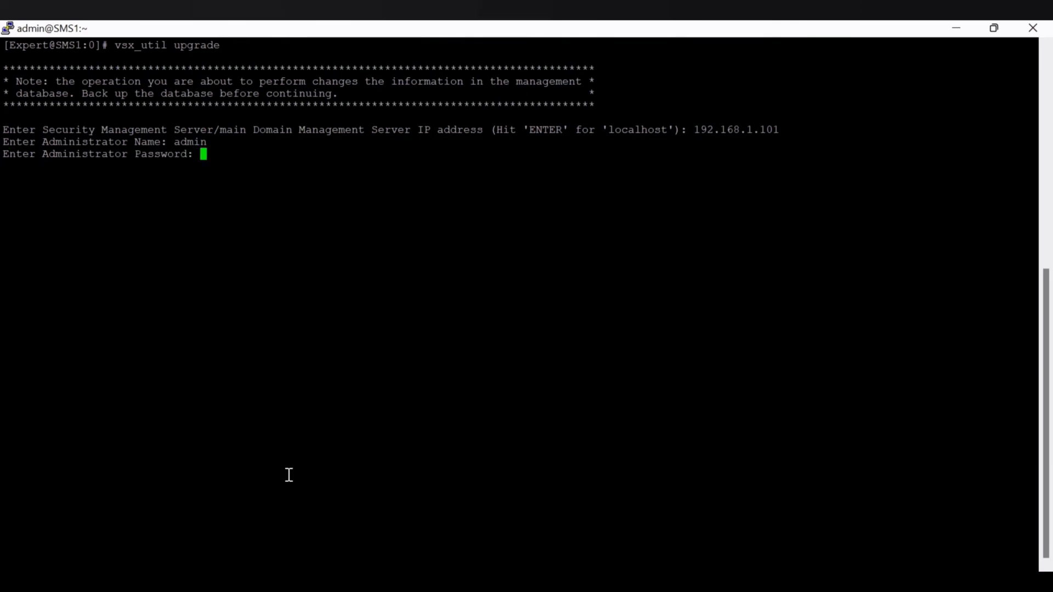
{"action": "key", "text": "Return"}
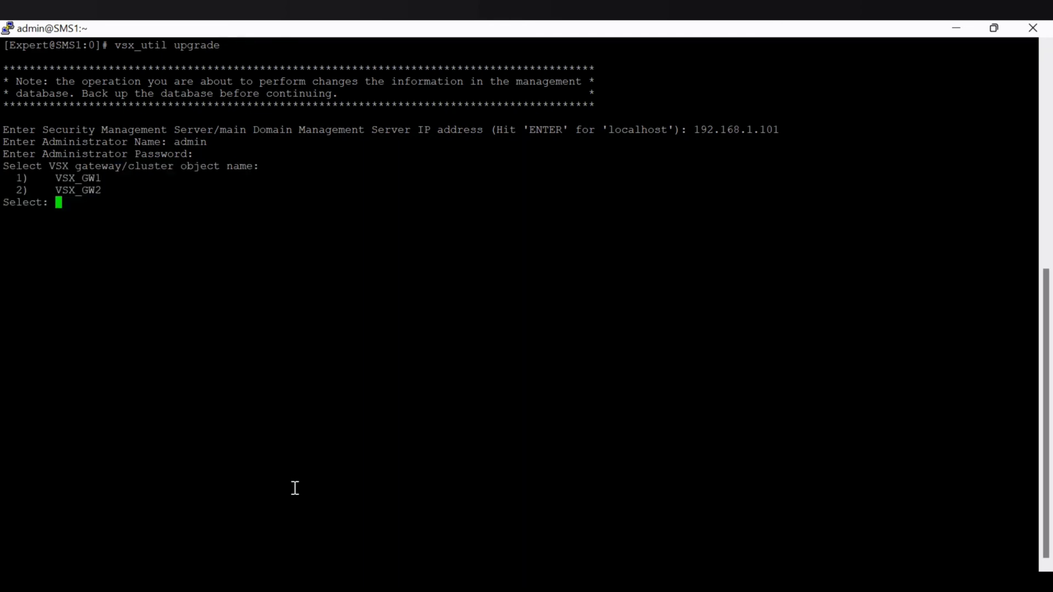
- Select VSX_GW2 as the object to upgrade, accept the version change and choose R80.40
{"action": "type", "text": "2"}
{"action": "key", "text": "Return"}
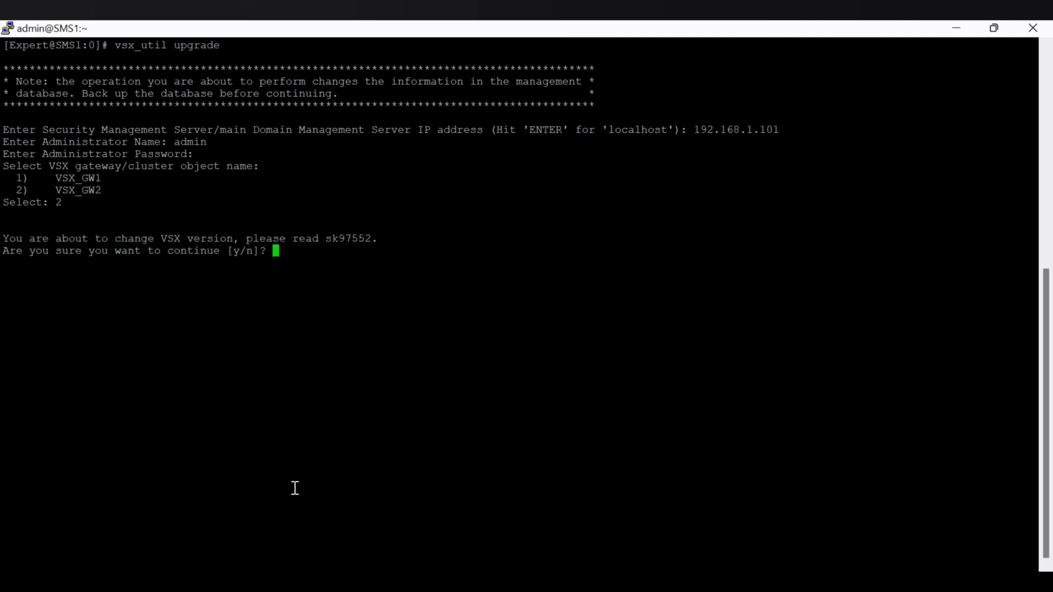
{"action": "type", "text": "y"}
{"action": "key", "text": "Return"}
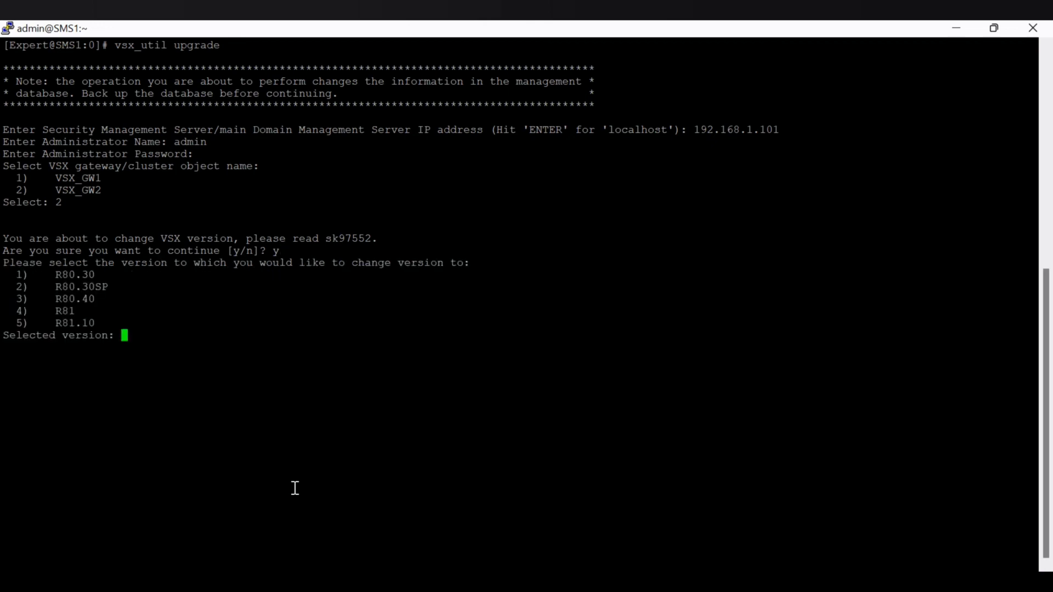
{"action": "type", "text": "3"}
{"action": "key", "text": "Return"}
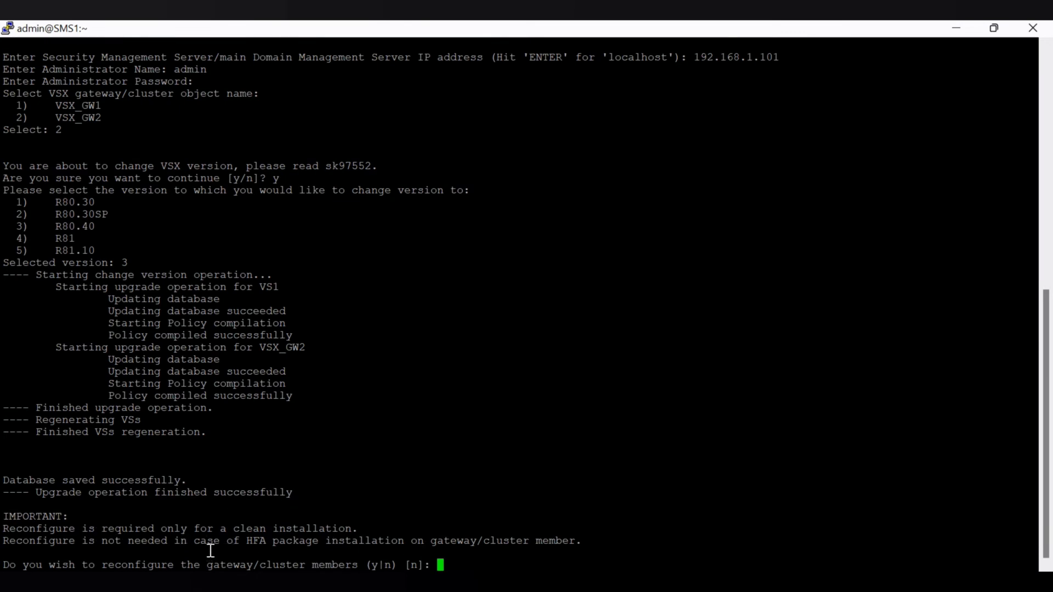
- Try to reconfigure the VSX_GW2 gateway, entering and retyping the activation key and setting the IPv4 CoreXL instance number to 1
{"action": "left_click_drag", "start_coordinate": [62, 529], "coordinate": [348, 529]}
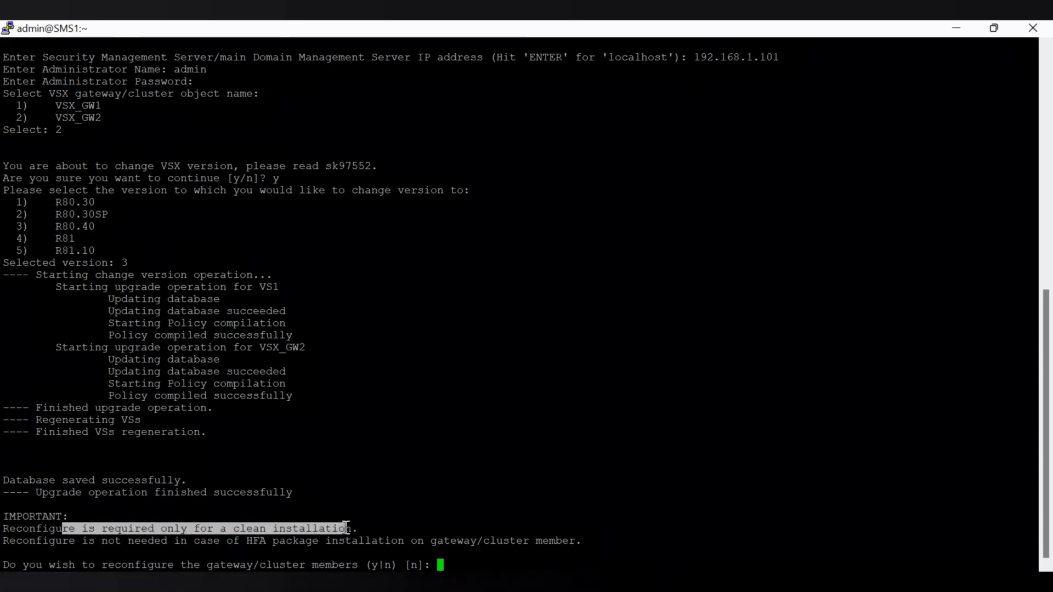
{"action": "left_click", "coordinate": [481, 558]}
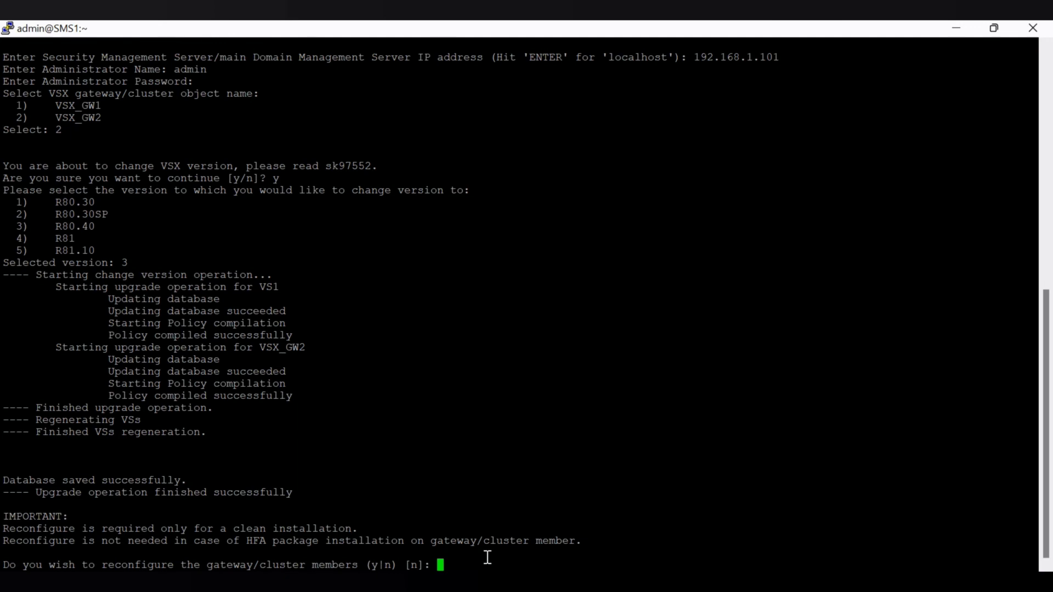
{"action": "type", "text": "y"}
{"action": "key", "text": "Return"}
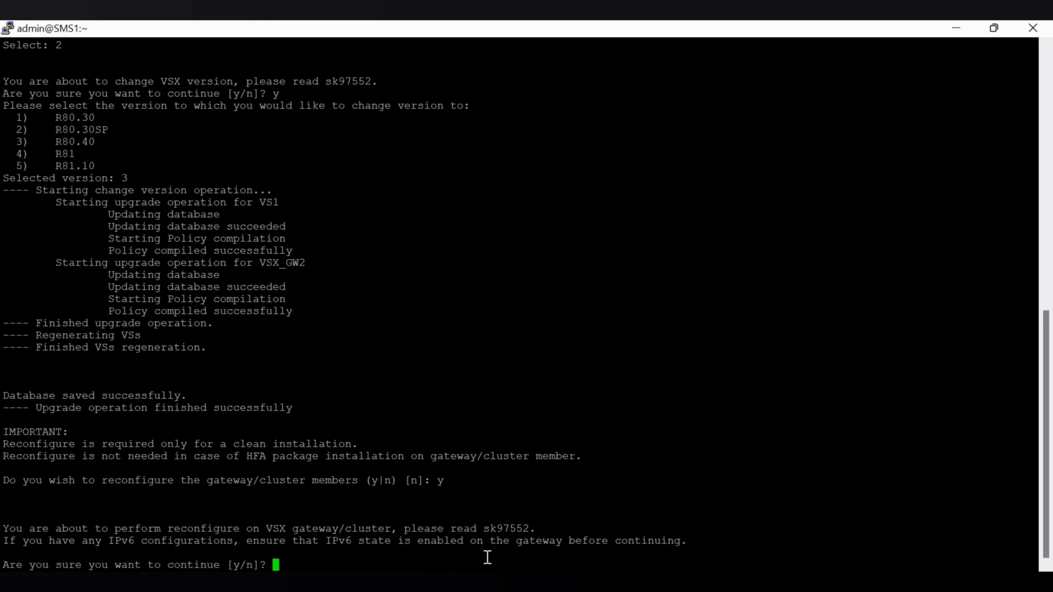
{"action": "type", "text": "y"}
{"action": "key", "text": "Return"}
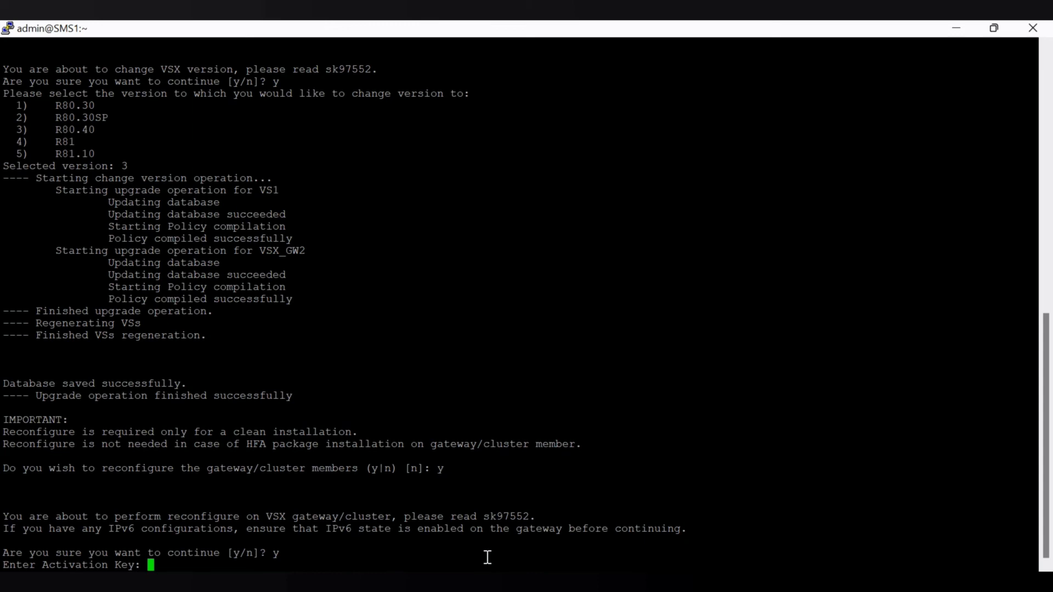
{"action": "key", "text": "Return"}
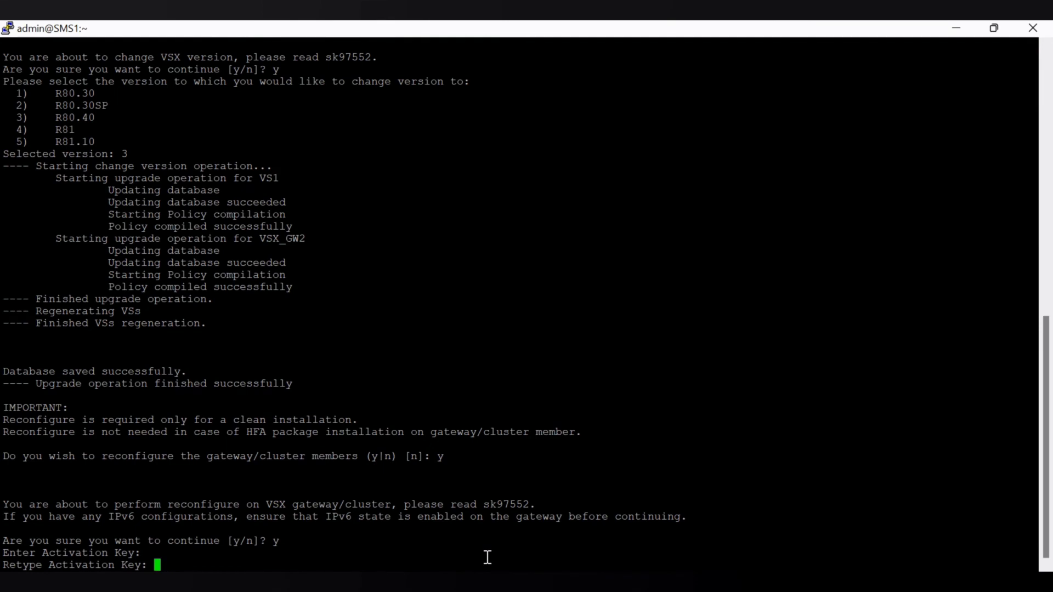
{"action": "key", "text": "Return"}
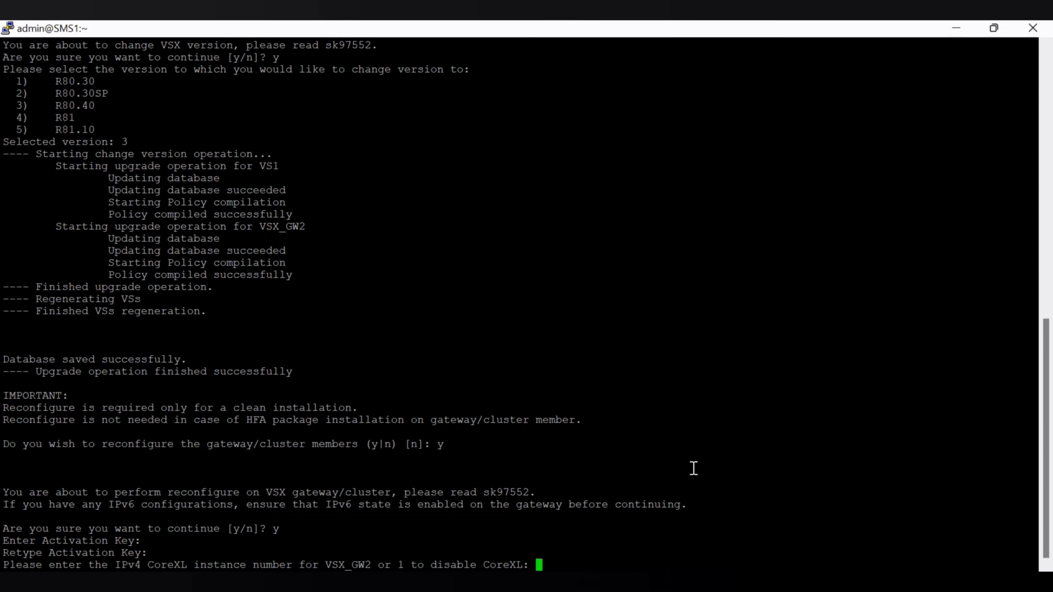
{"action": "type", "text": "1"}
{"action": "key", "text": "Return"}
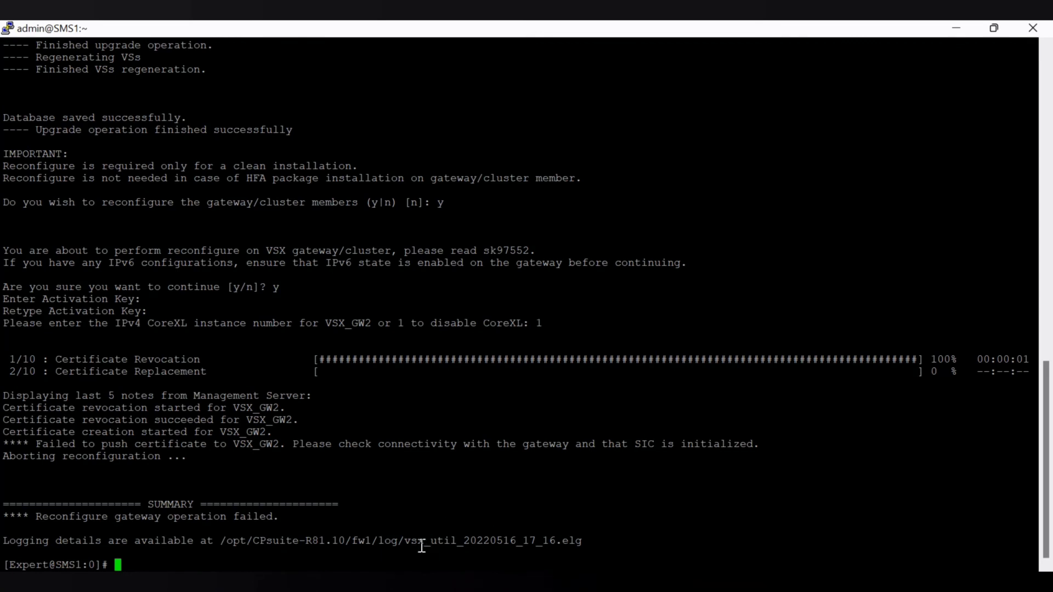
- Copy the path of log file vsx_util_20220516_17_16.elg, clear the terminal and open that log with less
{"action": "left_click_drag", "start_coordinate": [403, 542], "coordinate": [581, 543]}
{"action": "left_click", "coordinate": [276, 543]}
{"action": "left_click_drag", "start_coordinate": [209, 543], "coordinate": [437, 543]}
{"action": "left_click", "coordinate": [228, 541]}
{"action": "left_click_drag", "start_coordinate": [219, 541], "coordinate": [624, 541]}
{"action": "key", "text": "ctrl+c"}
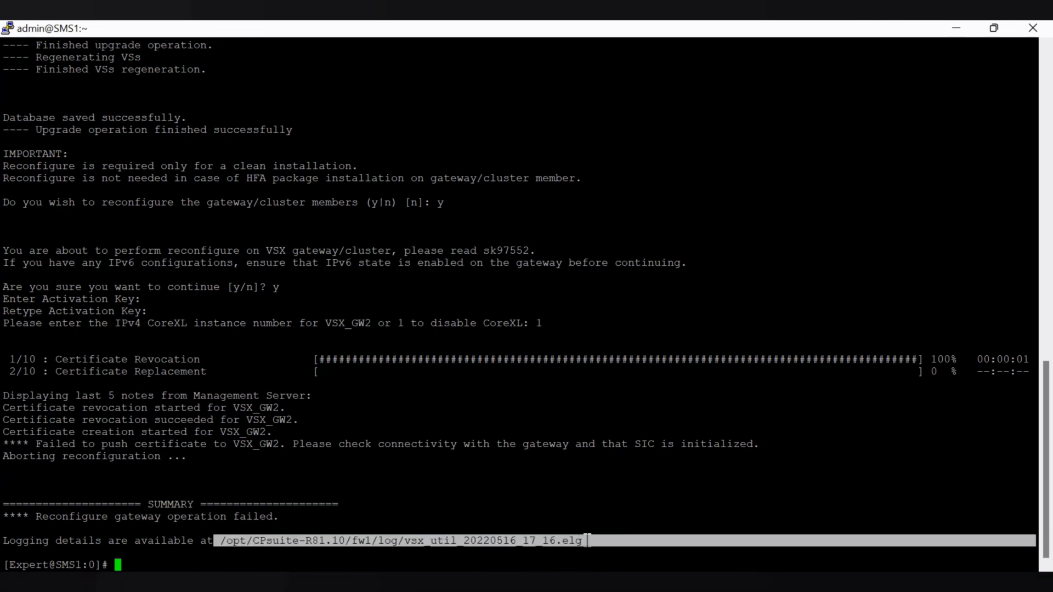
{"action": "left_click", "coordinate": [554, 541]}
{"action": "type", "text": "clear"}
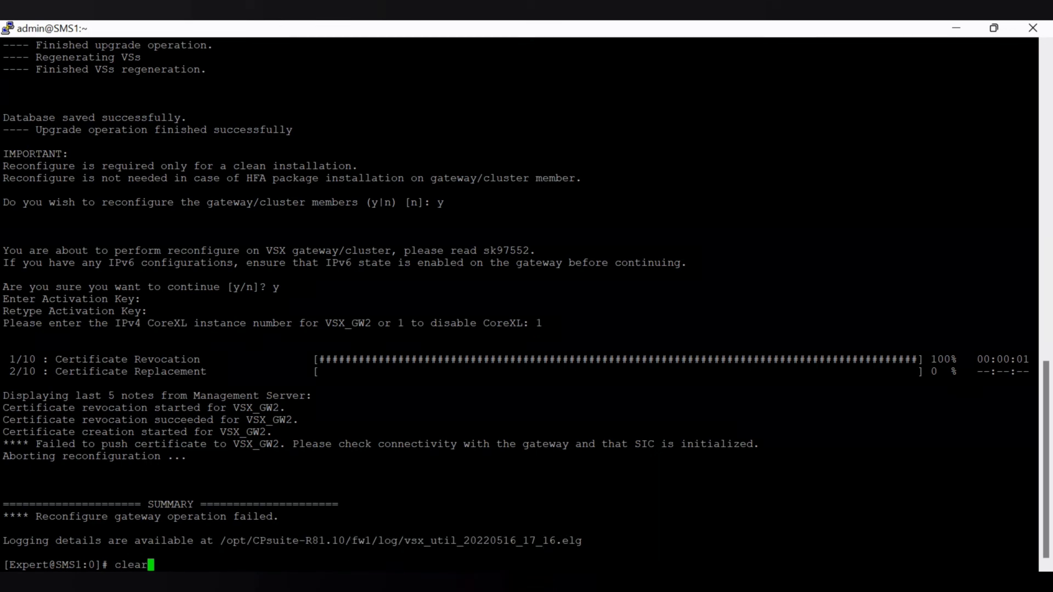
{"action": "key", "text": "Return"}
{"action": "type", "text": "less"}
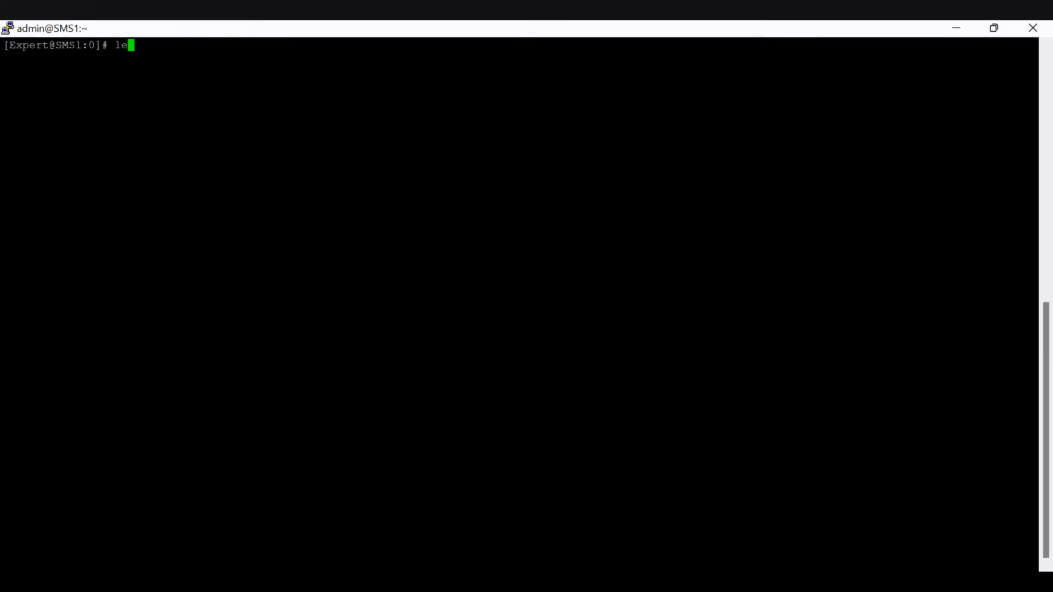
{"action": "right_click", "coordinate": [421, 313]}
{"action": "key", "text": "Return"}
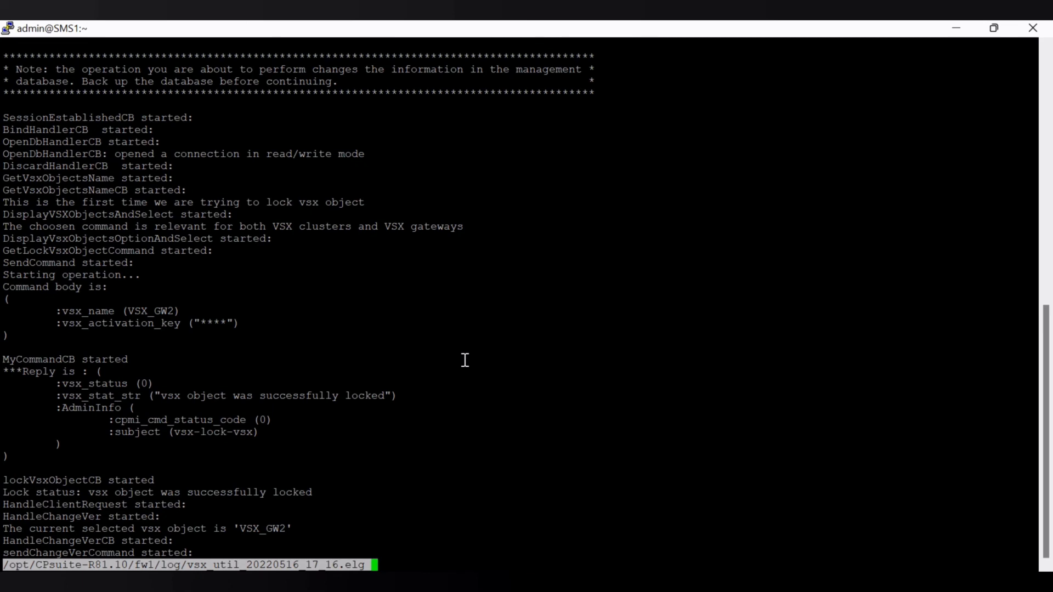
- Page through the vsx_util log to its end, examining the certificate push entries for VSX_GW2, and quit the viewer
{"action": "key", "text": "space"}
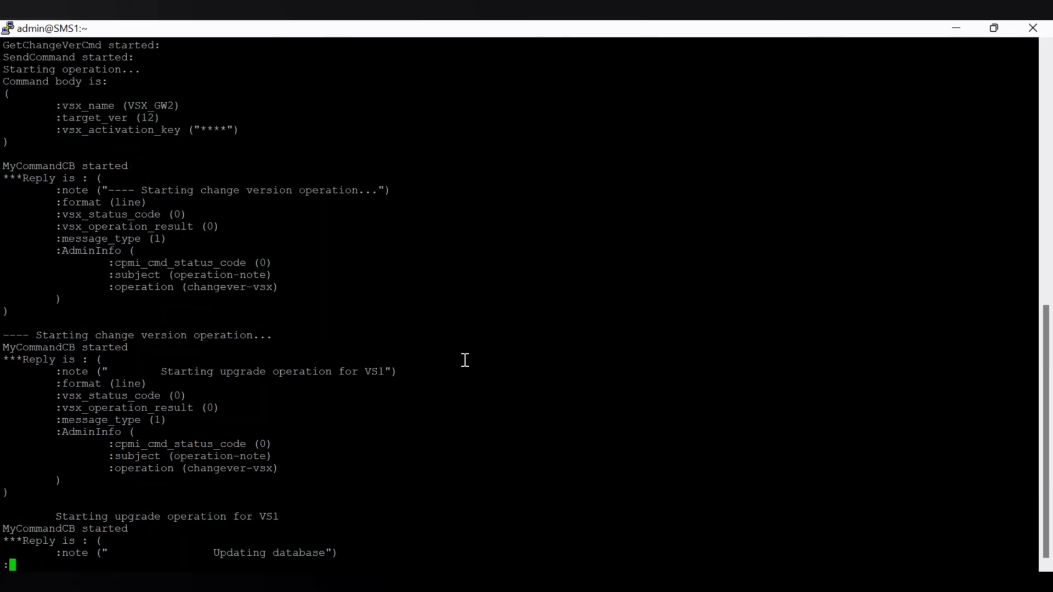
{"action": "key", "text": "space"}
{"action": "key", "text": "space"}
{"action": "key", "text": "space"}
{"action": "key", "text": "space"}
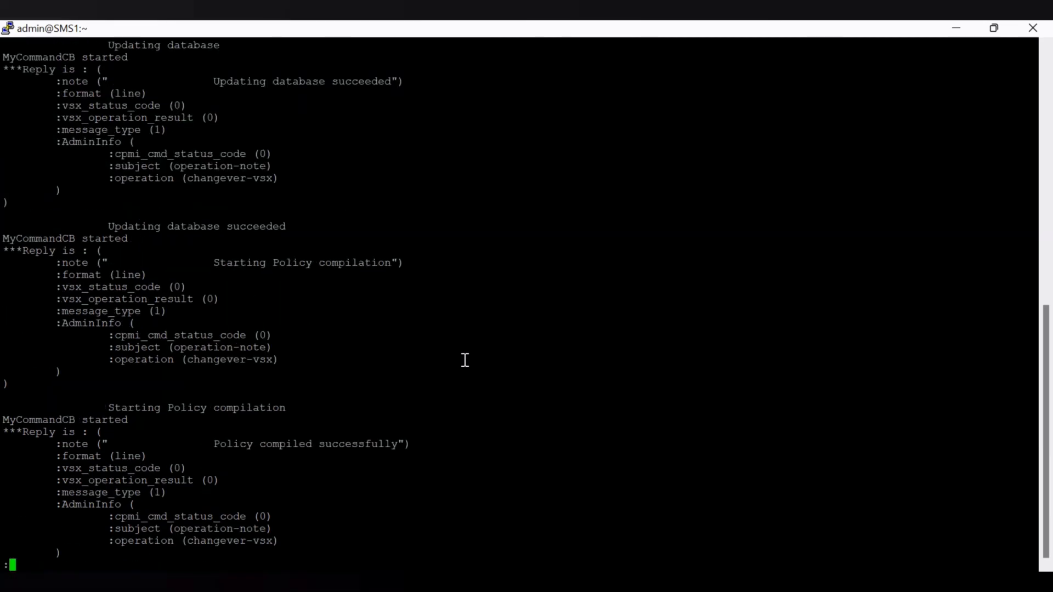
{"action": "key", "text": "space"}
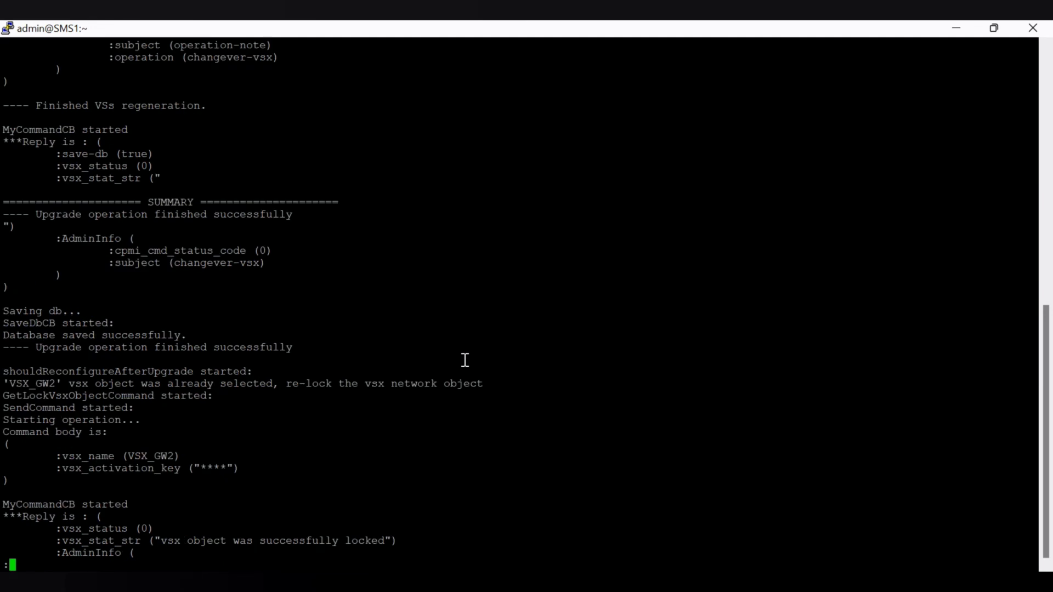
{"action": "key", "text": "space"}
{"action": "key", "text": "space"}
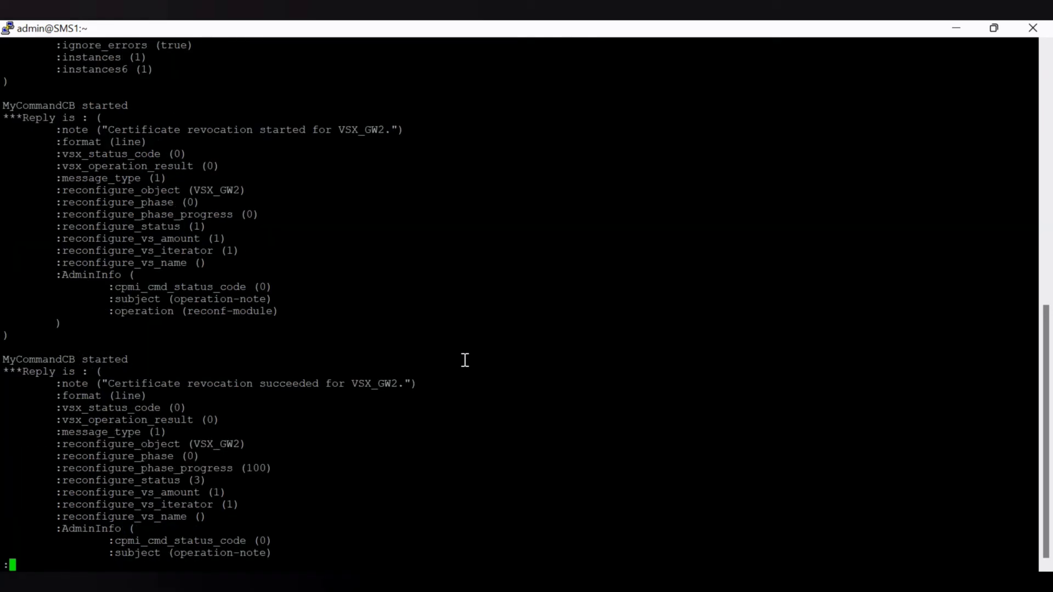
{"action": "key", "text": "space"}
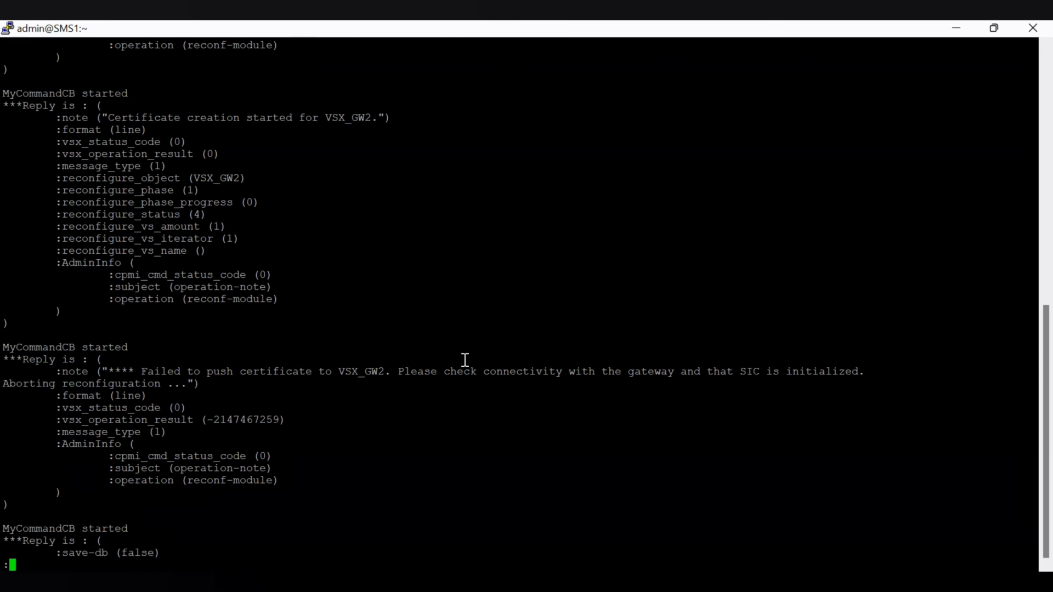
{"action": "left_click_drag", "start_coordinate": [391, 371], "coordinate": [864, 367]}
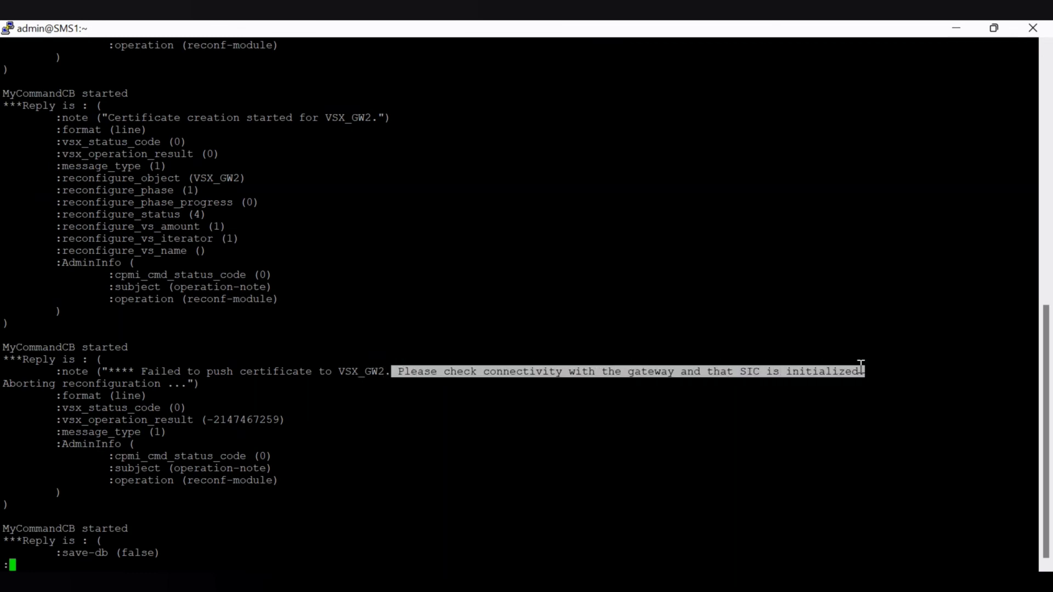
{"action": "left_click", "coordinate": [410, 427]}
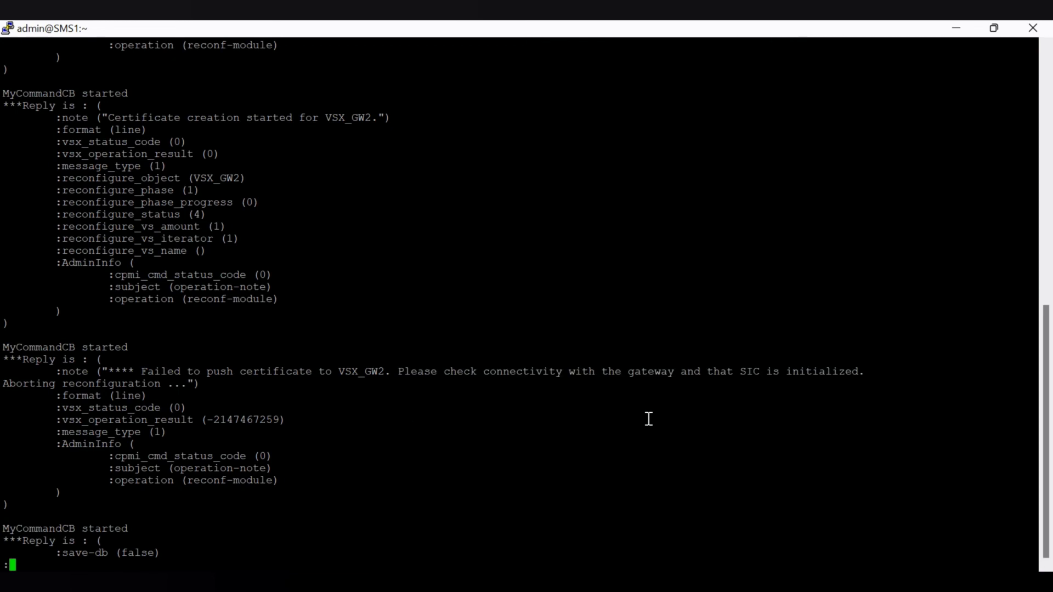
{"action": "key", "text": "space"}
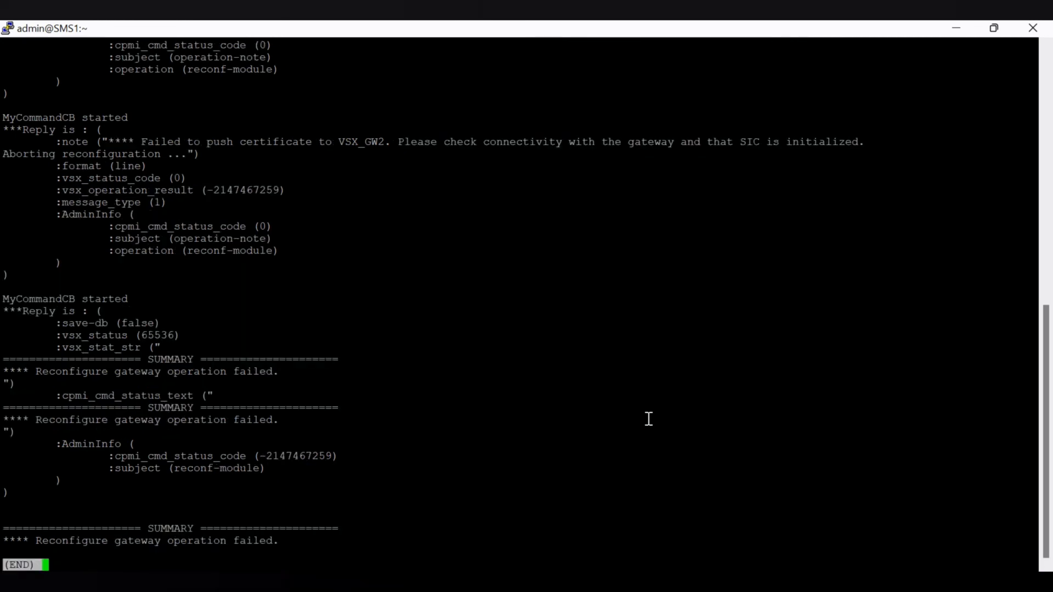
{"action": "key", "text": "q"}
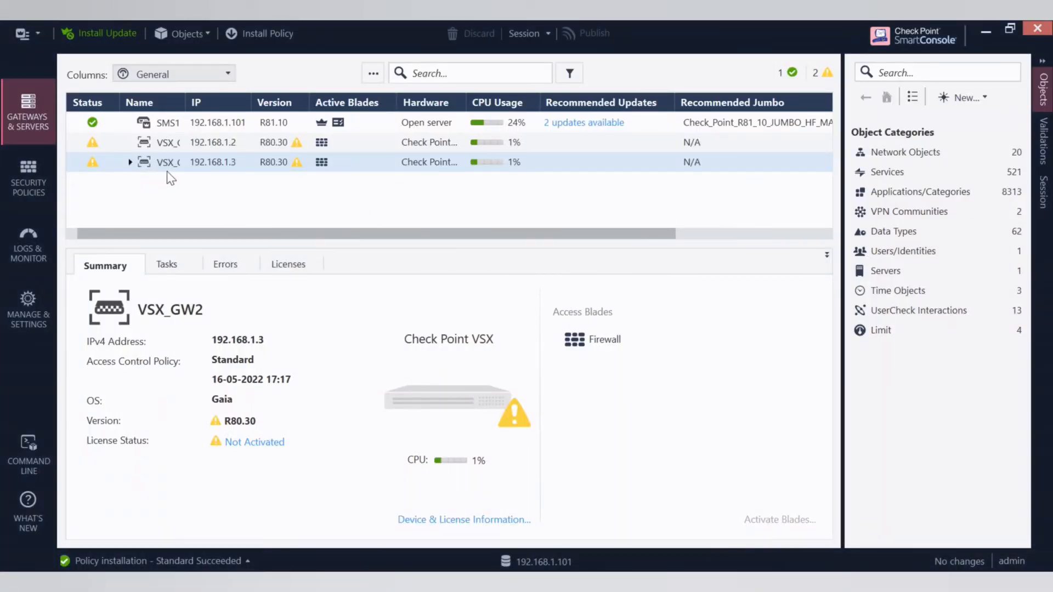
- Open the VSX_GW2 gateway properties in SmartConsole and check its Secure Internal Communication state and platform version
{"action": "left_click", "coordinate": [217, 163]}
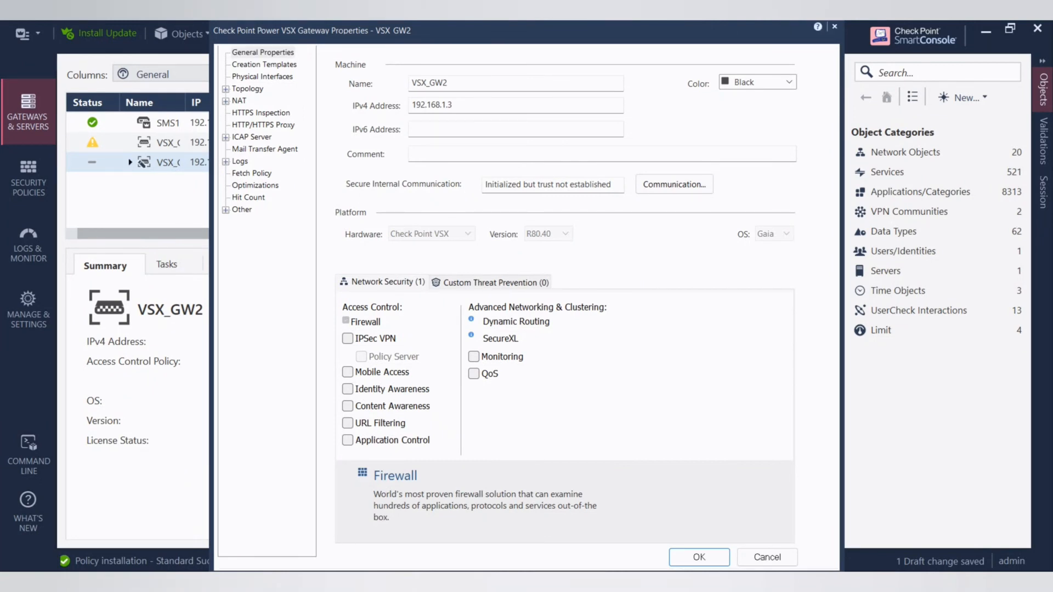
{"action": "mouse_move", "coordinate": [482, 169]}
{"action": "left_mouse_down"}
{"action": "mouse_move", "coordinate": [318, 225]}
{"action": "mouse_move", "coordinate": [486, 284]}
{"action": "mouse_move", "coordinate": [802, 211]}
{"action": "mouse_move", "coordinate": [396, 166]}
{"action": "left_mouse_up"}
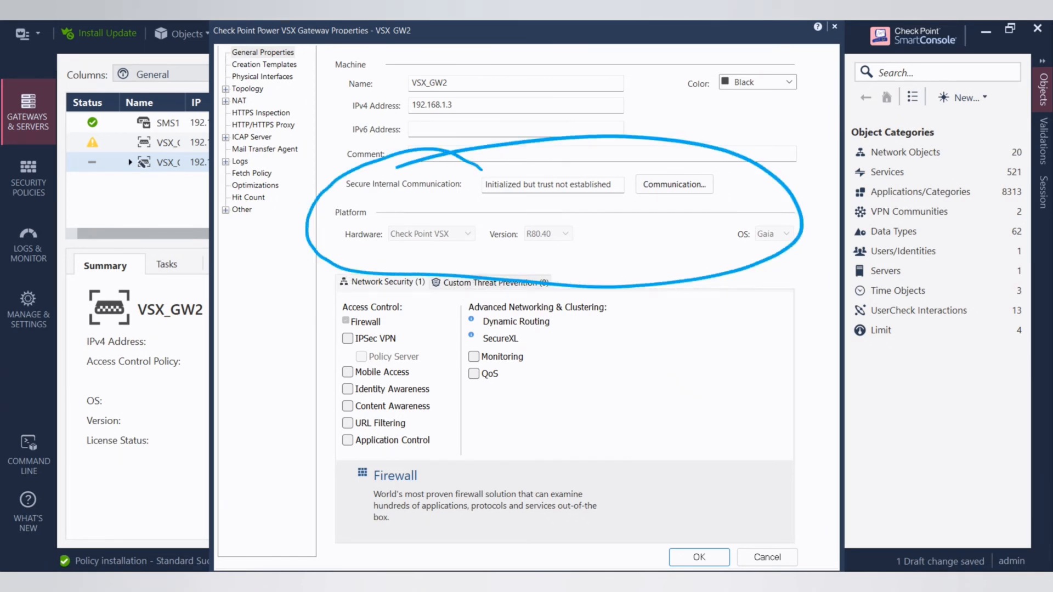
{"action": "mouse_move", "coordinate": [532, 250]}
{"action": "left_mouse_down"}
{"action": "mouse_move", "coordinate": [564, 243]}
{"action": "mouse_move", "coordinate": [531, 251]}
{"action": "left_mouse_up"}
{"action": "key", "text": "Escape"}
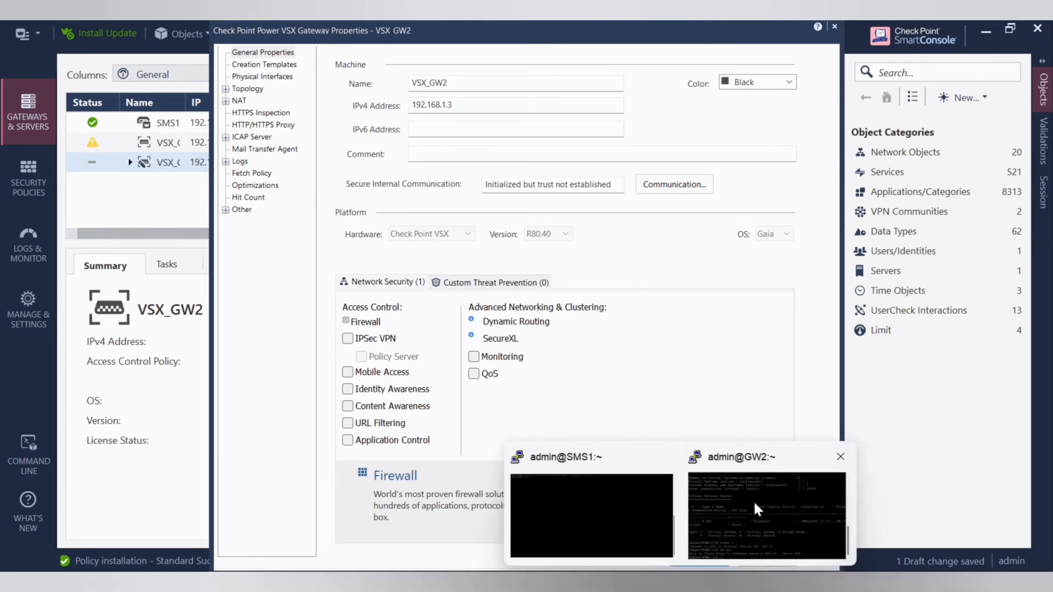
- Switch to the GW2 terminal, maximize and clear it, and display the detailed VSX status with vsx stat -v
{"action": "left_click", "coordinate": [758, 505]}
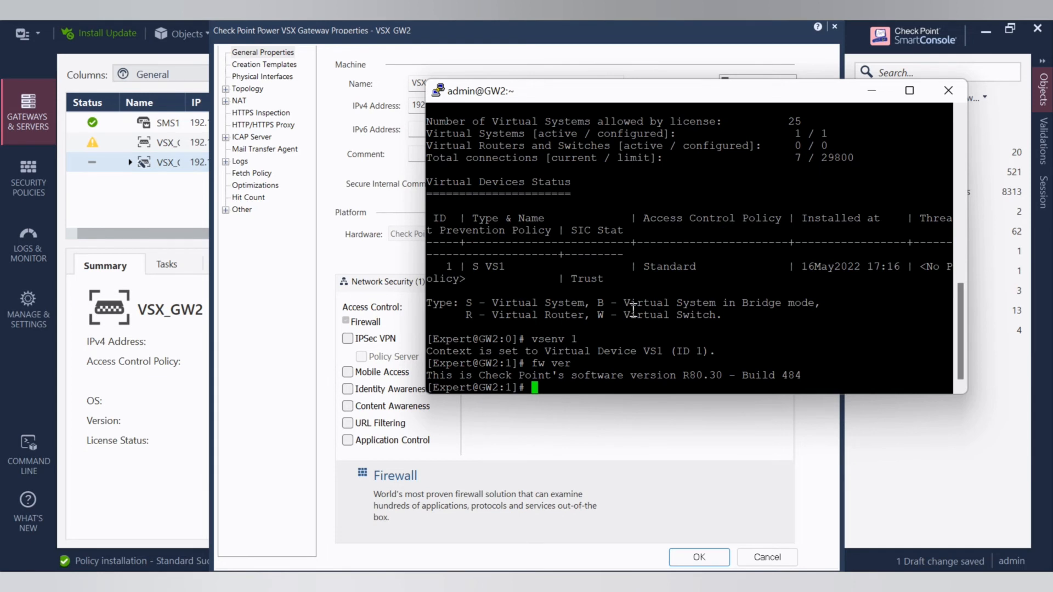
{"action": "left_click", "coordinate": [909, 91]}
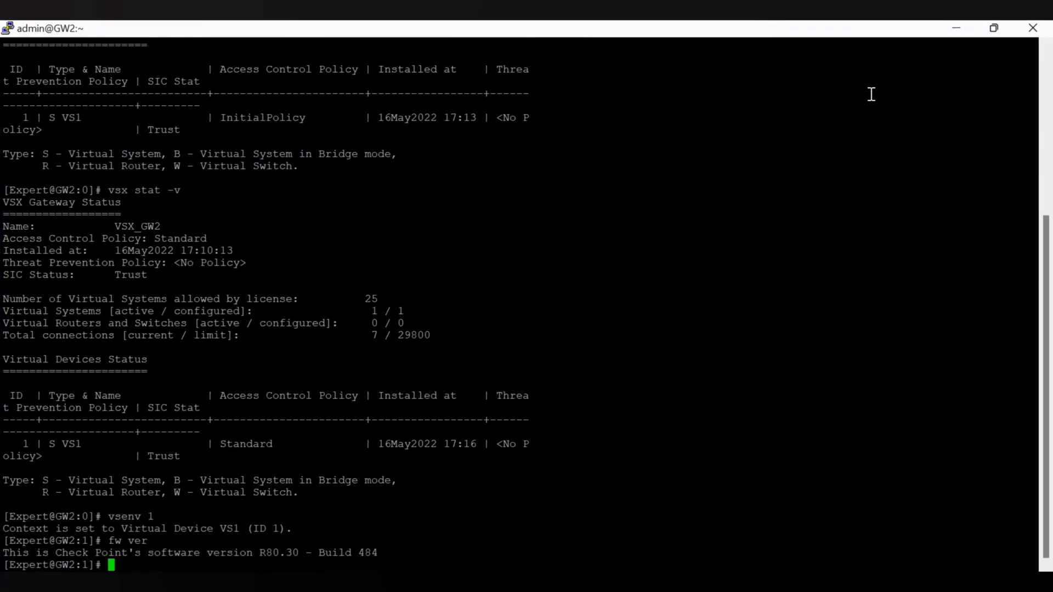
{"action": "type", "text": "clear"}
{"action": "key", "text": "Return"}
{"action": "key", "text": "Up"}
{"action": "key", "text": "Up"}
{"action": "key", "text": "Up"}
{"action": "key", "text": "Up"}
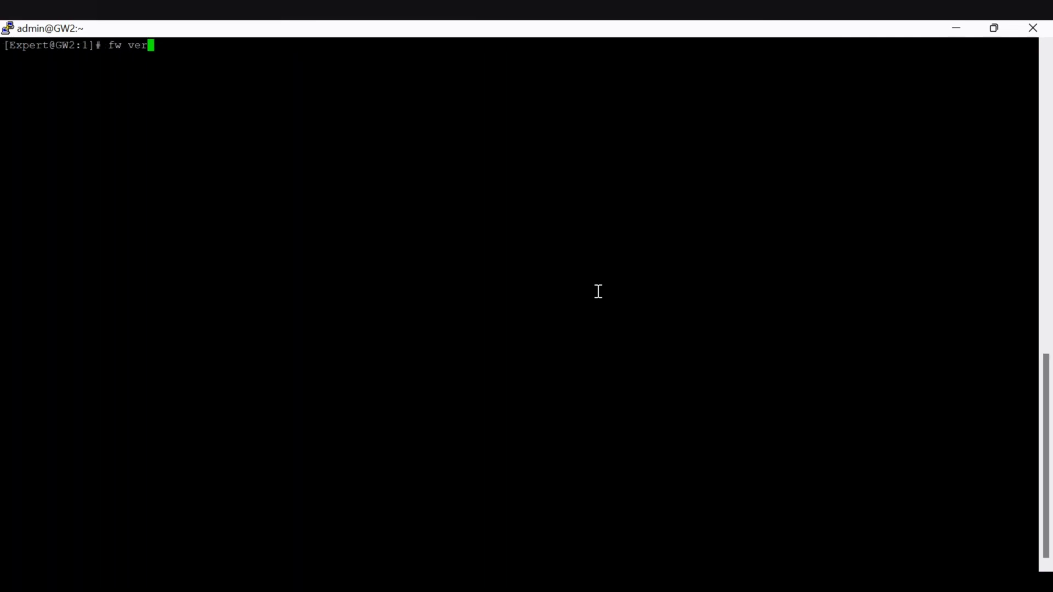
{"action": "key", "text": "Return"}
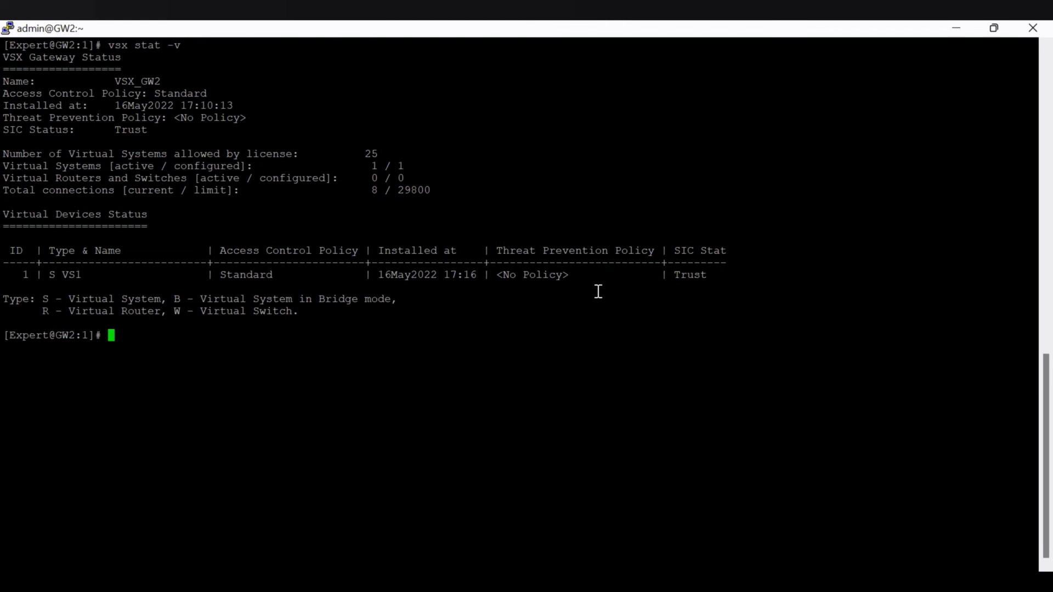
- Check the installed Check Point software version on GW2 with fw ver
{"action": "key", "text": "Up"}
{"action": "key", "text": "Up"}
{"action": "key", "text": "BackSpace"}
{"action": "key", "text": "BackSpace"}
{"action": "key", "text": "BackSpace"}
{"action": "key", "text": "BackSpace"}
{"action": "key", "text": "BackSpace"}
{"action": "type", "text": "fw ver"}
{"action": "key", "text": "Return"}
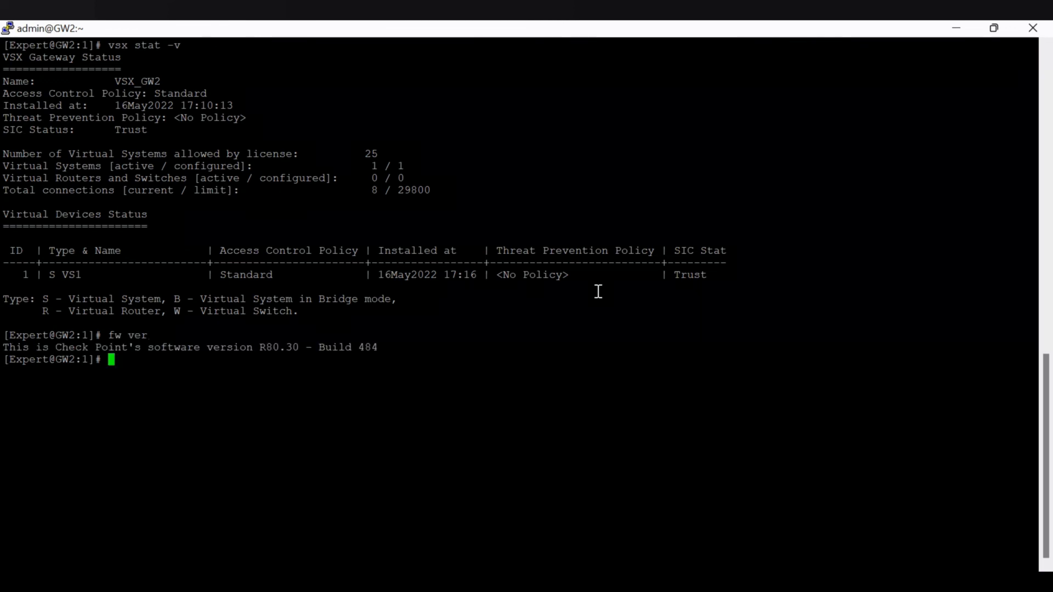
- Show the brief VSX gateway status with vsx stat and query the firewall version again
{"action": "key", "text": "Up"}
{"action": "key", "text": "Up"}
{"action": "key", "text": "Up"}
{"action": "key", "text": "Down"}
{"action": "key", "text": "BackSpace"}
{"action": "key", "text": "BackSpace"}
{"action": "key", "text": "Return"}
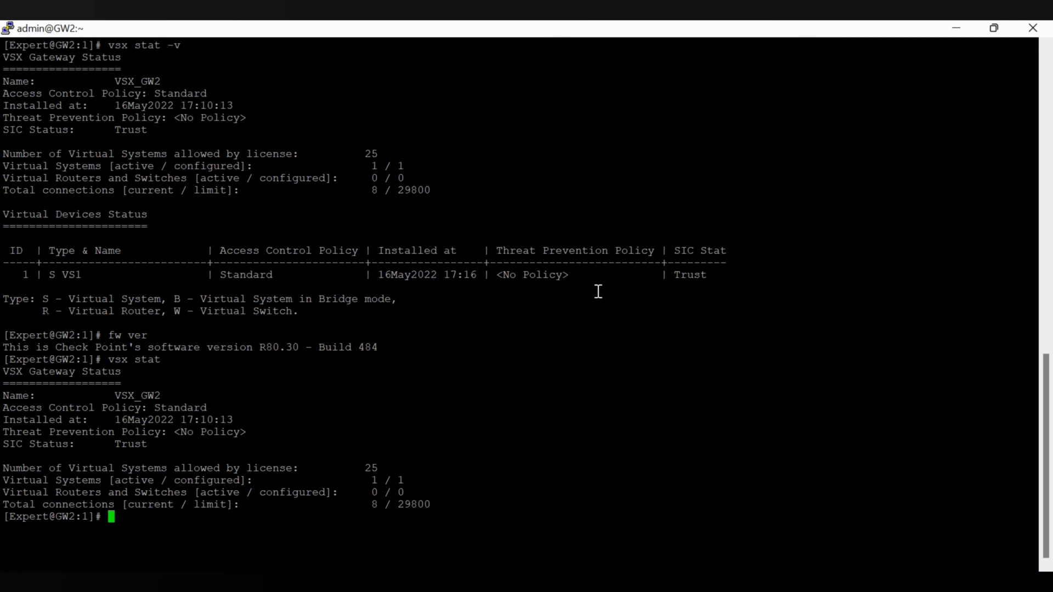
{"action": "type", "text": "fw ve"}
{"action": "type", "text": "r"}
{"action": "key", "text": "Return"}
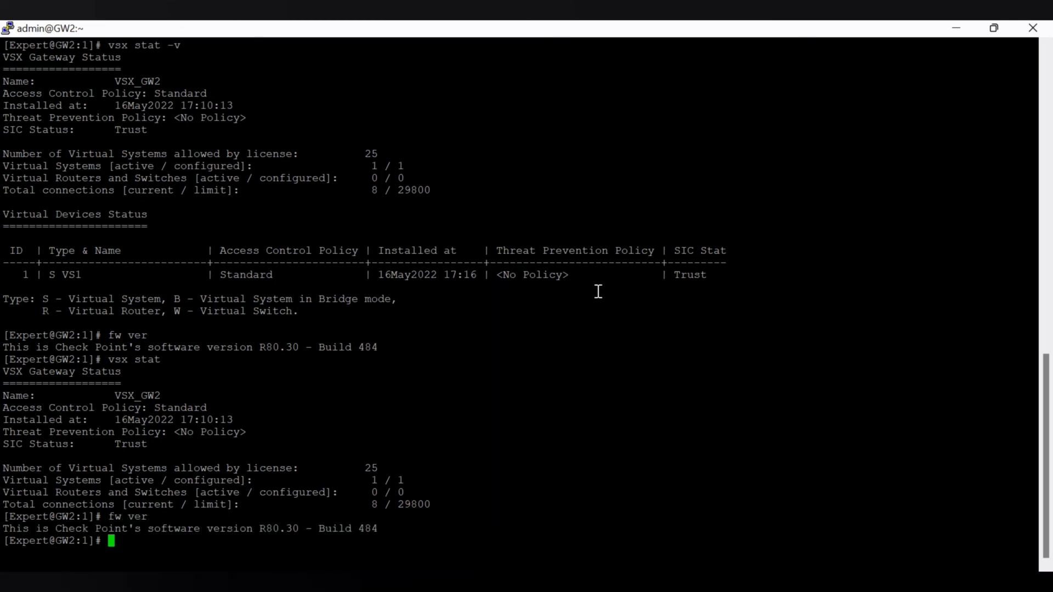
- Set the context to virtual device 1 with vsenv 1, run fw ver there, clear the terminal and return to SmartConsole
{"action": "type", "text": "vsenv "}
{"action": "type", "text": "1"}
{"action": "key", "text": "Return"}
{"action": "type", "text": "fw ver"}
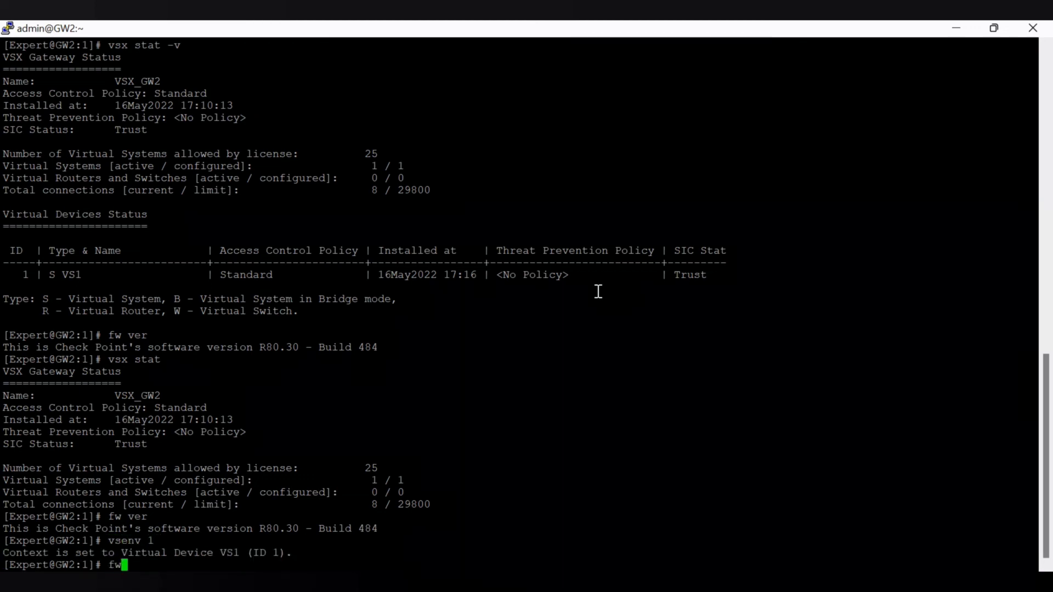
{"action": "key", "text": "Return"}
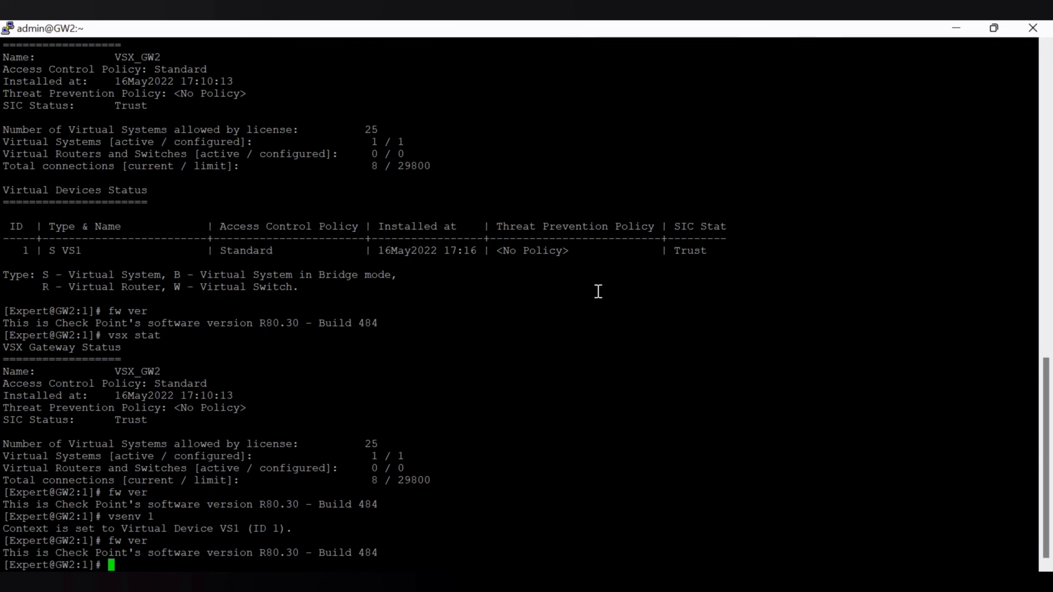
{"action": "type", "text": "clear"}
{"action": "key", "text": "Return"}
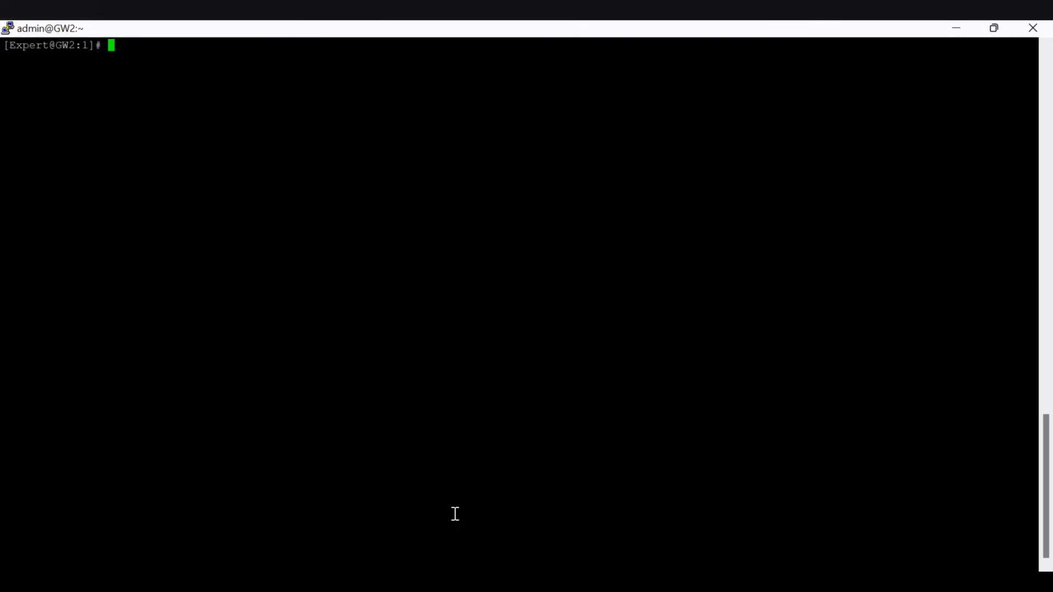
{"action": "left_click", "coordinate": [957, 28]}
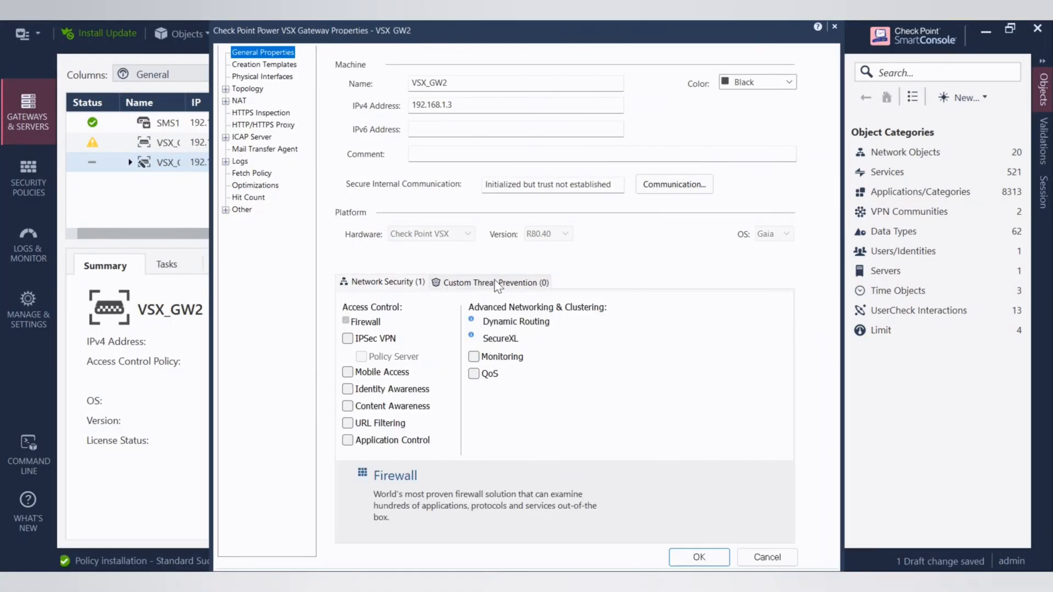
- Open the trusted communication settings of VSX_GW2 and reset its Secure Internal Communication
{"action": "left_click", "coordinate": [658, 185]}
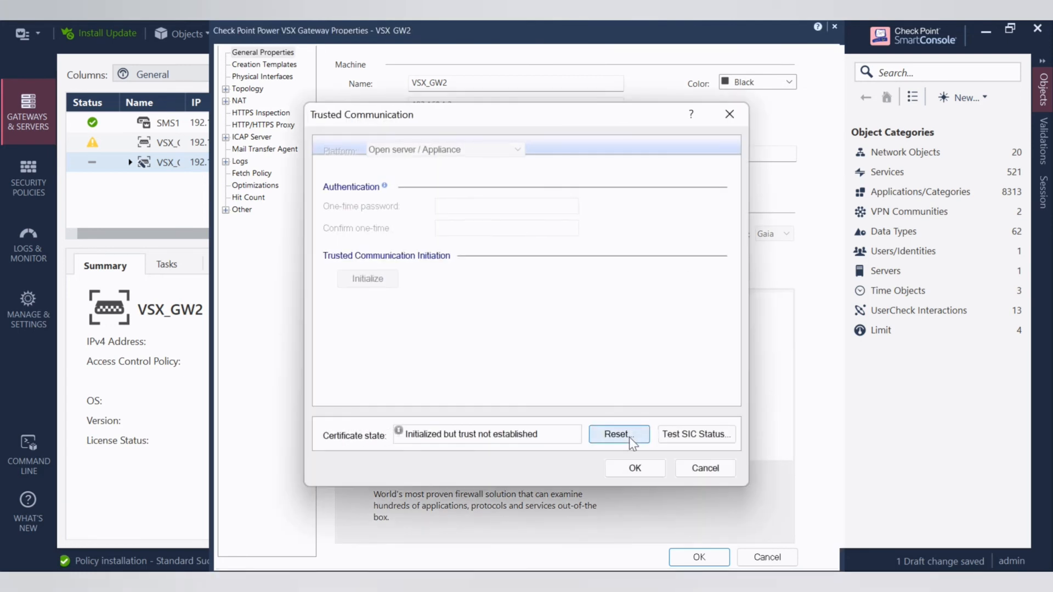
{"action": "left_click", "coordinate": [630, 437]}
{"action": "left_click", "coordinate": [586, 384]}
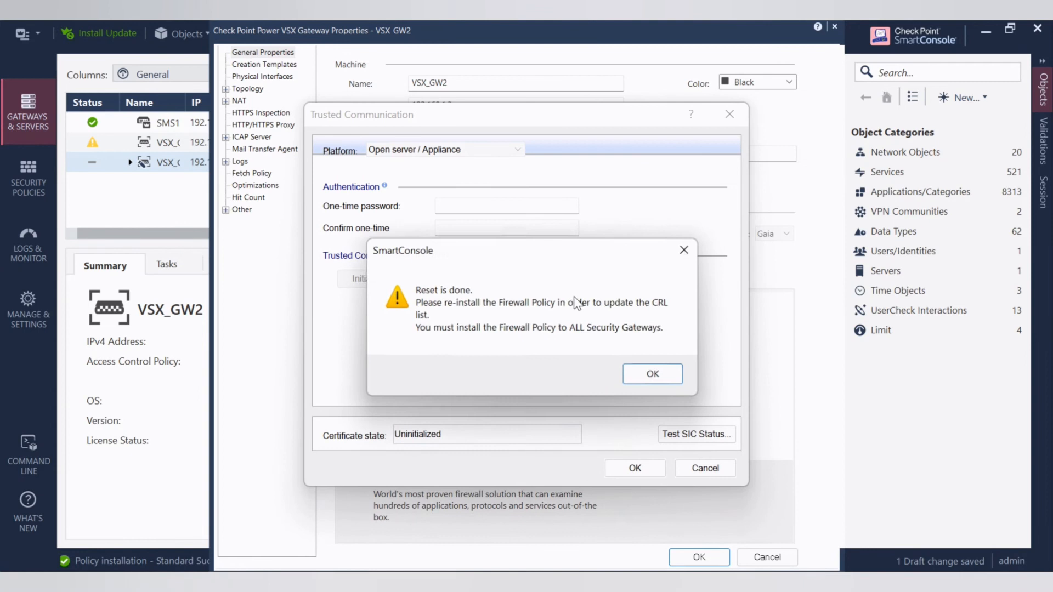
{"action": "left_click", "coordinate": [669, 379]}
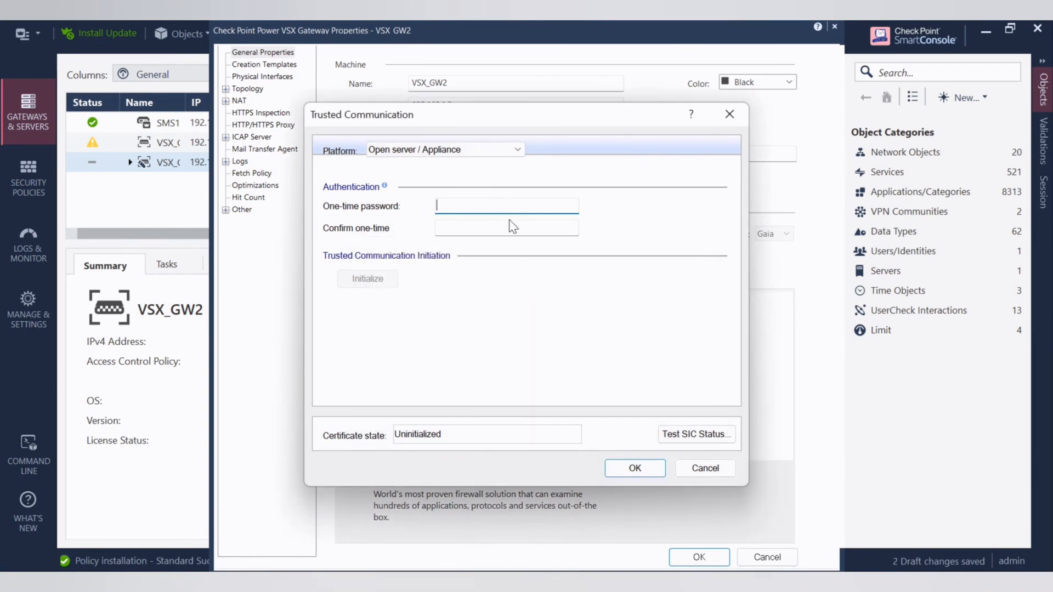
- Try to initialize trusted communication with VSX_GW2, entering and confirming the one-time password
{"action": "type", "text": "12345678"}
{"action": "key", "text": "Tab"}
{"action": "type", "text": "12345678"}
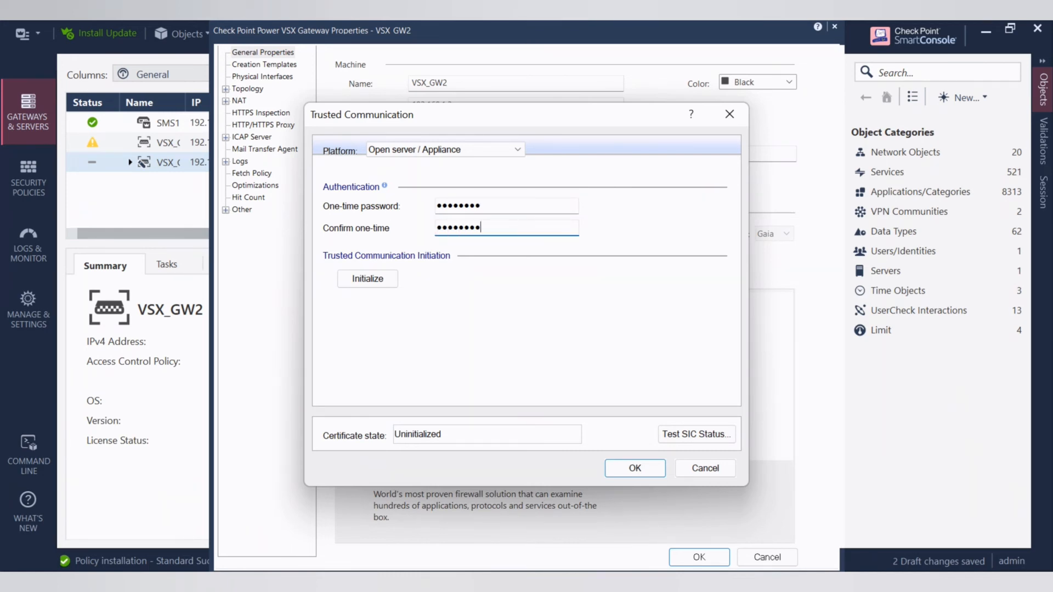
{"action": "left_click", "coordinate": [395, 278]}
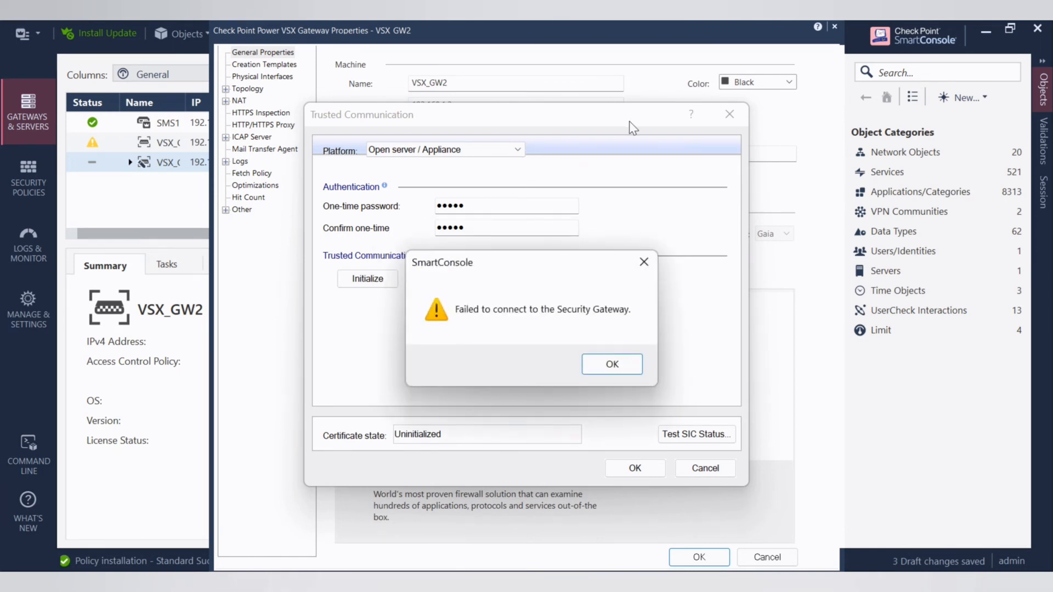
{"action": "left_click", "coordinate": [629, 360]}
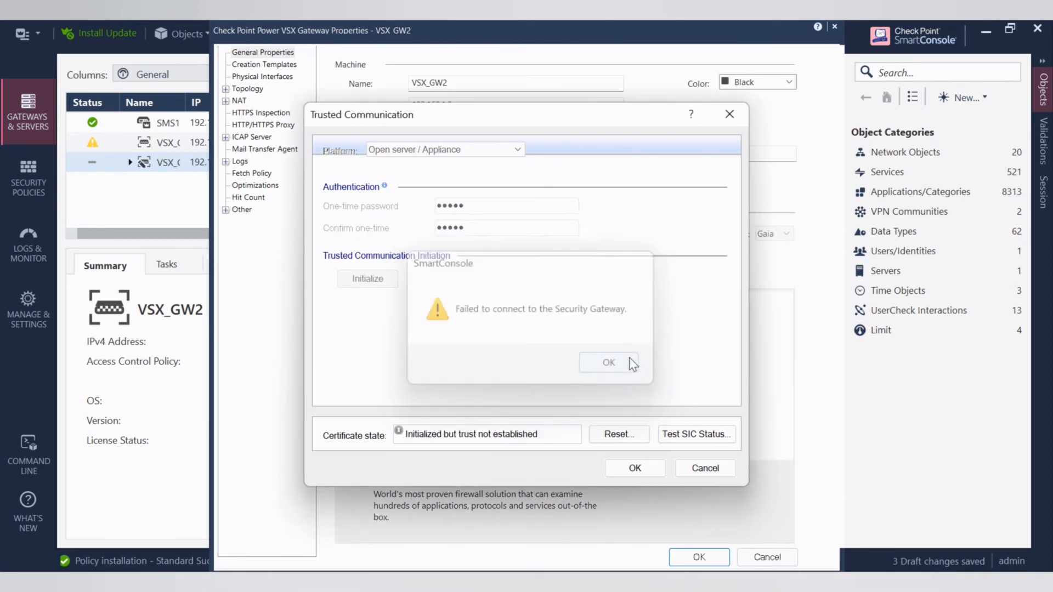
- Reset the VSX_GW2 trusted communication certificate again and dismiss the reset notice
{"action": "left_click", "coordinate": [619, 435]}
{"action": "left_click", "coordinate": [588, 387]}
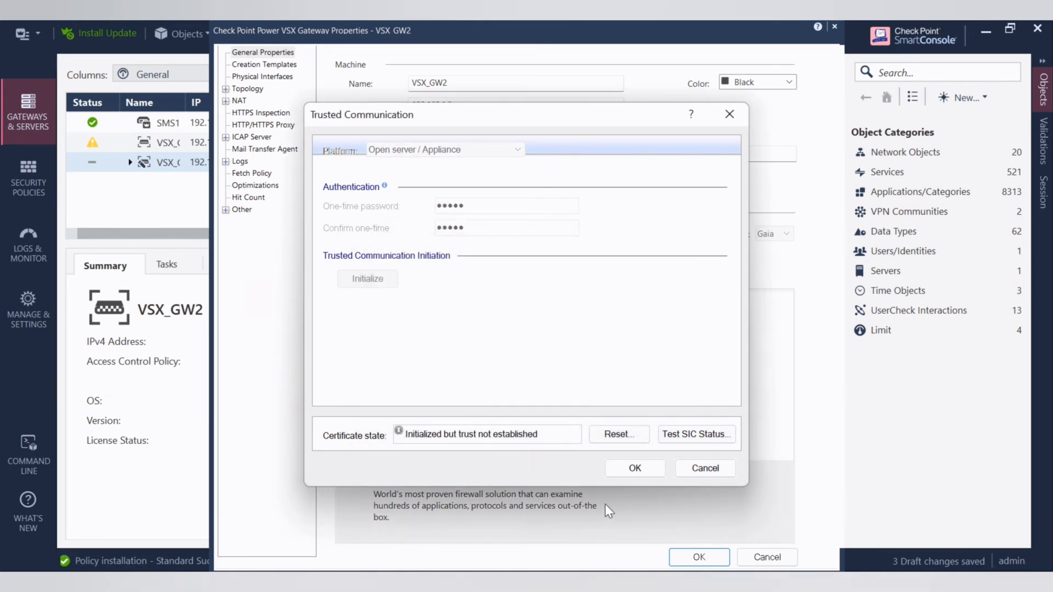
{"action": "left_click", "coordinate": [682, 377]}
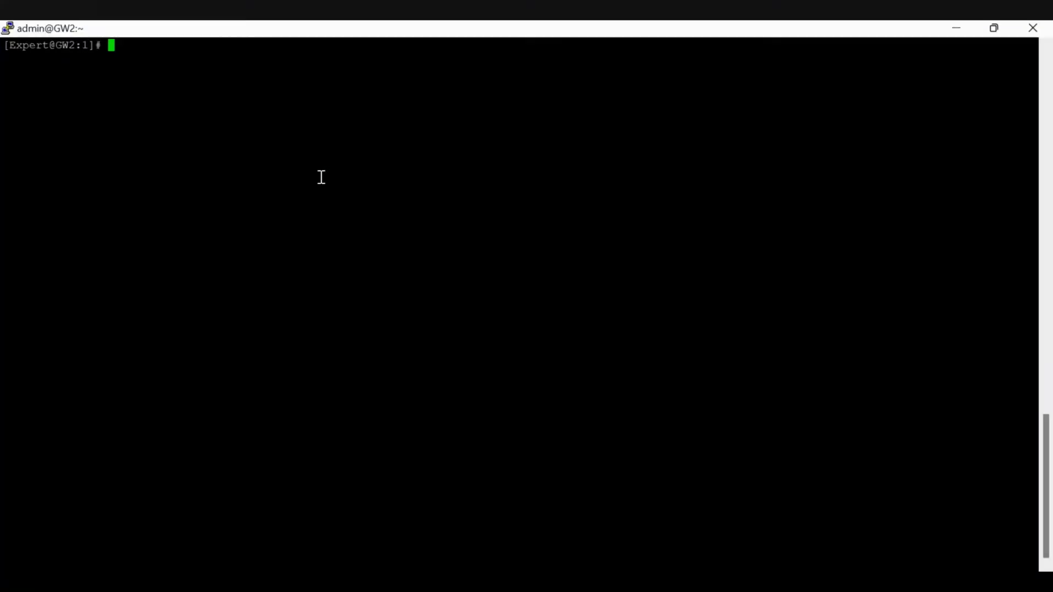
- In the GW2 terminal, run cpconfig and reset Secure Internal Communication for virtual system 1
{"action": "type", "text": "cpconfig"}
{"action": "key", "text": "Return"}
{"action": "type", "text": "5"}
{"action": "key", "text": "Return"}
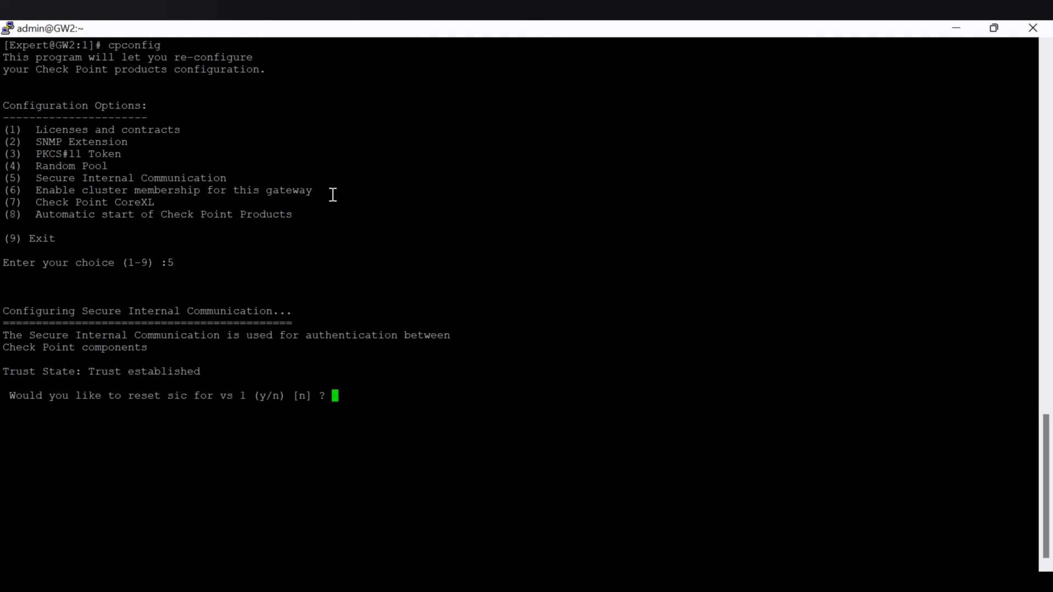
{"action": "type", "text": "y"}
{"action": "key", "text": "Return"}
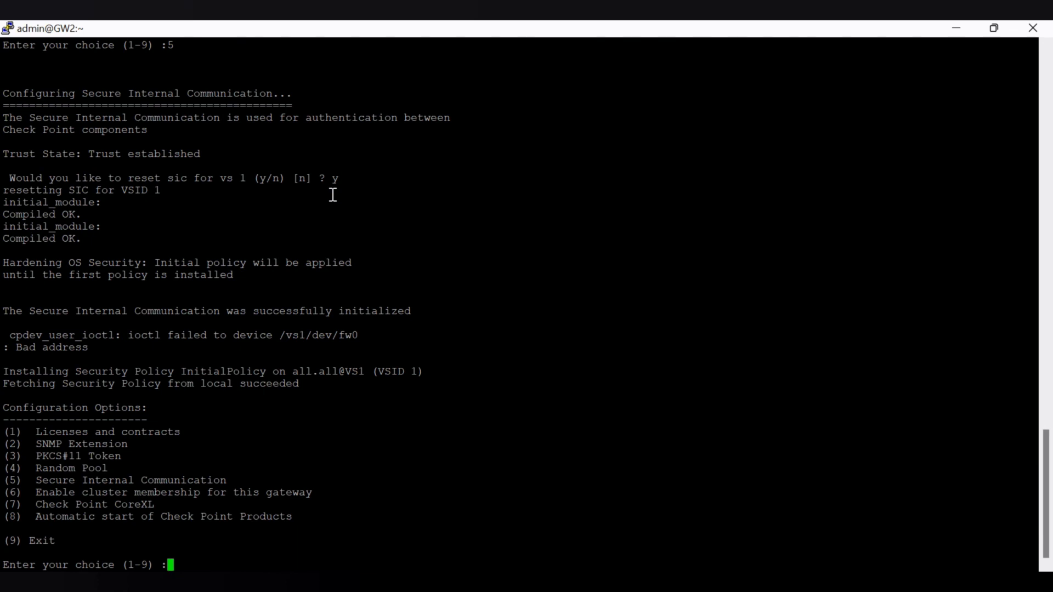
- Repeat the SIC reset for virtual system 1, exit cpconfig and clear the terminal
{"action": "type", "text": "5"}
{"action": "key", "text": "Return"}
{"action": "type", "text": "y"}
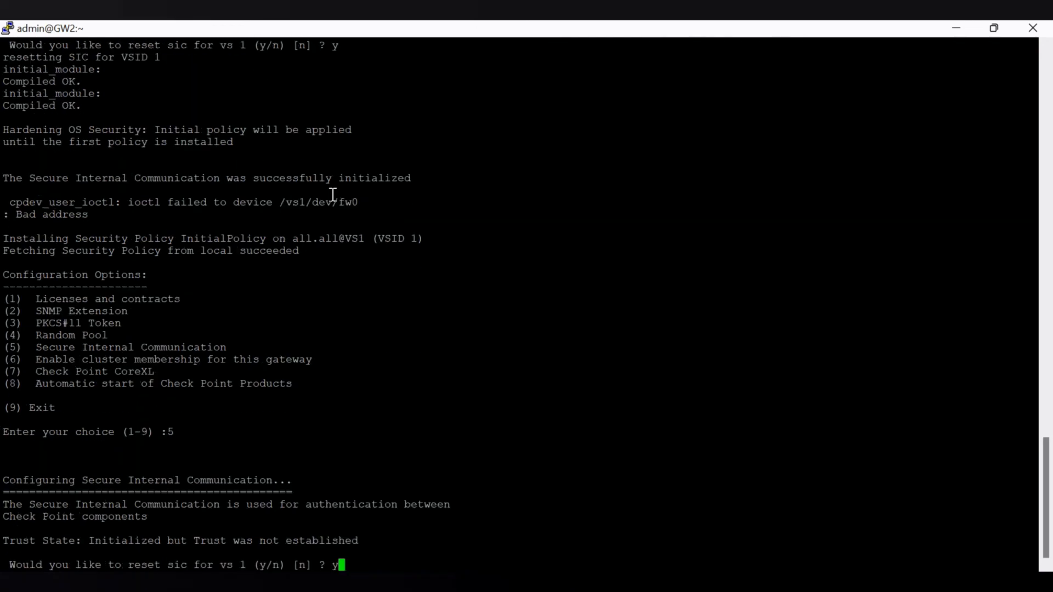
{"action": "key", "text": "Return"}
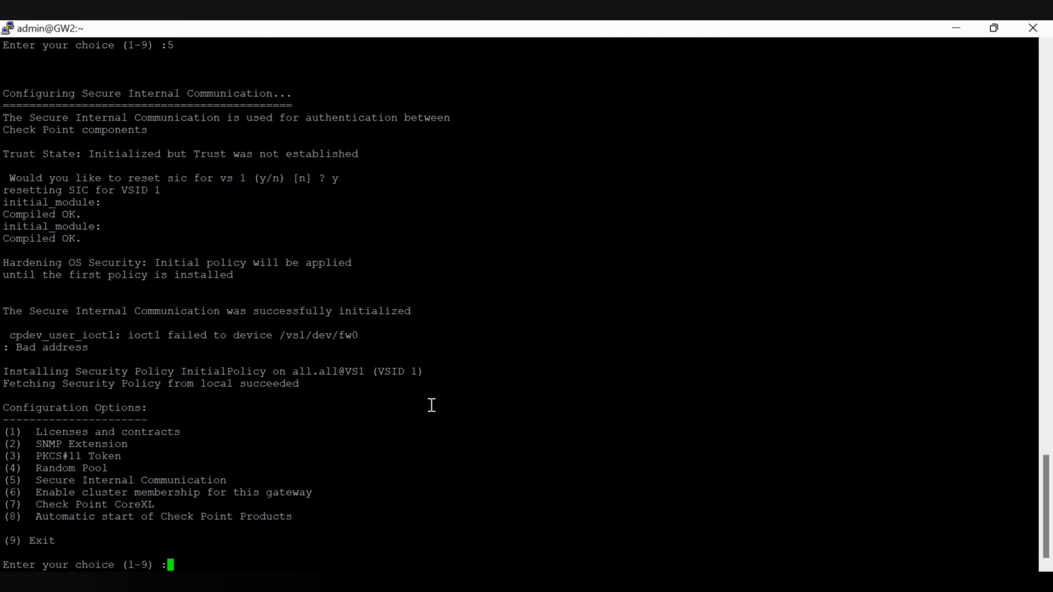
{"action": "type", "text": "9"}
{"action": "key", "text": "Return"}
{"action": "type", "text": "clear"}
{"action": "key", "text": "Return"}
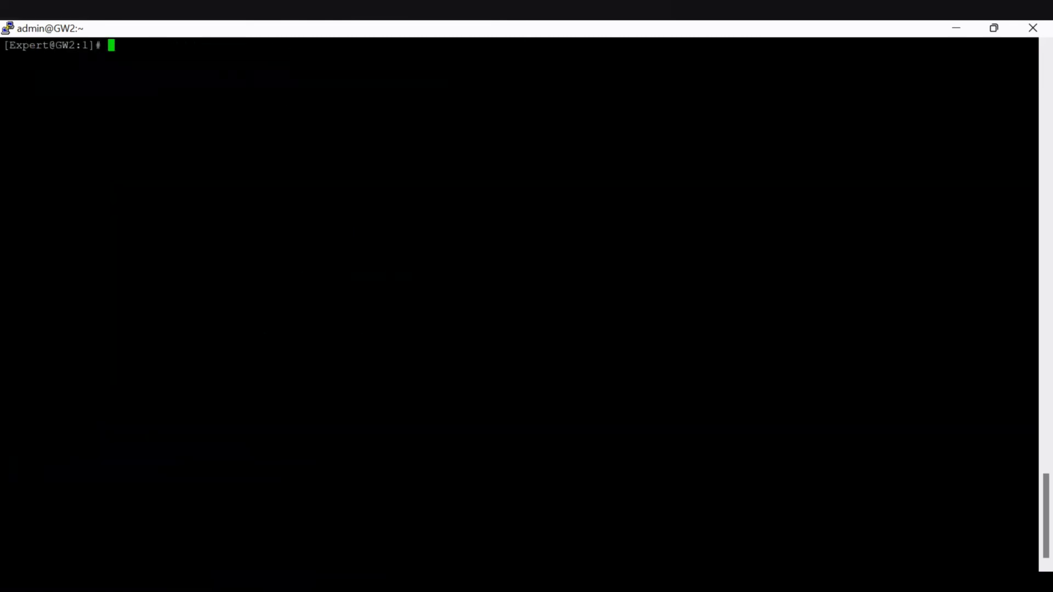
- Set the context to the VSX gateway itself with vsenv 0 and open cpconfig's Secure Internal Communication option
{"action": "type", "text": "vsenv 0"}
{"action": "key", "text": "Return"}
{"action": "type", "text": "cpco"}
{"action": "type", "text": "fig"}
{"action": "key", "text": "Return"}
{"action": "type", "text": "5"}
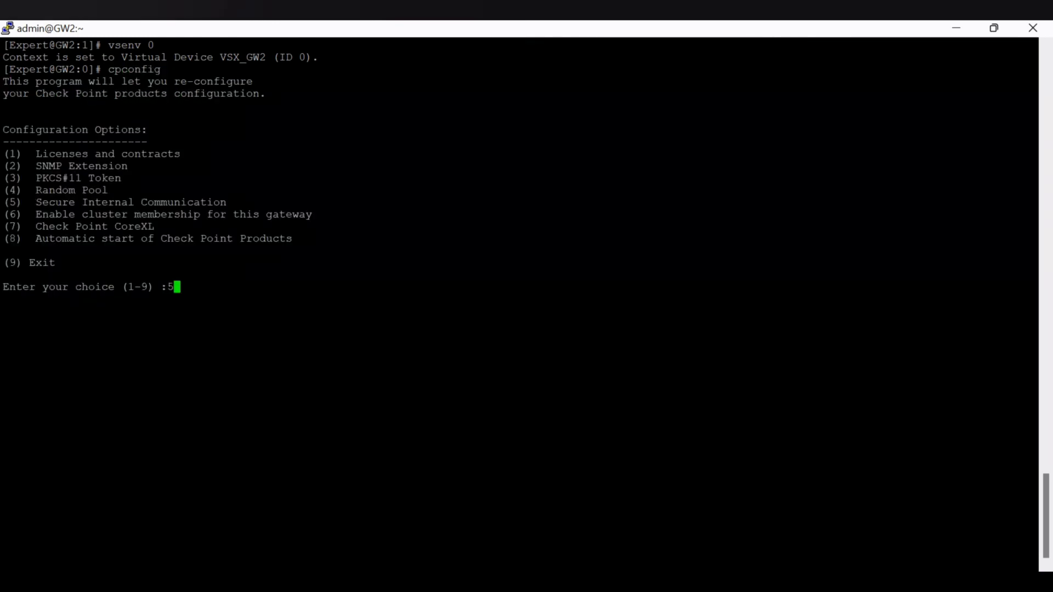
{"action": "key", "text": "Return"}
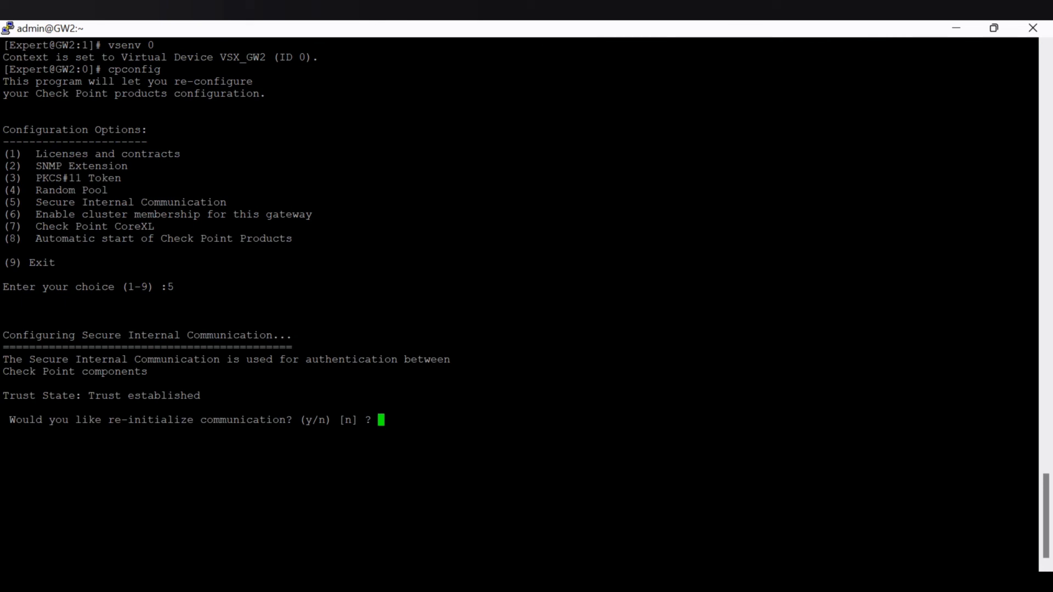
- Re-initialize Secure Internal Communication on the gateway, entering and retyping the activation key, and exit cpconfig
{"action": "type", "text": "y"}
{"action": "key", "text": "Return"}
{"action": "type", "text": "y"}
{"action": "key", "text": "Return"}
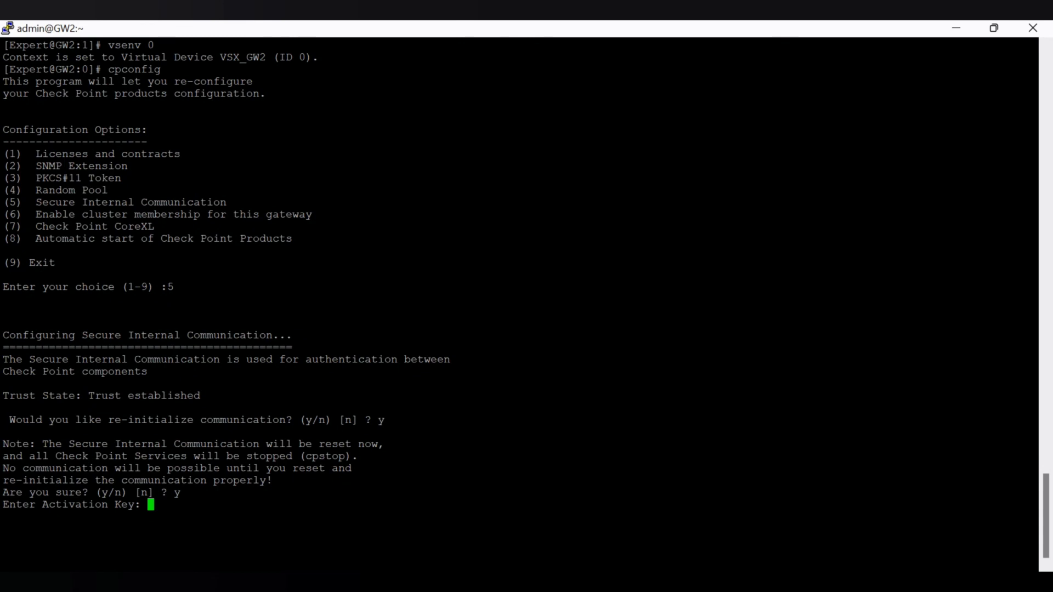
{"action": "key", "text": "Return"}
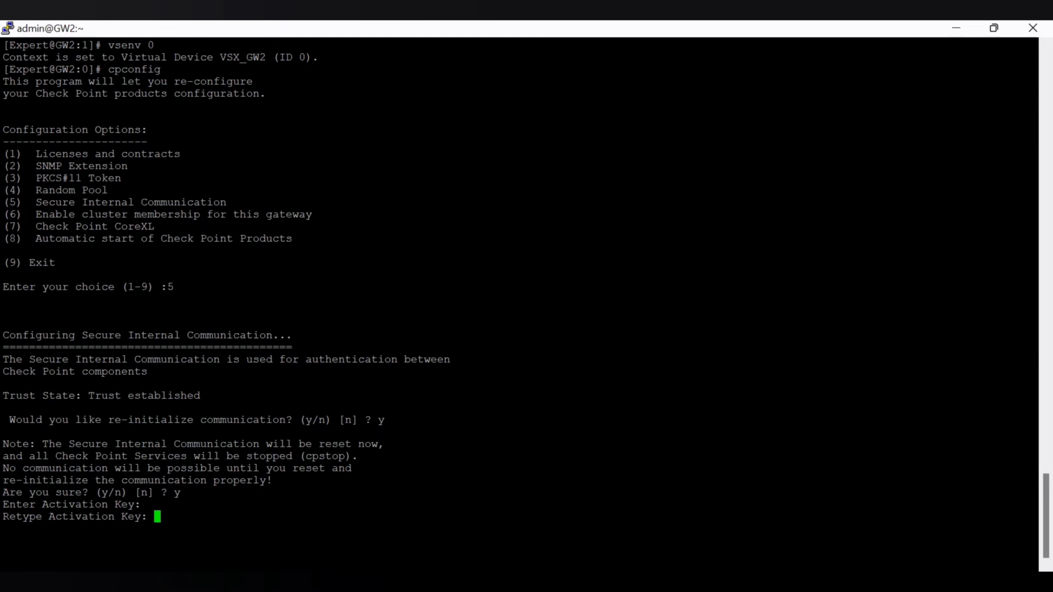
{"action": "key", "text": "Return"}
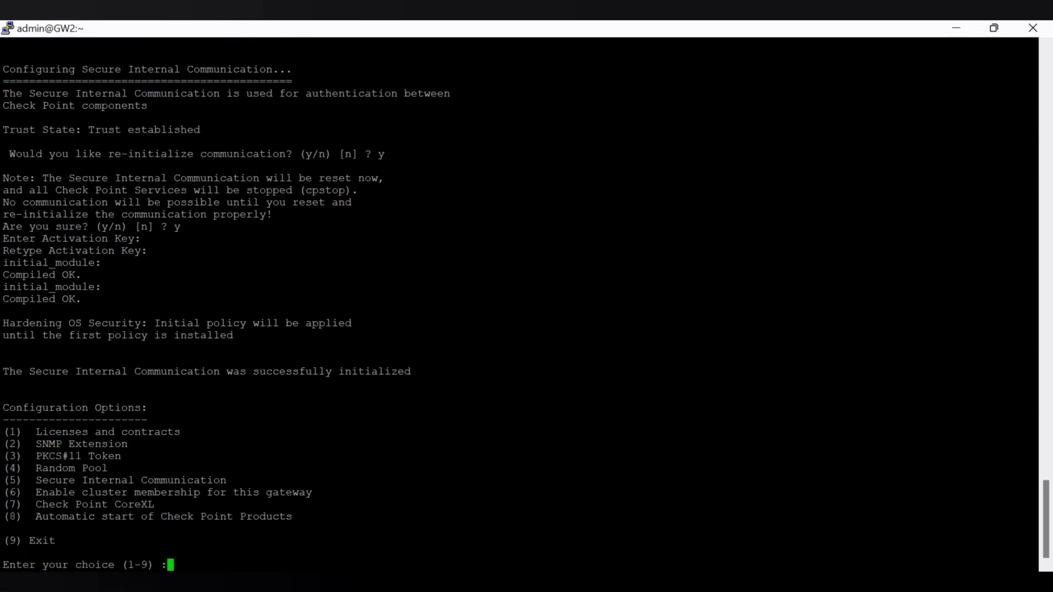
{"action": "type", "text": "9"}
{"action": "key", "text": "Return"}
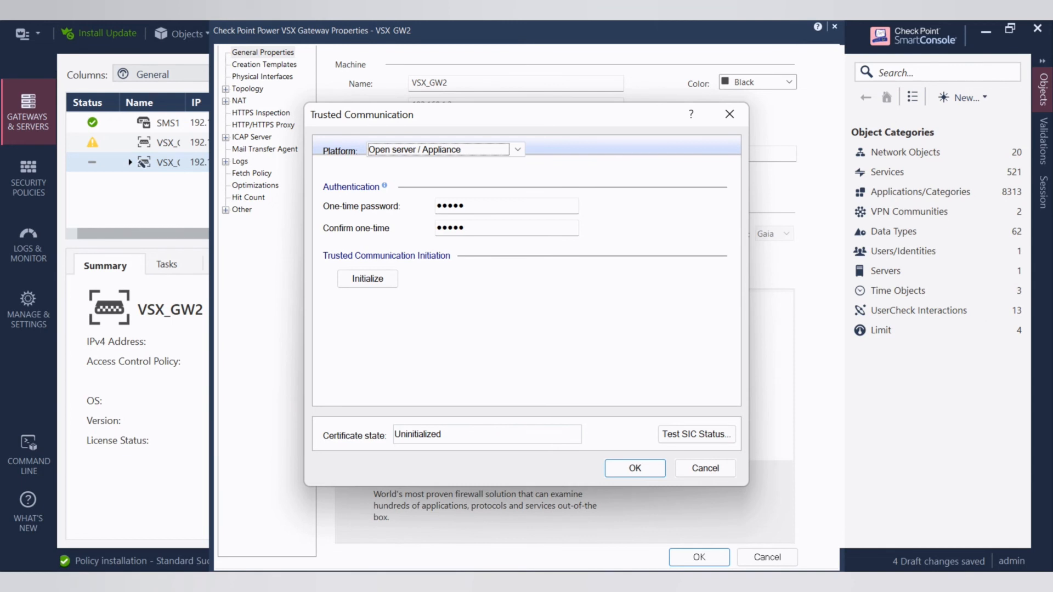
- Check the running processes in the GW2 session showing top and return to the other GW2 terminal
{"action": "mouse_move", "coordinate": [763, 590]}
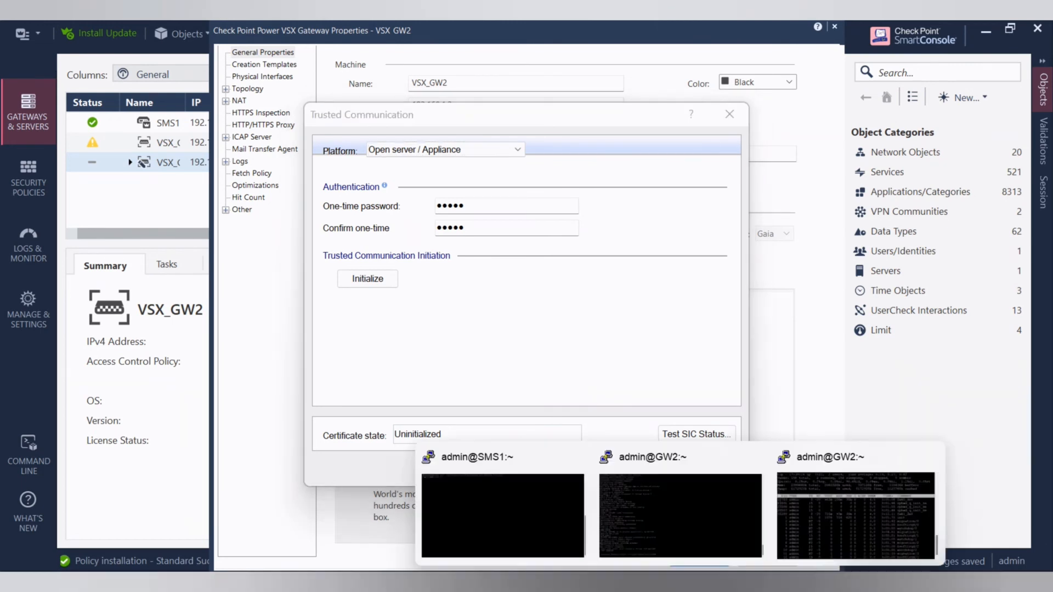
{"action": "left_click", "coordinate": [806, 535]}
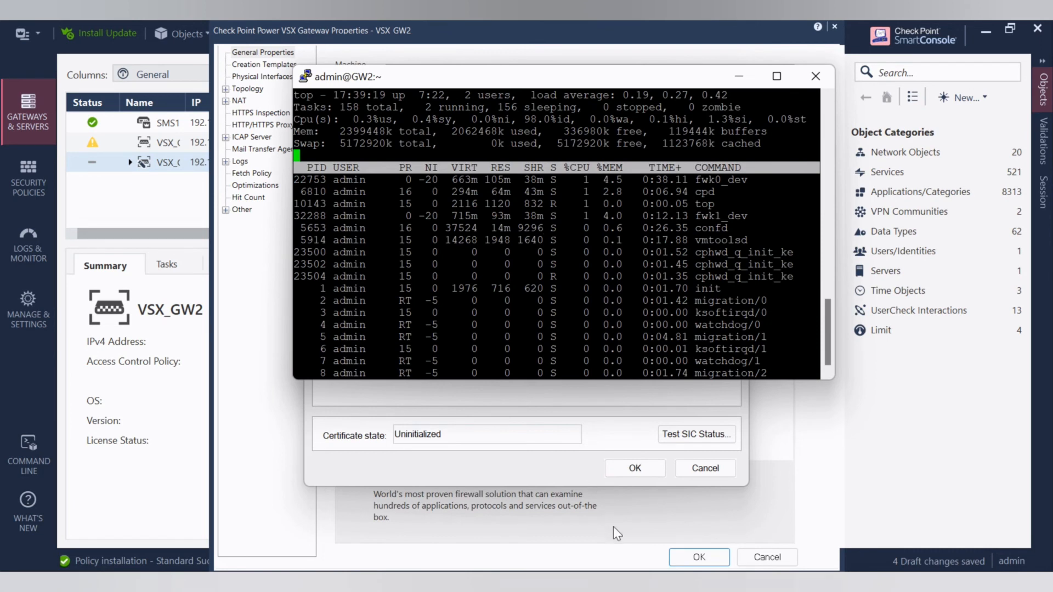
{"action": "mouse_move", "coordinate": [677, 584]}
{"action": "left_click", "coordinate": [675, 524]}
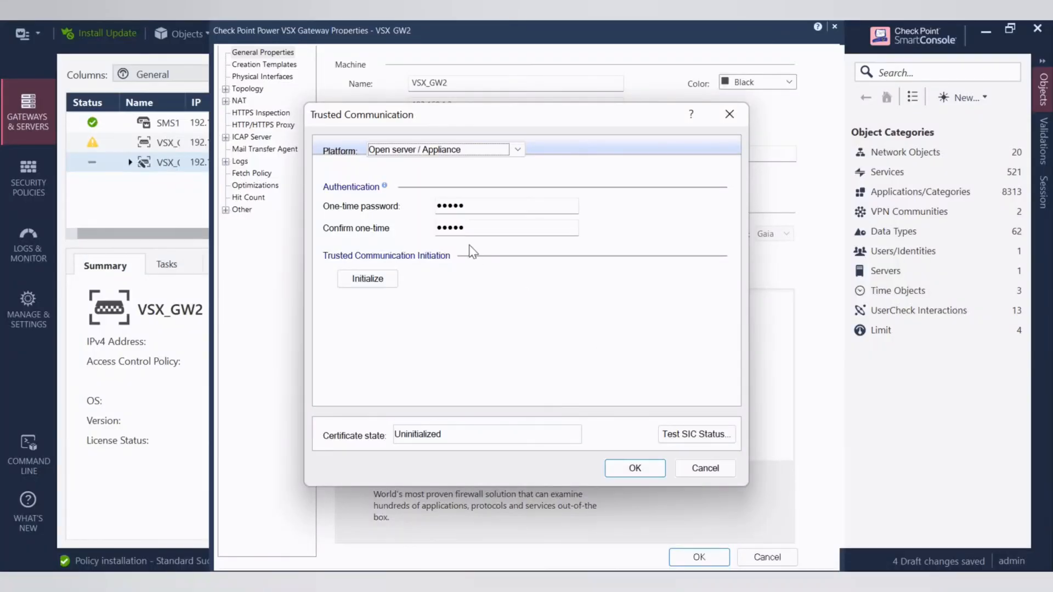
- Enter and confirm the one-time password in VSX_GW2's Trusted Communication settings and initialize trust
{"action": "left_click", "coordinate": [489, 209]}
{"action": "left_click_drag", "start_coordinate": [489, 210], "coordinate": [320, 213]}
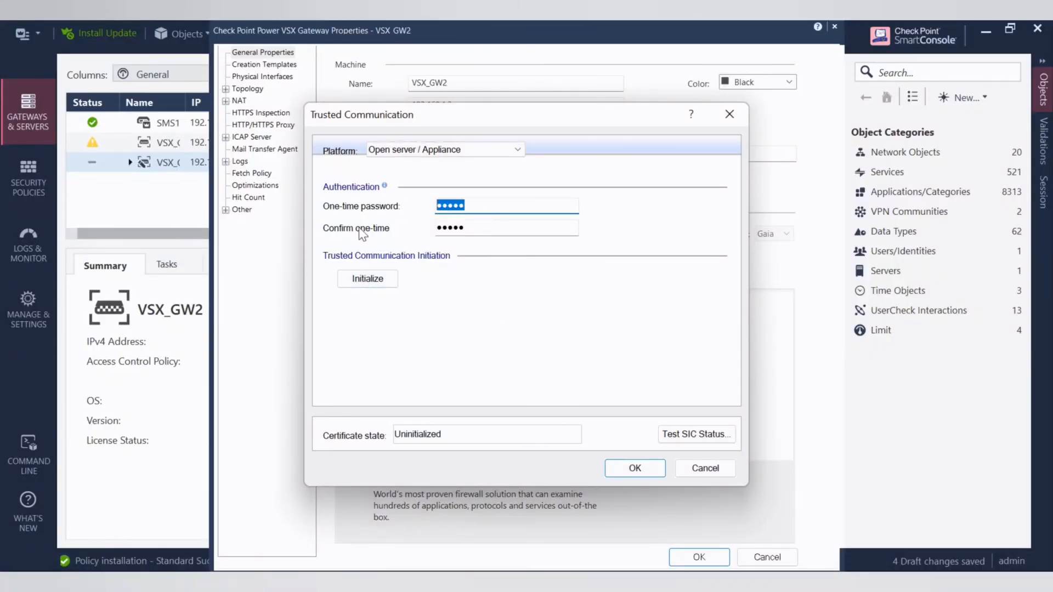
{"action": "type", "text": "••••••••"}
{"action": "key", "text": "Tab"}
{"action": "type", "text": "••••••••"}
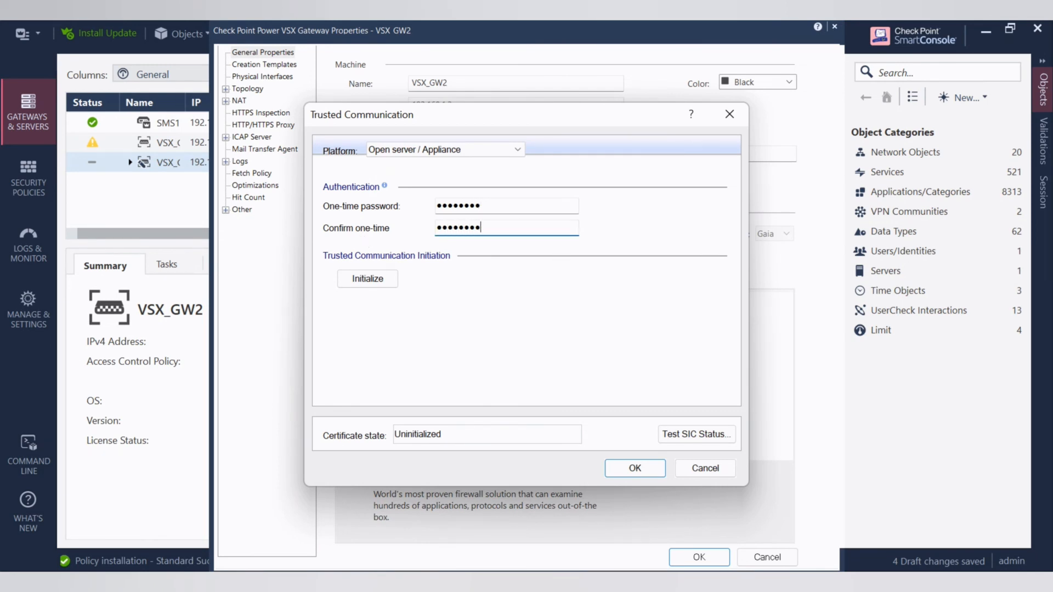
{"action": "left_click", "coordinate": [367, 279]}
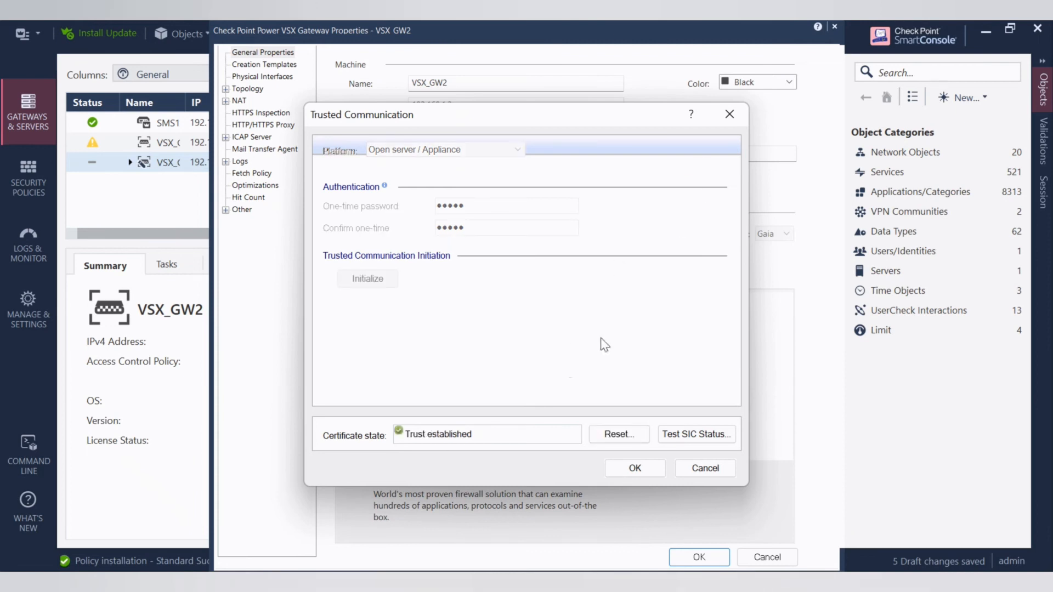
- Accept the trusted communication and topology results, then save and apply the VSX_GW2 gateway configuration
{"action": "left_click", "coordinate": [650, 469]}
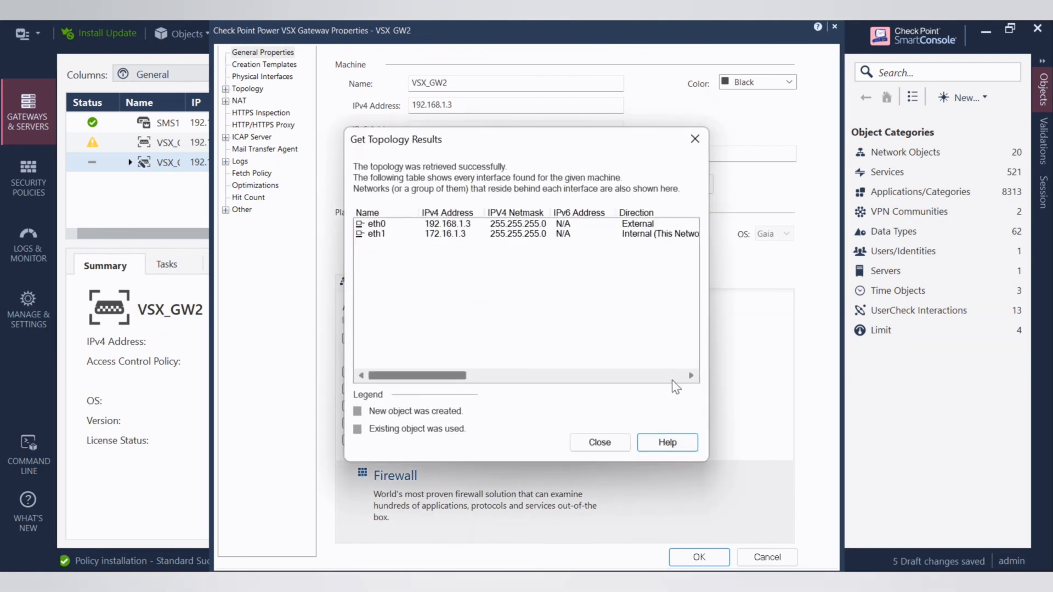
{"action": "left_click", "coordinate": [615, 444]}
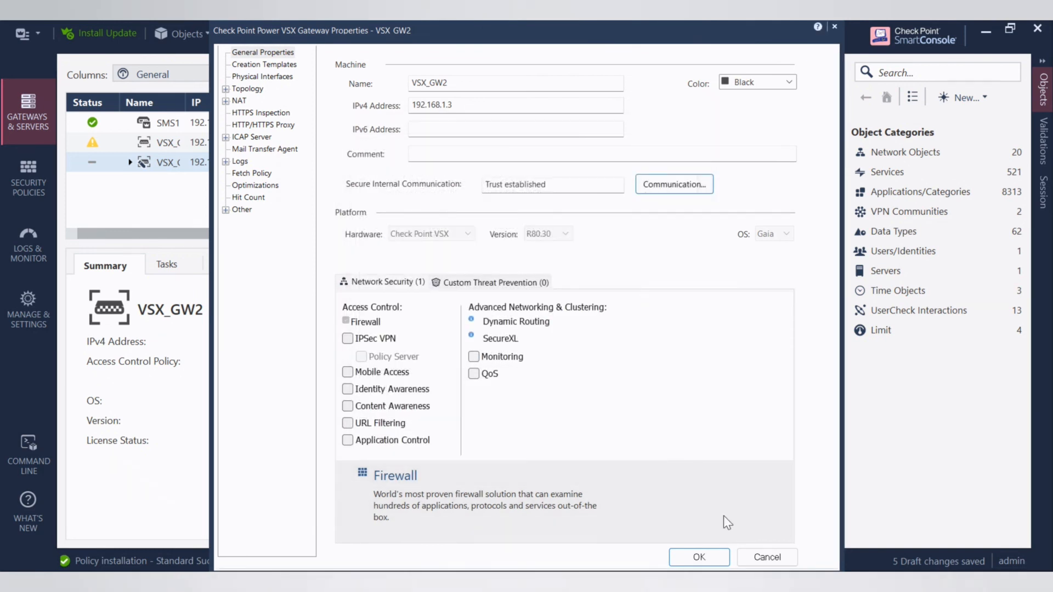
{"action": "left_click", "coordinate": [707, 561]}
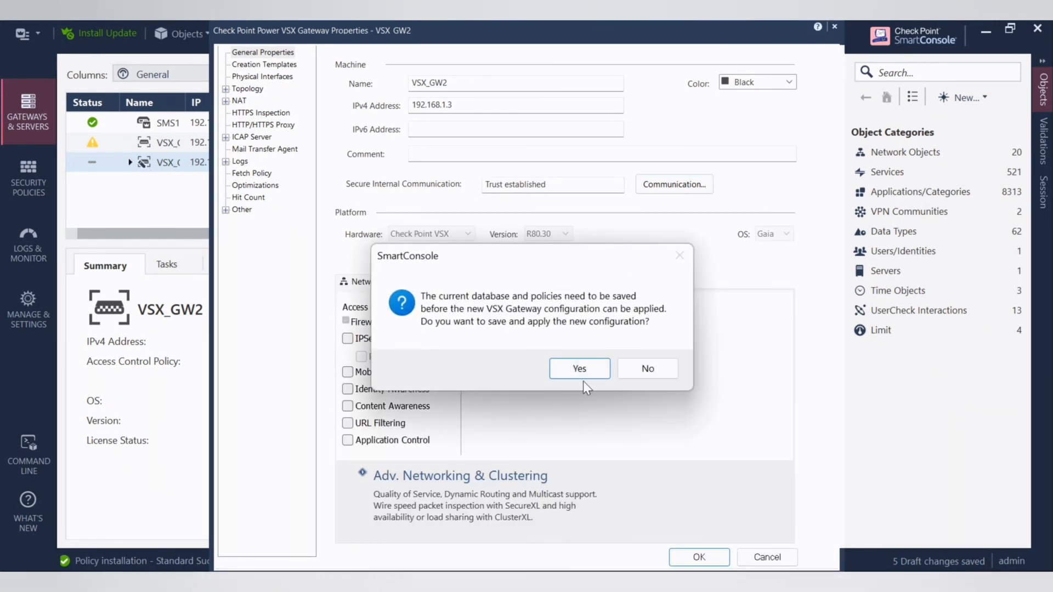
{"action": "left_click", "coordinate": [580, 370]}
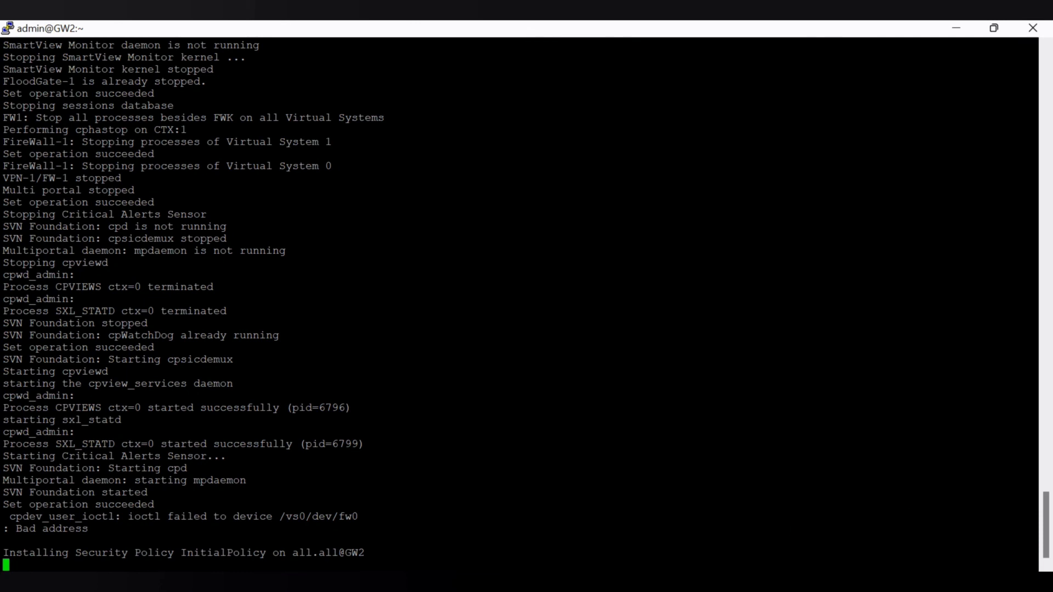
- Switch back to SmartConsole, close the VSX operation dialog and expand VSX_GW2 to check its virtual system
{"action": "left_click", "coordinate": [658, 582]}
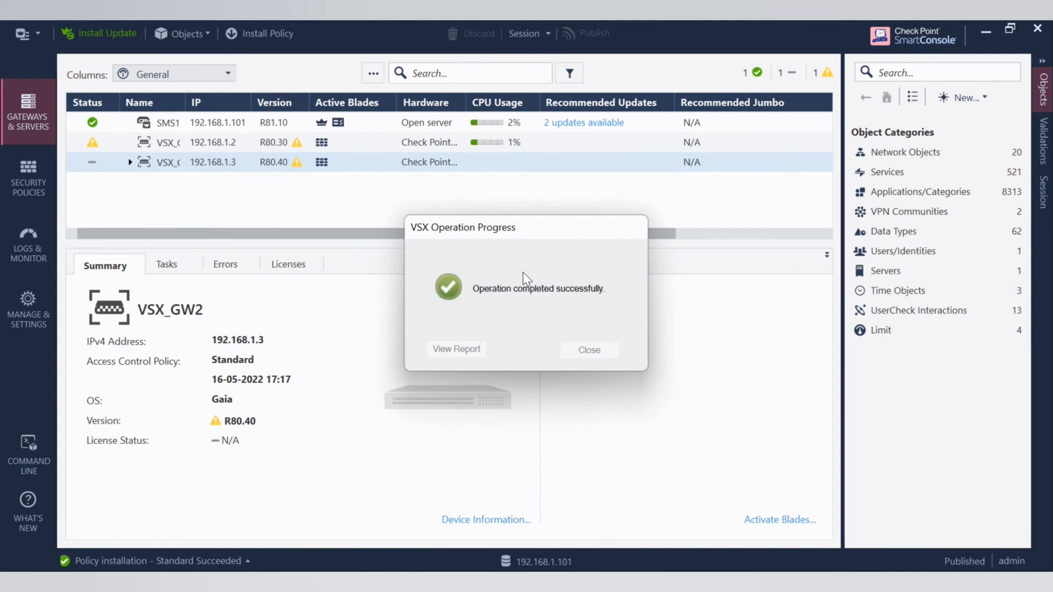
{"action": "left_click", "coordinate": [595, 351]}
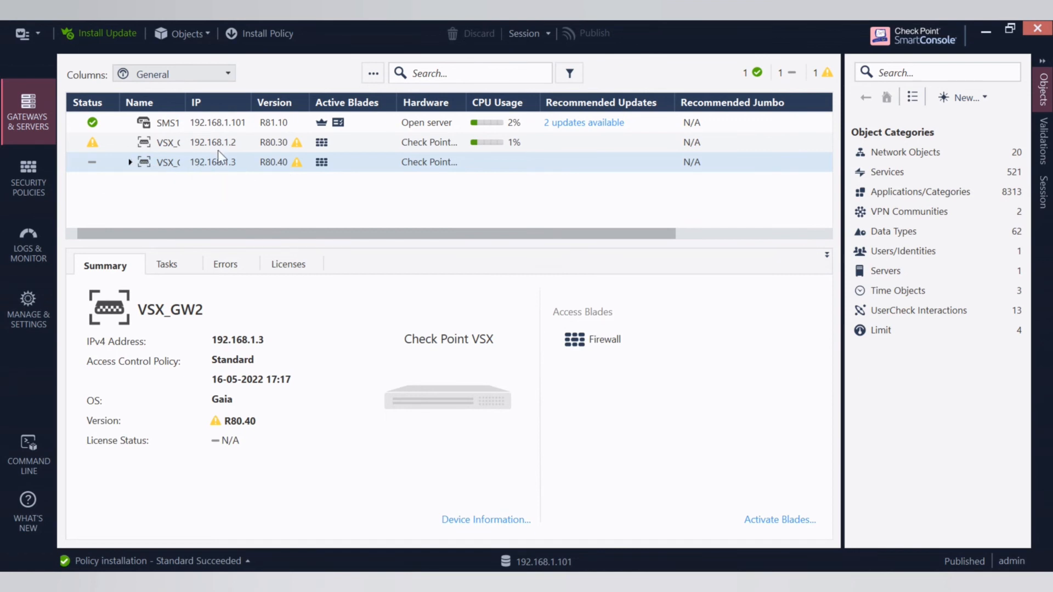
{"action": "left_click", "coordinate": [130, 163]}
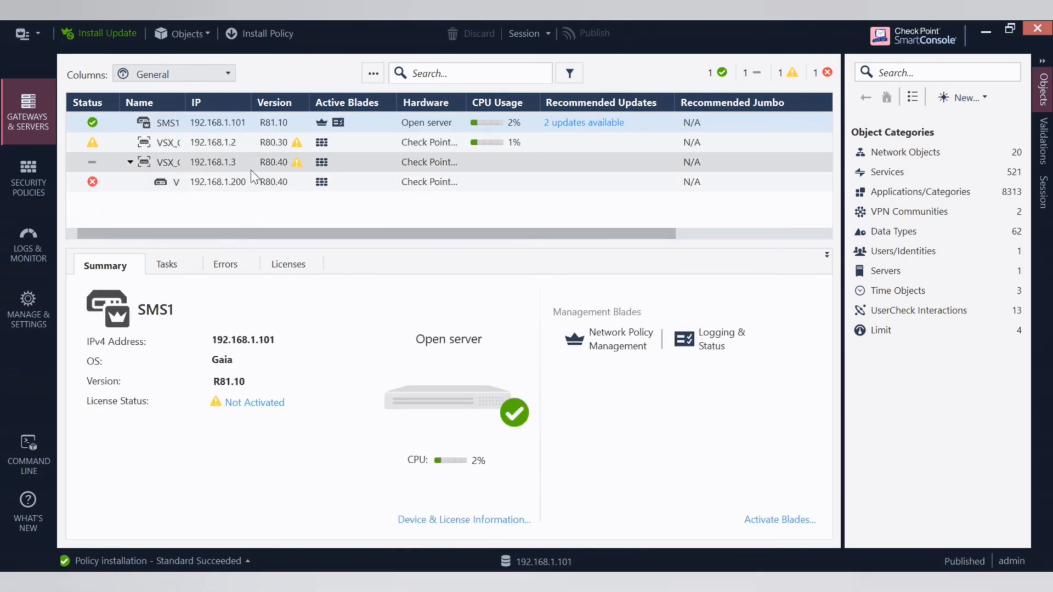
{"action": "left_click", "coordinate": [229, 164]}
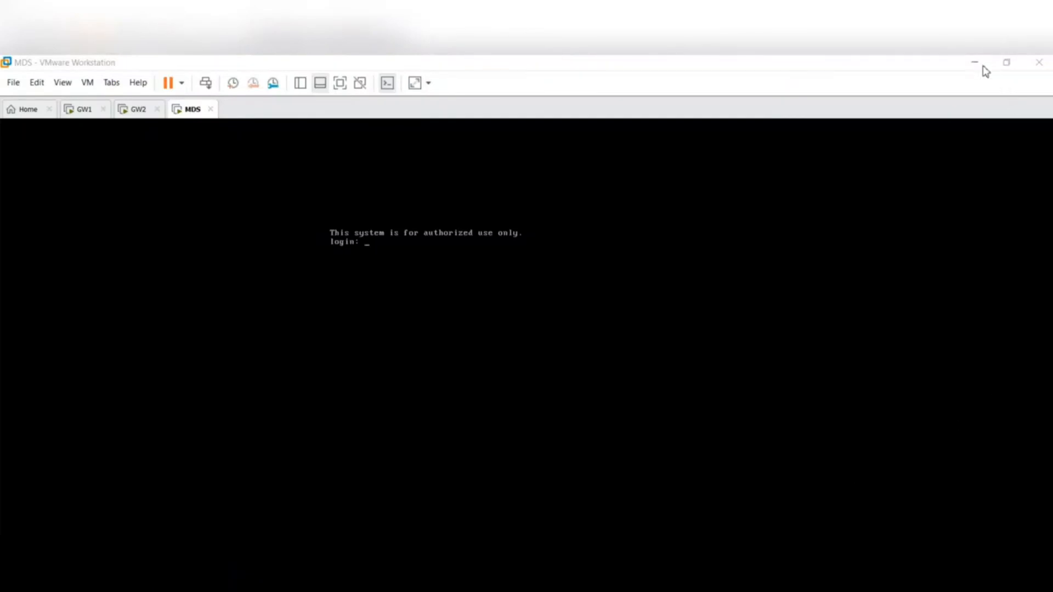
- Examine the vsx_util vsls and vsx_util convert_cluster pages of the VSX R80.40 Administration Guide in the browser
{"action": "left_click", "coordinate": [982, 68]}
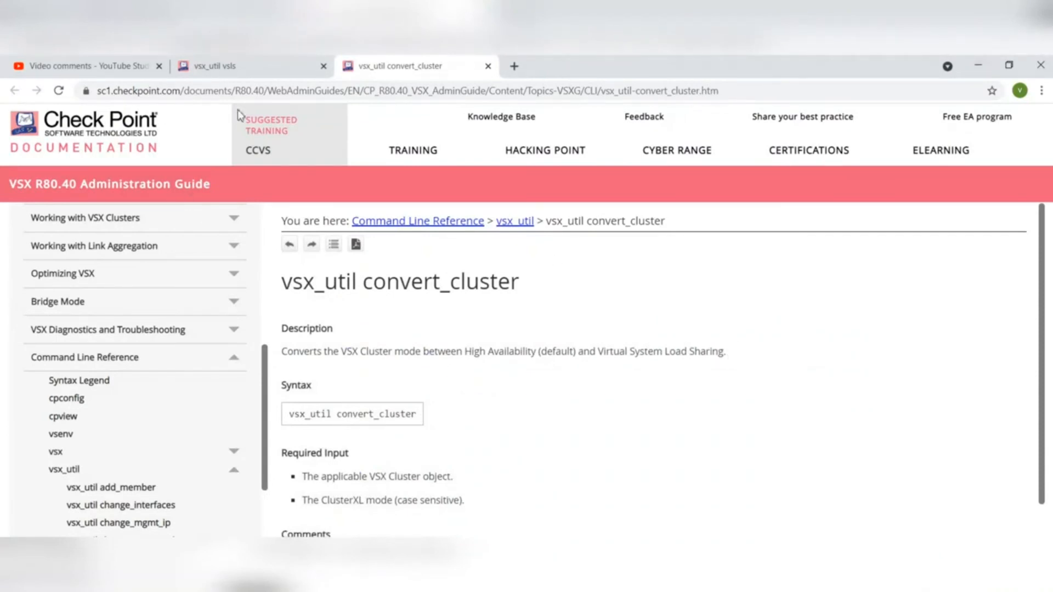
{"action": "left_click", "coordinate": [253, 73]}
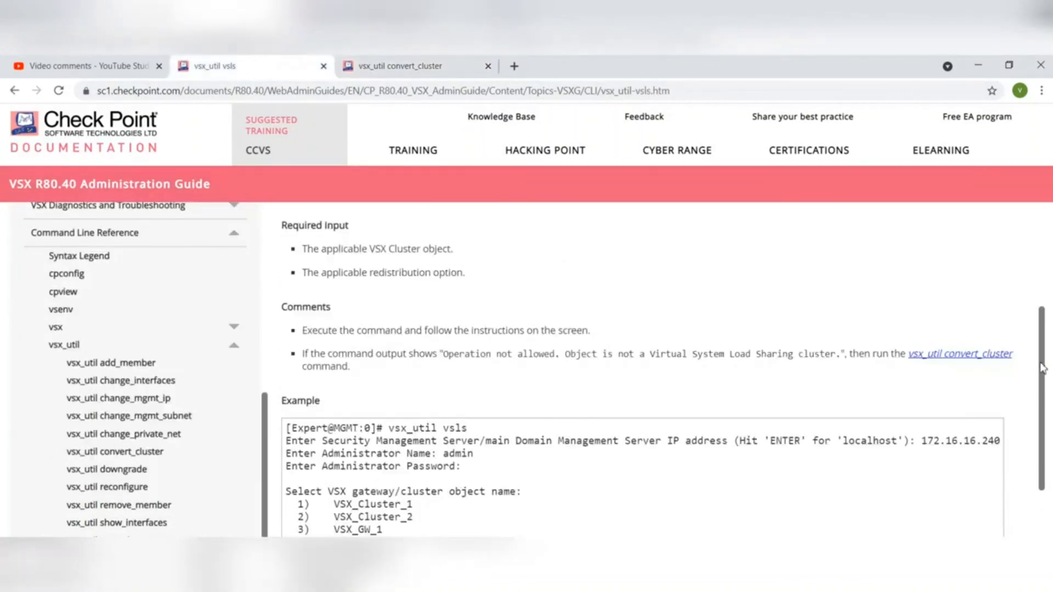
{"action": "left_click_drag", "start_coordinate": [1045, 368], "coordinate": [1046, 281]}
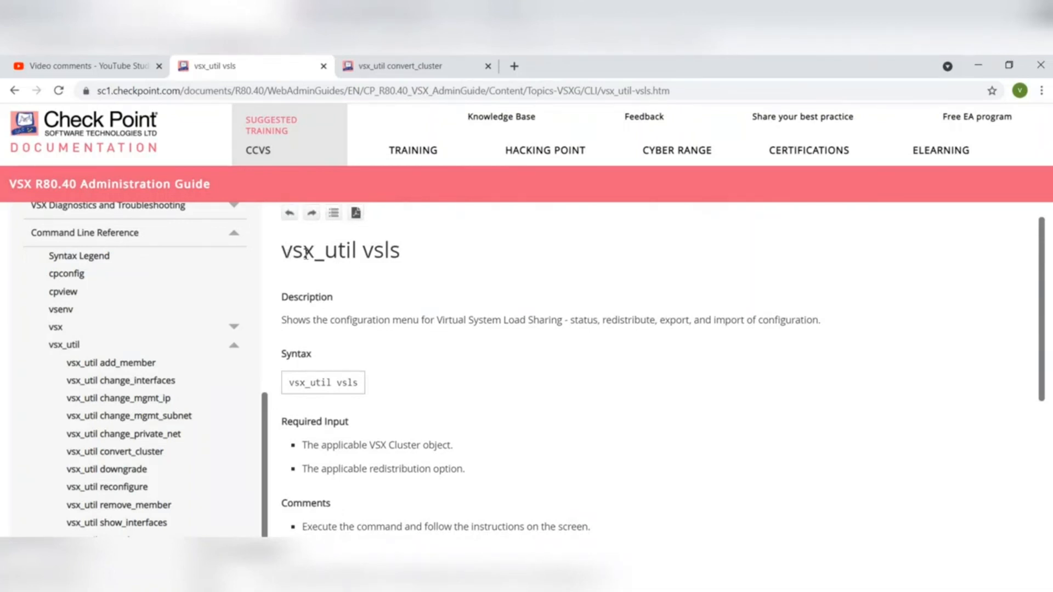
{"action": "triple_click", "coordinate": [382, 252]}
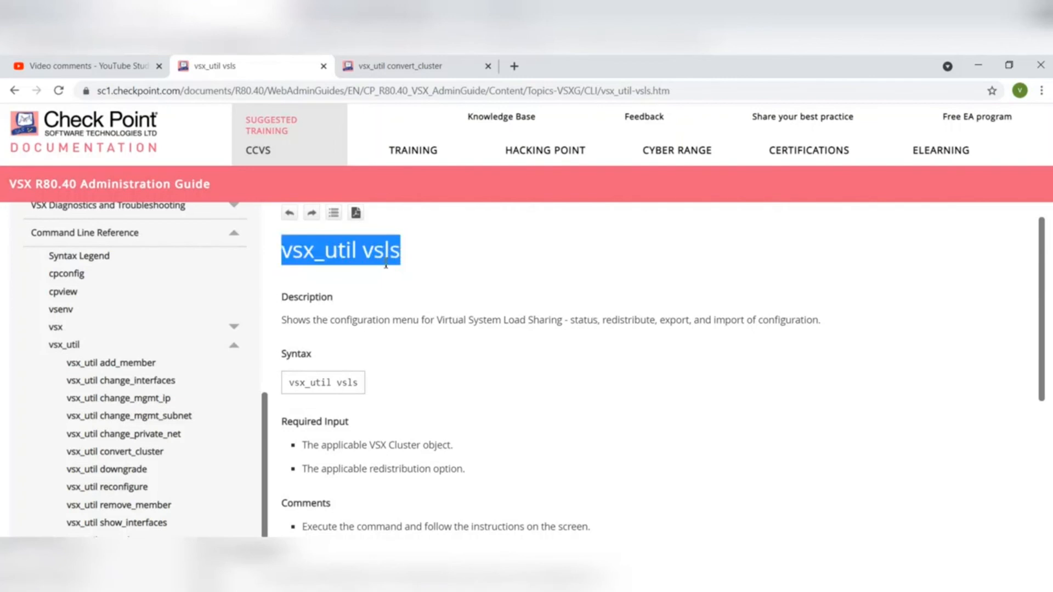
{"action": "left_click", "coordinate": [383, 269]}
{"action": "left_click", "coordinate": [417, 71]}
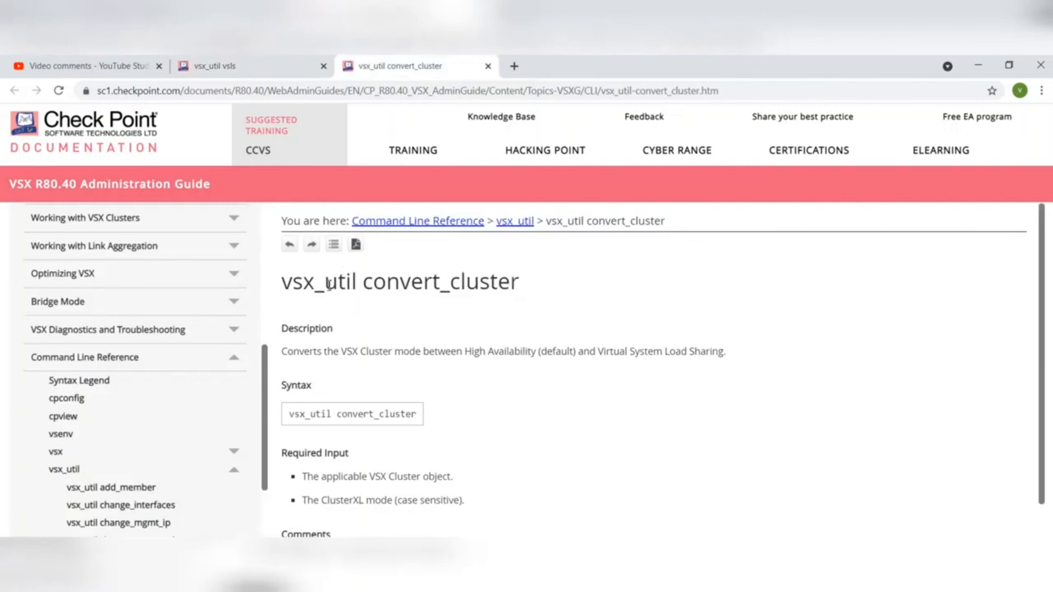
{"action": "left_click_drag", "start_coordinate": [288, 283], "coordinate": [520, 283]}
{"action": "left_click", "coordinate": [560, 295]}
{"action": "left_click", "coordinate": [231, 67]}
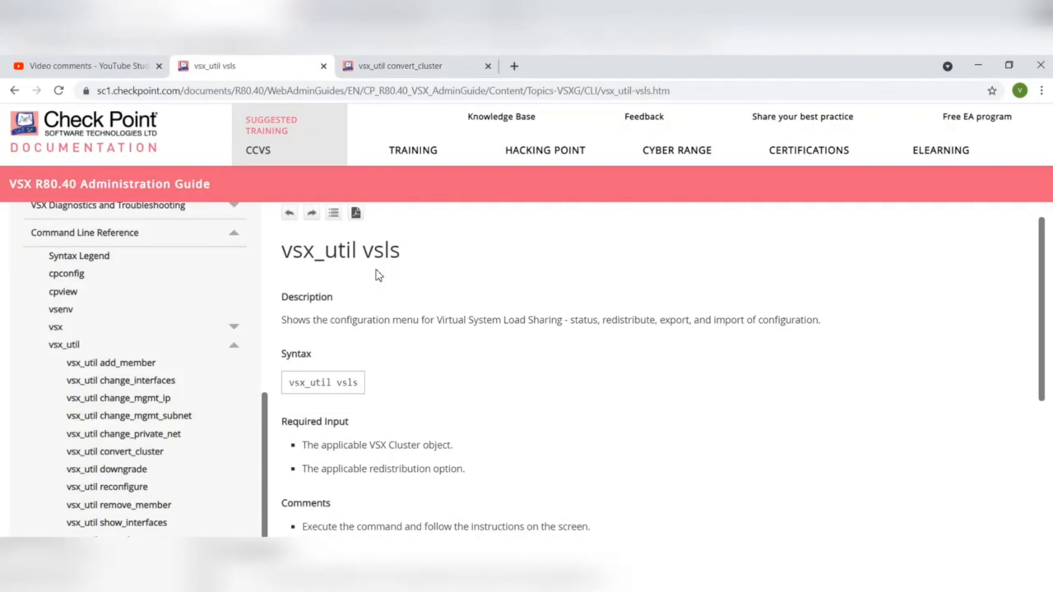
- Copy the command name vsx_util convert_cluster from its page heading in the administration guide
{"action": "left_click", "coordinate": [416, 70]}
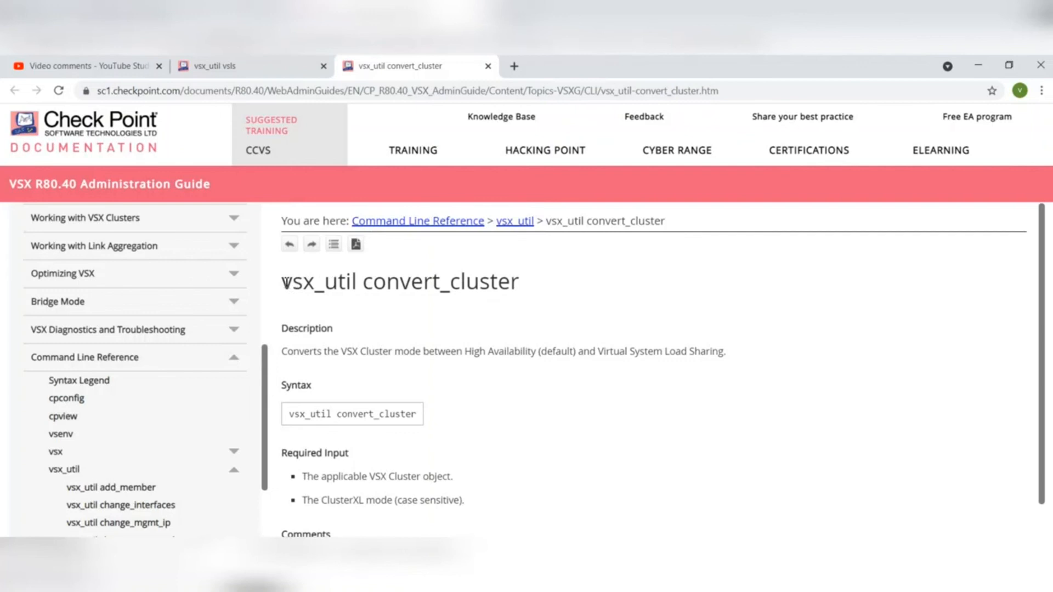
{"action": "left_click_drag", "start_coordinate": [286, 283], "coordinate": [522, 278]}
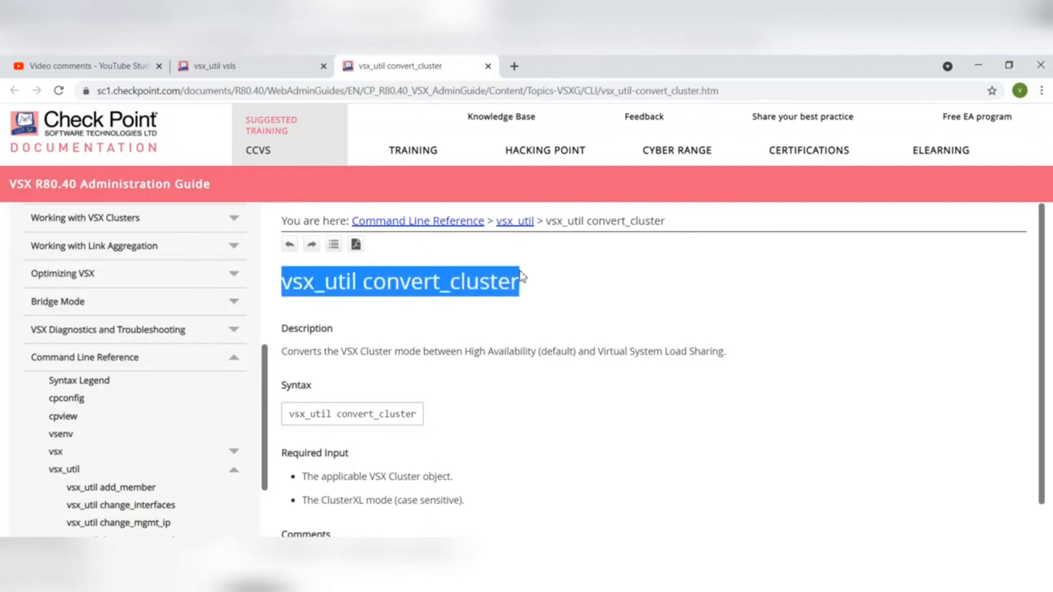
{"action": "right_click", "coordinate": [469, 282]}
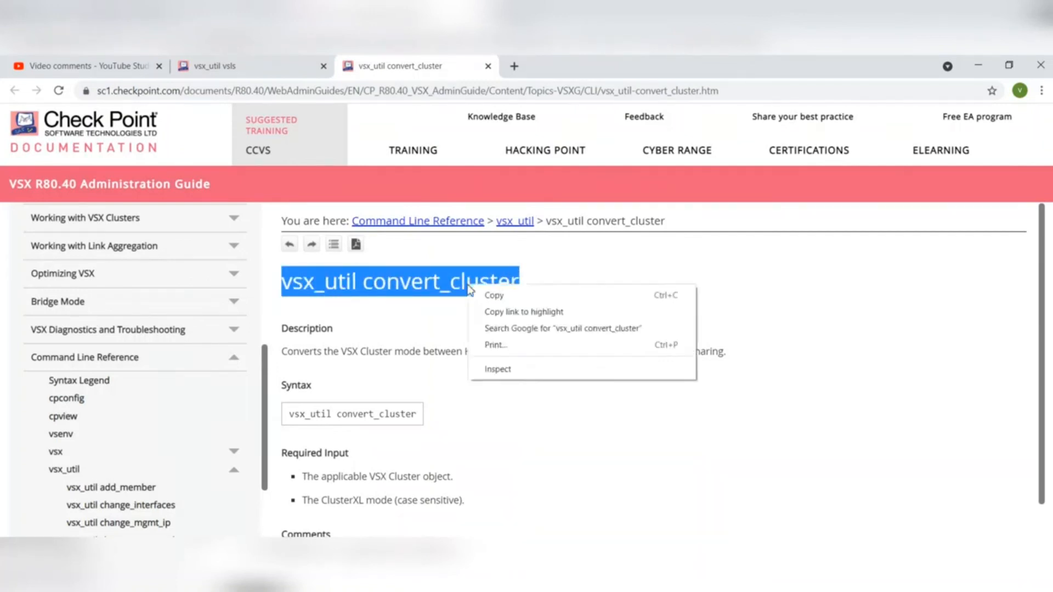
{"action": "left_click", "coordinate": [490, 296]}
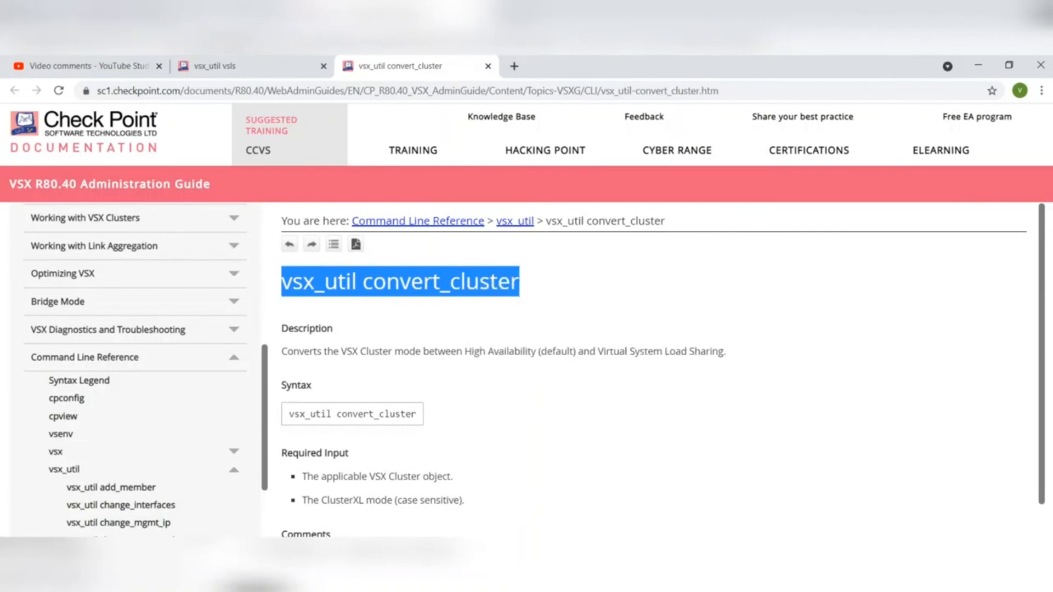
- Switch to PuTTY and open an SSH session on port 22 to the management server at 192.168.1.254
{"action": "left_click", "coordinate": [521, 574]}
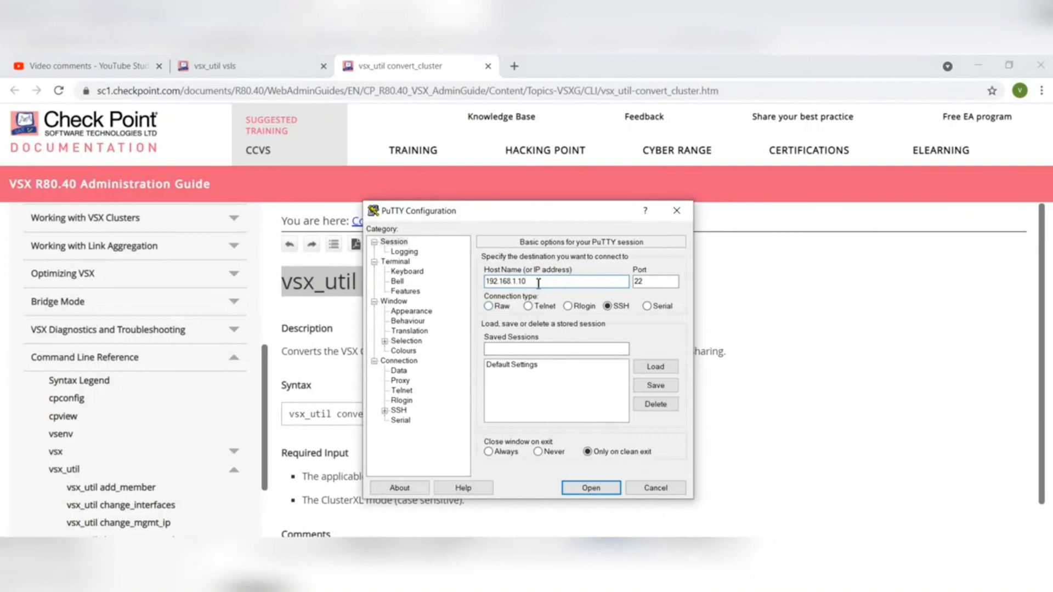
{"action": "key", "text": "BackSpace"}
{"action": "key", "text": "BackSpace"}
{"action": "type", "text": "254"}
{"action": "left_click", "coordinate": [588, 488]}
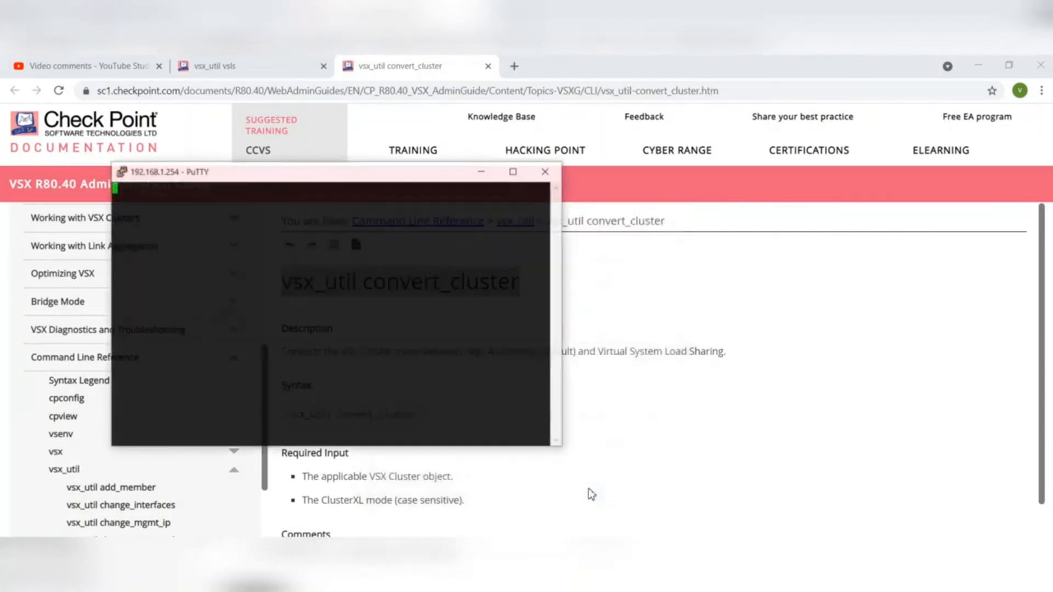
- Log in to the MDS as admin with the account password and try to enter expert mode
{"action": "type", "text": "admin"}
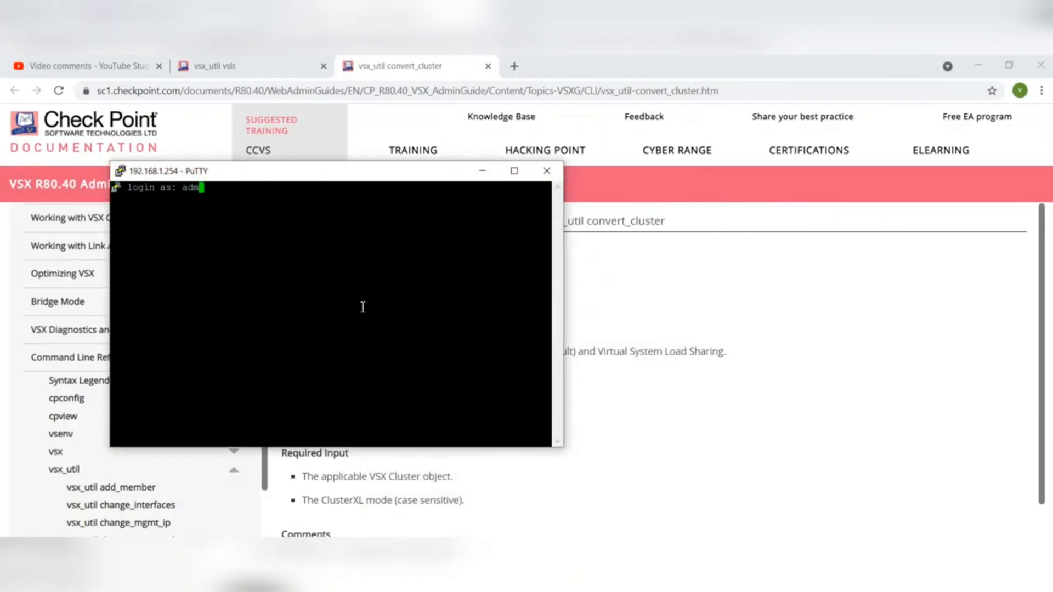
{"action": "key", "text": "Return"}
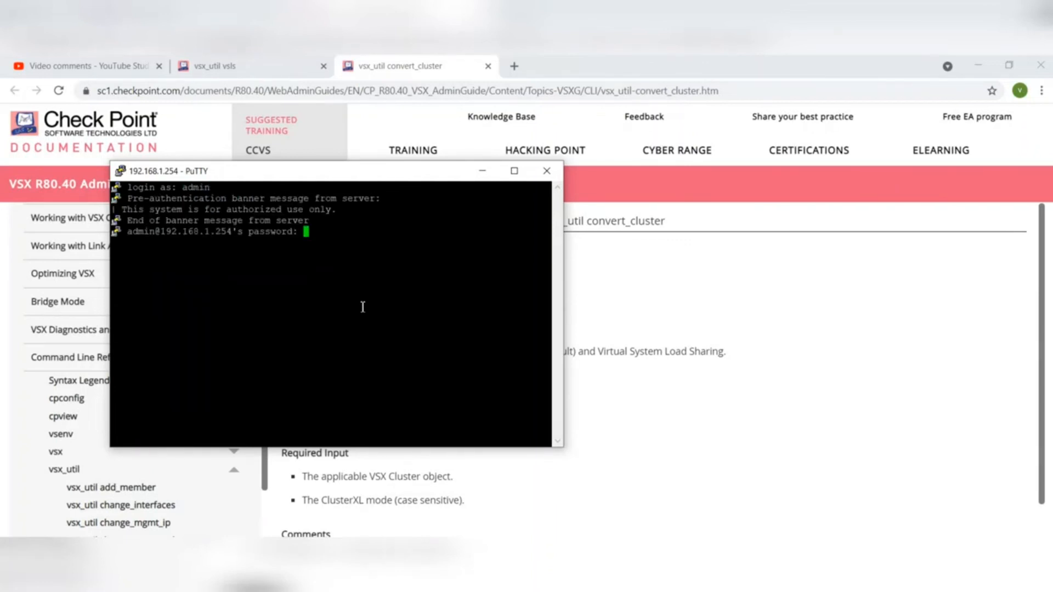
{"action": "key", "text": "Return"}
{"action": "type", "text": "expert"}
{"action": "key", "text": "Return"}
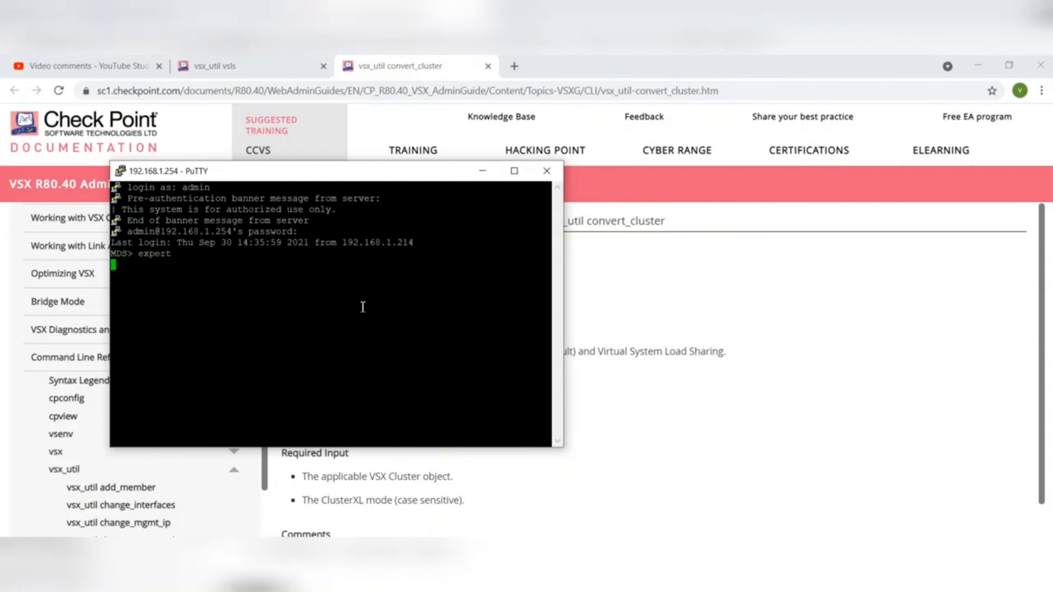
- Define the expert password on the MDS with set expert-password, entering the new password twice
{"action": "type", "text": "sext"}
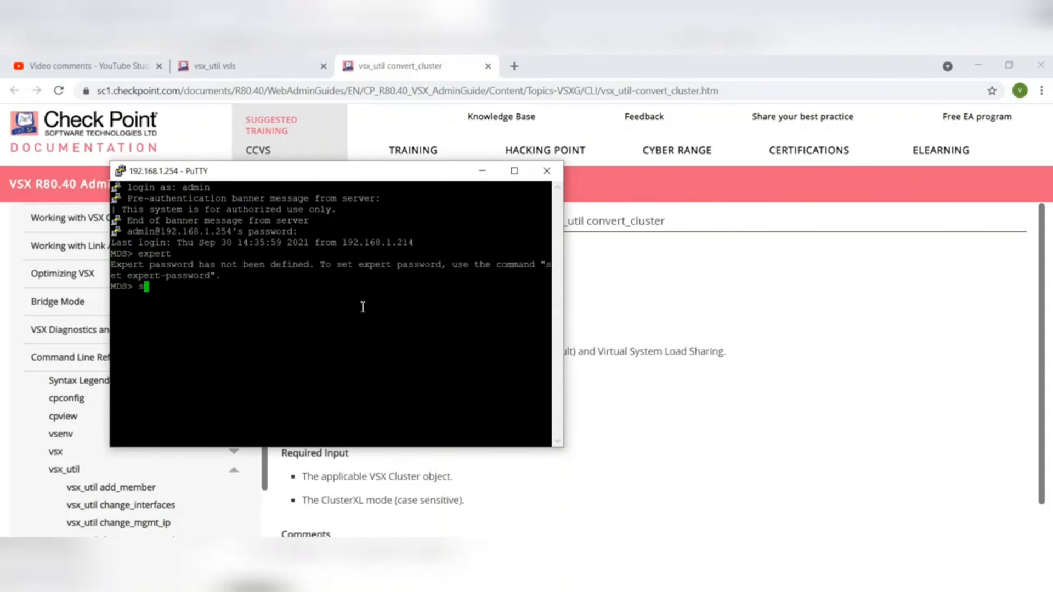
{"action": "key", "text": "BackSpace"}
{"action": "key", "text": "BackSpace"}
{"action": "key", "text": "BackSpace"}
{"action": "key", "text": "BackSpace"}
{"action": "type", "text": "set ex"}
{"action": "key", "text": "Tab"}
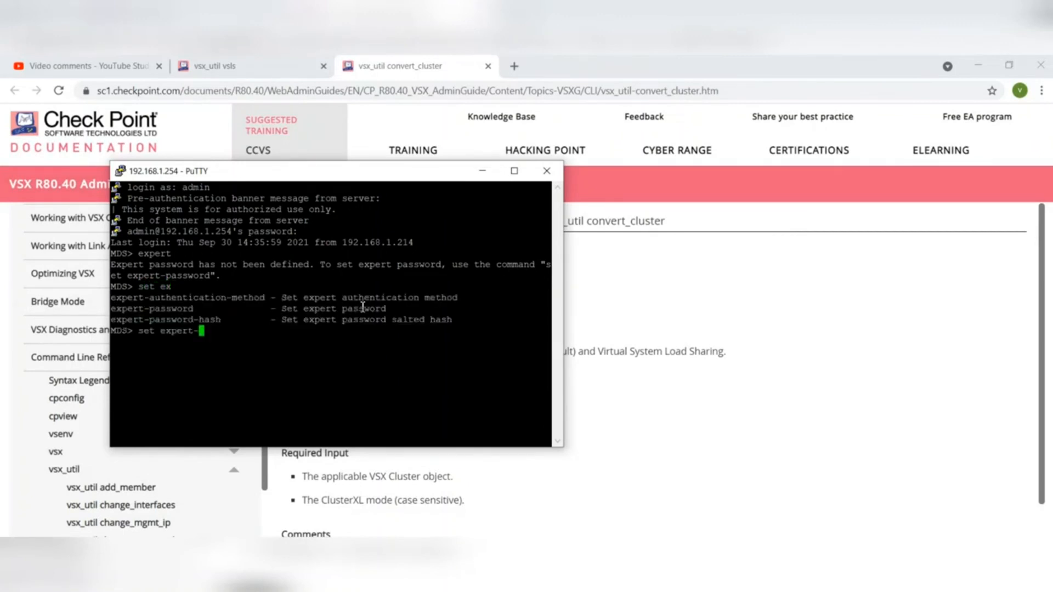
{"action": "type", "text": "p"}
{"action": "key", "text": "Tab"}
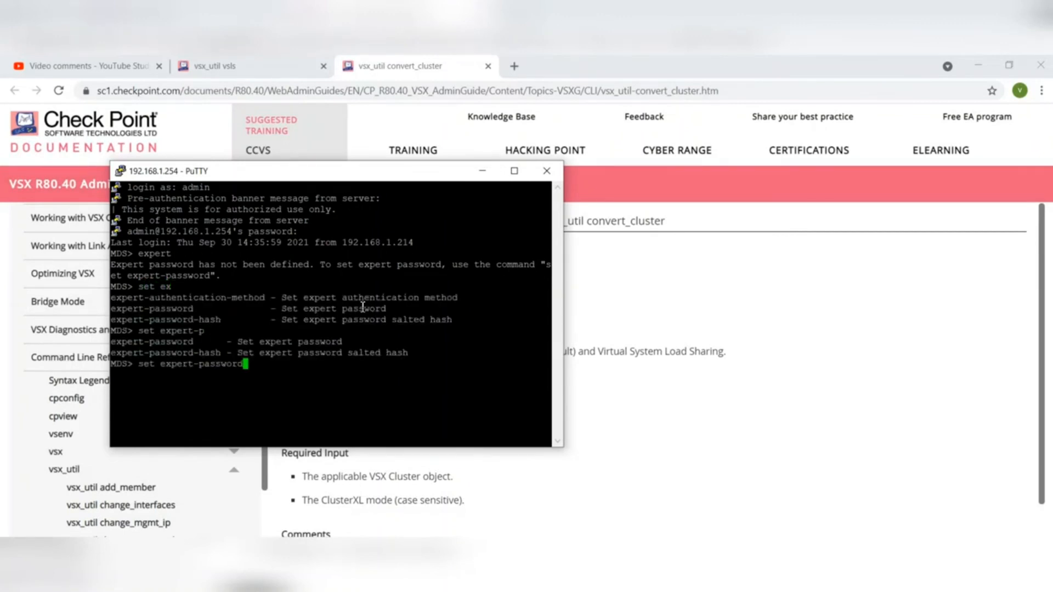
{"action": "key", "text": "Return"}
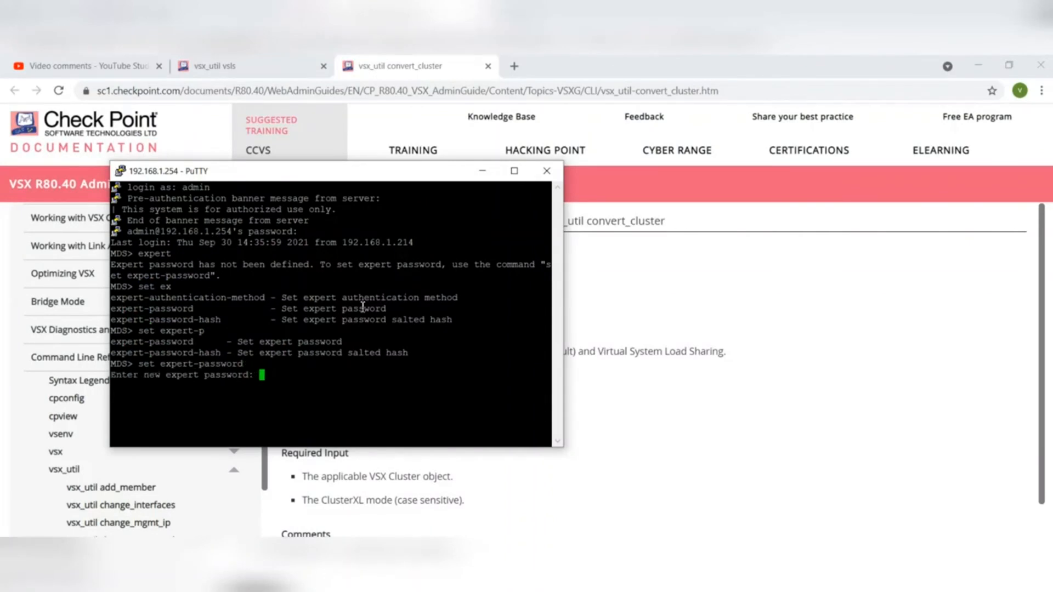
{"action": "key", "text": "Return"}
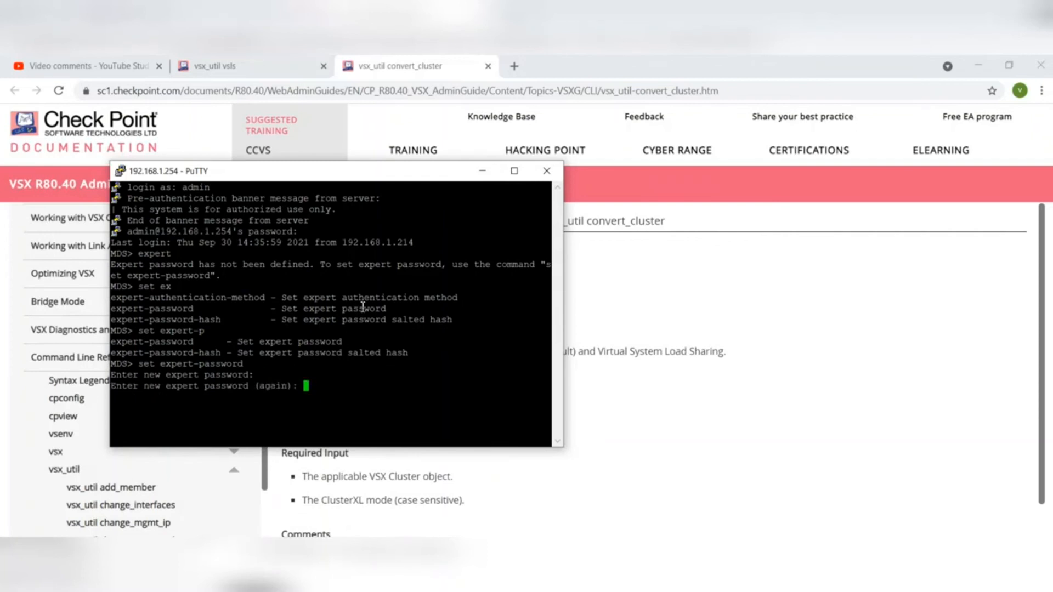
{"action": "key", "text": "Return"}
- Save the current MDS configuration with the save config command
{"action": "type", "text": "save confi"}
{"action": "key", "text": "Tab"}
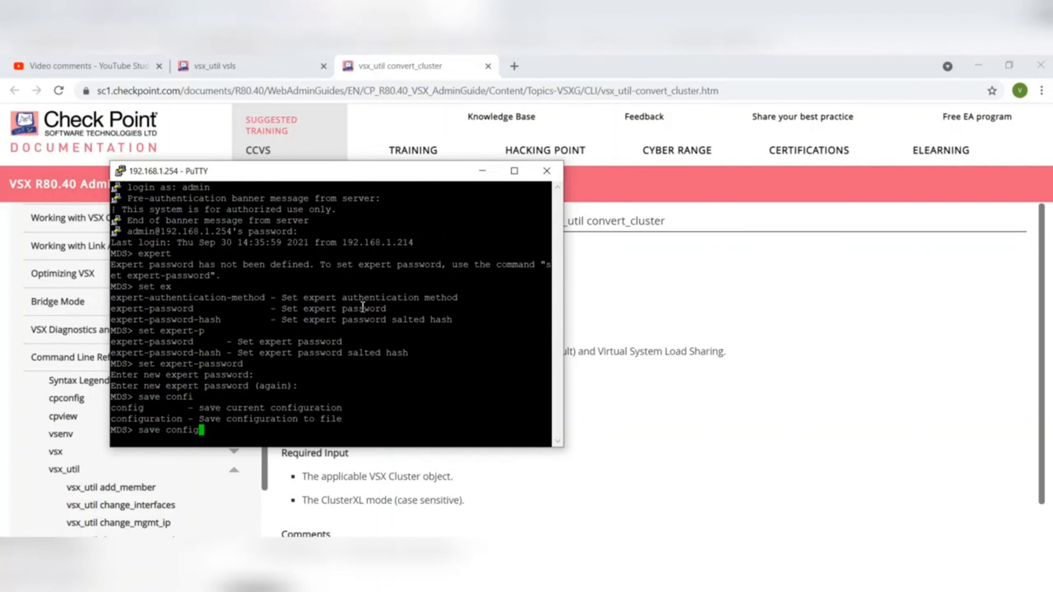
{"action": "key", "text": "Return"}
- Enter expert mode on the MDS with the expert password, retrying the expert command as needed
{"action": "type", "text": "expert"}
{"action": "key", "text": "Return"}
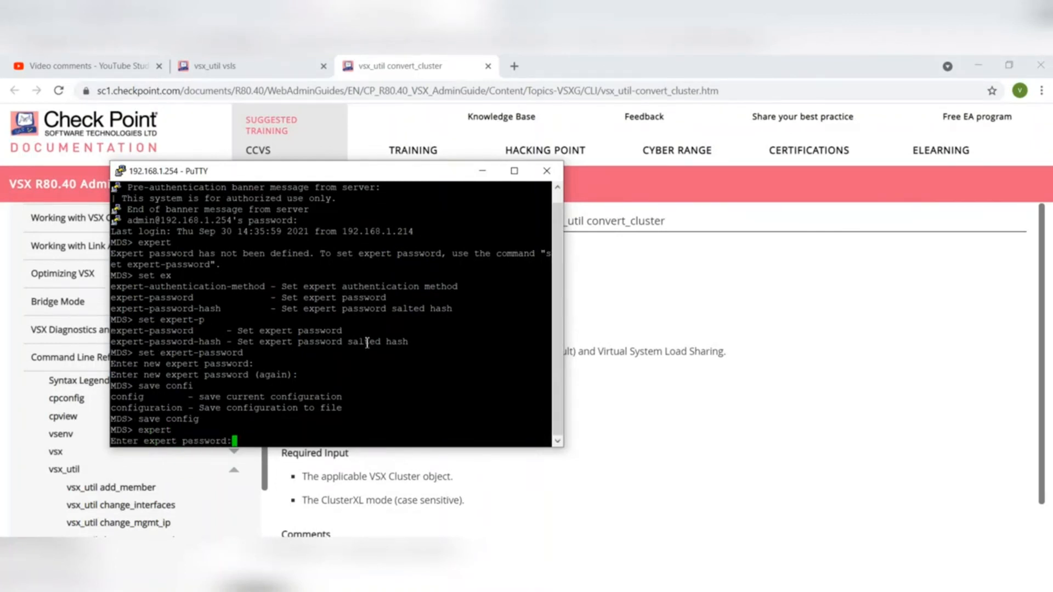
{"action": "key", "text": "Return"}
{"action": "type", "text": "expert"}
{"action": "key", "text": "Return"}
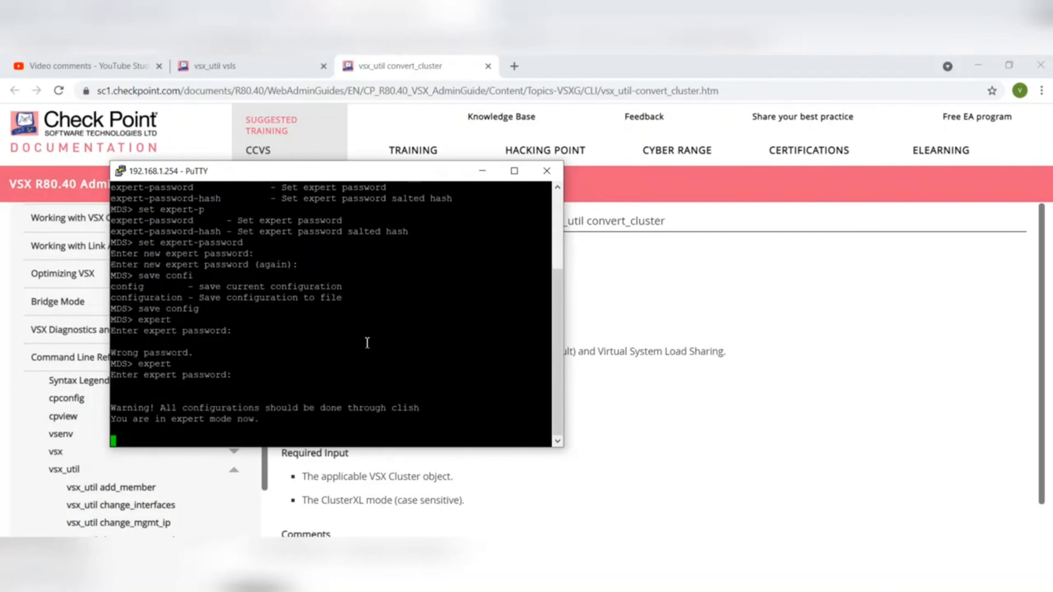
- Clear the MDS terminal and widen the PuTTY window
{"action": "type", "text": "clear"}
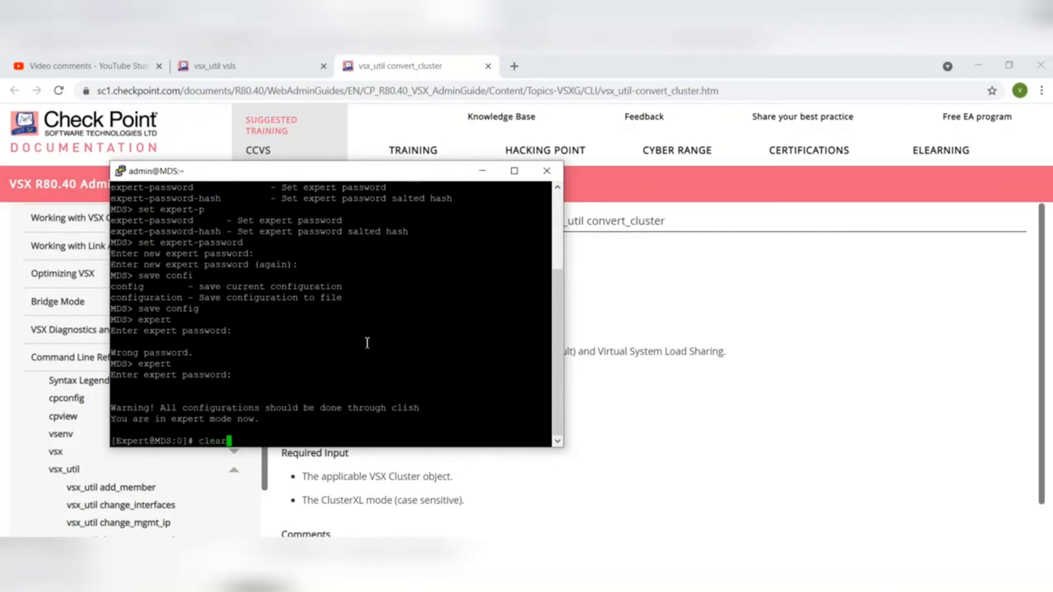
{"action": "key", "text": "Return"}
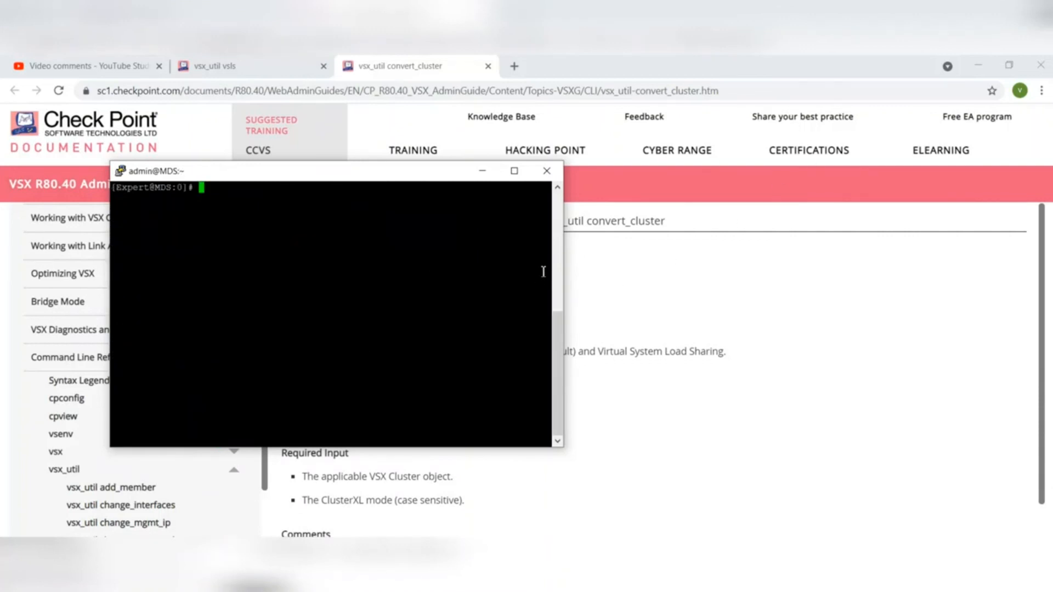
{"action": "left_click_drag", "start_coordinate": [569, 260], "coordinate": [942, 289]}
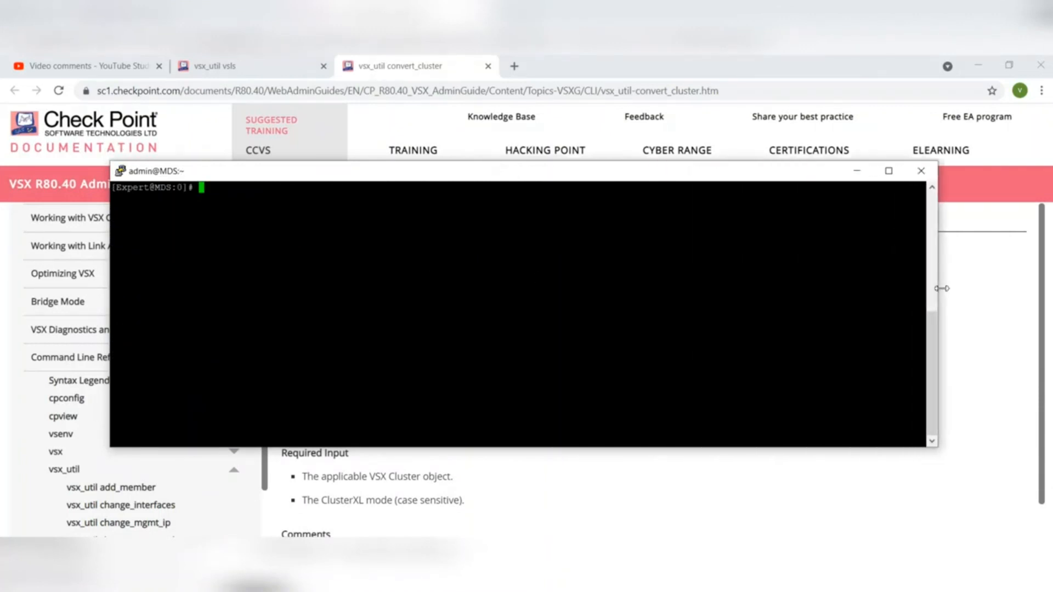
- Run vsx_util convert_cluster on the MDS and enter 192.168.1.20 as the main Domain Management Server IP address
{"action": "right_click", "coordinate": [214, 193]}
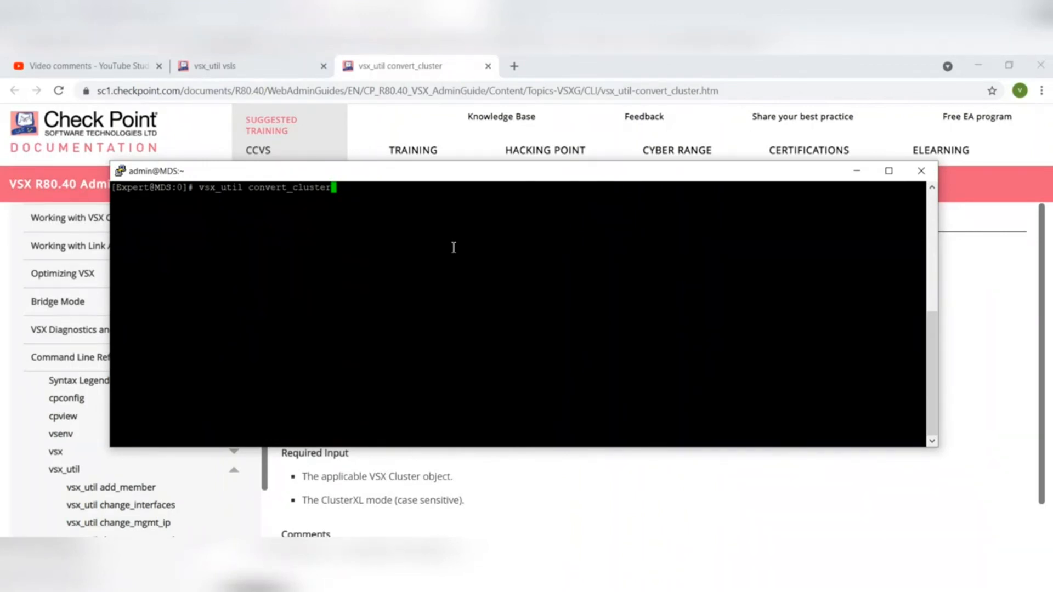
{"action": "key", "text": "Return"}
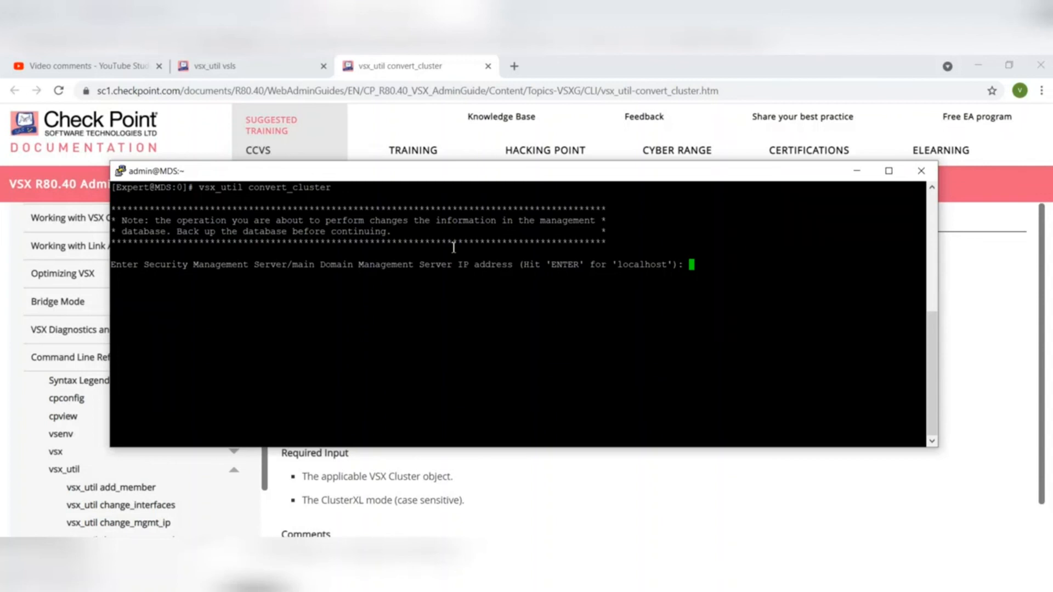
{"action": "type", "text": "192.1"}
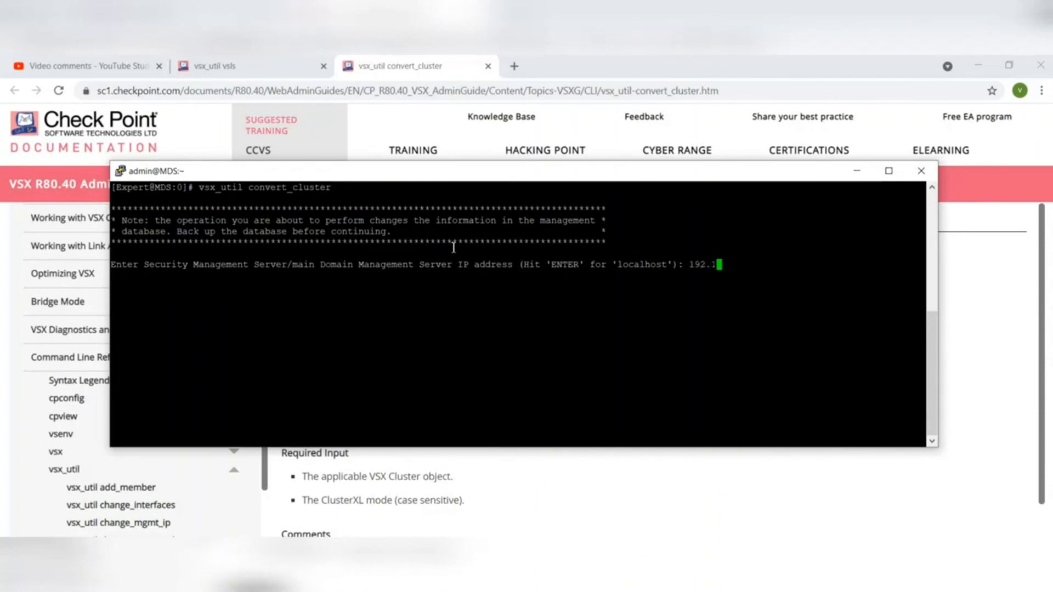
{"action": "type", "text": "68.1.20"}
{"action": "key", "text": "Return"}
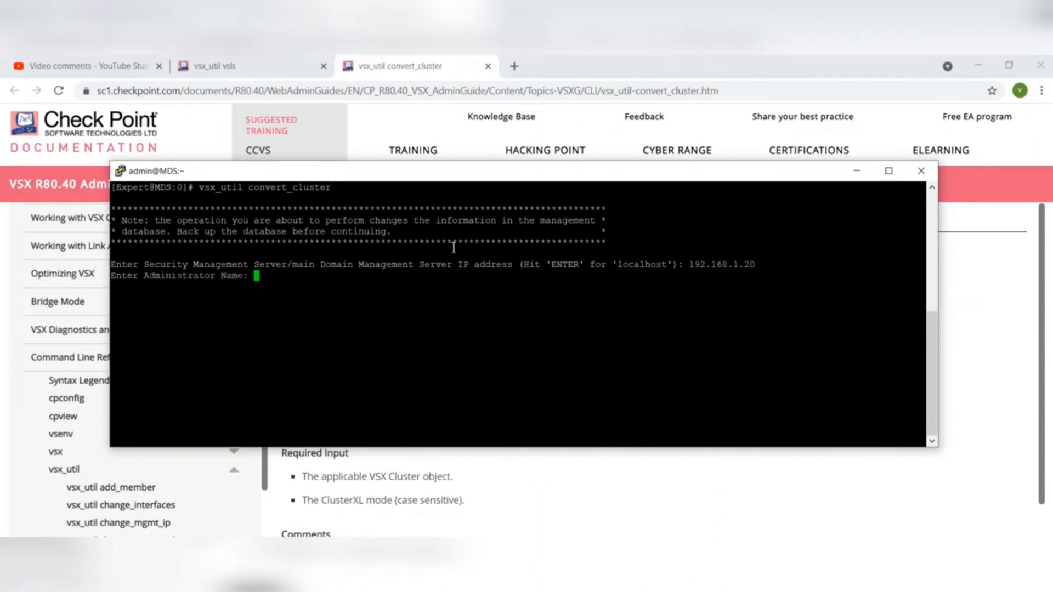
- Authenticate the convert operation with the administrator name and administrator password
{"action": "type", "text": "vaibhav"}
{"action": "key", "text": "Return"}
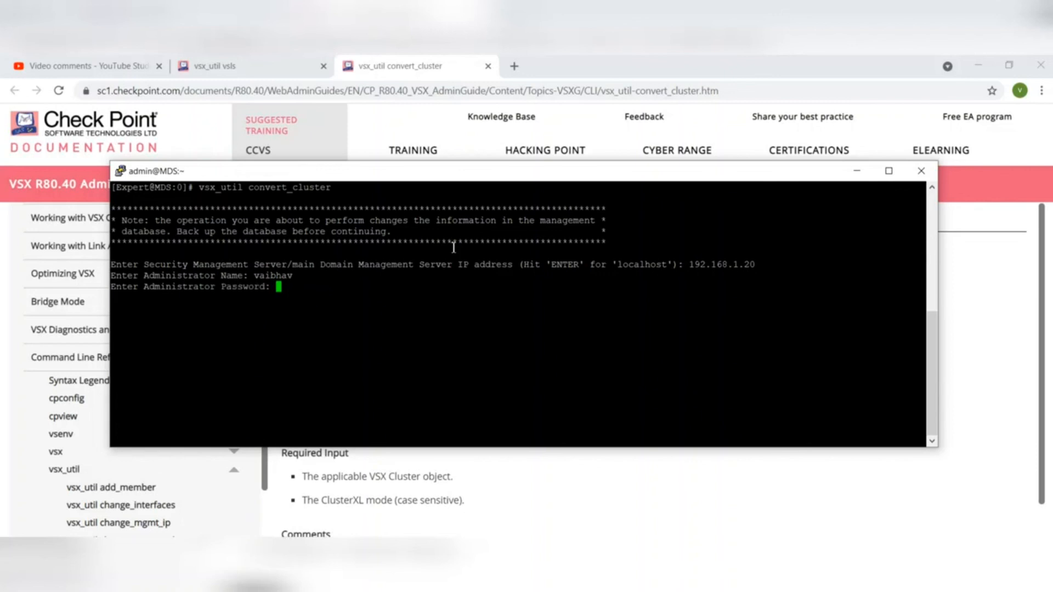
{"action": "key", "text": "Return"}
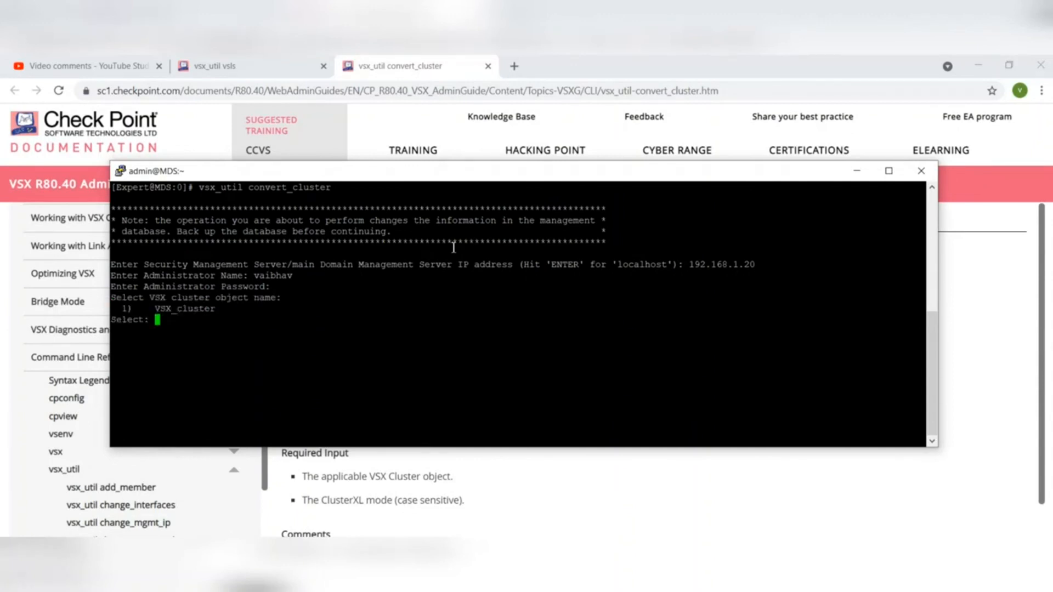
- Choose VSX_cluster as the cluster object to convert and set the desired ClusterXL mode to LS
{"action": "type", "text": "1"}
{"action": "key", "text": "Return"}
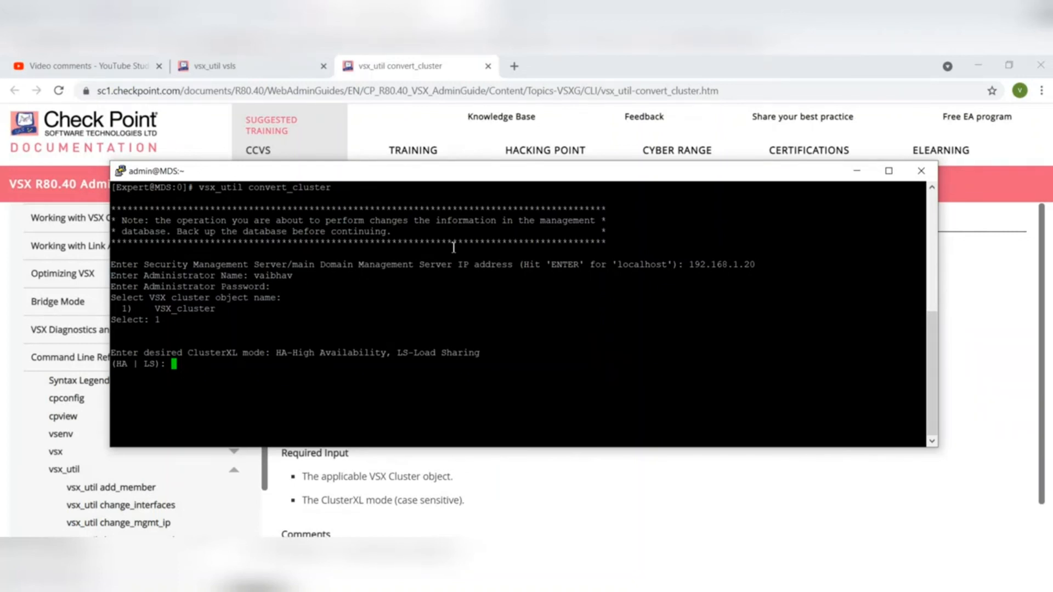
{"action": "type", "text": "LS"}
{"action": "key", "text": "Return"}
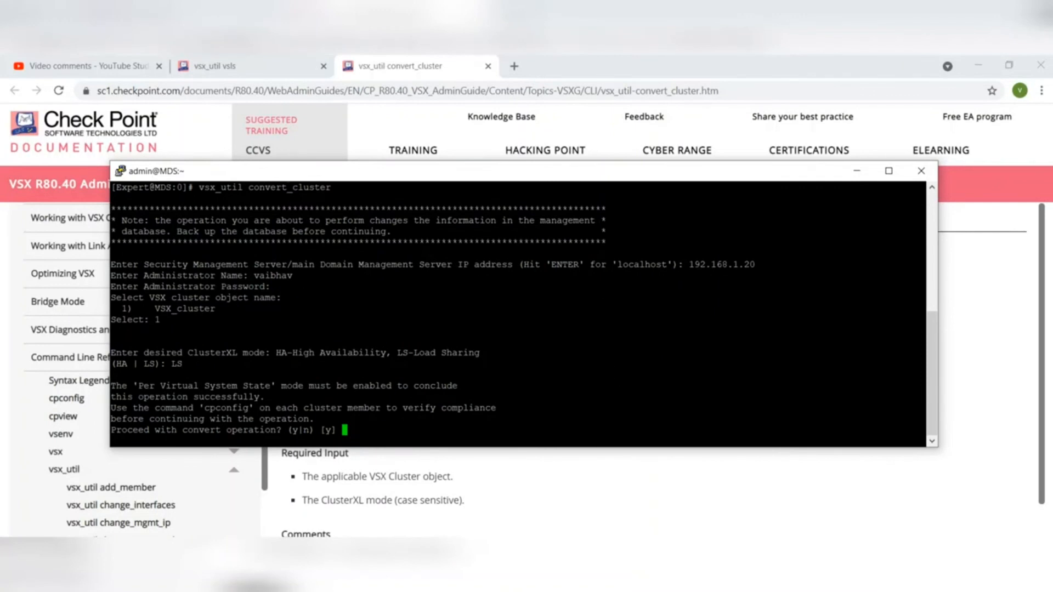
- Switch to the GW2 console in VMware Workstation, log in as admin with the account password, and try to enter expert mode
{"action": "mouse_move", "coordinate": [593, 590]}
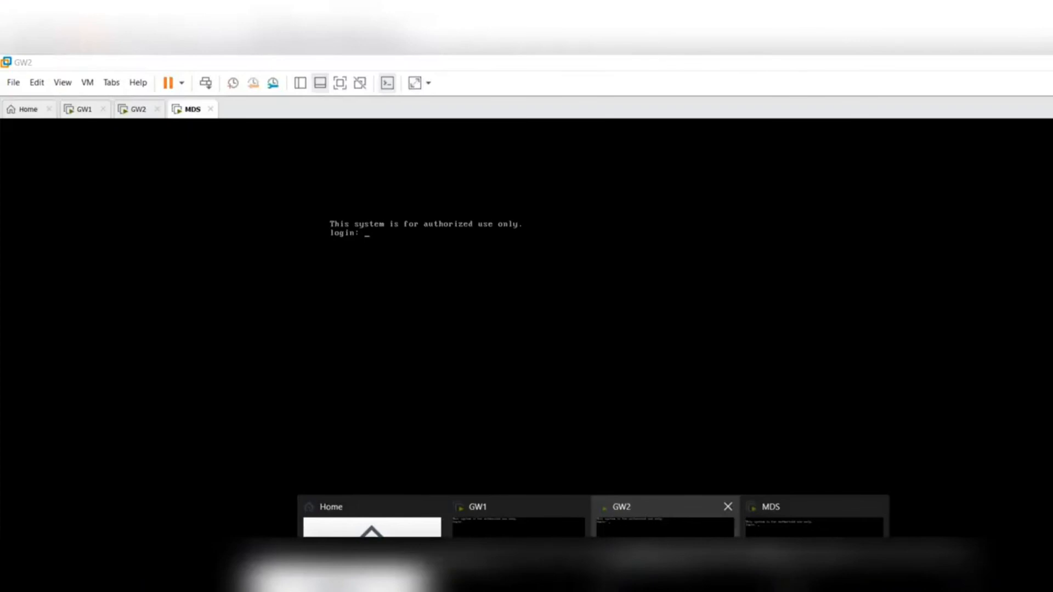
{"action": "left_click", "coordinate": [598, 527]}
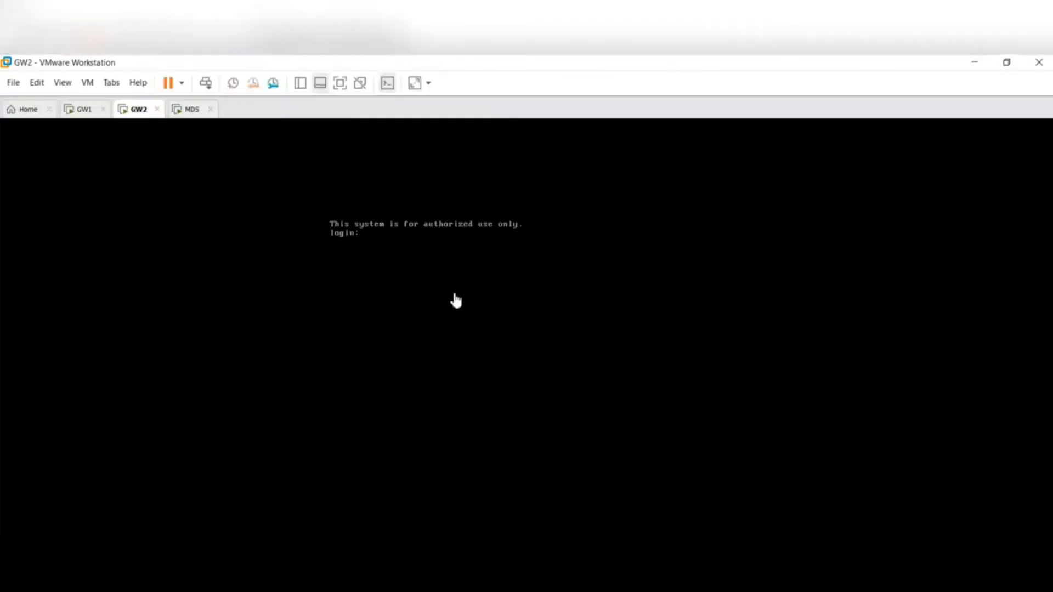
{"action": "type", "text": "admin"}
{"action": "key", "text": "Return"}
{"action": "key", "text": "Return"}
{"action": "type", "text": "expert"}
{"action": "key", "text": "Return"}
- Define the expert password on GW2 with set expert-password, entering the new password twice
{"action": "type", "text": "set ex"}
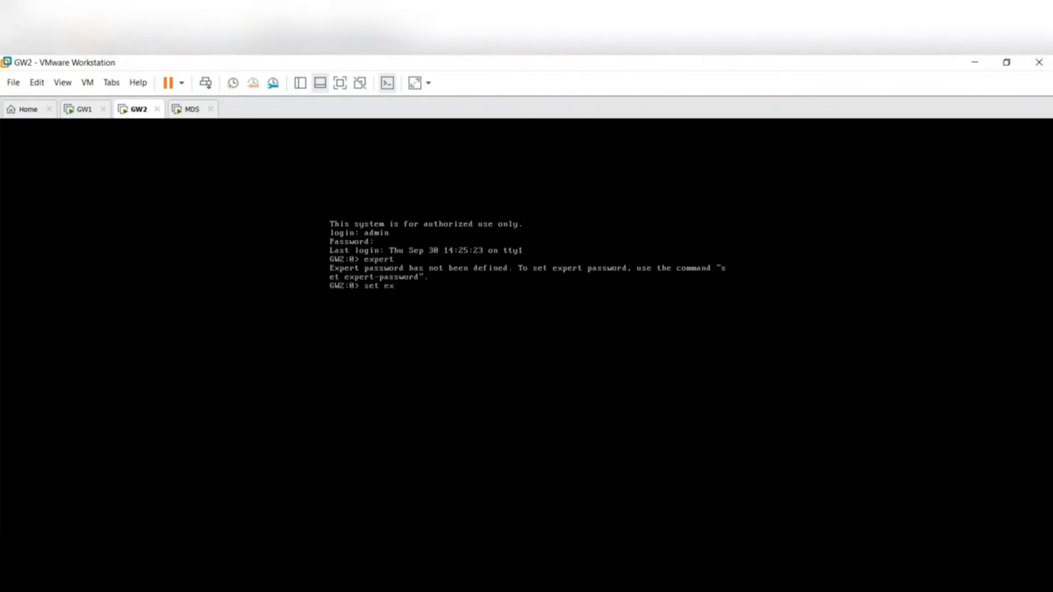
{"action": "key", "text": "Tab"}
{"action": "key", "text": "Return"}
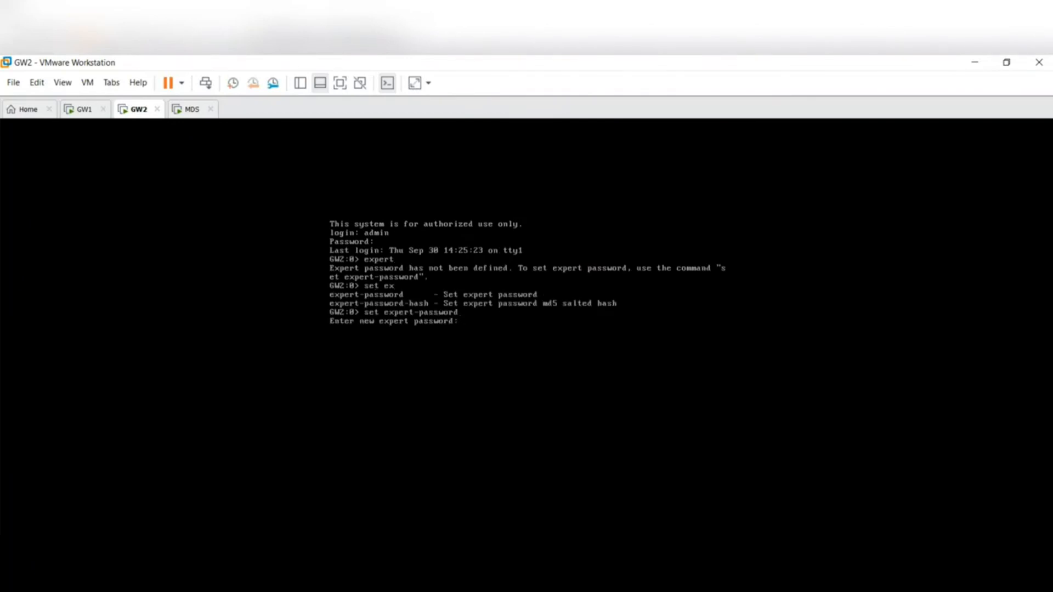
{"action": "key", "text": "Return"}
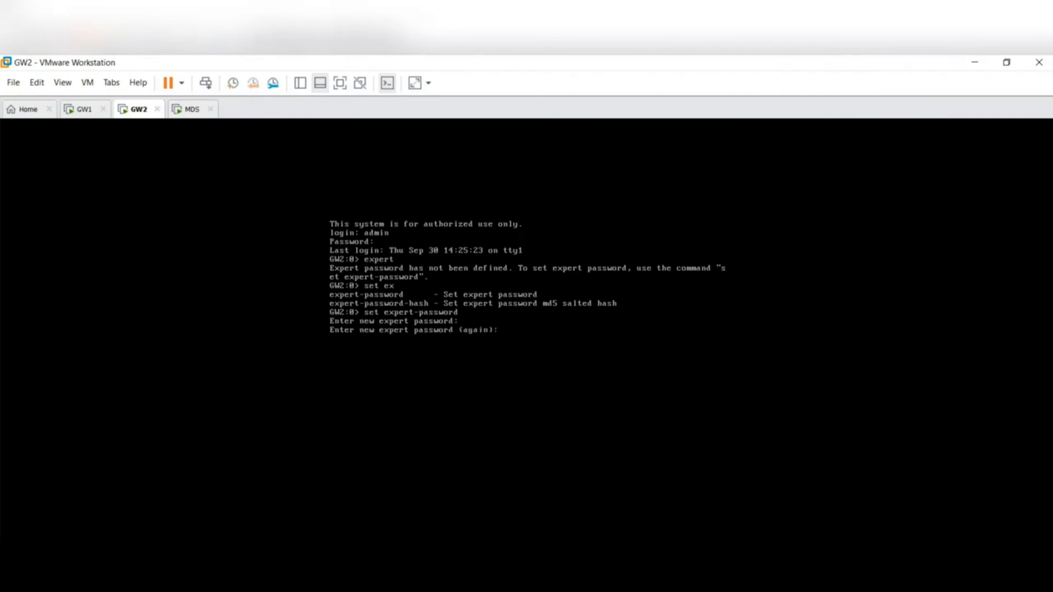
{"action": "key", "text": "Return"}
- Save the current GW2 configuration with the save config command
{"action": "type", "text": "save conf"}
{"action": "key", "text": "Tab"}
{"action": "key", "text": "Return"}
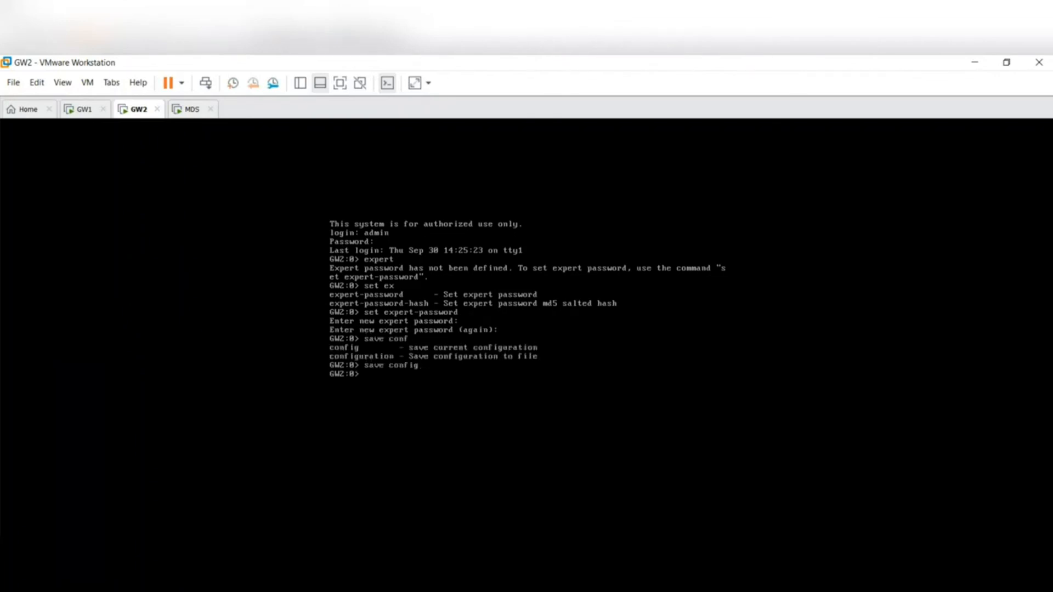
- Enter expert mode on GW2 with the expert password
{"action": "type", "text": "expert"}
{"action": "key", "text": "Return"}
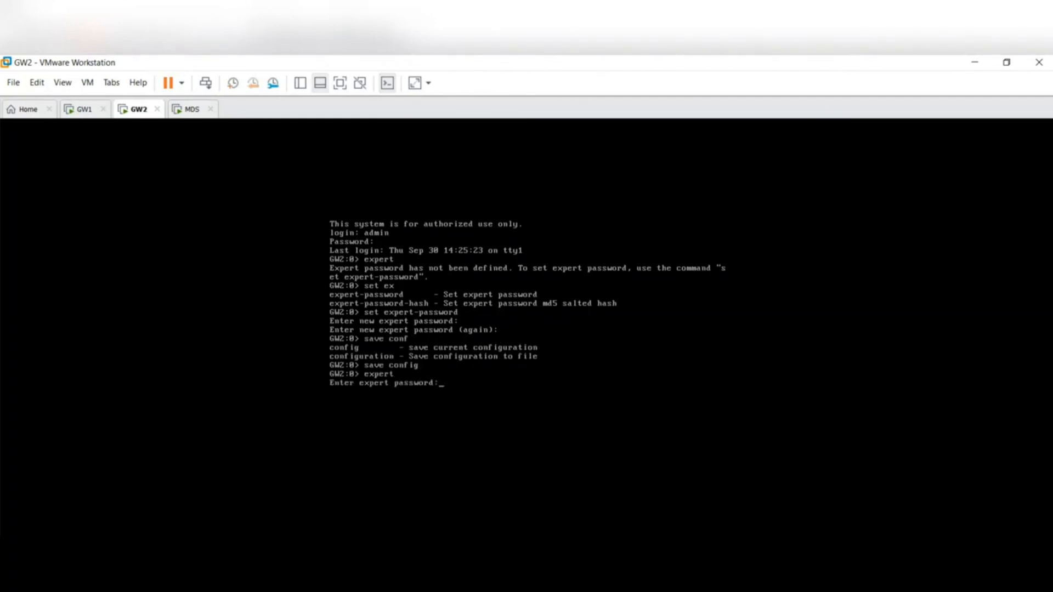
{"action": "key", "text": "Return"}
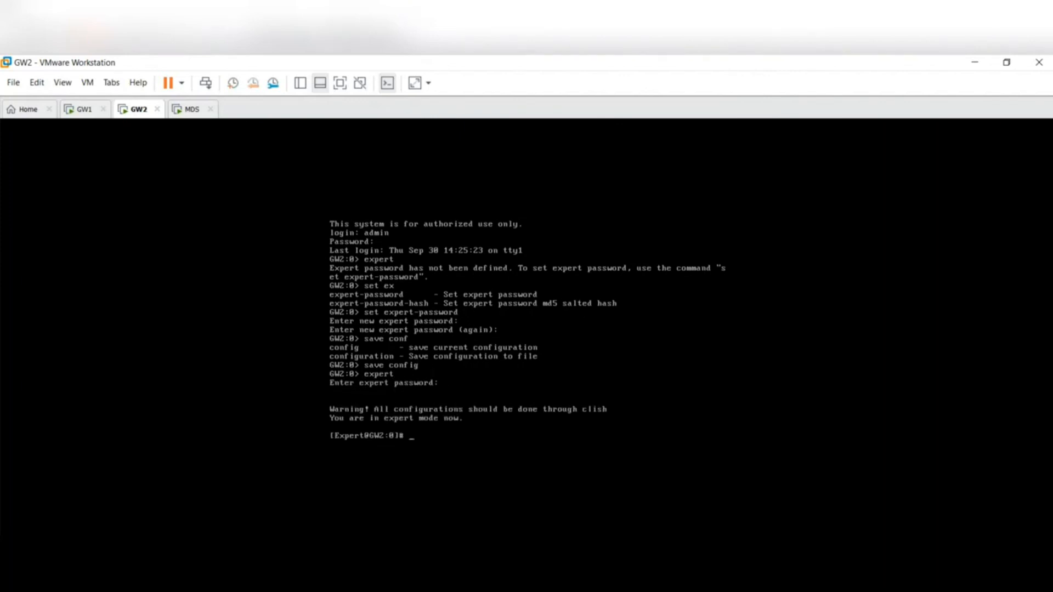
- Run cpconfig on GW2, enable Check Point Per Virtual System State with option 7, and exit with option 12
{"action": "type", "text": "cpconfig"}
{"action": "key", "text": "Return"}
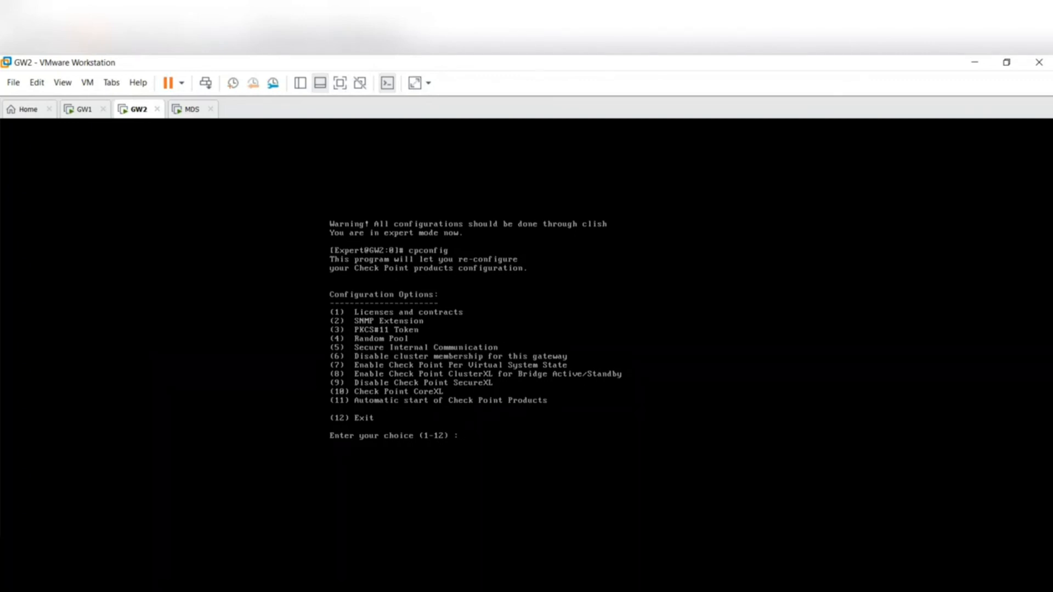
{"action": "key", "text": "Return"}
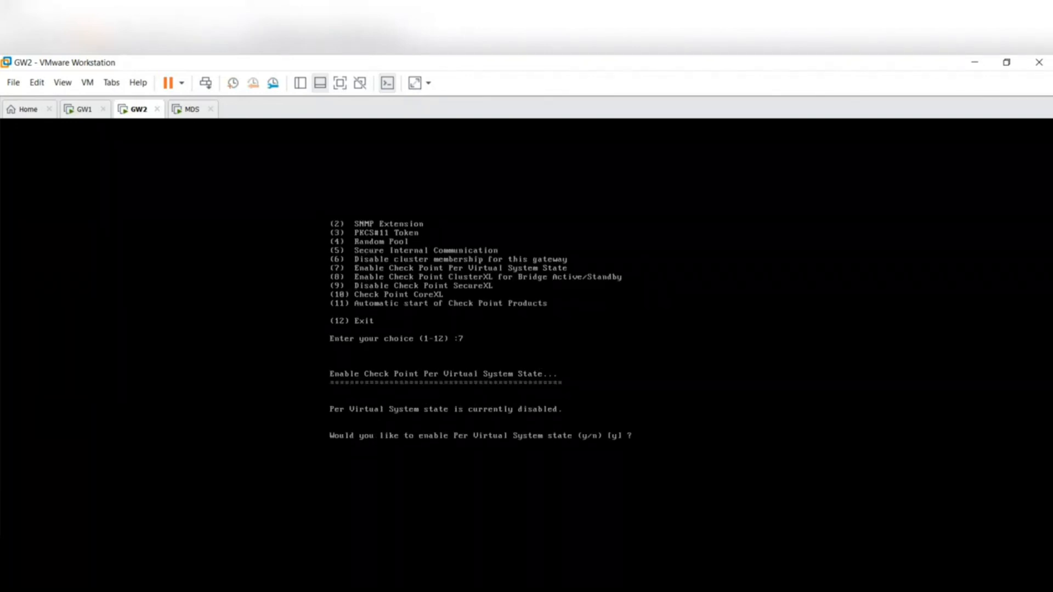
{"action": "type", "text": "y"}
{"action": "key", "text": "Return"}
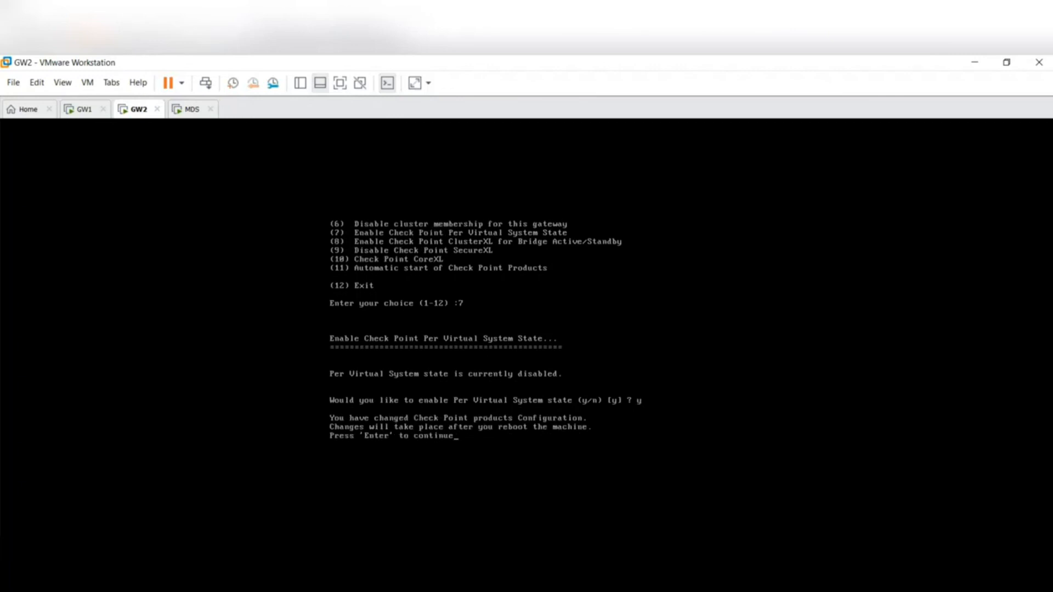
{"action": "key", "text": "Return"}
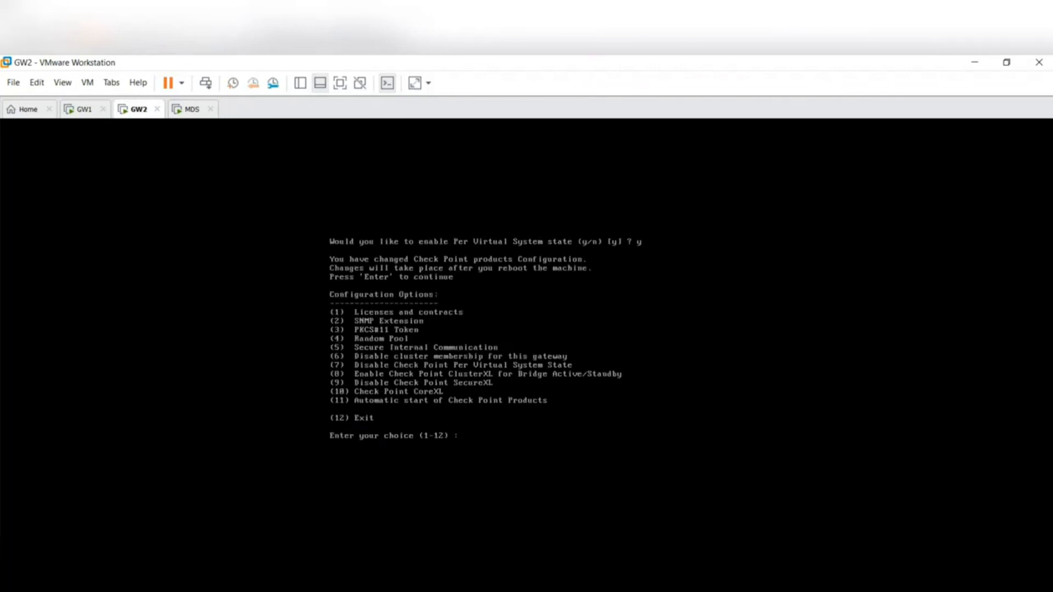
{"action": "type", "text": "12"}
{"action": "key", "text": "Return"}
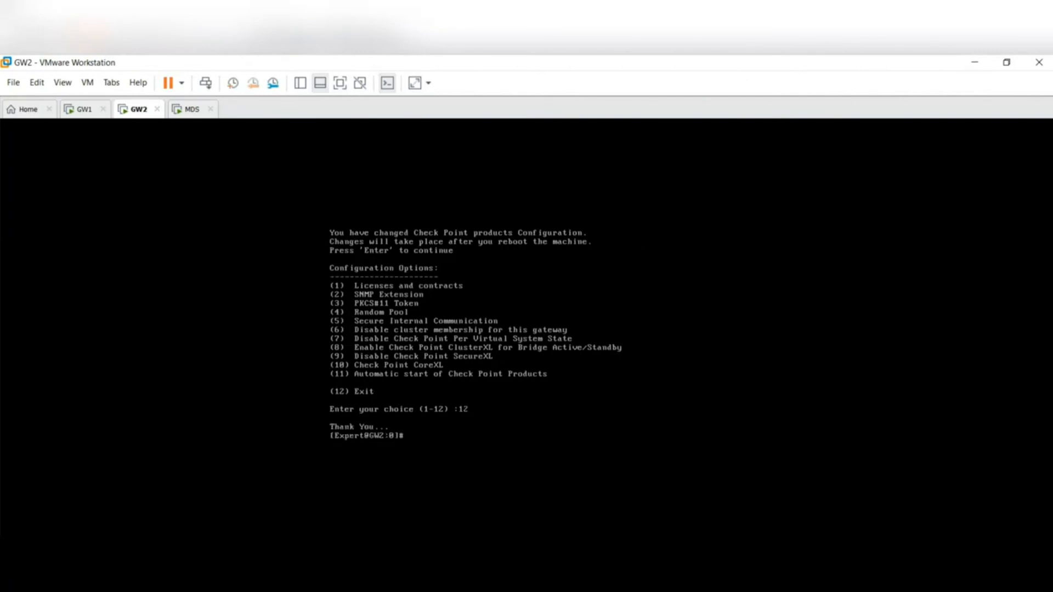
- Reboot GW2 and confirm the restart with y
{"action": "type", "text": "reboot"}
{"action": "key", "text": "Return"}
{"action": "type", "text": "y"}
{"action": "key", "text": "Return"}
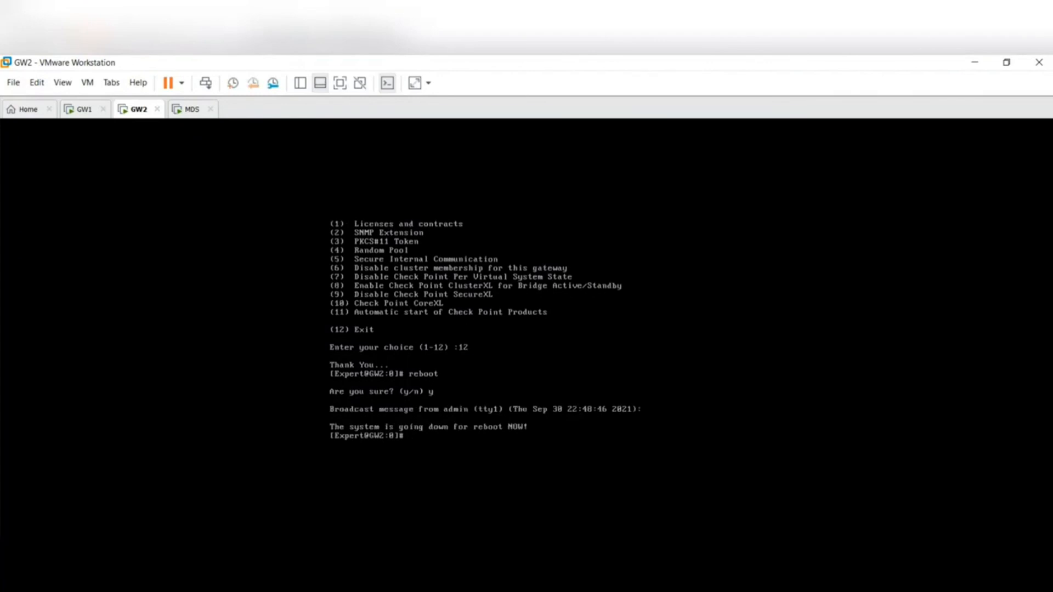
- Switch to the GW1 console and log in as admin with the account password
{"action": "left_click", "coordinate": [91, 111]}
{"action": "type", "text": "admin"}
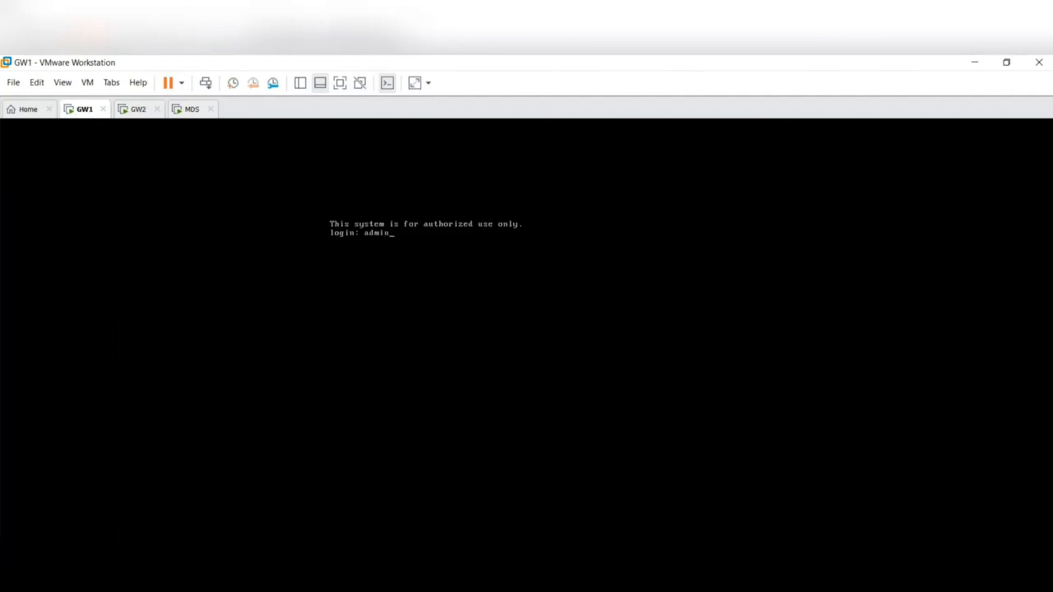
{"action": "key", "text": "Return"}
{"action": "key", "text": "Return"}
- Run cpconfig on GW1, enable Check Point Per Virtual System State with option 7, and exit with option 12
{"action": "type", "text": "cp"}
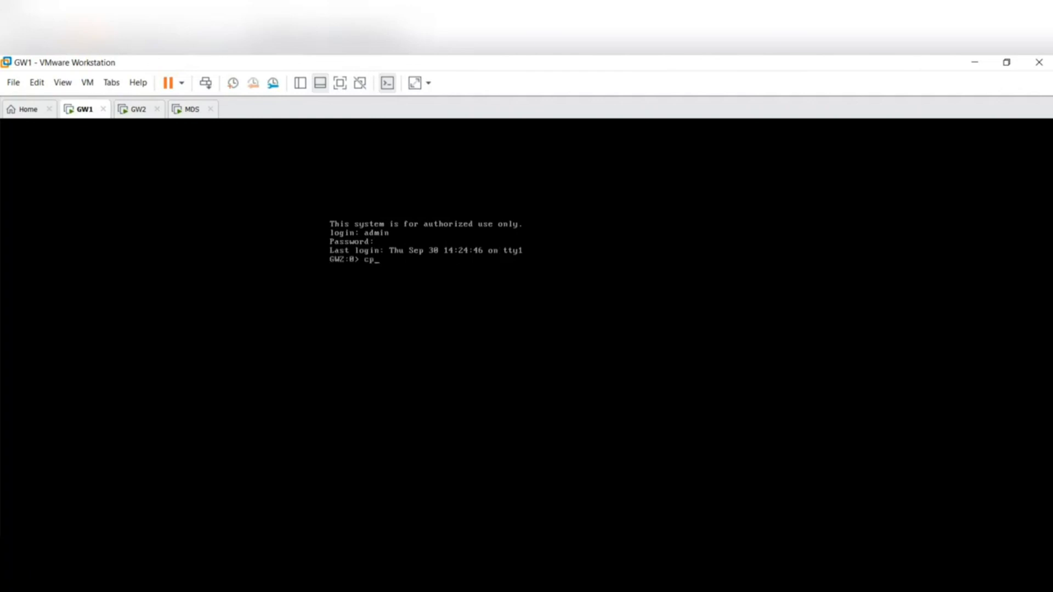
{"action": "type", "text": "config"}
{"action": "key", "text": "Return"}
{"action": "type", "text": "7"}
{"action": "key", "text": "Return"}
{"action": "type", "text": "y"}
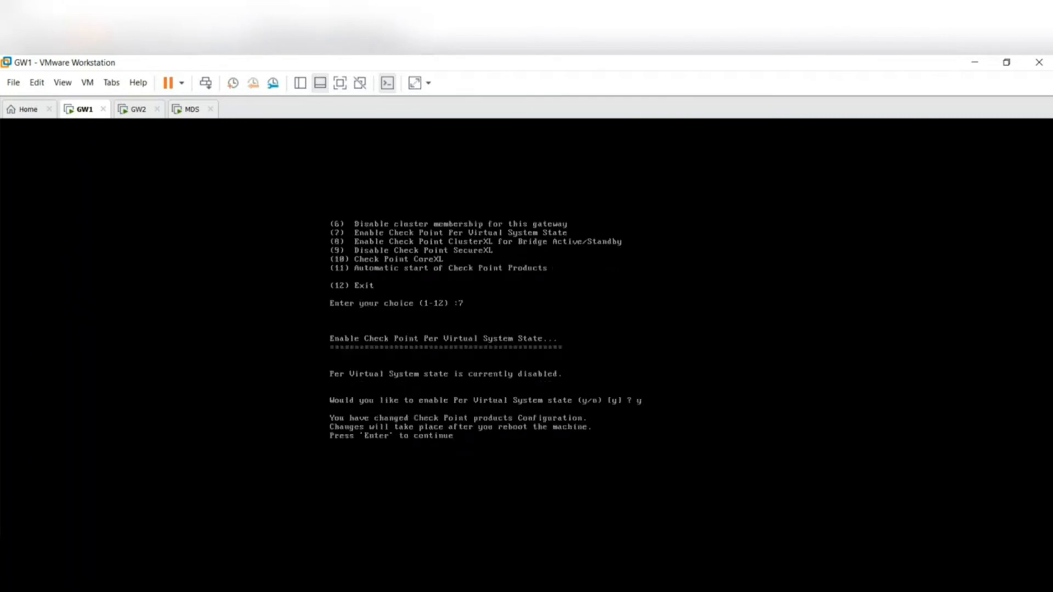
{"action": "key", "text": "Return"}
{"action": "type", "text": "12) :12"}
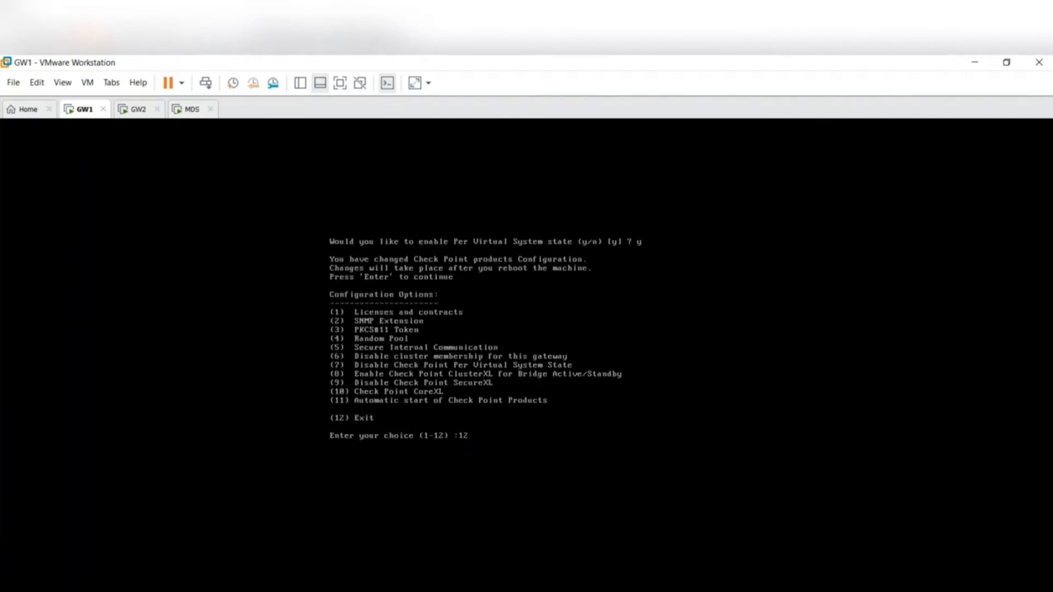
{"action": "key", "text": "Return"}
- Reboot GW1 and confirm the restart with y
{"action": "type", "text": "reboot"}
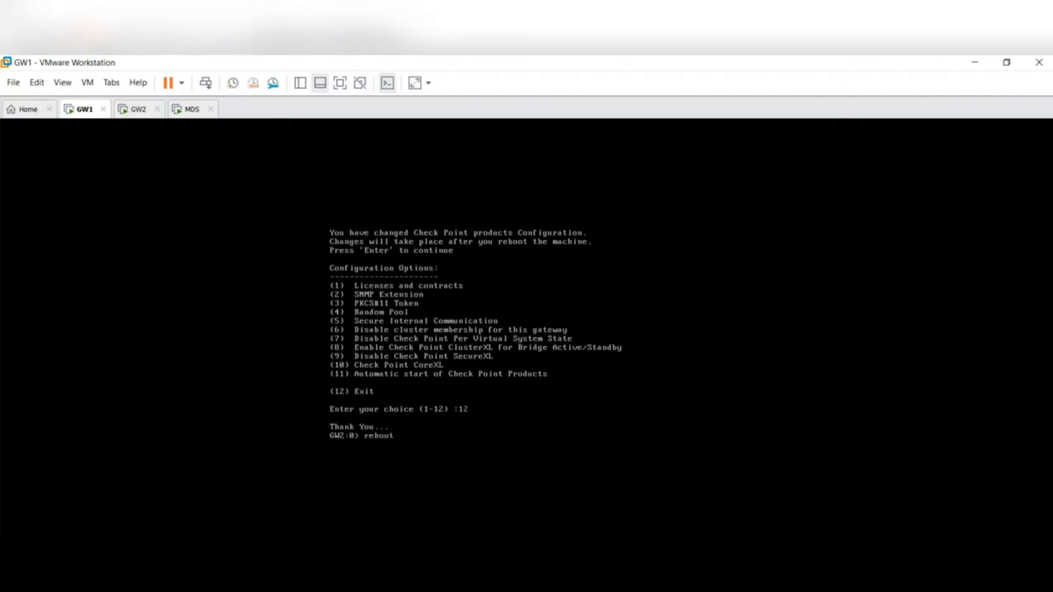
{"action": "key", "text": "Return"}
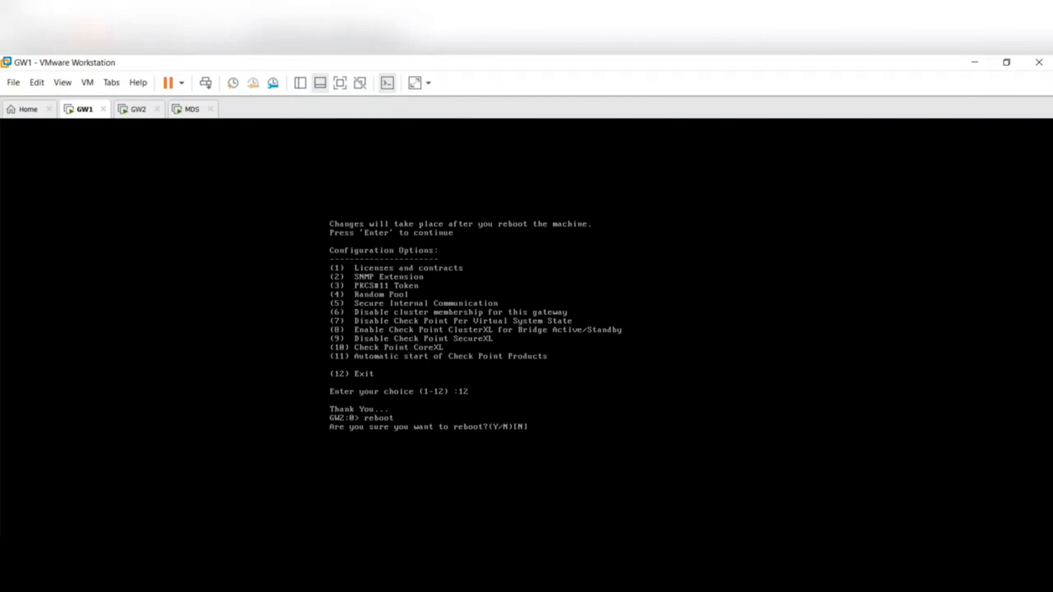
{"action": "type", "text": "y"}
{"action": "key", "text": "Return"}
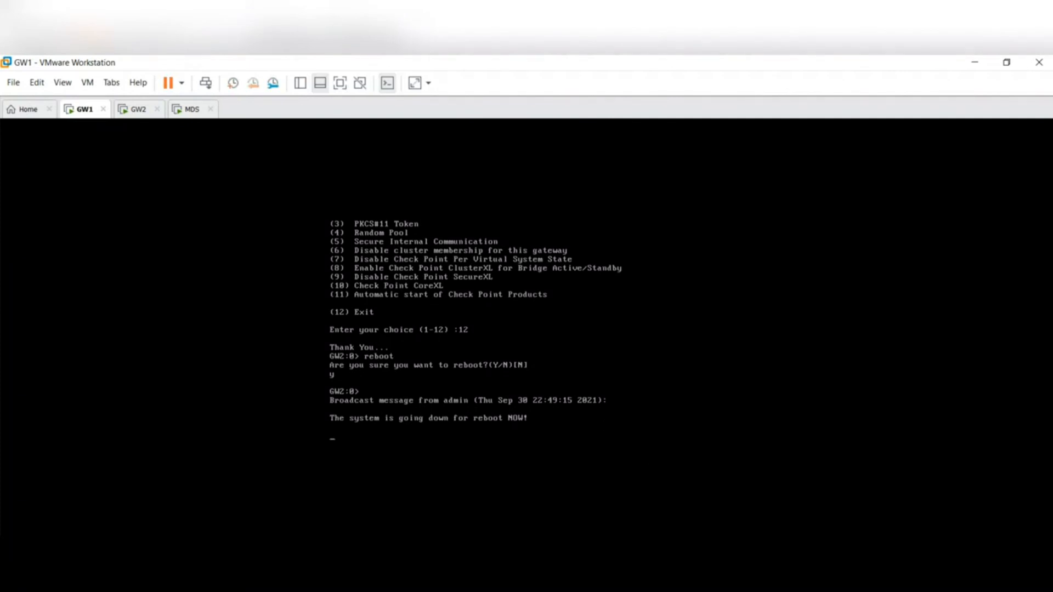
{"action": "key", "text": "alt+Tab"}
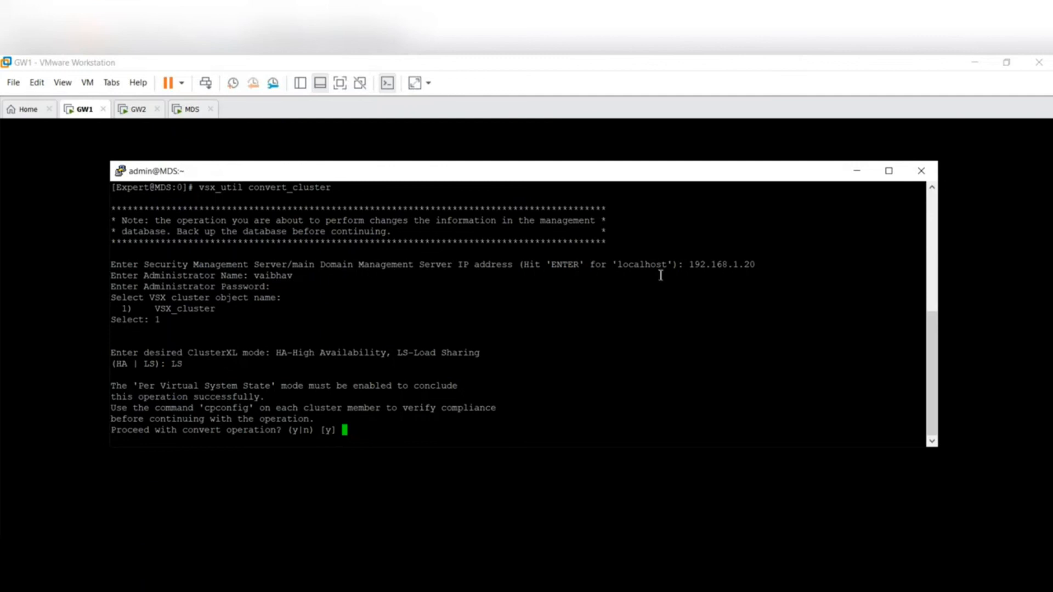
{"action": "left_click", "coordinate": [627, 478]}
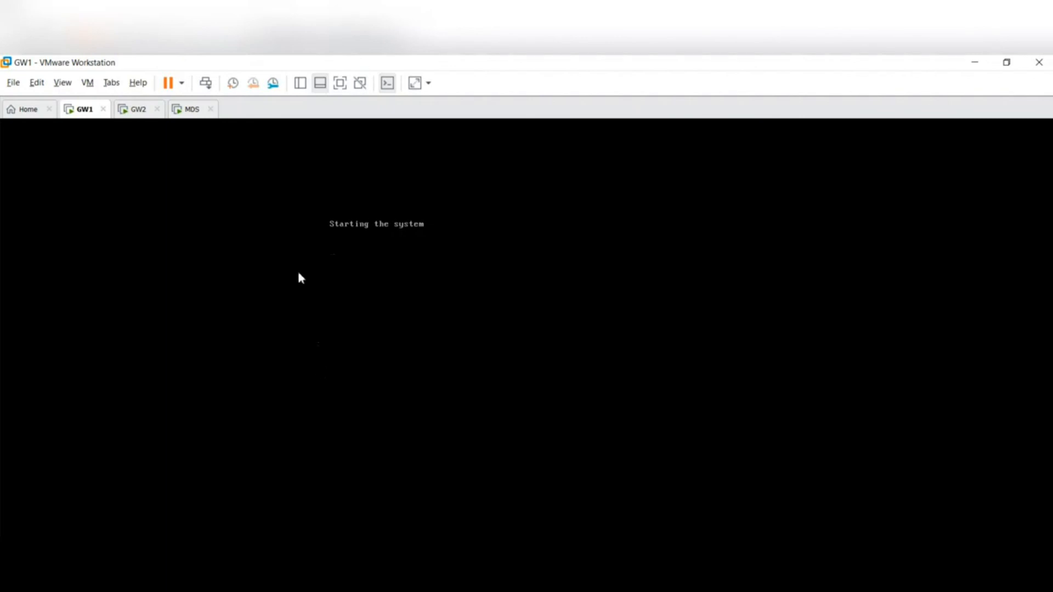
- Check the GW1 and GW2 consoles for the login prompt after the reboots
{"action": "left_click", "coordinate": [139, 112]}
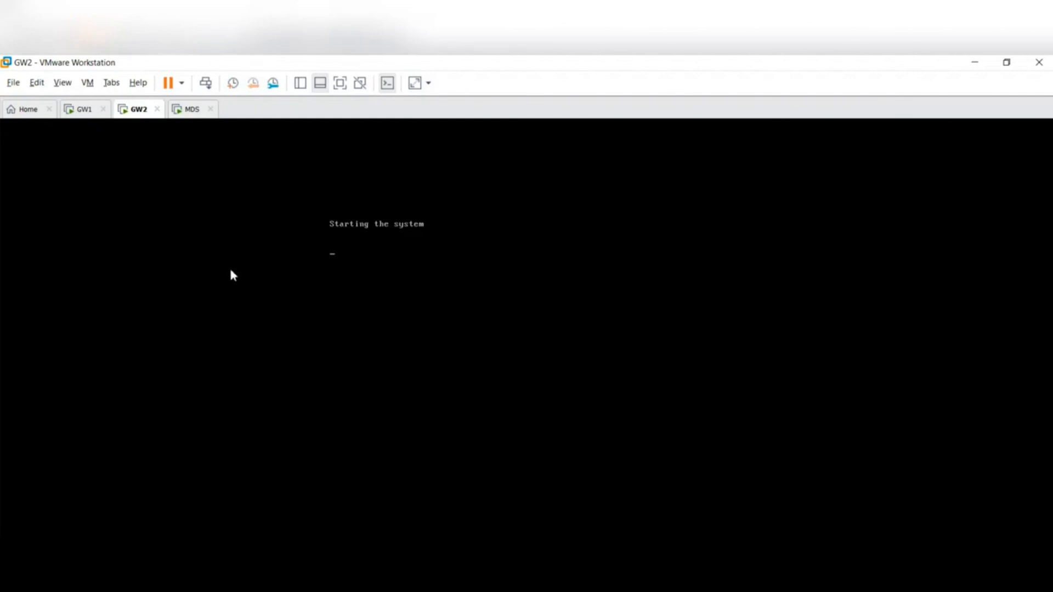
{"action": "left_click", "coordinate": [192, 118]}
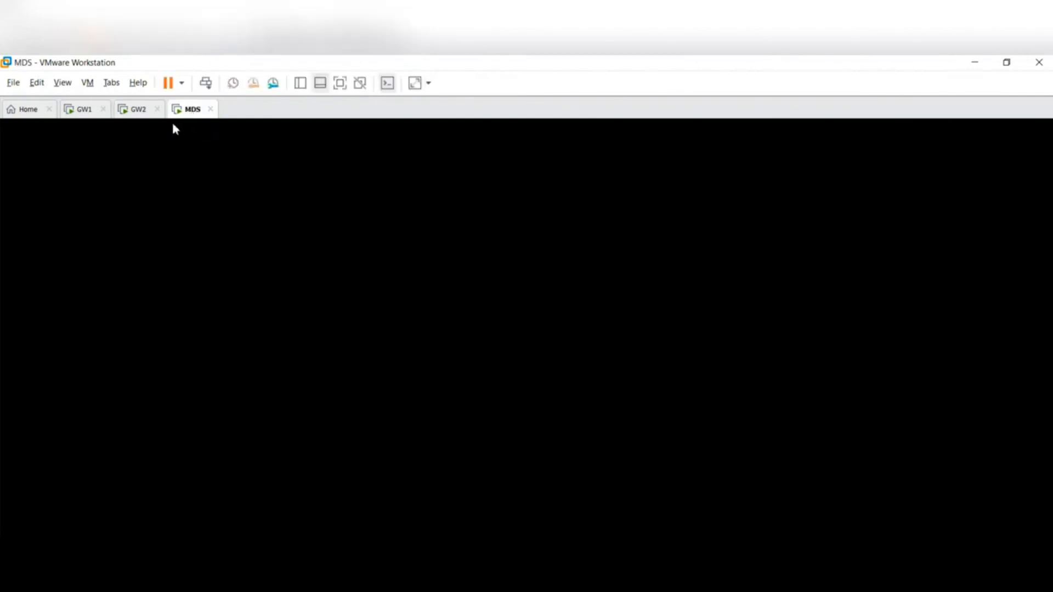
{"action": "left_click", "coordinate": [140, 112]}
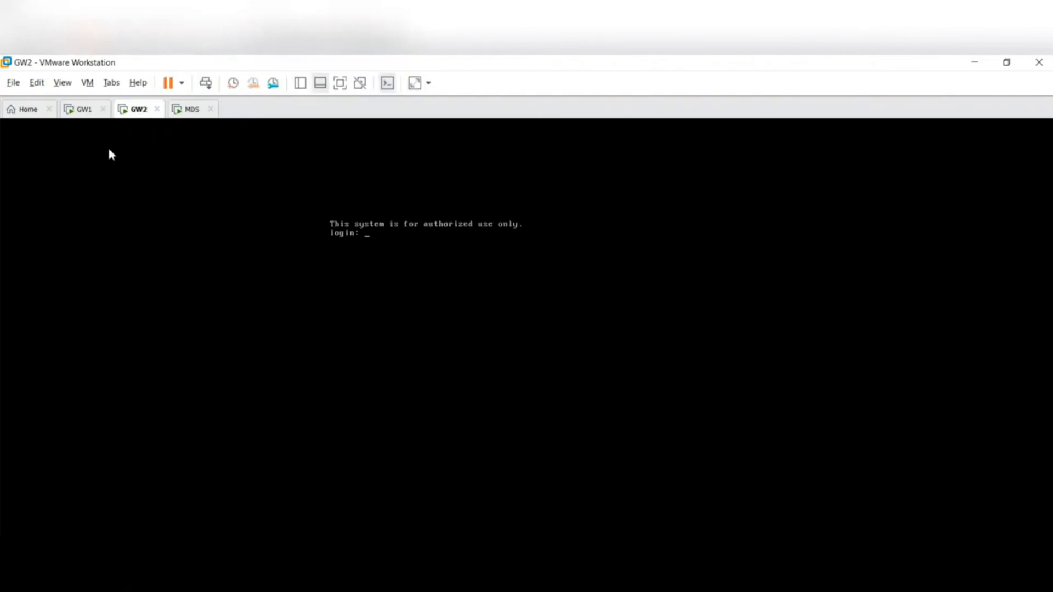
{"action": "left_click", "coordinate": [88, 120]}
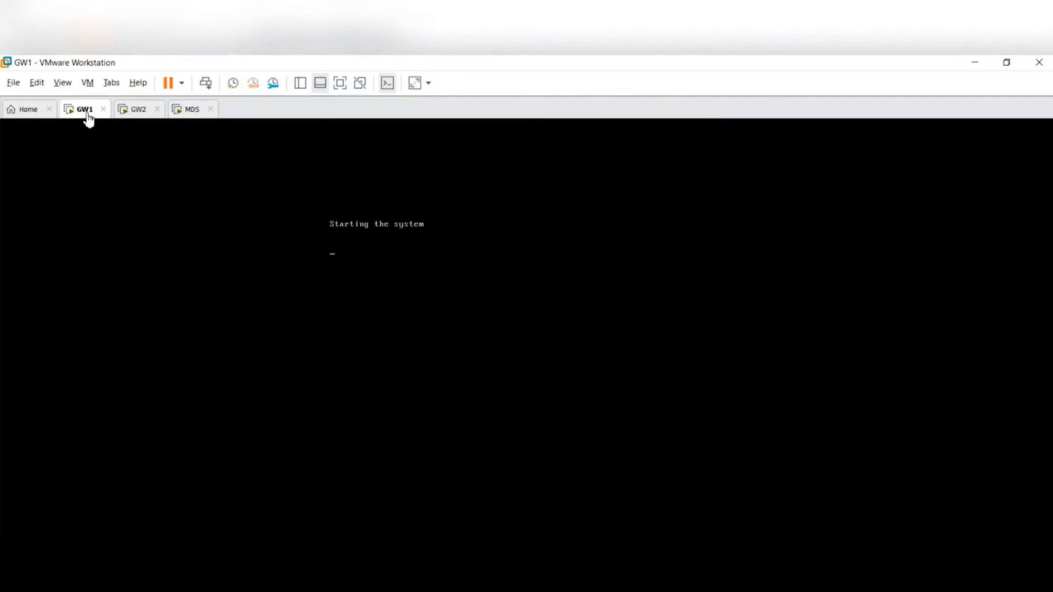
{"action": "left_click", "coordinate": [139, 113]}
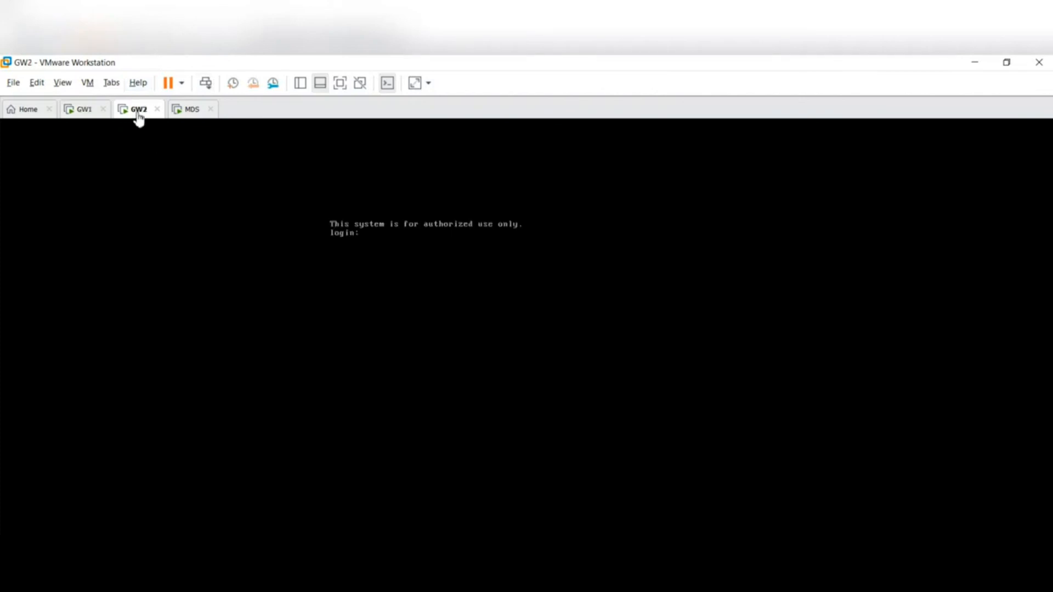
{"action": "left_click", "coordinate": [418, 251]}
{"action": "key", "text": "ctrl+alt"}
{"action": "left_click", "coordinate": [95, 115]}
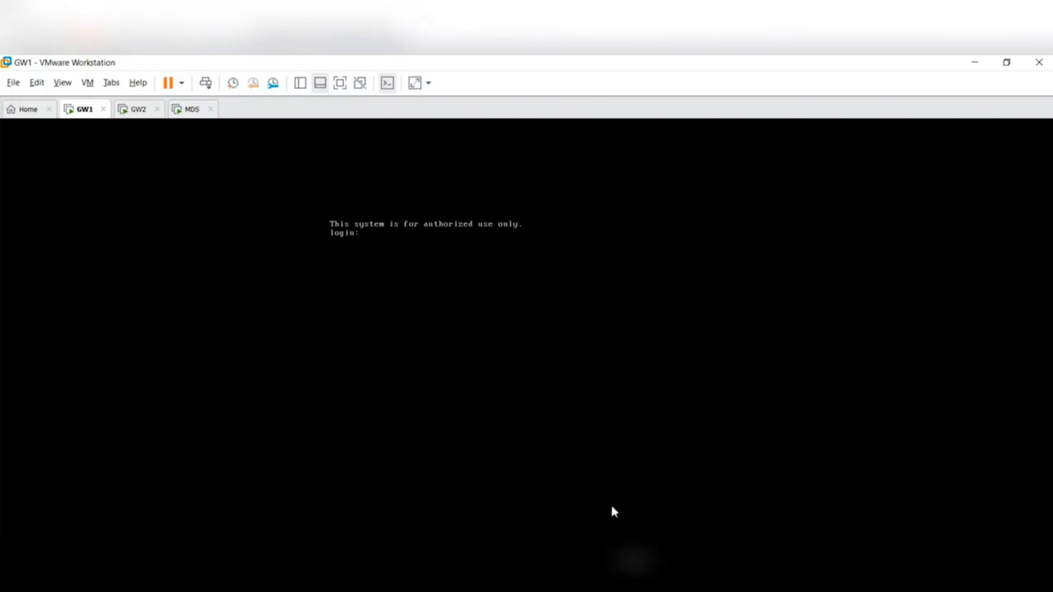
- Return to the MDS terminal session, proceed with the cluster conversion with y, and choose redistribution option 2 to keep all Virtual Systems active on one member
{"action": "left_click", "coordinate": [628, 584]}
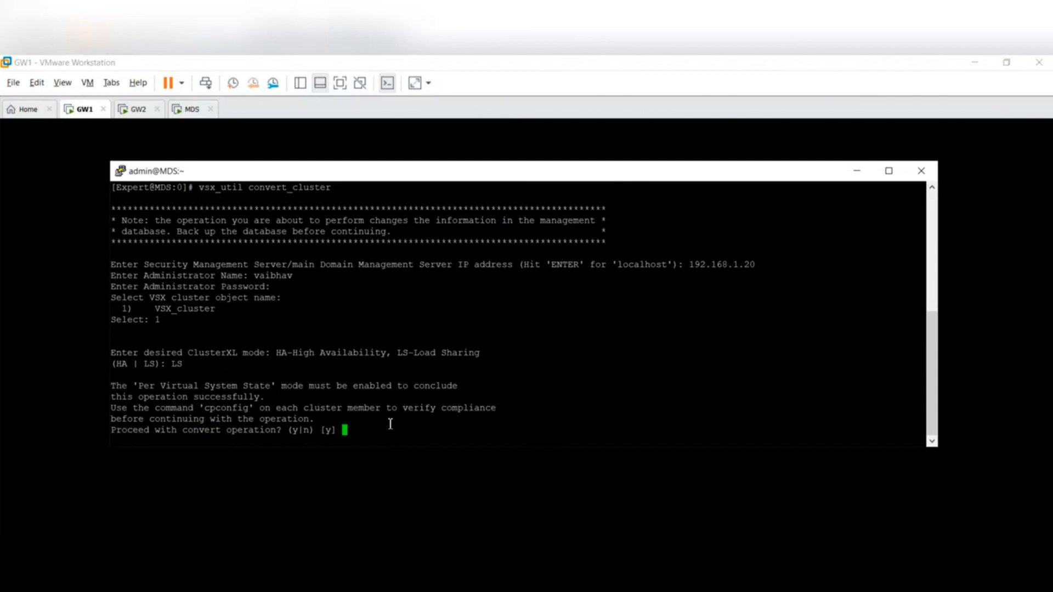
{"action": "type", "text": "y"}
{"action": "key", "text": "Return"}
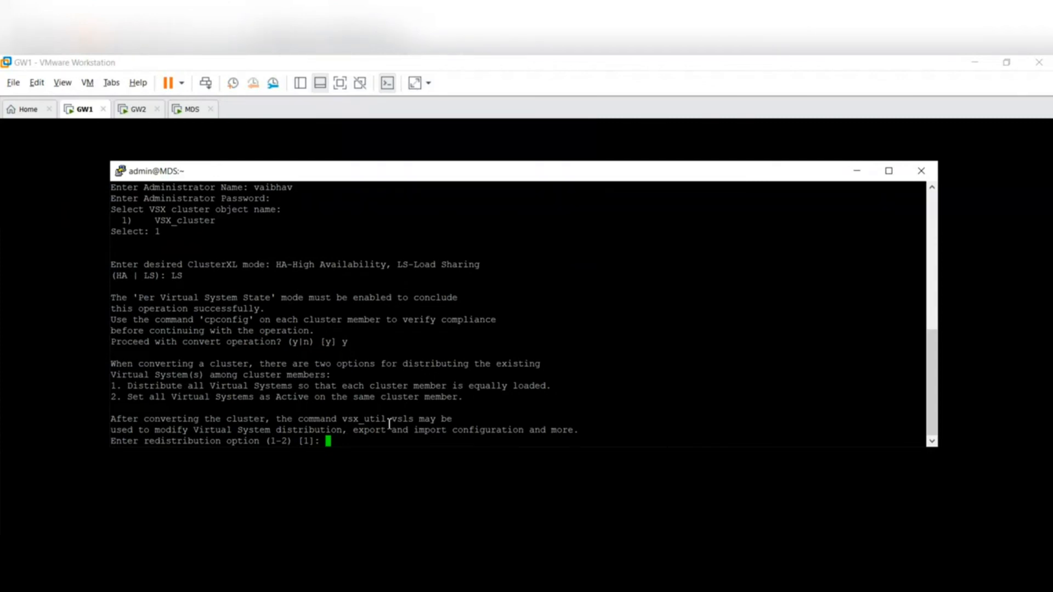
{"action": "left_click_drag", "start_coordinate": [344, 419], "coordinate": [412, 425]}
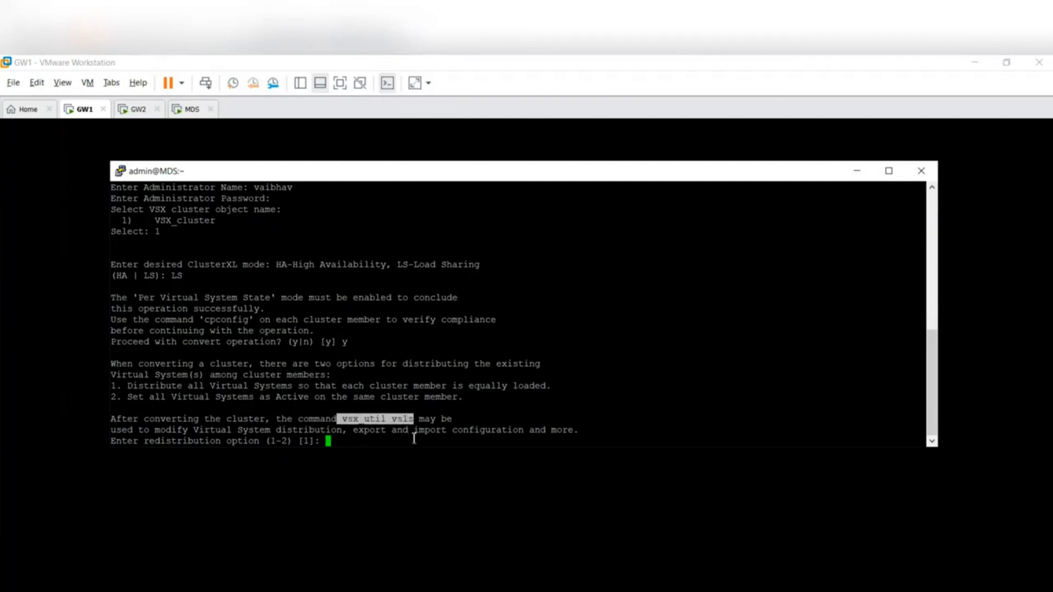
{"action": "left_click", "coordinate": [385, 411]}
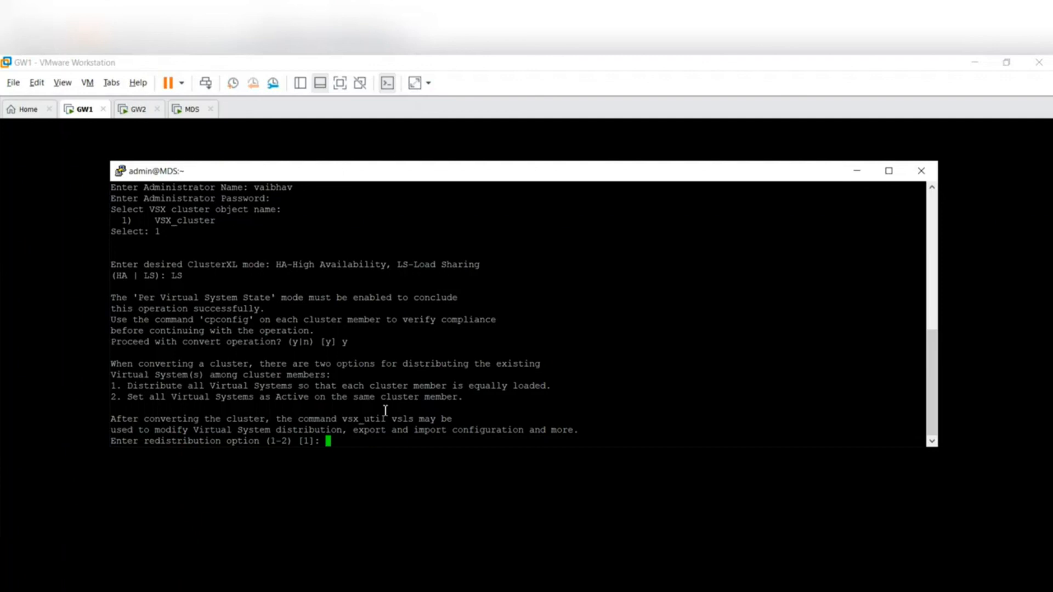
{"action": "type", "text": "2"}
{"action": "key", "text": "Return"}
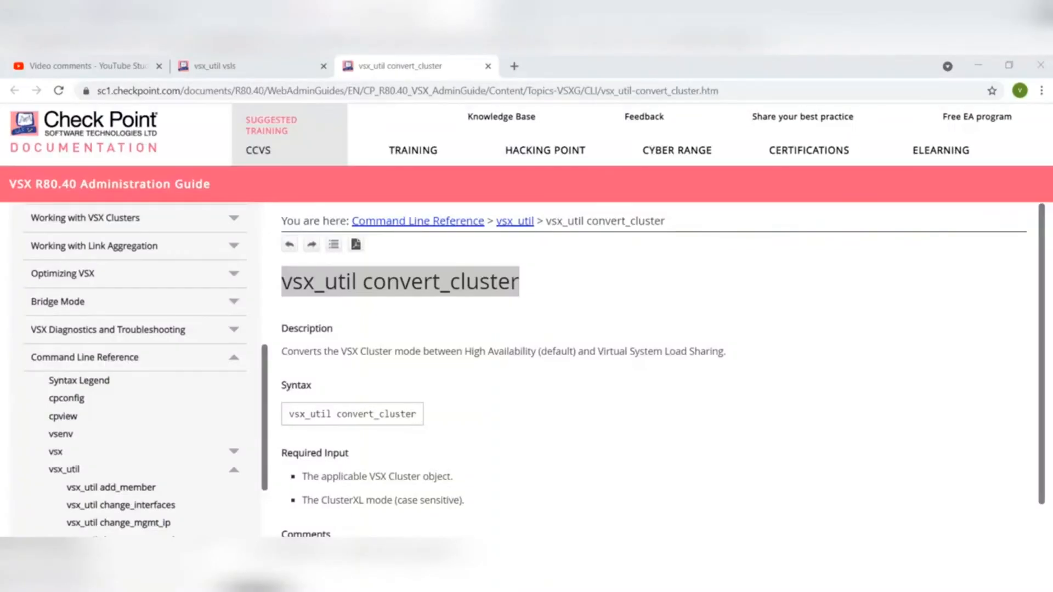
- Review the vsx_util convert_cluster and vsx_util vsls pages in the VSX R80.40 Administration Guide in the browser
{"action": "left_click", "coordinate": [437, 325]}
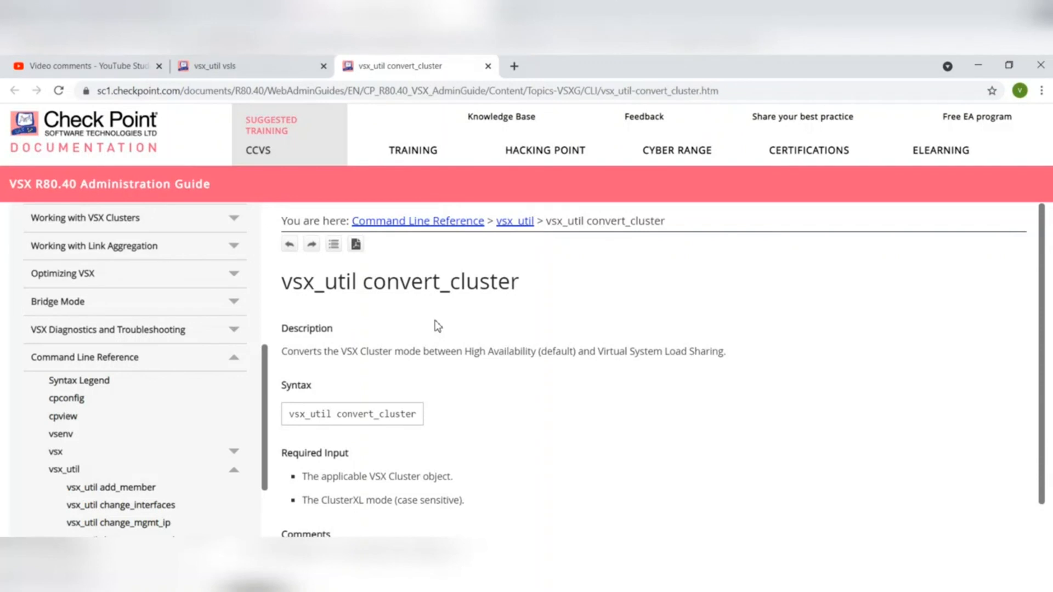
{"action": "left_click", "coordinate": [976, 65]}
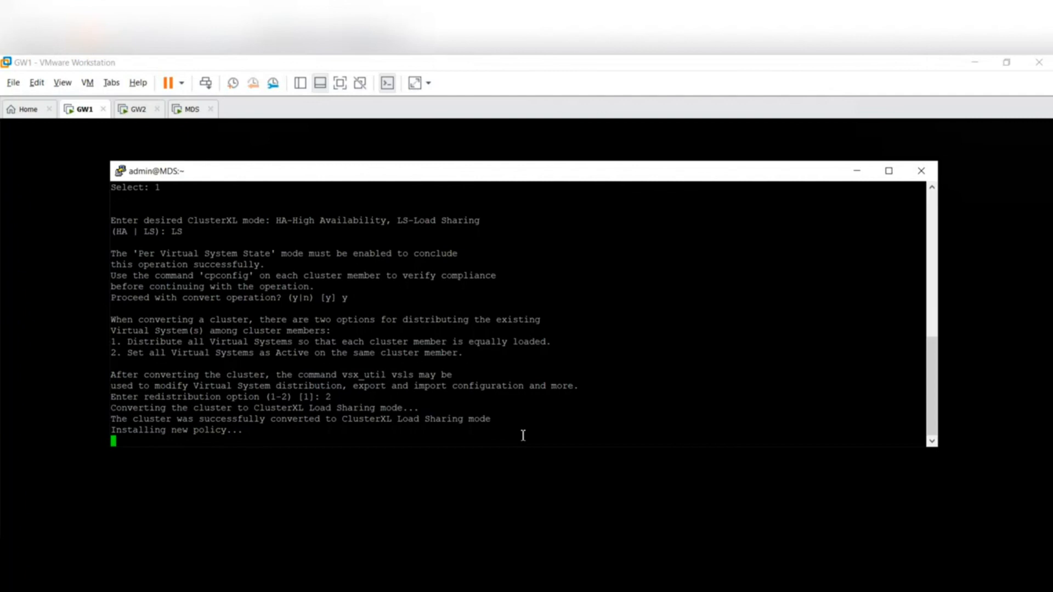
{"action": "left_click", "coordinate": [492, 589]}
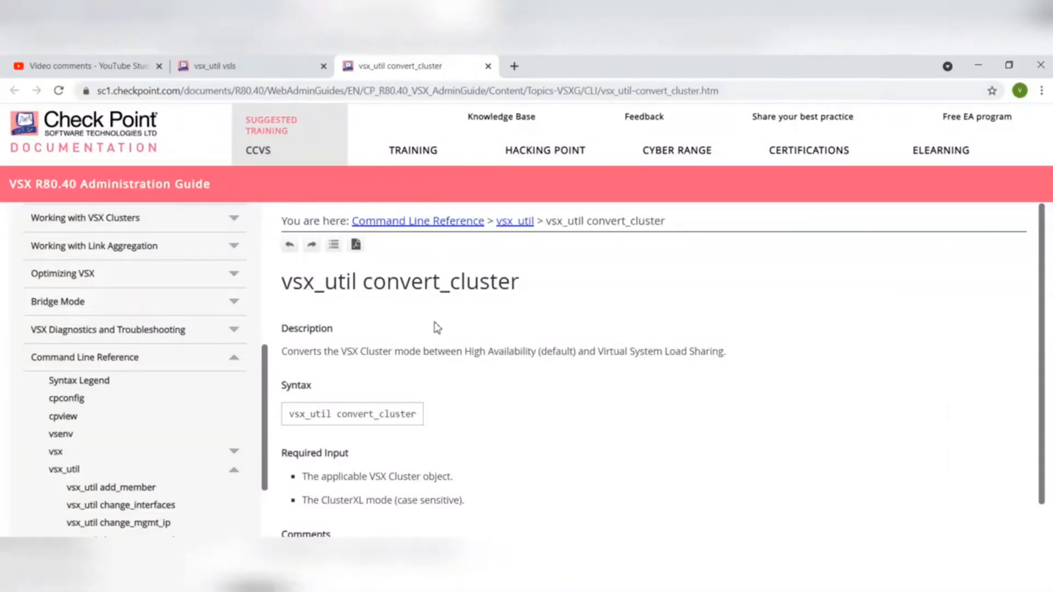
{"action": "left_click", "coordinate": [251, 72]}
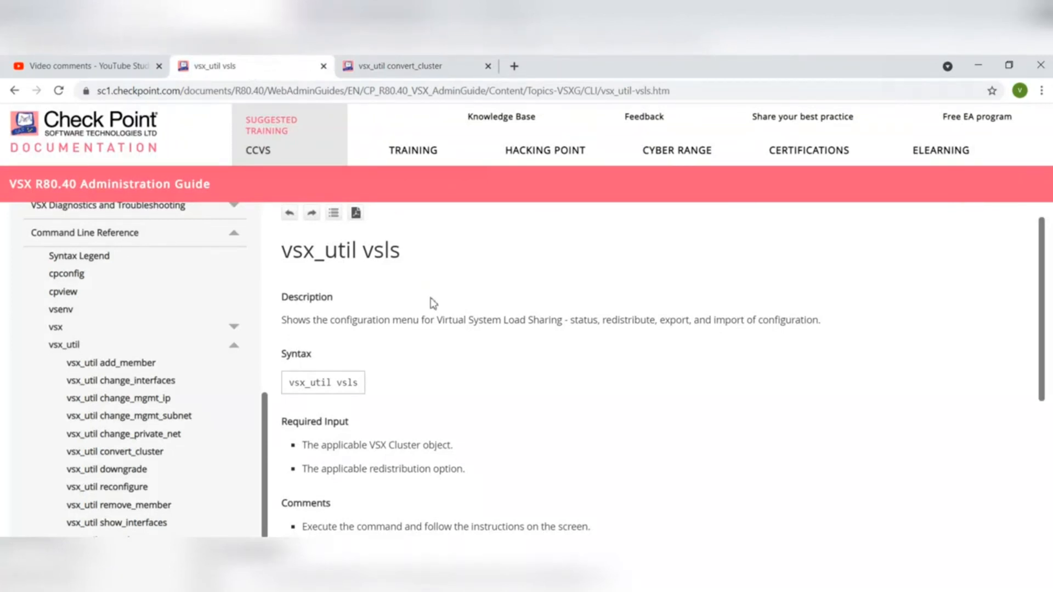
{"action": "left_click", "coordinate": [424, 66]}
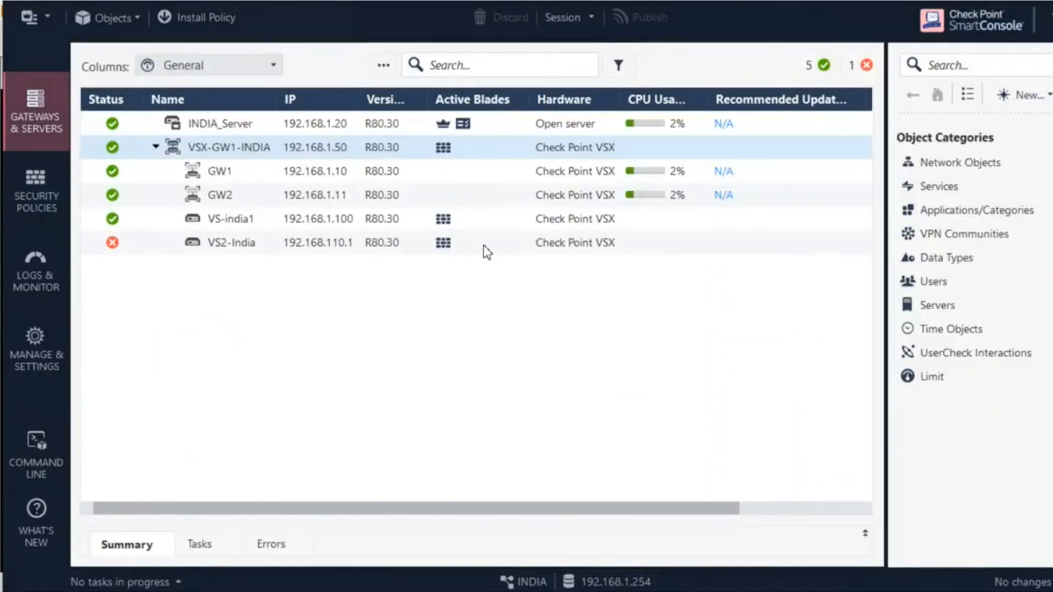
- Switch to the MDS console in VMware Workstation and log in as admin with the account password
{"action": "mouse_move", "coordinate": [347, 588]}
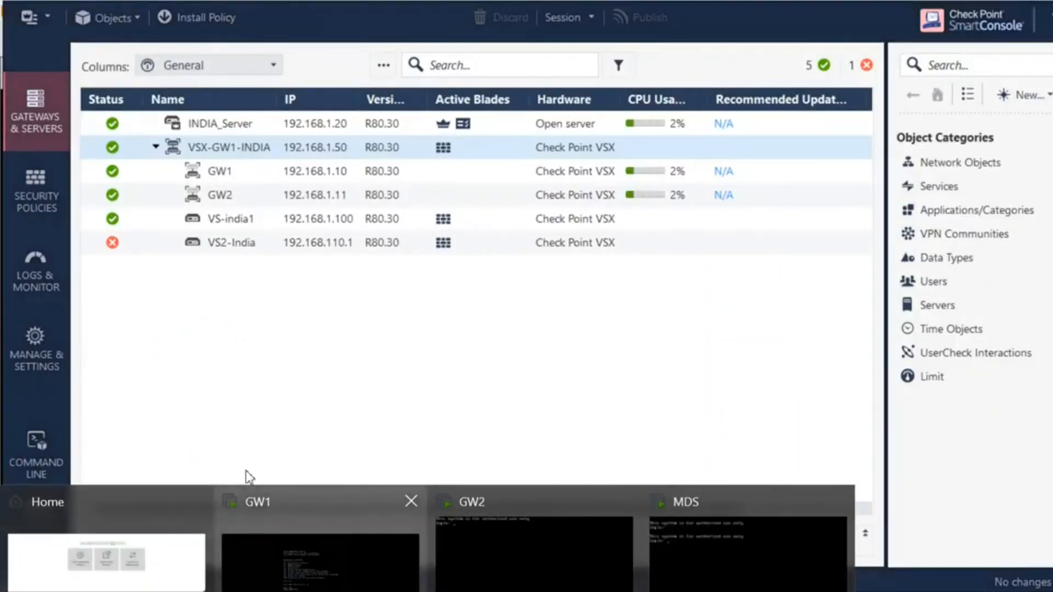
{"action": "left_click", "coordinate": [292, 475]}
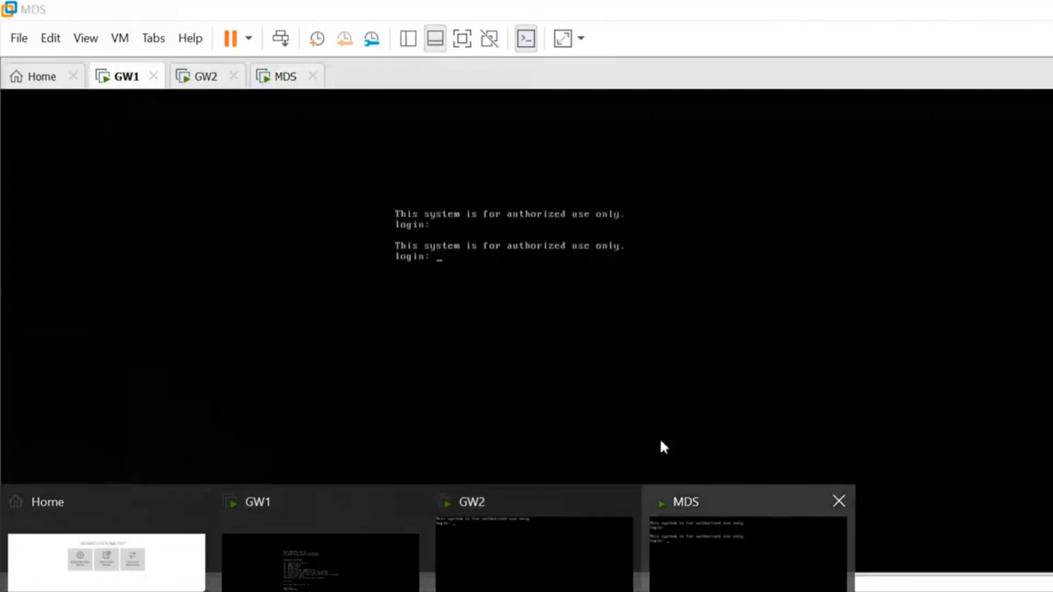
{"action": "left_click", "coordinate": [660, 439]}
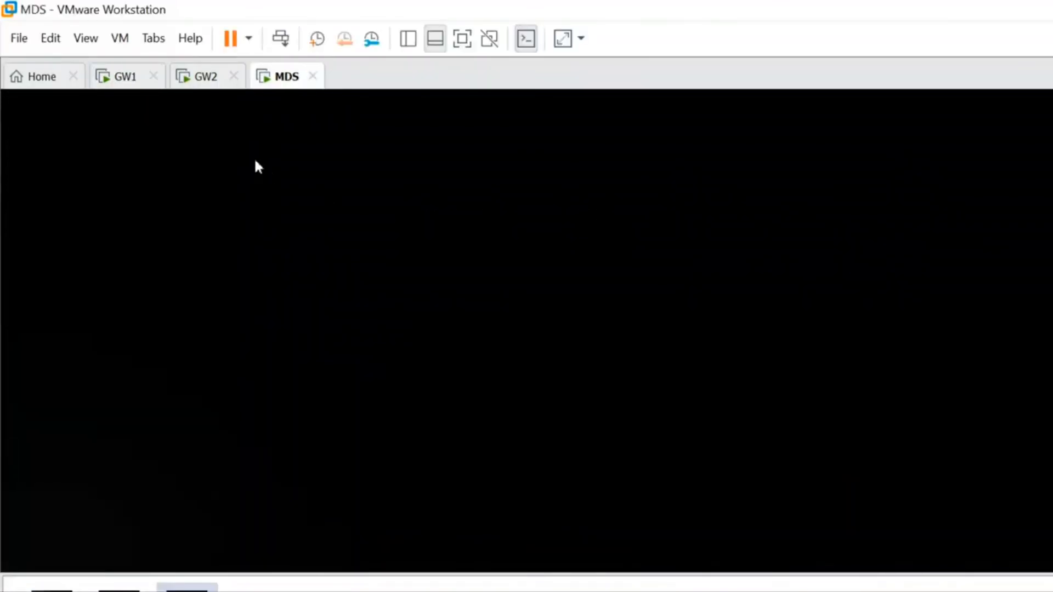
{"action": "left_click", "coordinate": [456, 190]}
{"action": "key", "text": "Return"}
{"action": "type", "text": "admin"}
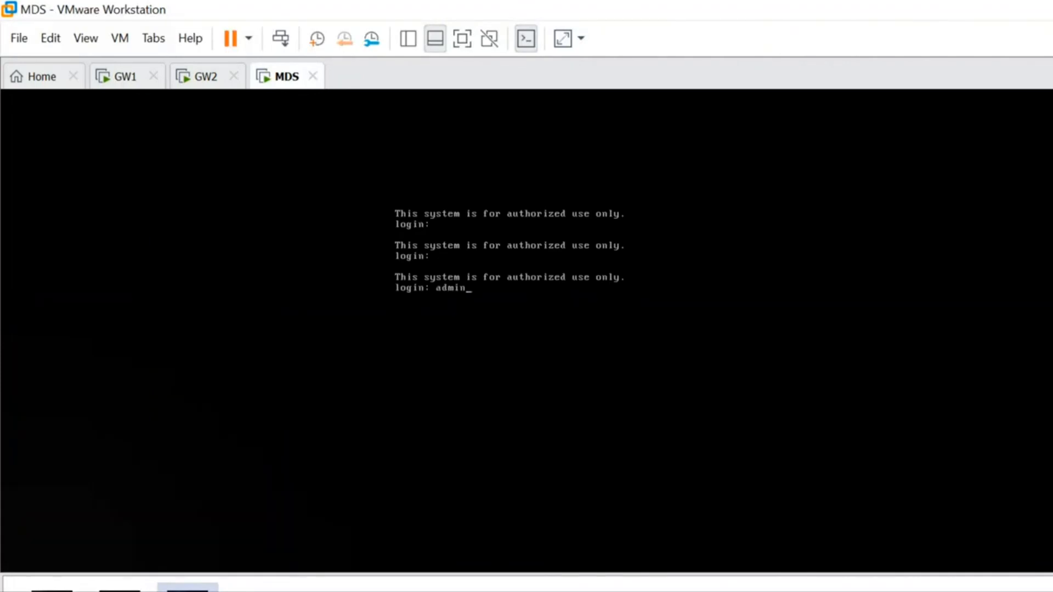
{"action": "key", "text": "Return"}
- Enter expert mode on the MDS with the expert password and clear the screen
{"action": "key", "text": "Return"}
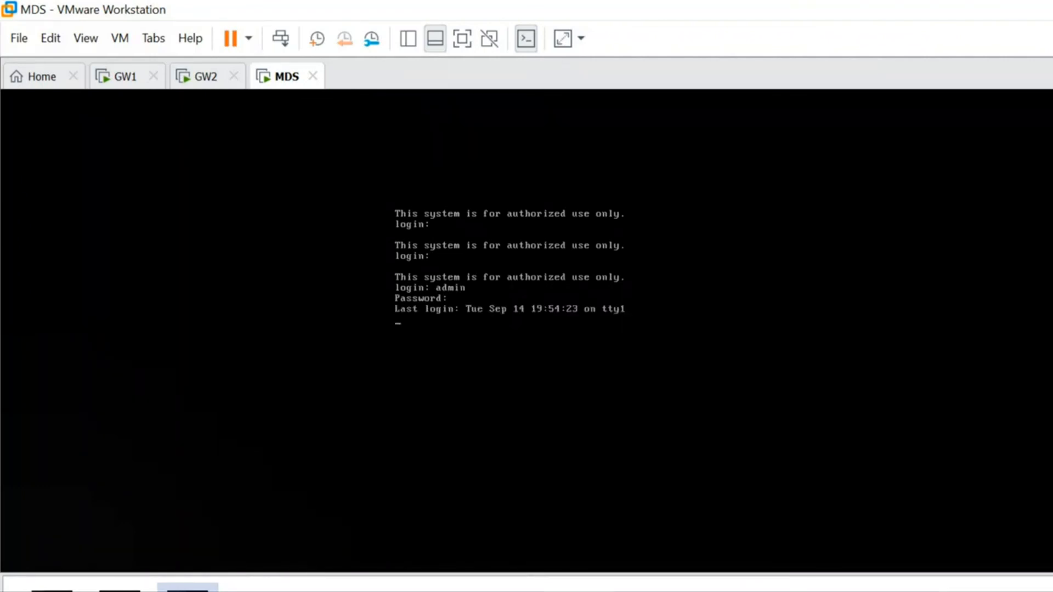
{"action": "type", "text": "expert"}
{"action": "key", "text": "Return"}
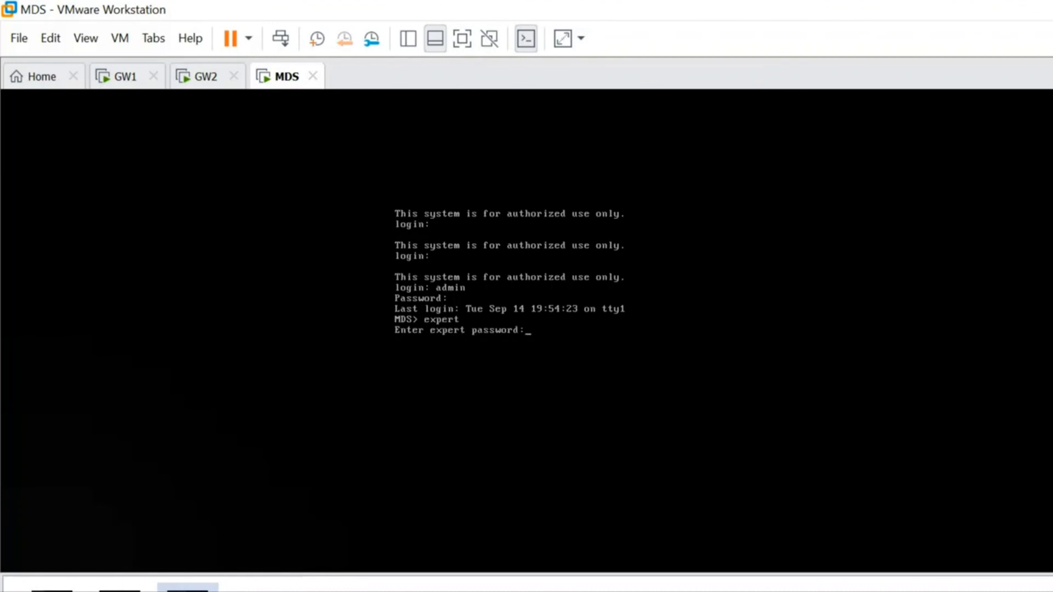
{"action": "key", "text": "Return"}
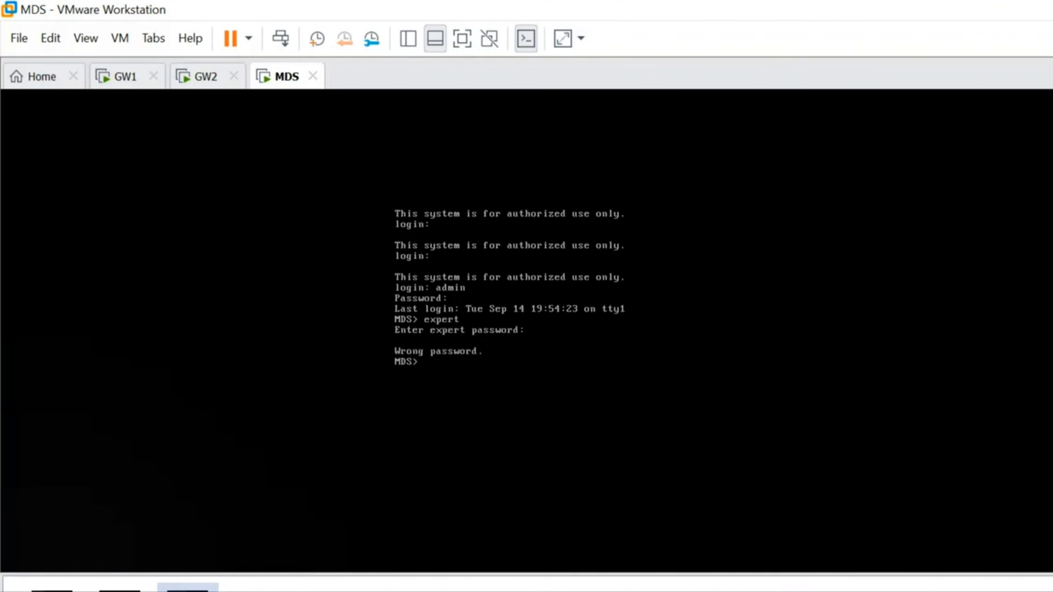
{"action": "type", "text": "expert"}
{"action": "key", "text": "Return"}
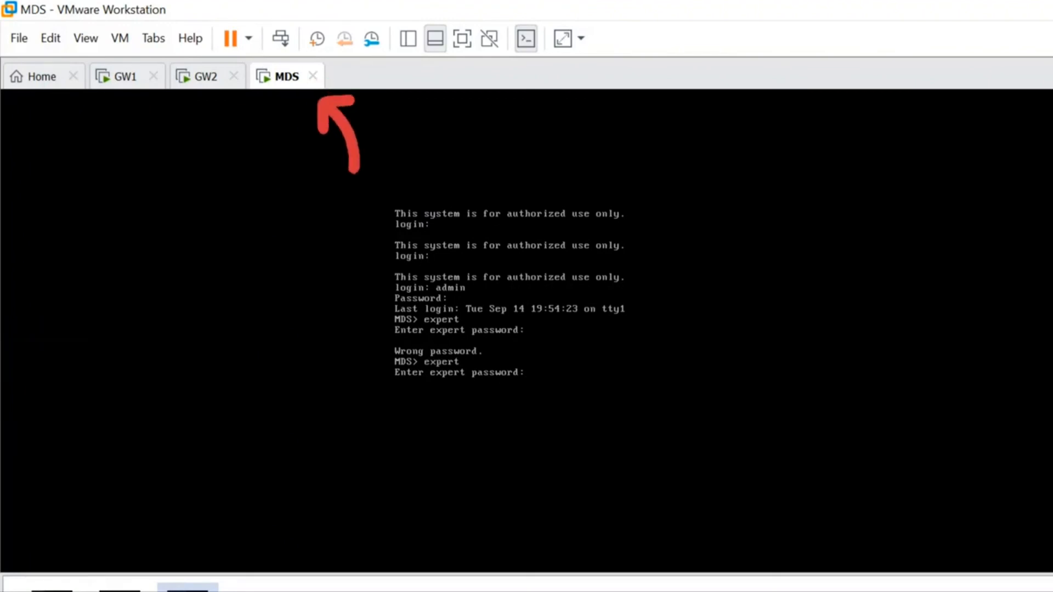
{"action": "key", "text": "Return"}
{"action": "type", "text": "clear"}
{"action": "key", "text": "Return"}
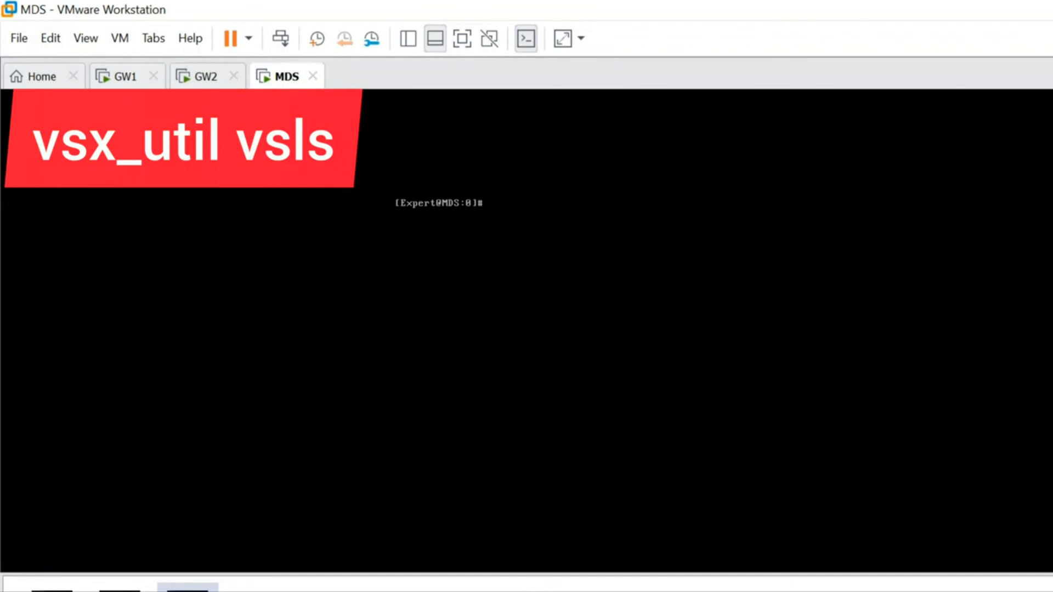
- Try to run vsx_util vsls against 192.168.1.20 with administrator name admin and the administrator password
{"action": "type", "text": "vsx_util"}
{"action": "type", "text": "vsls"}
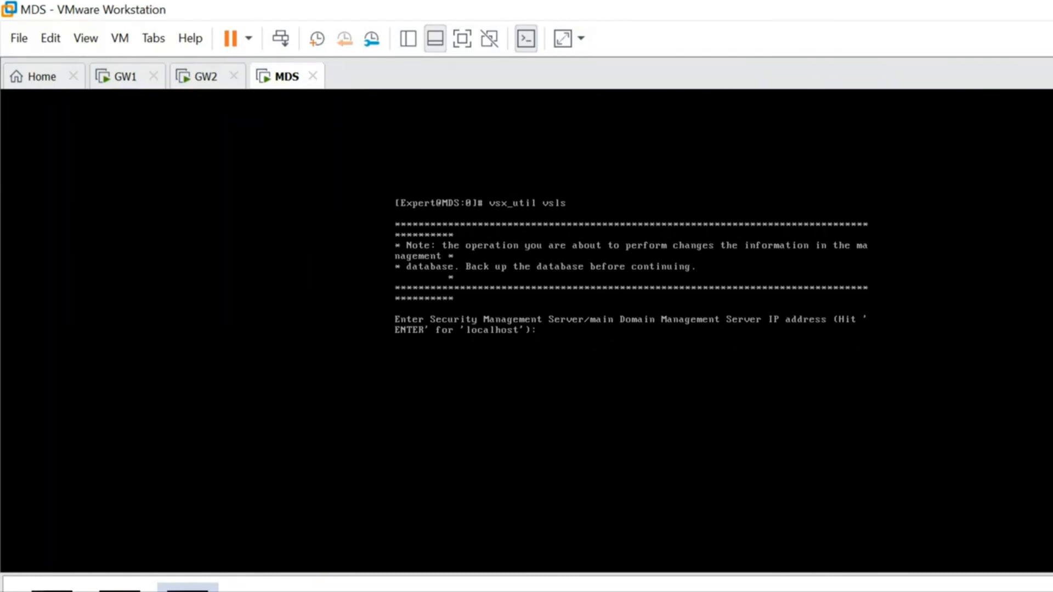
{"action": "type", "text": "192.168.1.20"}
{"action": "key", "text": "Return"}
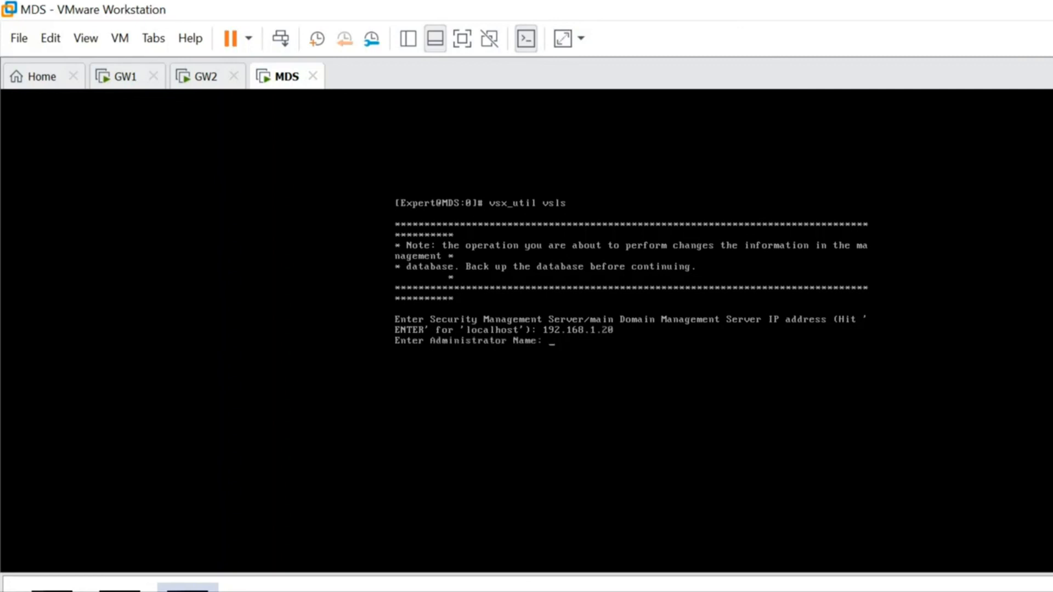
{"action": "type", "text": "admin"}
{"action": "key", "text": "Return"}
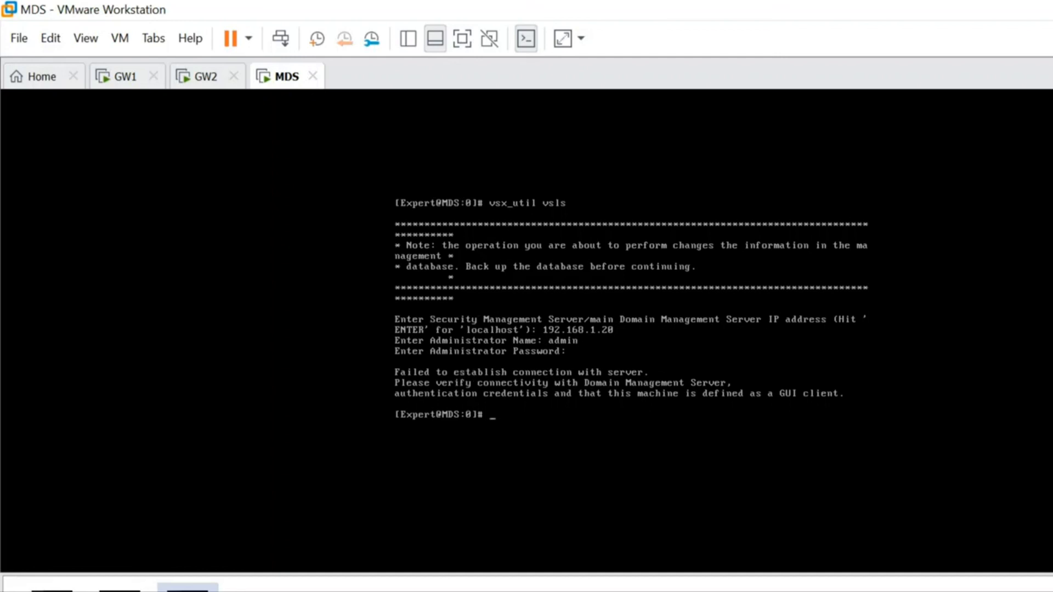
- Rerun vsx_util vsls and enter 192.168.1.20 as the Domain Management Server IP address
{"action": "key", "text": "Up"}
{"action": "key", "text": "Return"}
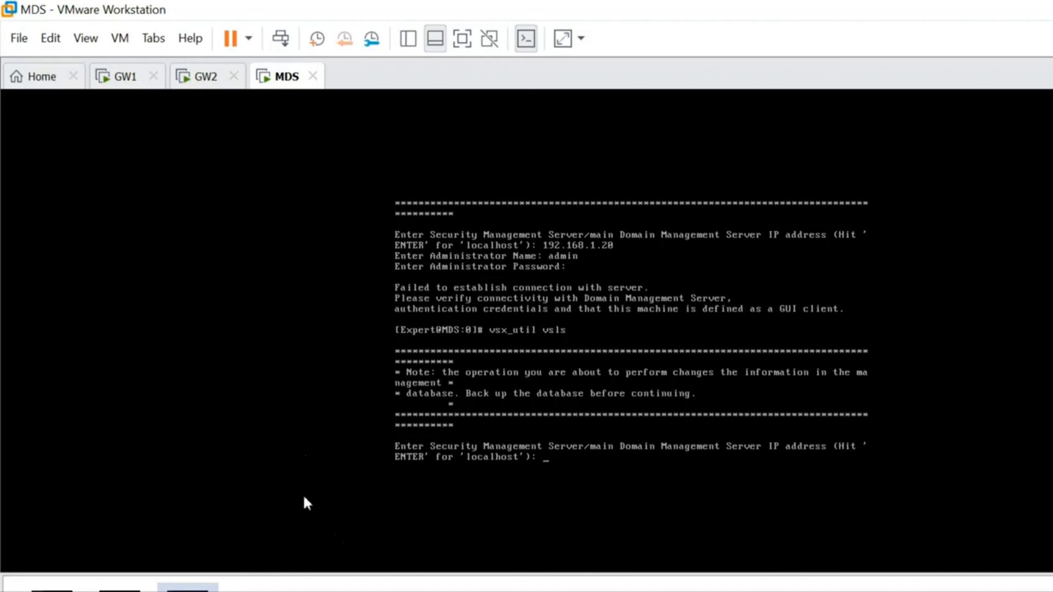
{"action": "left_click", "coordinate": [387, 588]}
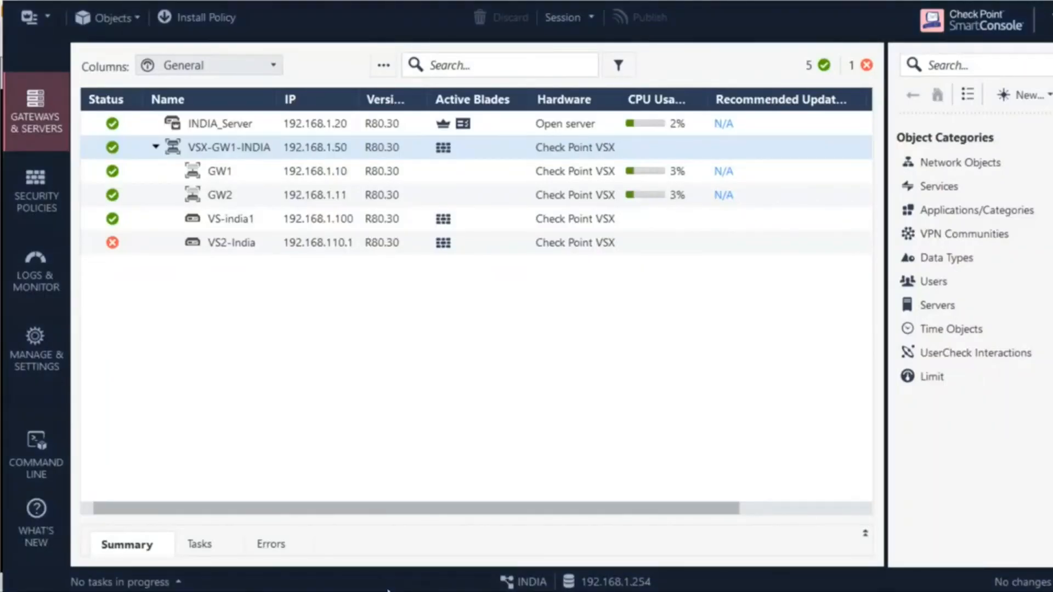
{"action": "left_click", "coordinate": [388, 590]}
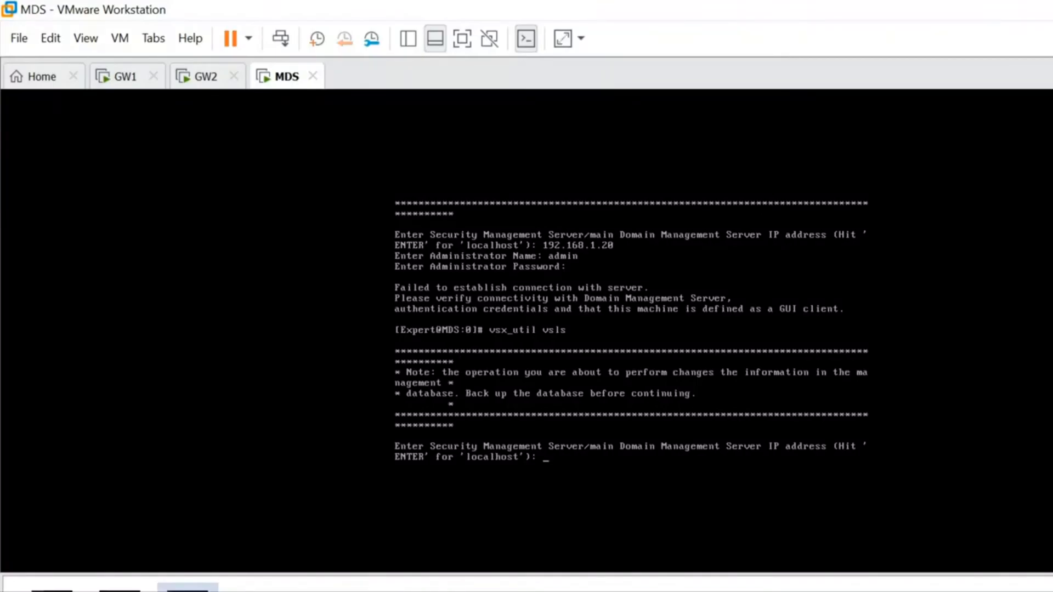
{"action": "type", "text": "192.168.1.20"}
{"action": "key", "text": "Return"}
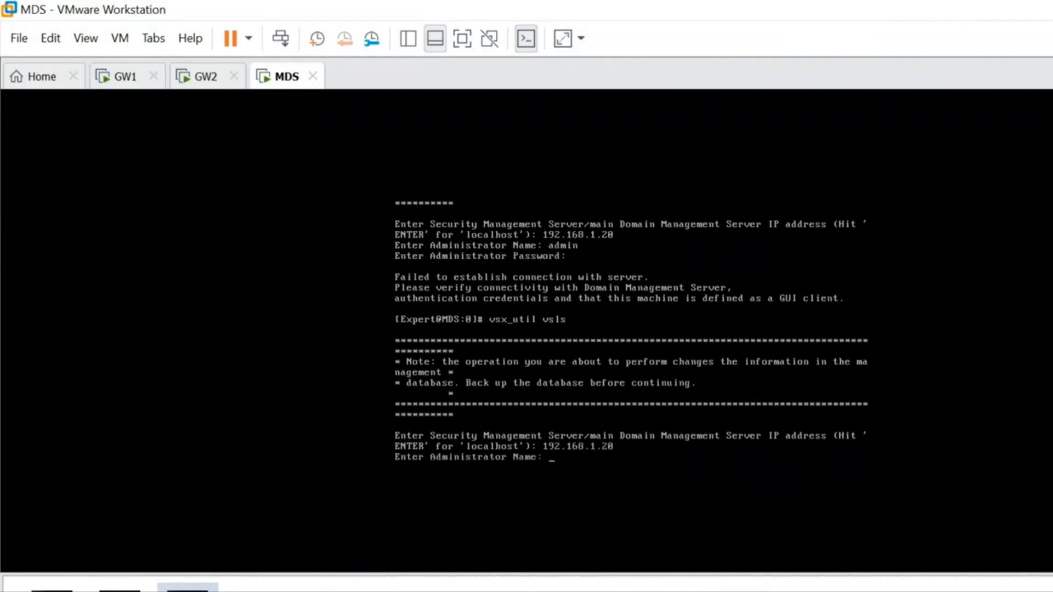
- Authenticate with the administrator's name and password, and select the VSX-GW1-INDIA cluster with option 1
{"action": "type", "text": "vaibhav"}
{"action": "key", "text": "Return"}
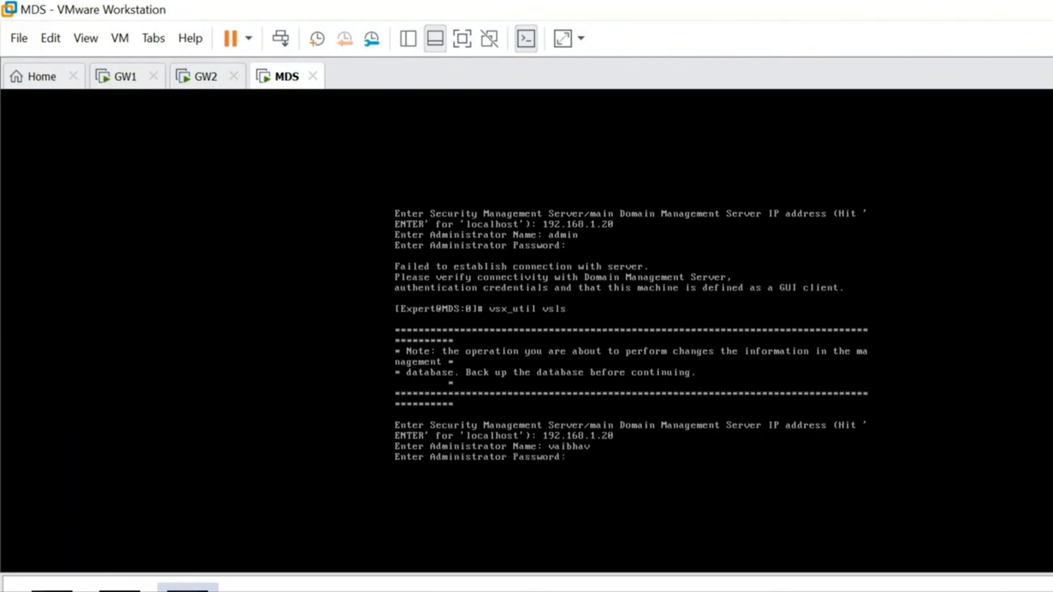
{"action": "key", "text": "Return"}
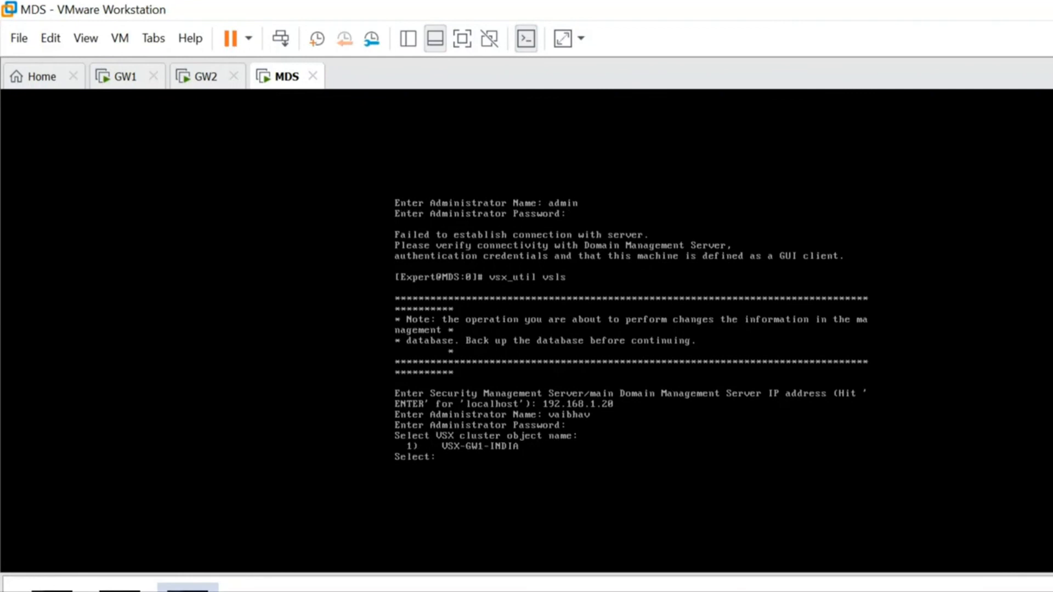
{"action": "type", "text": "1"}
{"action": "key", "text": "Return"}
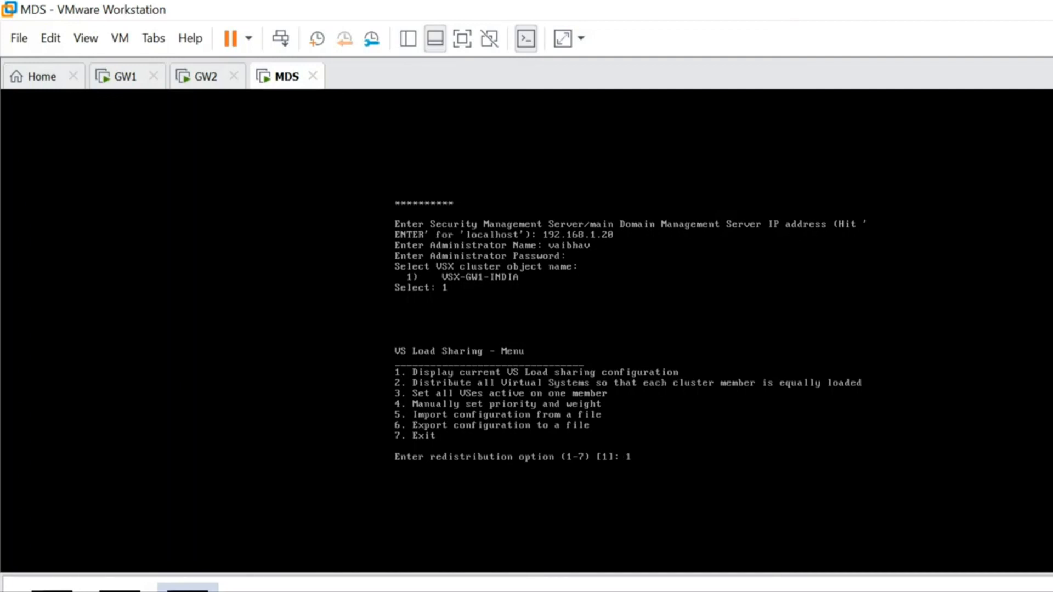
- Display the current VS Load Sharing configuration with option 1, and exit the vsls utility with option 7
{"action": "key", "text": "Return"}
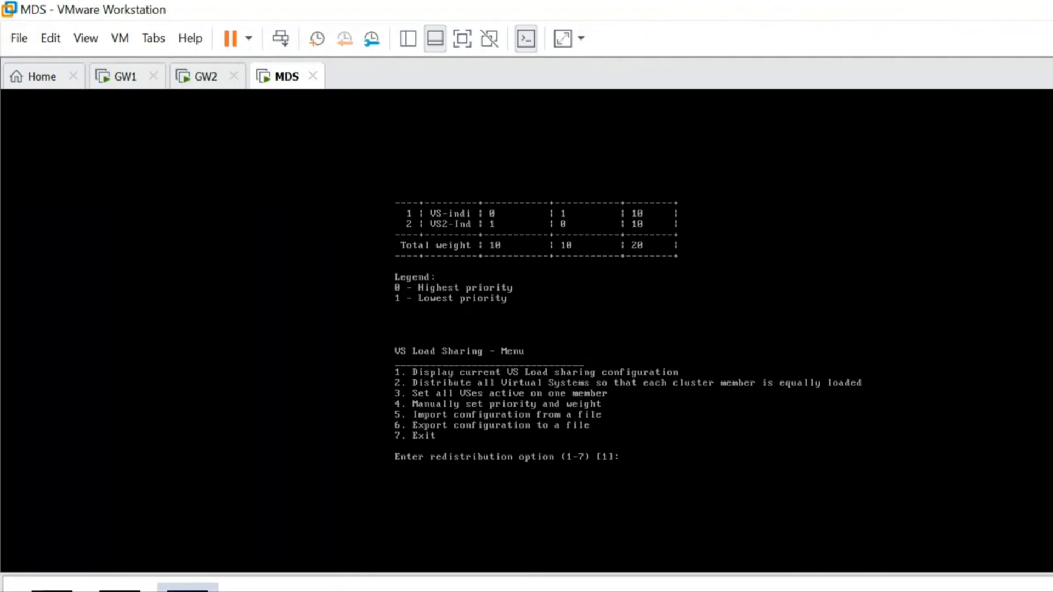
{"action": "type", "text": "7"}
{"action": "key", "text": "Return"}
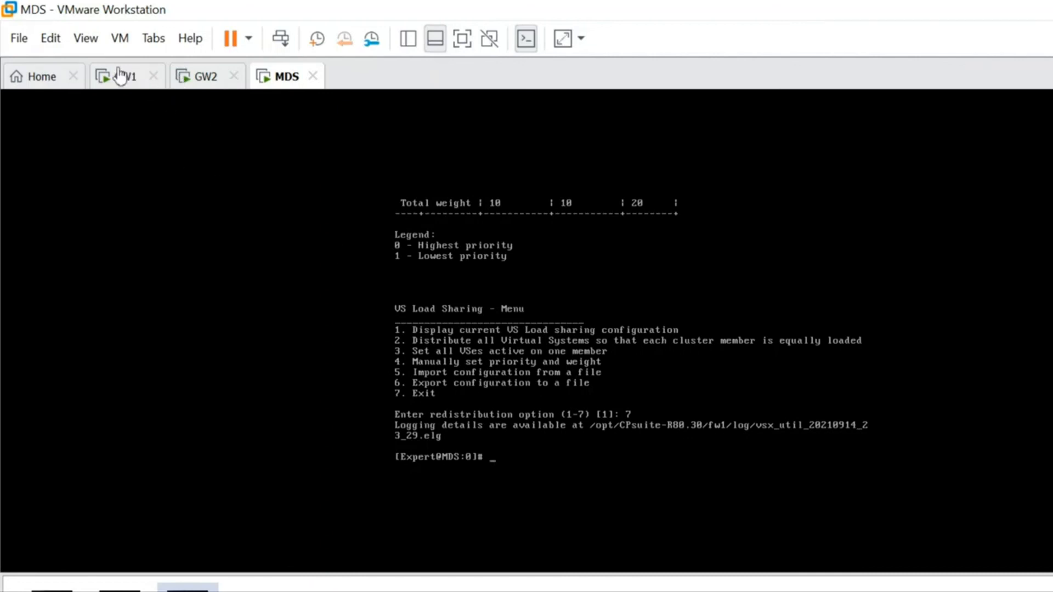
- Switch to the GW2 console and log in as admin with the account password
{"action": "left_click", "coordinate": [165, 76]}
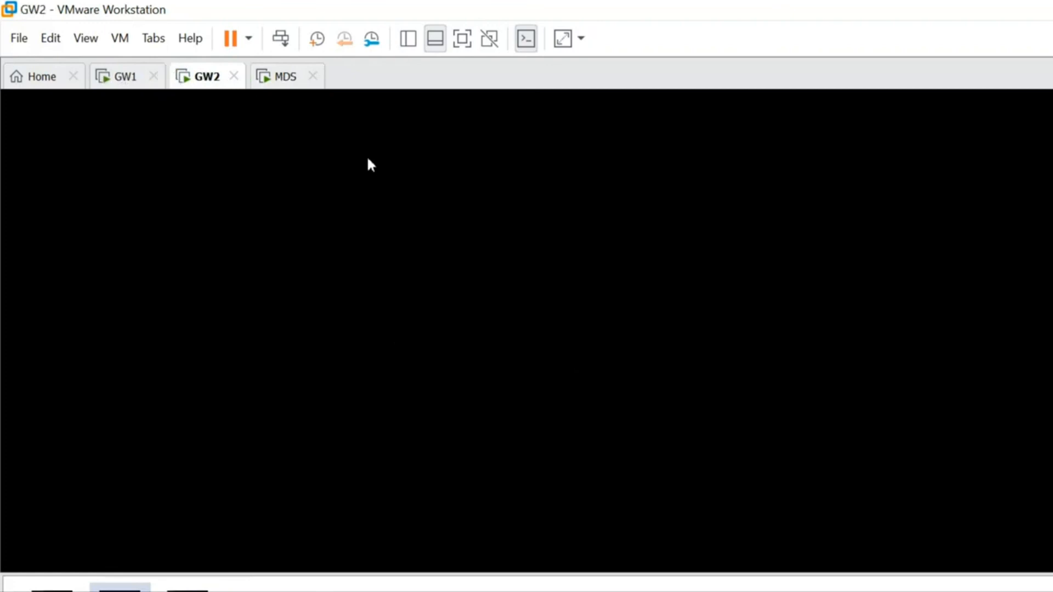
{"action": "left_click", "coordinate": [429, 185]}
{"action": "key", "text": "Return"}
{"action": "type", "text": "admin"}
{"action": "key", "text": "Return"}
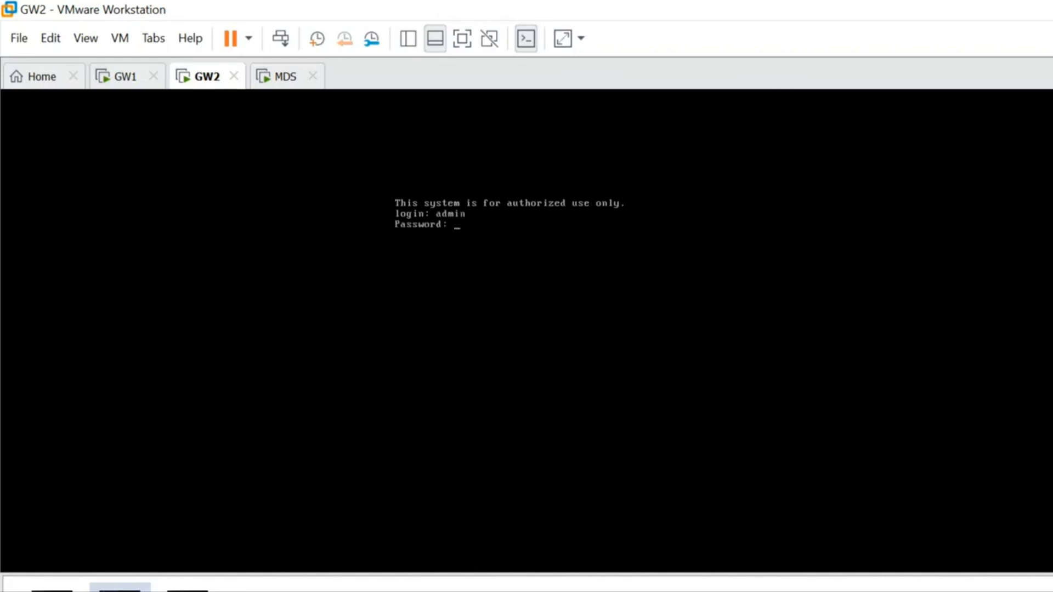
{"action": "key", "text": "Return"}
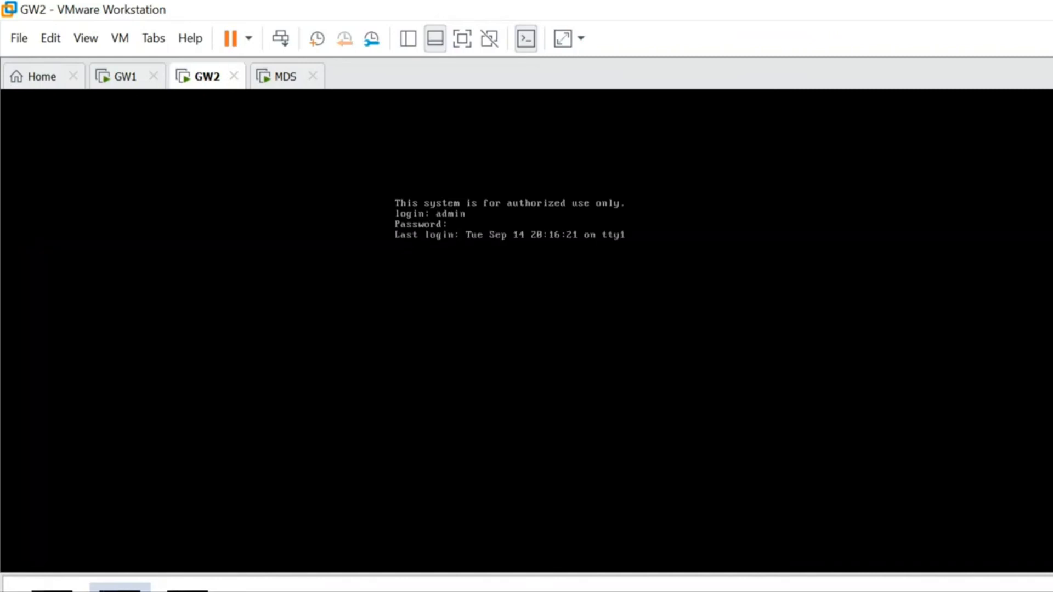
- Try to enter expert mode on GW2 with the expert password
{"action": "type", "text": "expert"}
{"action": "key", "text": "Return"}
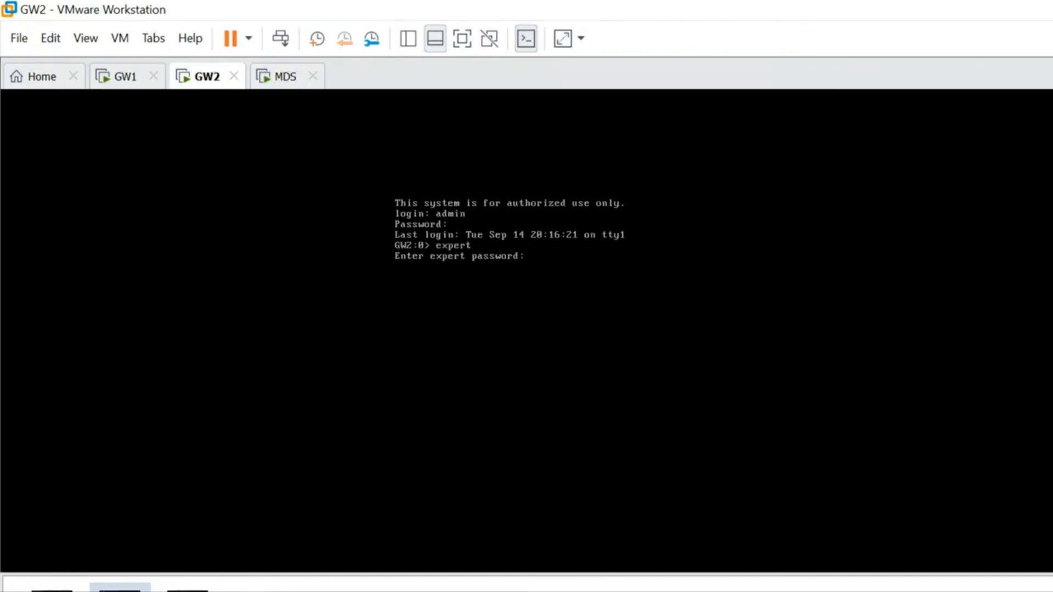
{"action": "key", "text": "Return"}
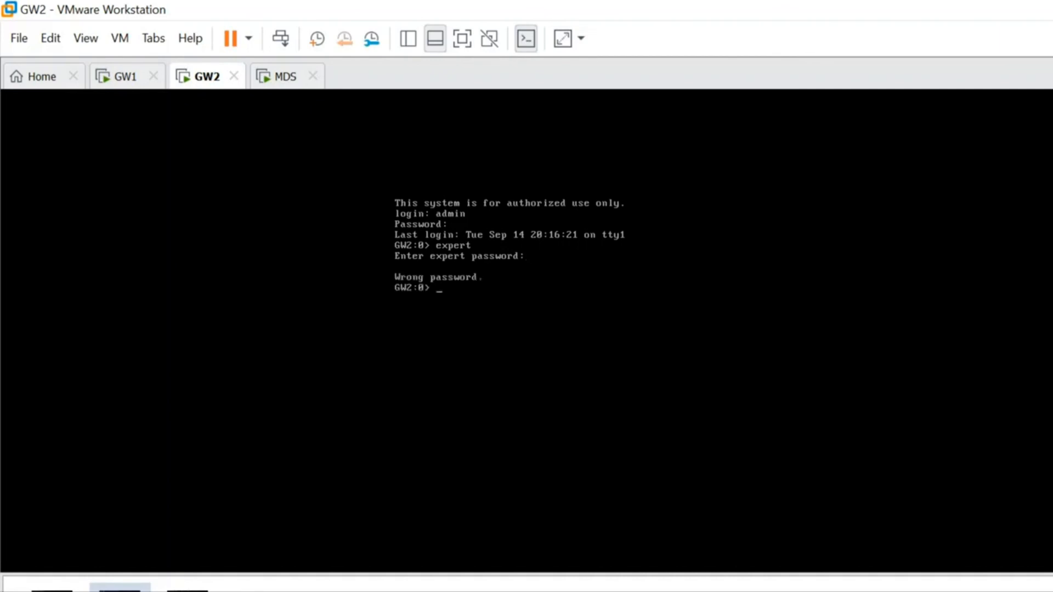
- Rerun the expert command on GW2, supply the expert password, and clear the screen
{"action": "type", "text": "expert"}
{"action": "key", "text": "Return"}
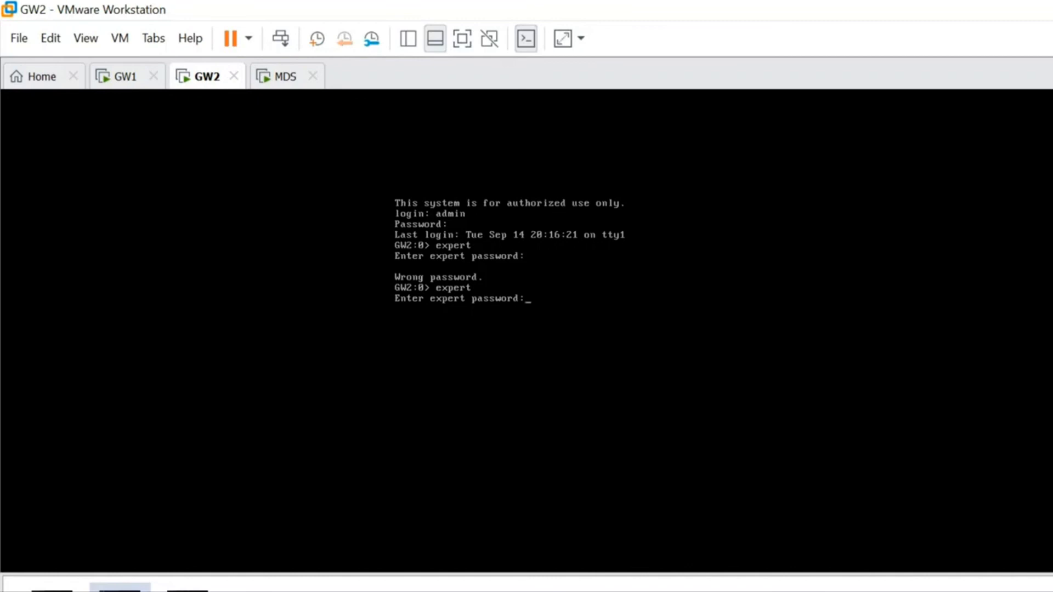
{"action": "key", "text": "Return"}
{"action": "type", "text": "clear"}
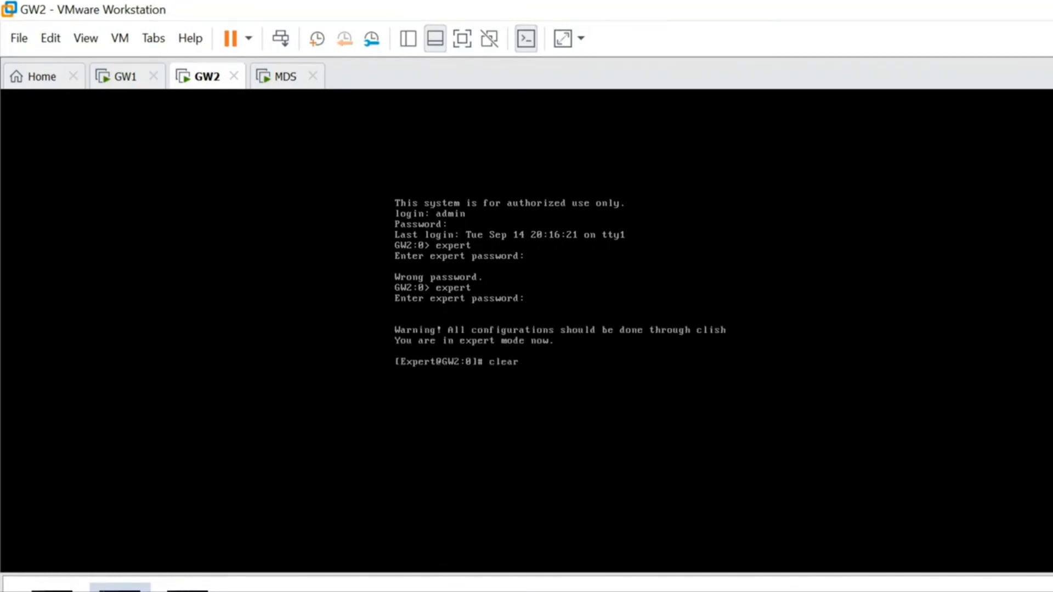
{"action": "key", "text": "Return"}
- Run cpconfig on GW2 to review its configuration options, and exit with option 11
{"action": "type", "text": "cpconfig"}
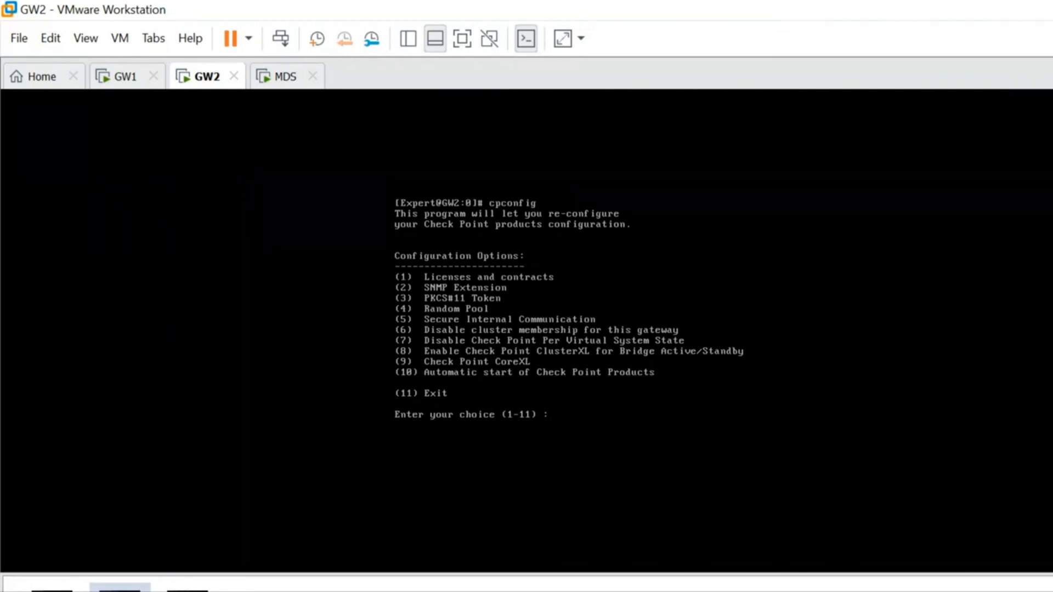
{"action": "type", "text": "11"}
{"action": "key", "text": "Return"}
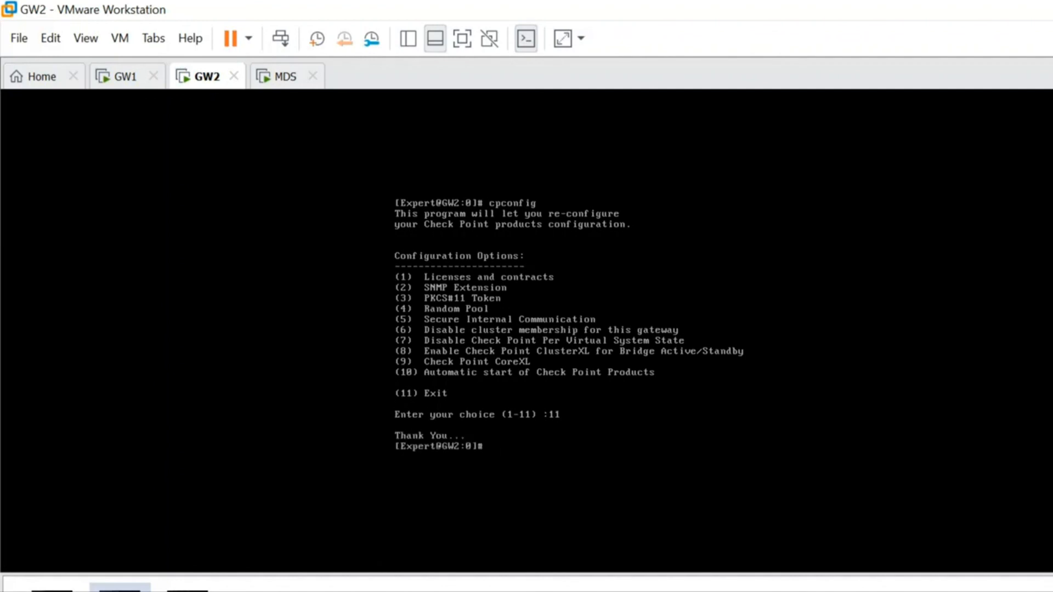
- Check the cluster mode and virtual device status on GW2 with cphaprob stat | more
{"action": "type", "text": "cphaprob stat | more"}
{"action": "key", "text": "Return"}
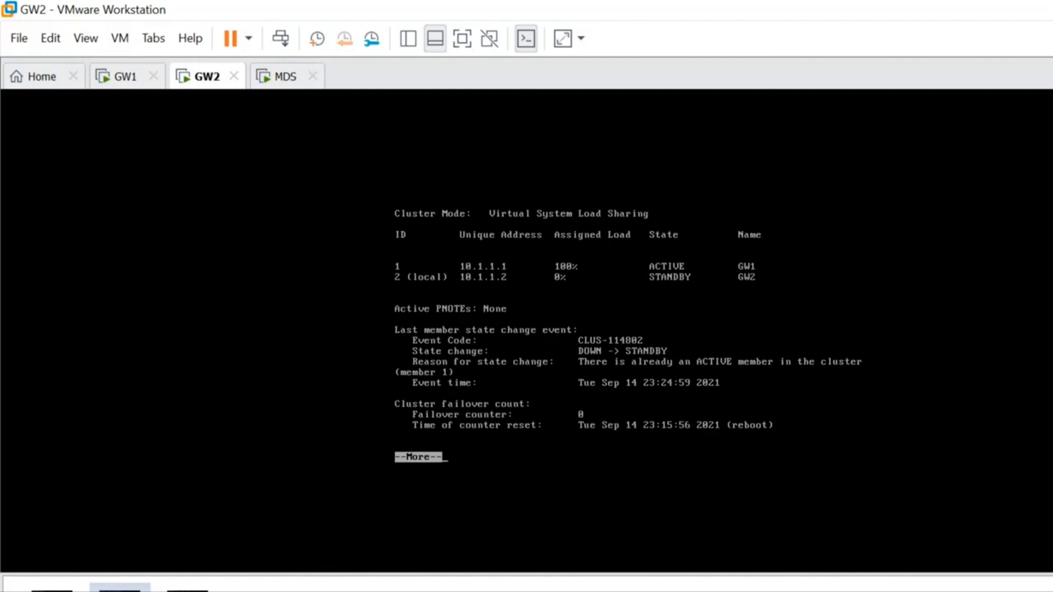
{"action": "key", "text": "space"}
{"action": "type", "text": "vsen"}
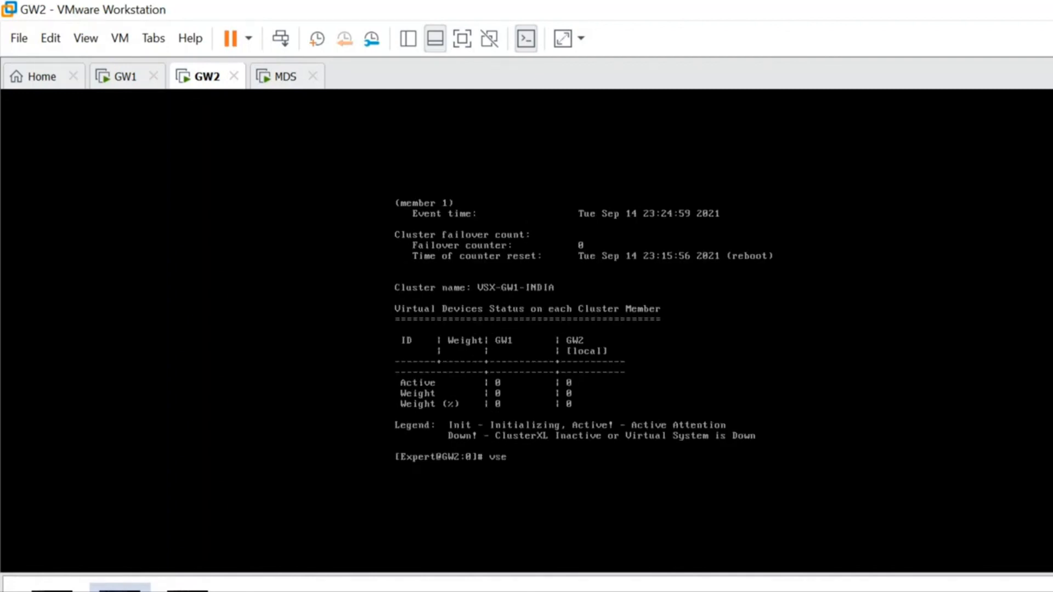
{"action": "key", "text": "BackSpace"}
{"action": "key", "text": "BackSpace"}
{"action": "key", "text": "BackSpace"}
{"action": "key", "text": "BackSpace"}
- Switch to the GW1 console and set the context to virtual system 1 with vsenv 1
{"action": "left_click", "coordinate": [109, 65]}
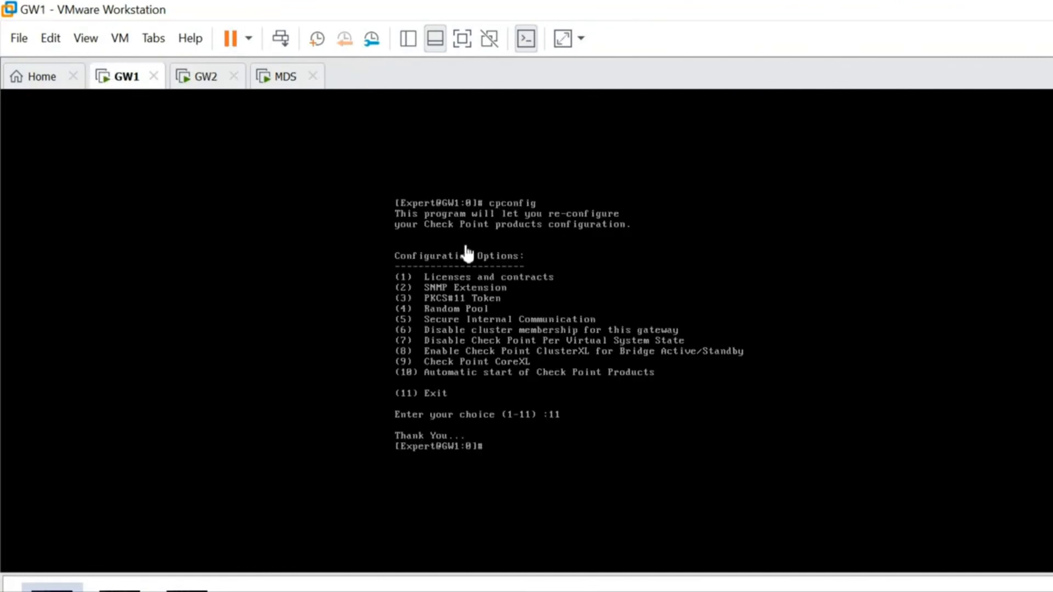
{"action": "type", "text": "vsenv 1"}
{"action": "key", "text": "Return"}
- Run cpconfig in GW1's virtual system 1 context to review the options, and exit with option 11
{"action": "type", "text": "cpconfig"}
{"action": "key", "text": "Return"}
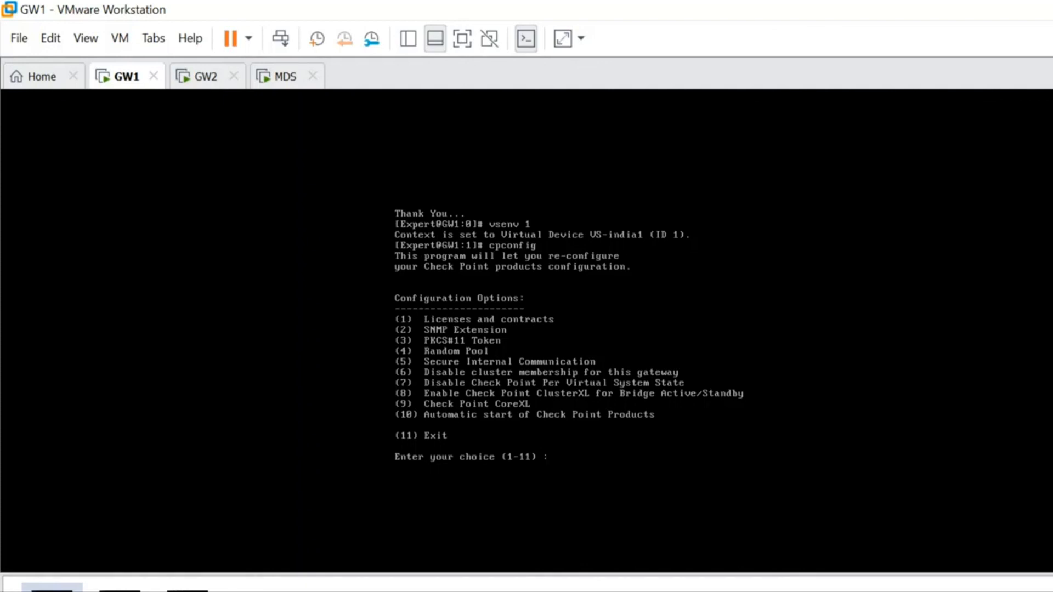
{"action": "type", "text": "11"}
{"action": "key", "text": "Return"}
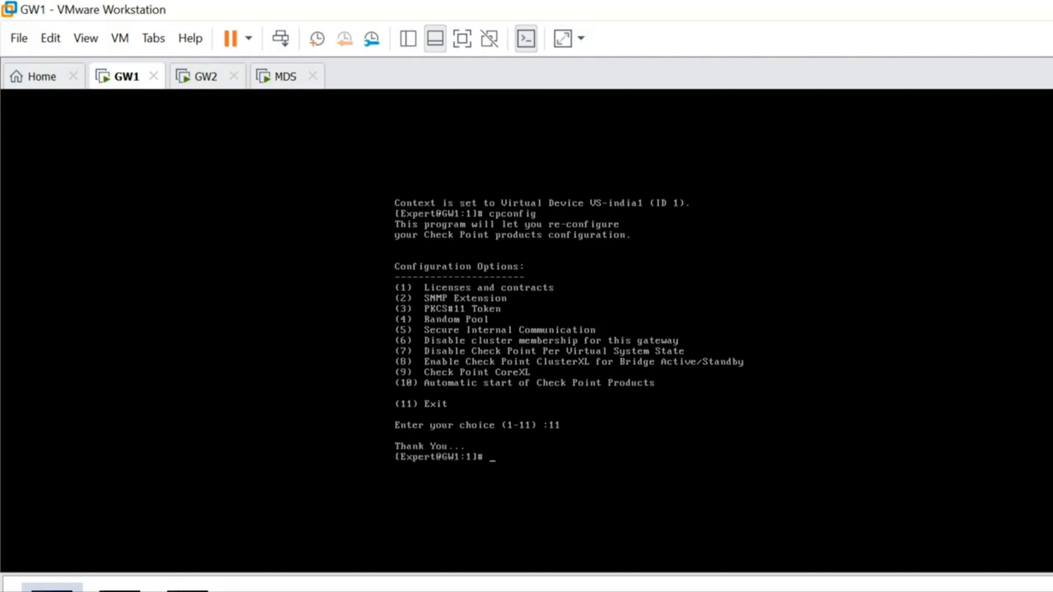
- Check the cluster state of virtual system 1 on GW1 with cphaprob stat | more
{"action": "type", "text": "cphaprob stat | more"}
{"action": "key", "text": "Return"}
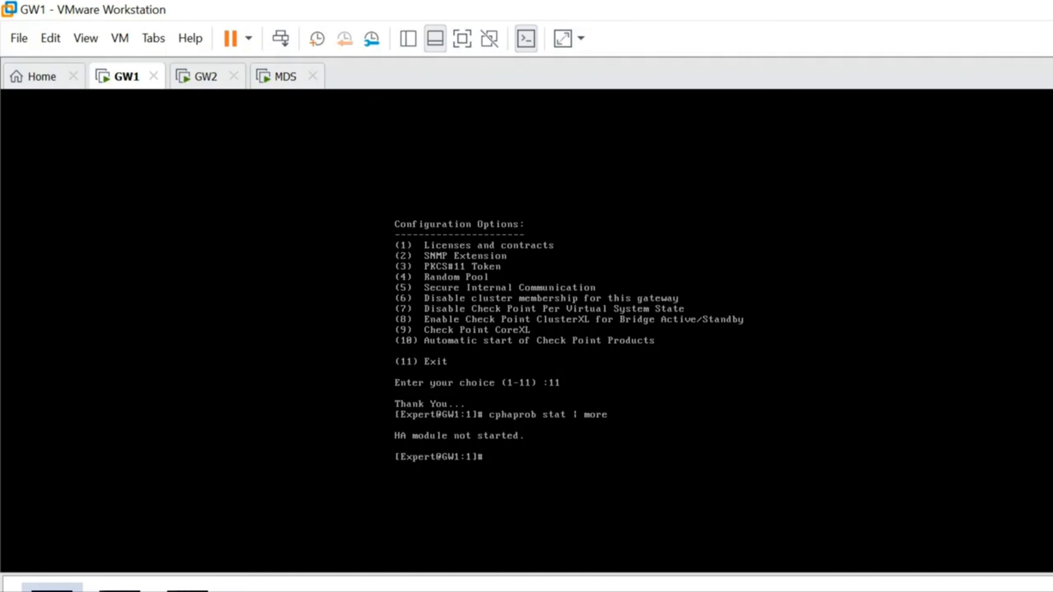
- Set GW1's context back with vsenv 0, and review the cpconfig options before exiting with option 11
{"action": "type", "text": "senv 0"}
{"action": "key", "text": "Return"}
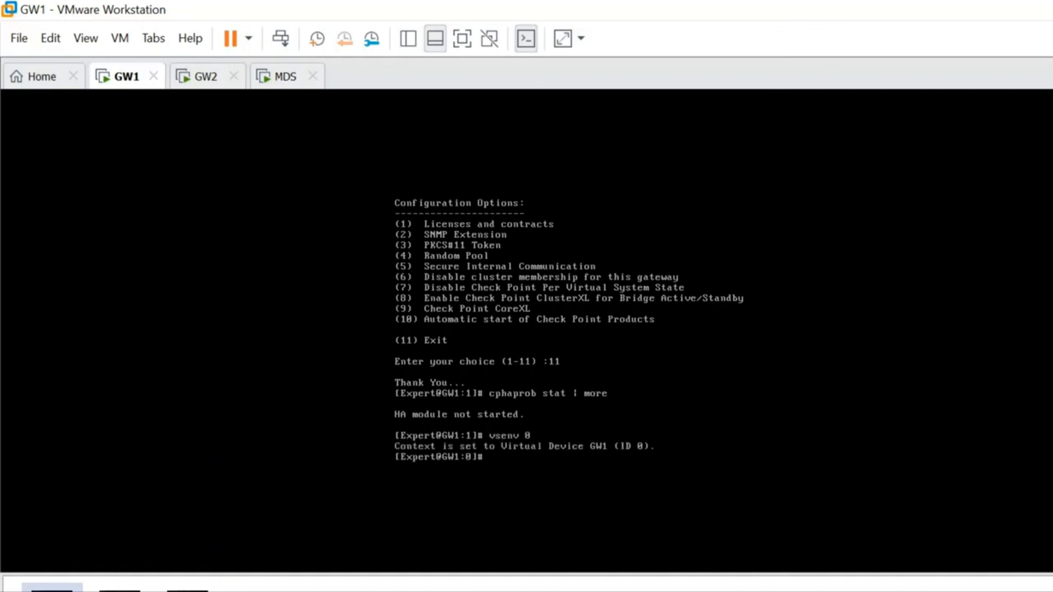
{"action": "type", "text": "cpconfi"}
{"action": "type", "text": "g"}
{"action": "key", "text": "Return"}
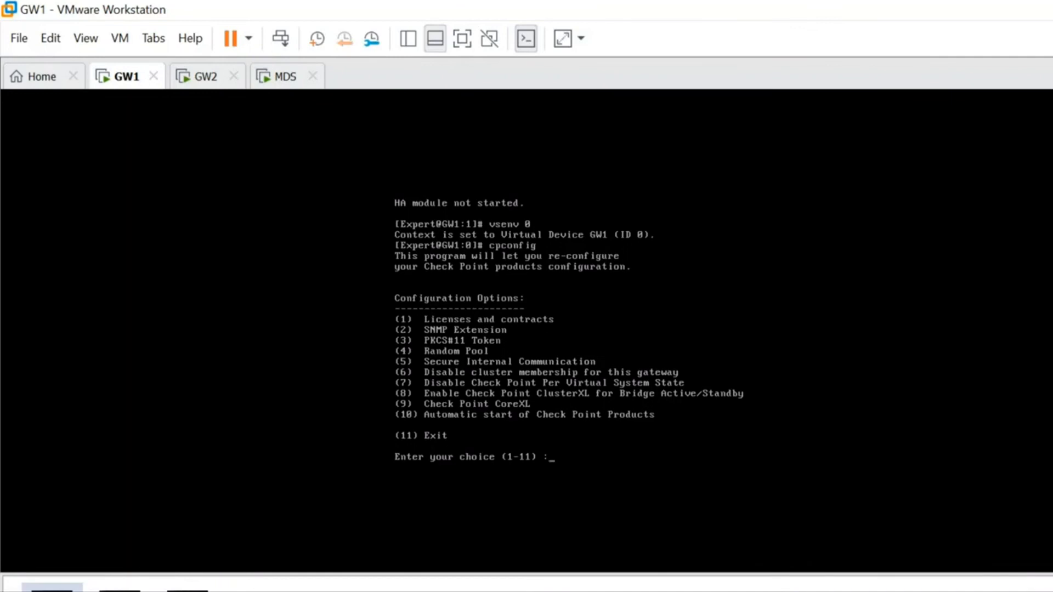
{"action": "type", "text": "1"}
{"action": "key", "text": "Return"}
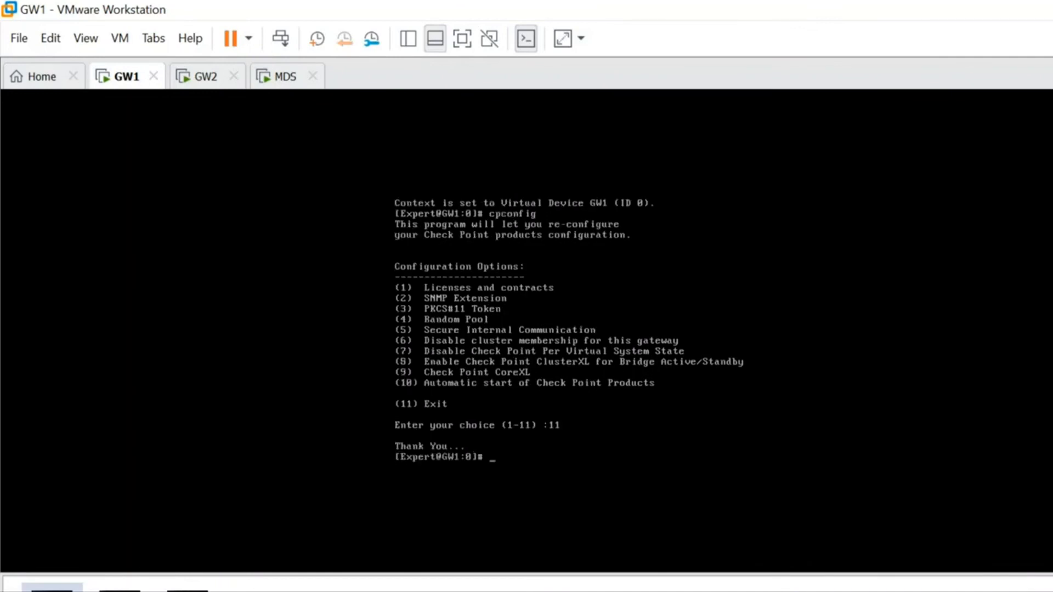
- Restart the Check Point services on GW1 with cpstop;cpstart
{"action": "type", "text": "cp"}
{"action": "key", "text": "BackSpace"}
{"action": "key", "text": "BackSpace"}
{"action": "type", "text": "reb"}
{"action": "key", "text": "BackSpace"}
{"action": "key", "text": "BackSpace"}
{"action": "key", "text": "BackSpace"}
{"action": "type", "text": "cpstop;cpstart"}
{"action": "key", "text": "Return"}
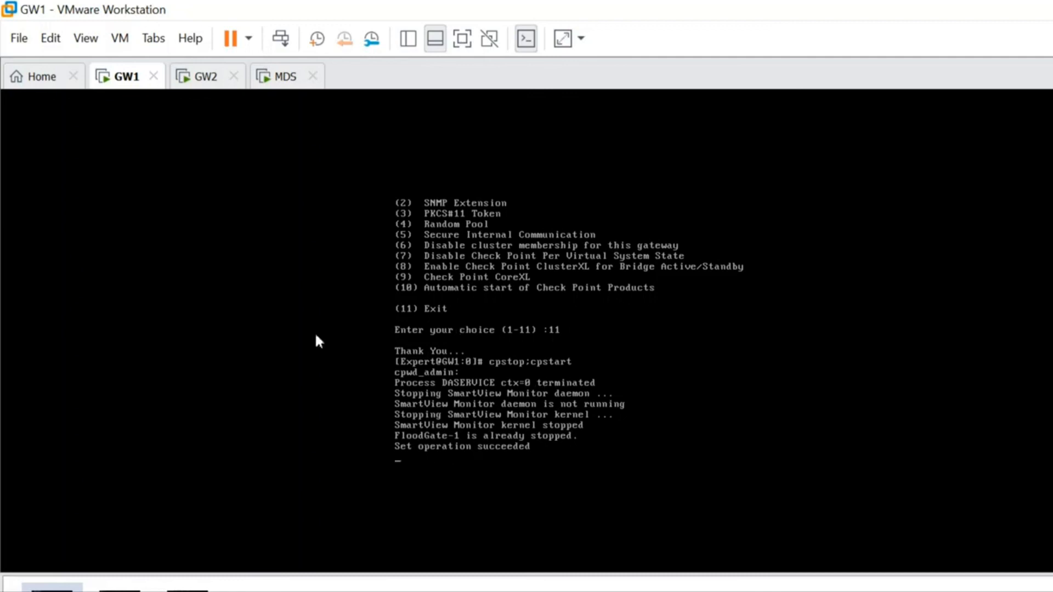
- Restart the Check Point services on GW2 with cpstop;cpstart, and check the restart progress on GW1
{"action": "left_click", "coordinate": [173, 66]}
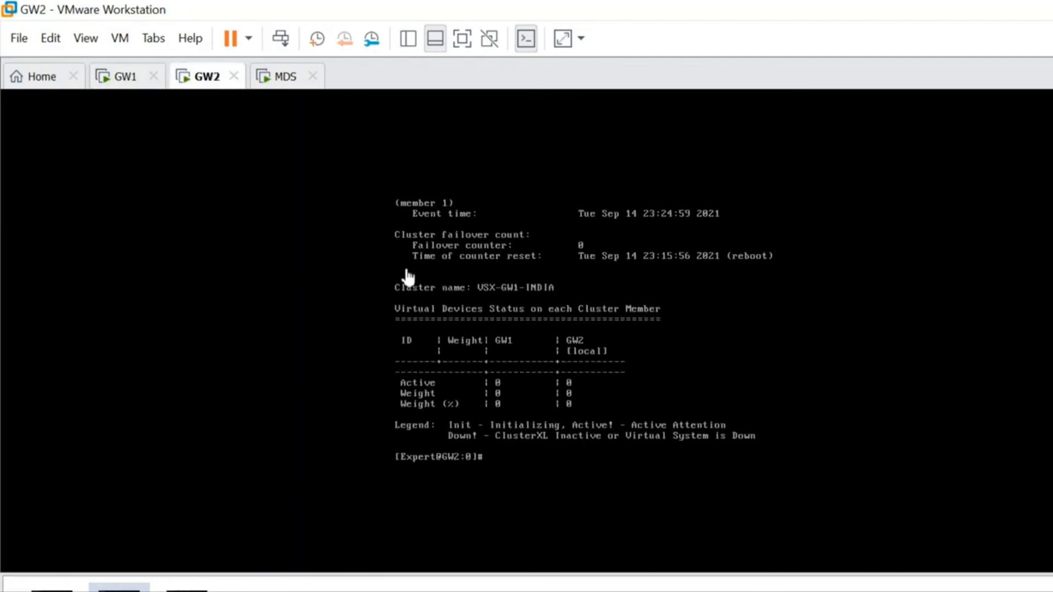
{"action": "left_click", "coordinate": [436, 364]}
{"action": "type", "text": "cpstop;cpstart"}
{"action": "key", "text": "Return"}
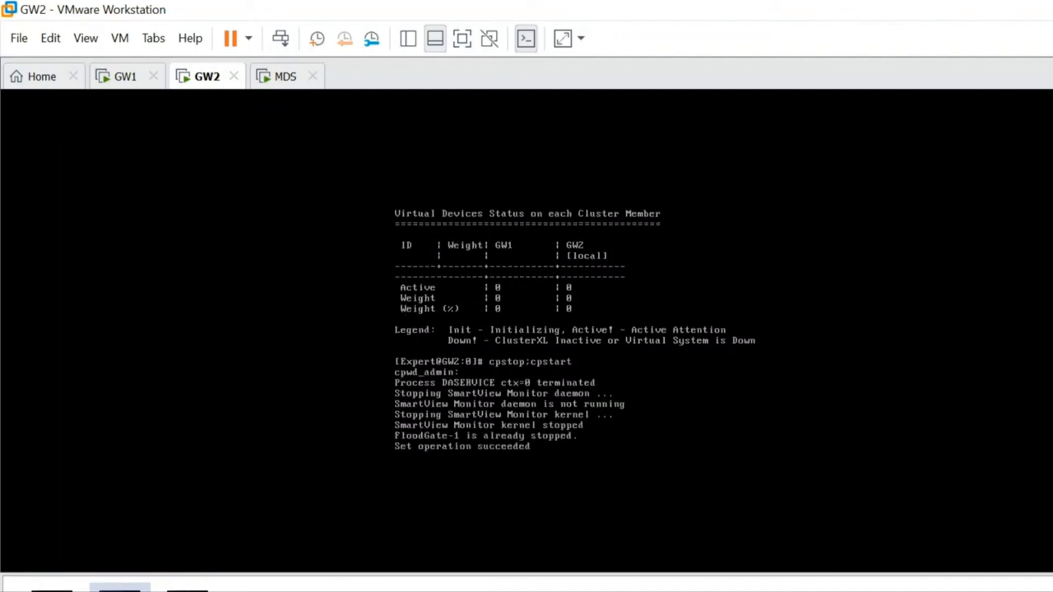
{"action": "left_click", "coordinate": [109, 76]}
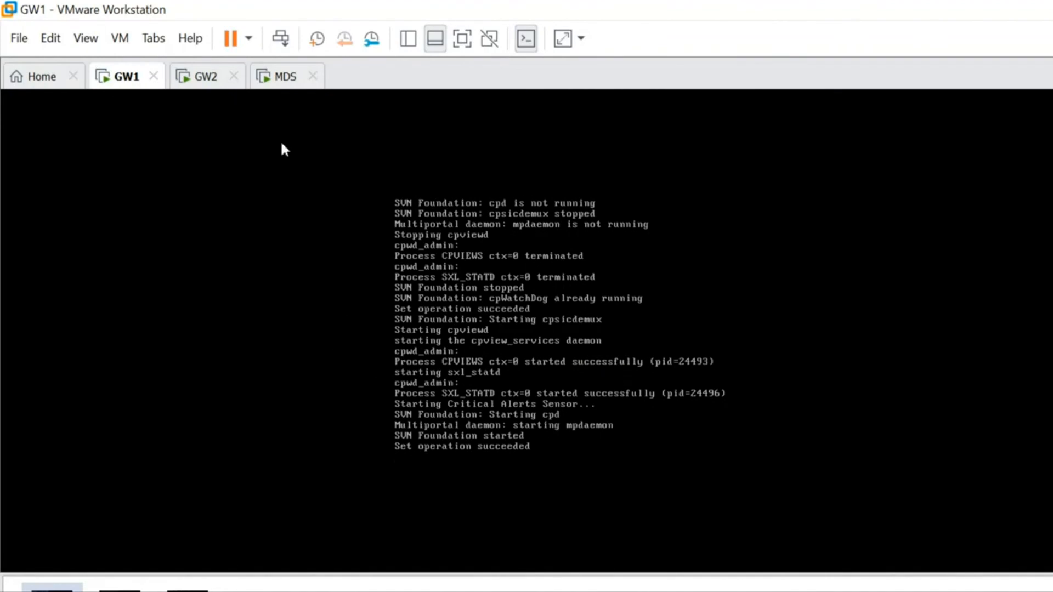
- On GW2, set the context with vsenv 1 and check the cluster state with cphaprob stat
{"action": "left_click", "coordinate": [178, 71]}
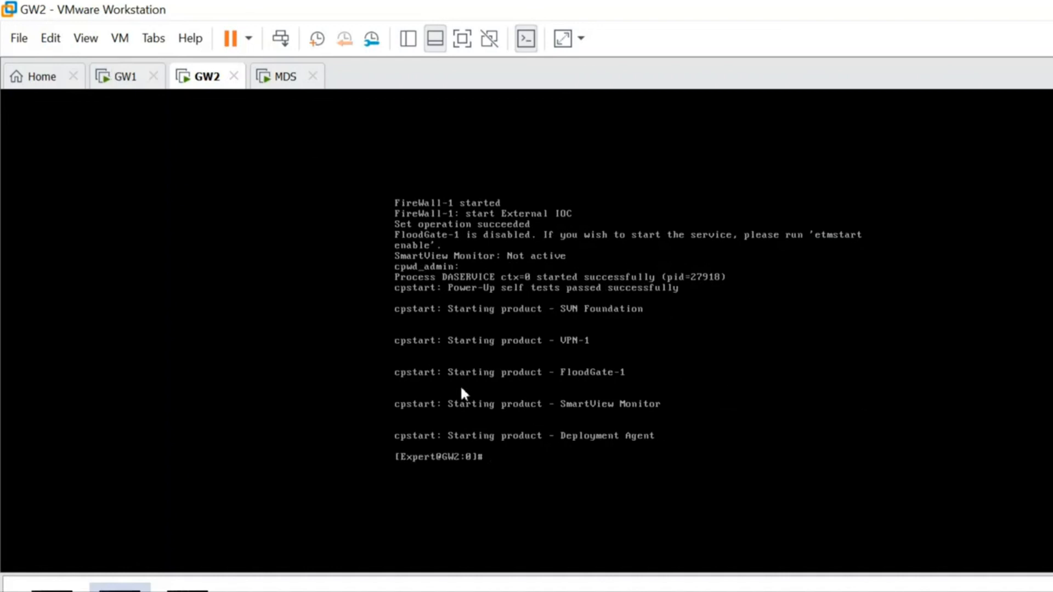
{"action": "left_click", "coordinate": [408, 377]}
{"action": "type", "text": "vsenv 1"}
{"action": "key", "text": "Return"}
{"action": "type", "text": "cphap"}
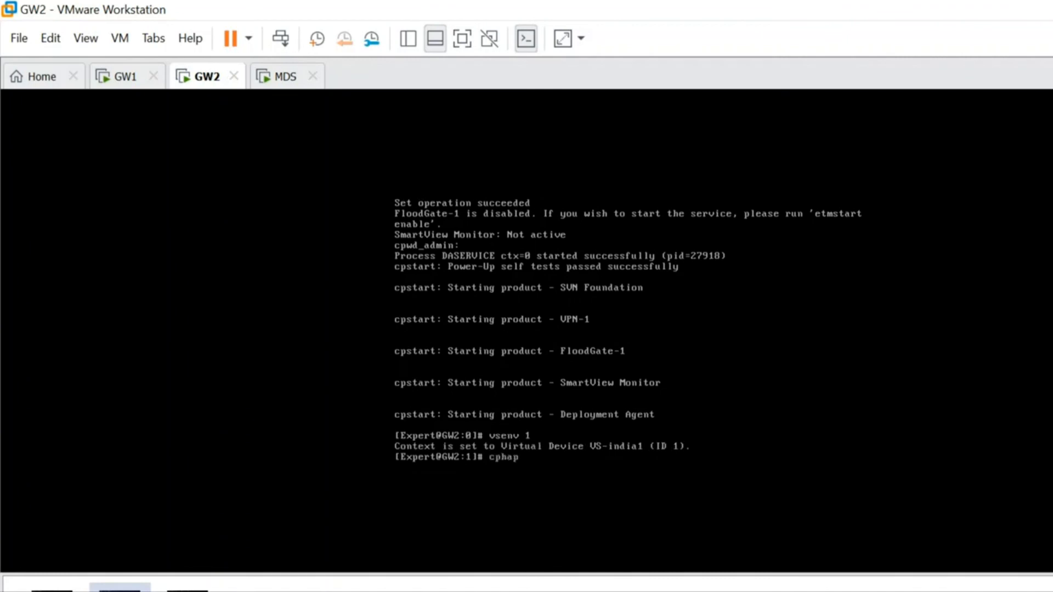
{"action": "type", "text": "rob stat"}
{"action": "key", "text": "Return"}
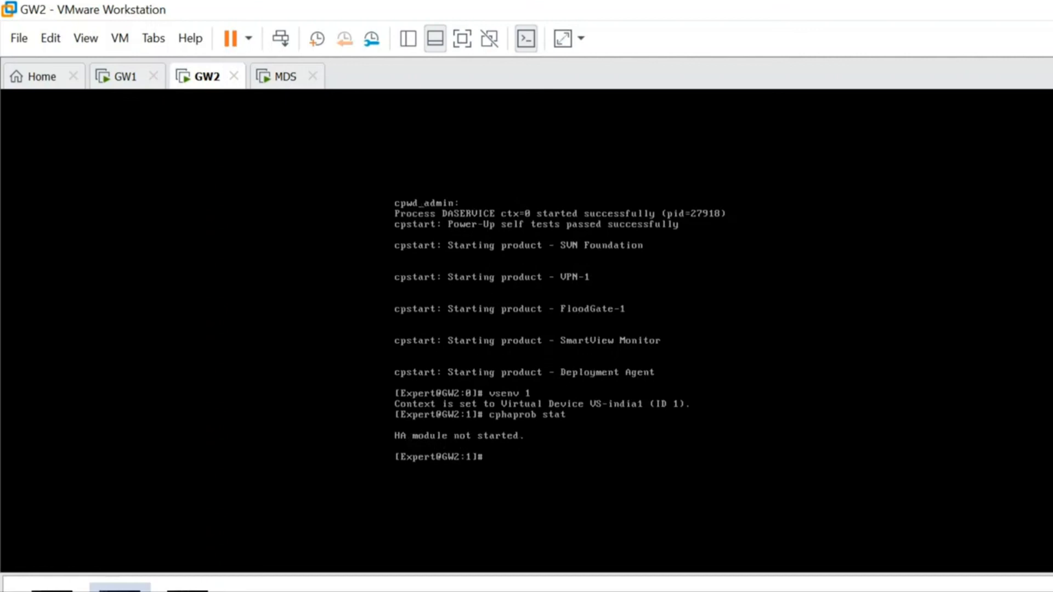
- Run cpconfig in GW2's virtual system 1 context to review the options, and exit with option 11
{"action": "type", "text": "cpconfig"}
{"action": "key", "text": "Return"}
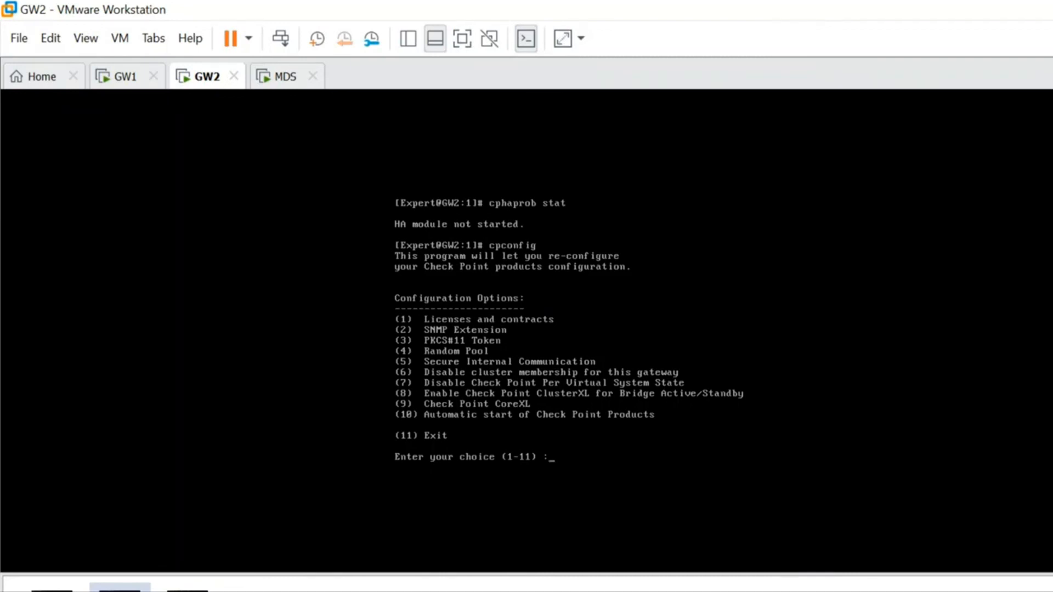
{"action": "type", "text": "11"}
{"action": "key", "text": "Return"}
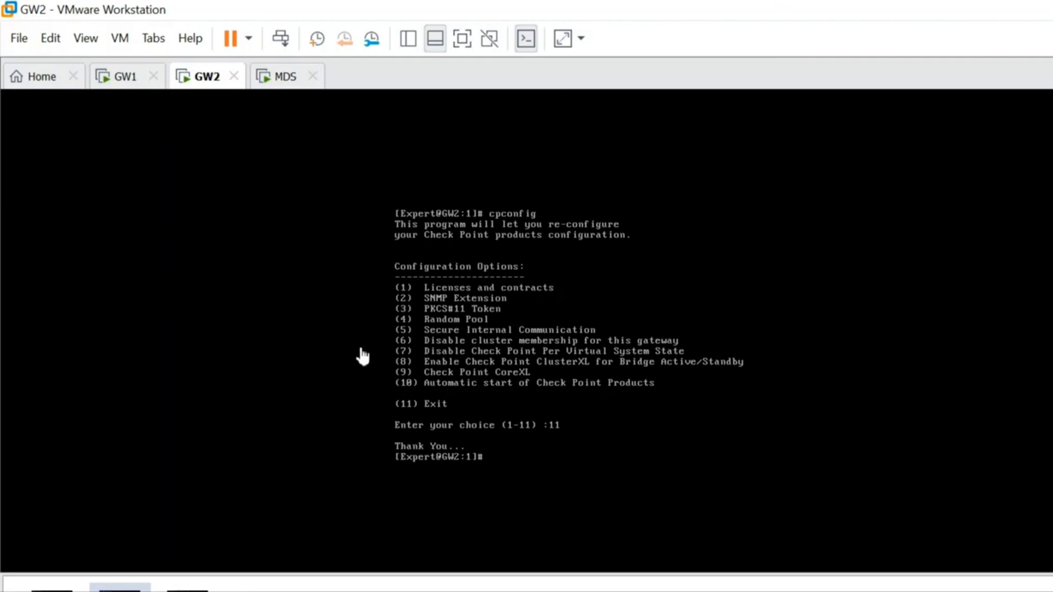
- On the MDS, run vsx_util vsls and enter 192.168.1.20 as the Domain Management Server IP address
{"action": "left_click", "coordinate": [277, 76]}
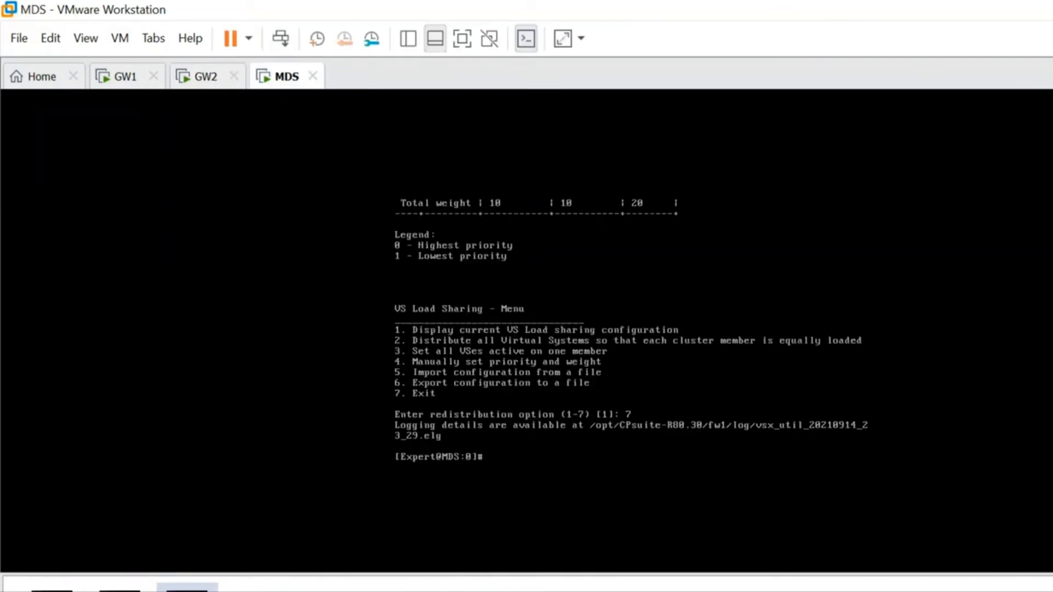
{"action": "type", "text": "vsx_util vsls"}
{"action": "key", "text": "Return"}
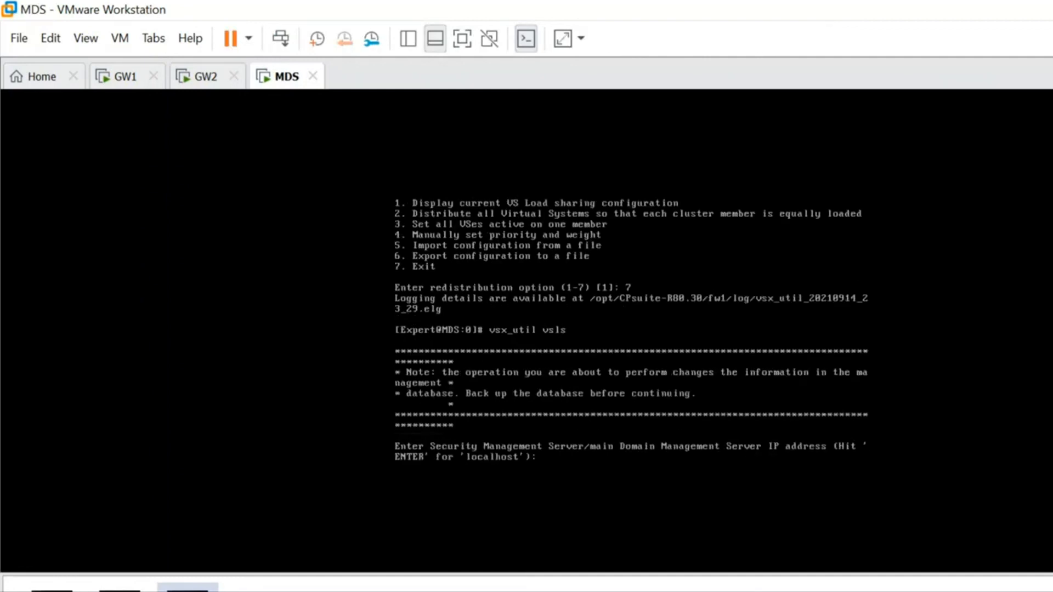
{"action": "type", "text": "192.168.1.20"}
{"action": "key", "text": "Return"}
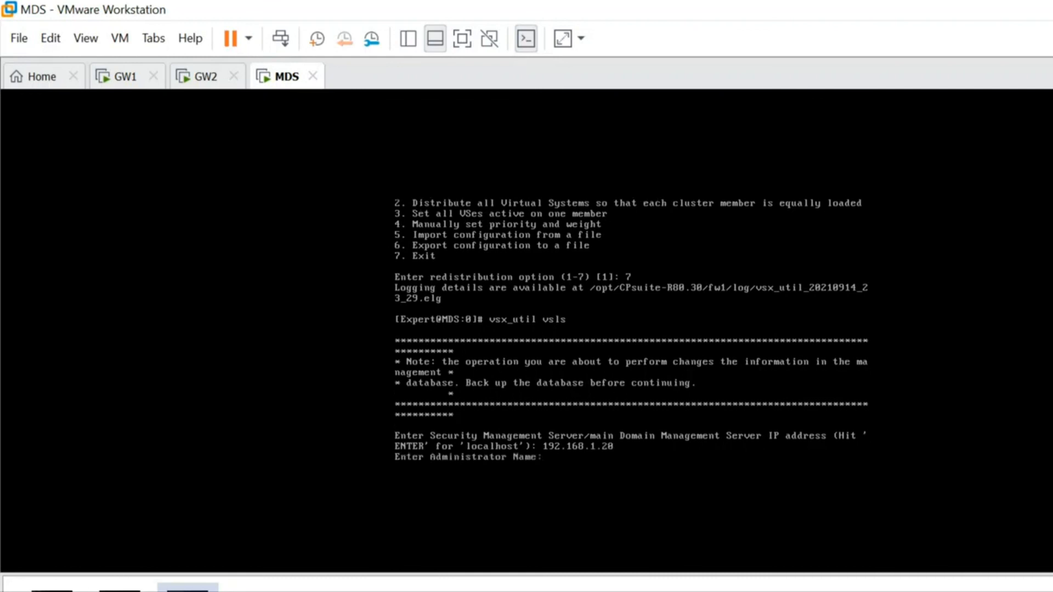
- Supply the administrator's name and password, and choose the VSX-GW1-INDIA cluster with option 1
{"action": "type", "text": "vaibhav"}
{"action": "key", "text": "Return"}
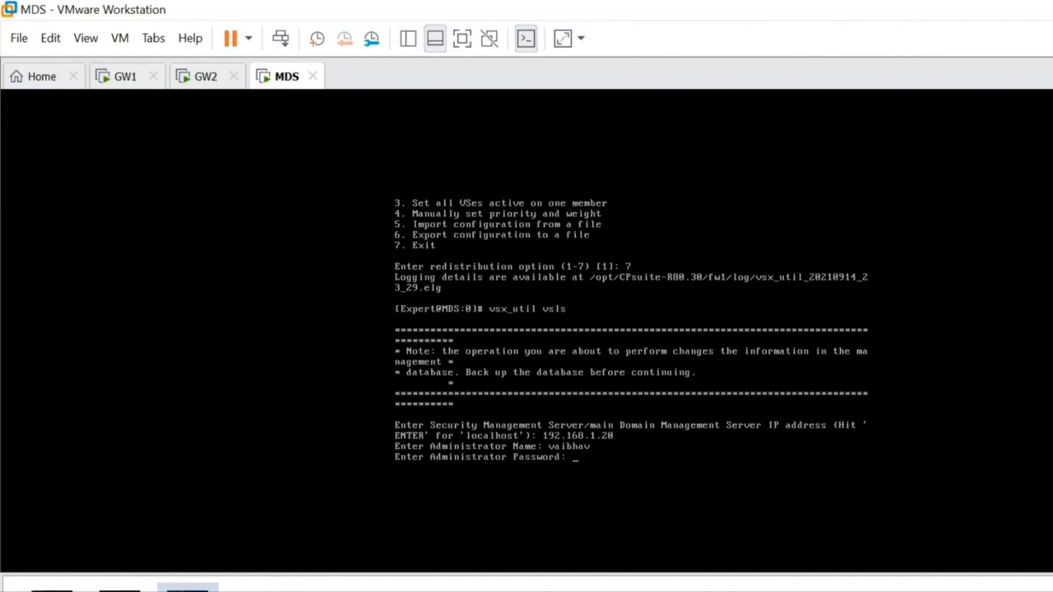
{"action": "key", "text": "Return"}
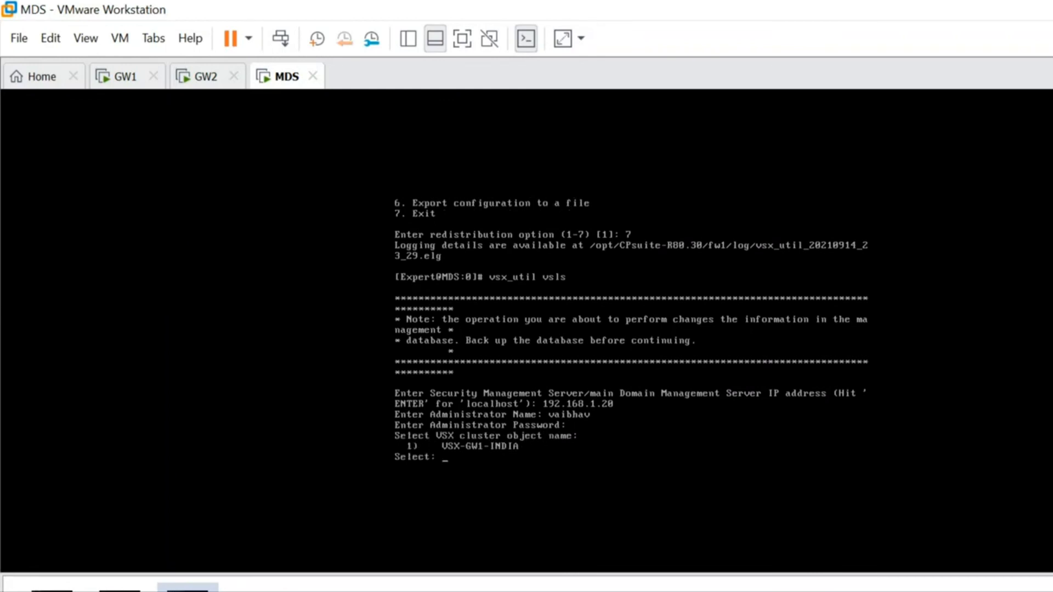
{"action": "type", "text": "1"}
{"action": "key", "text": "Return"}
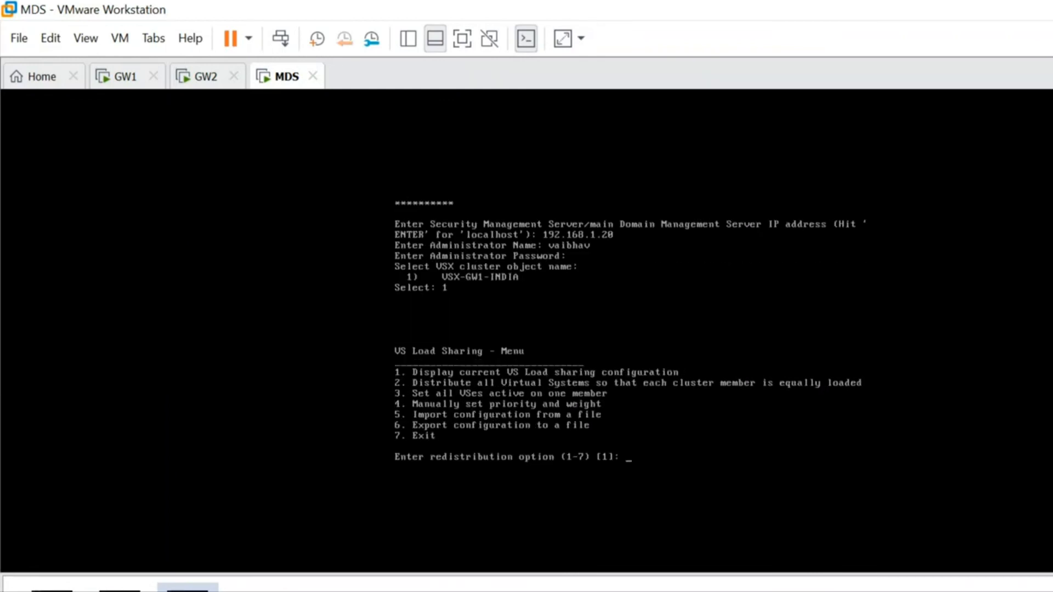
- Distribute all Virtual Systems equally across members with option 2, save and apply with y, and exit with option 7
{"action": "type", "text": "2"}
{"action": "key", "text": "Return"}
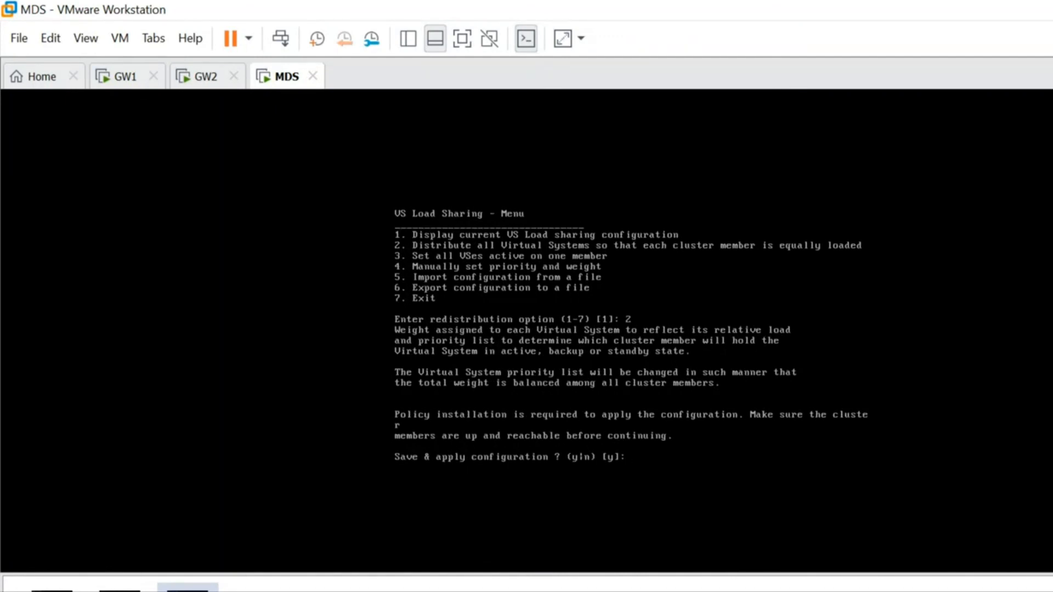
{"action": "type", "text": "y"}
{"action": "key", "text": "Return"}
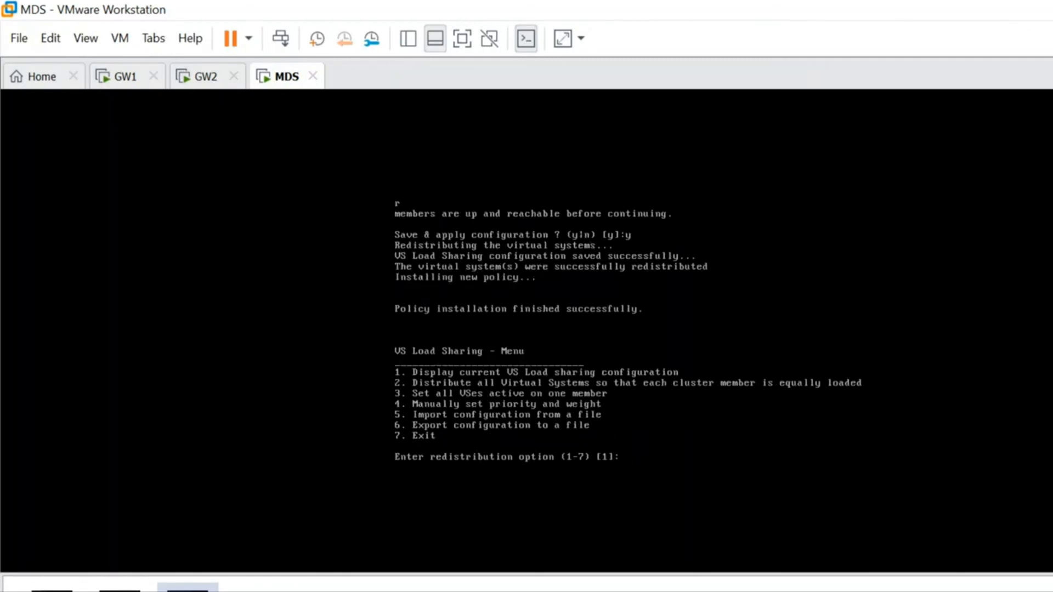
{"action": "type", "text": "7"}
{"action": "key", "text": "Return"}
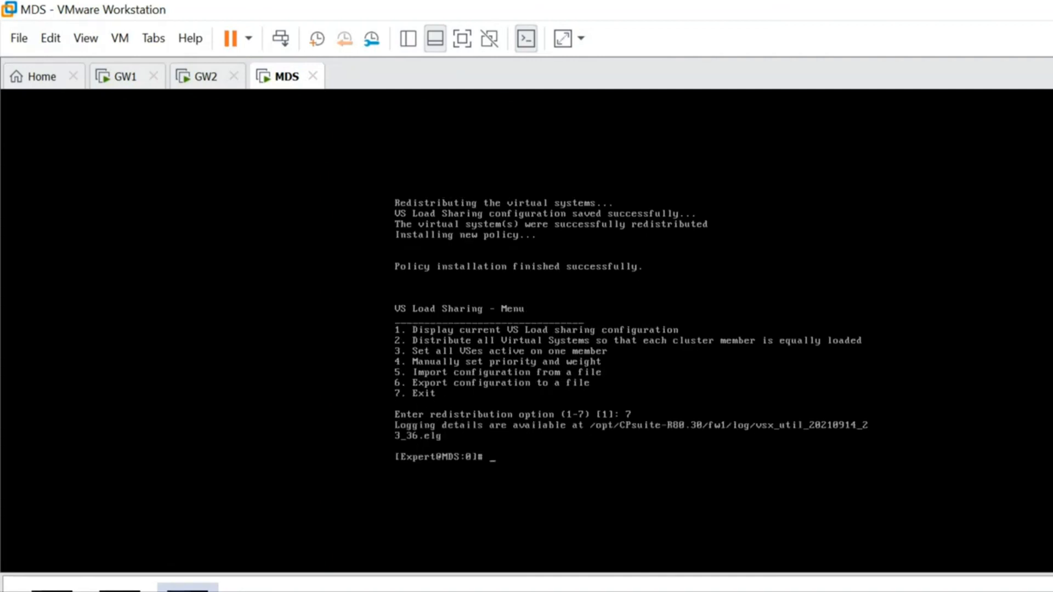